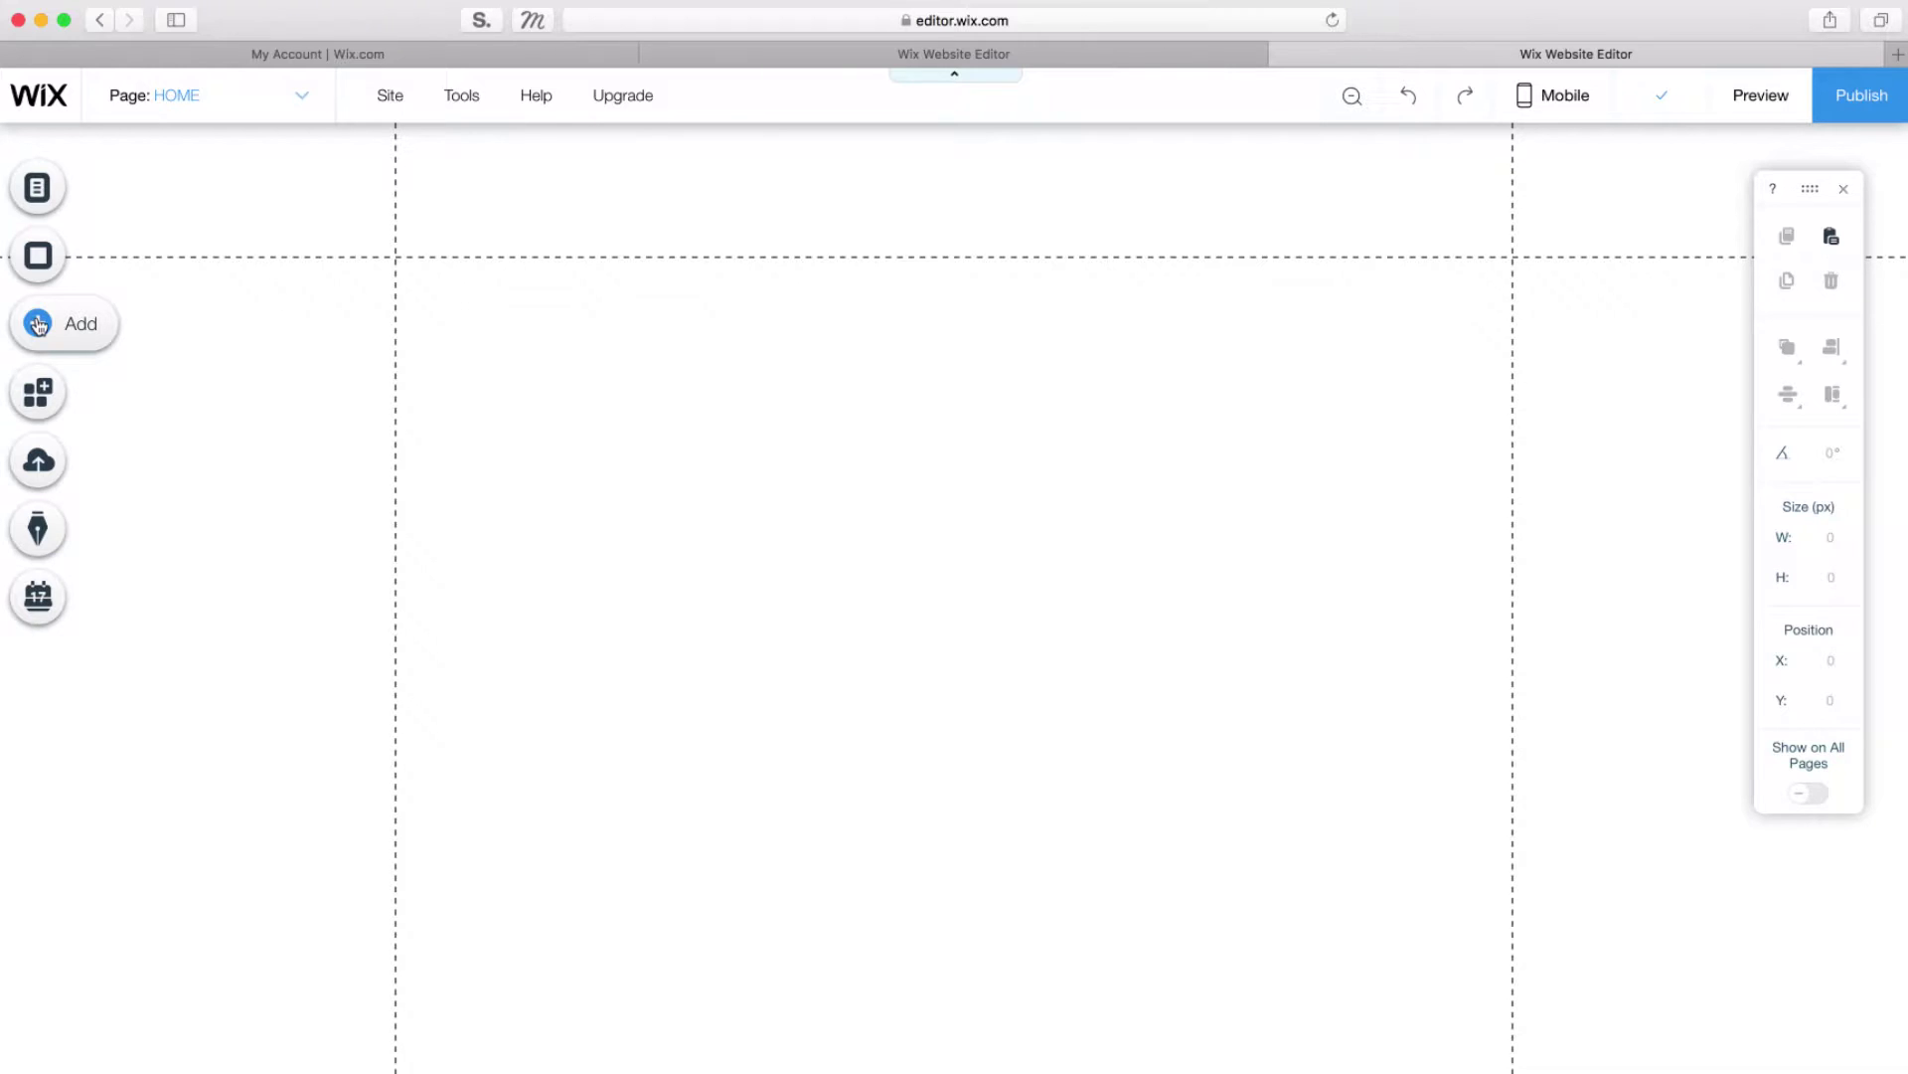
Step: Add a classic black strip and set its height to 1080 px
{"action": "left_click", "coordinate": [38, 324]}
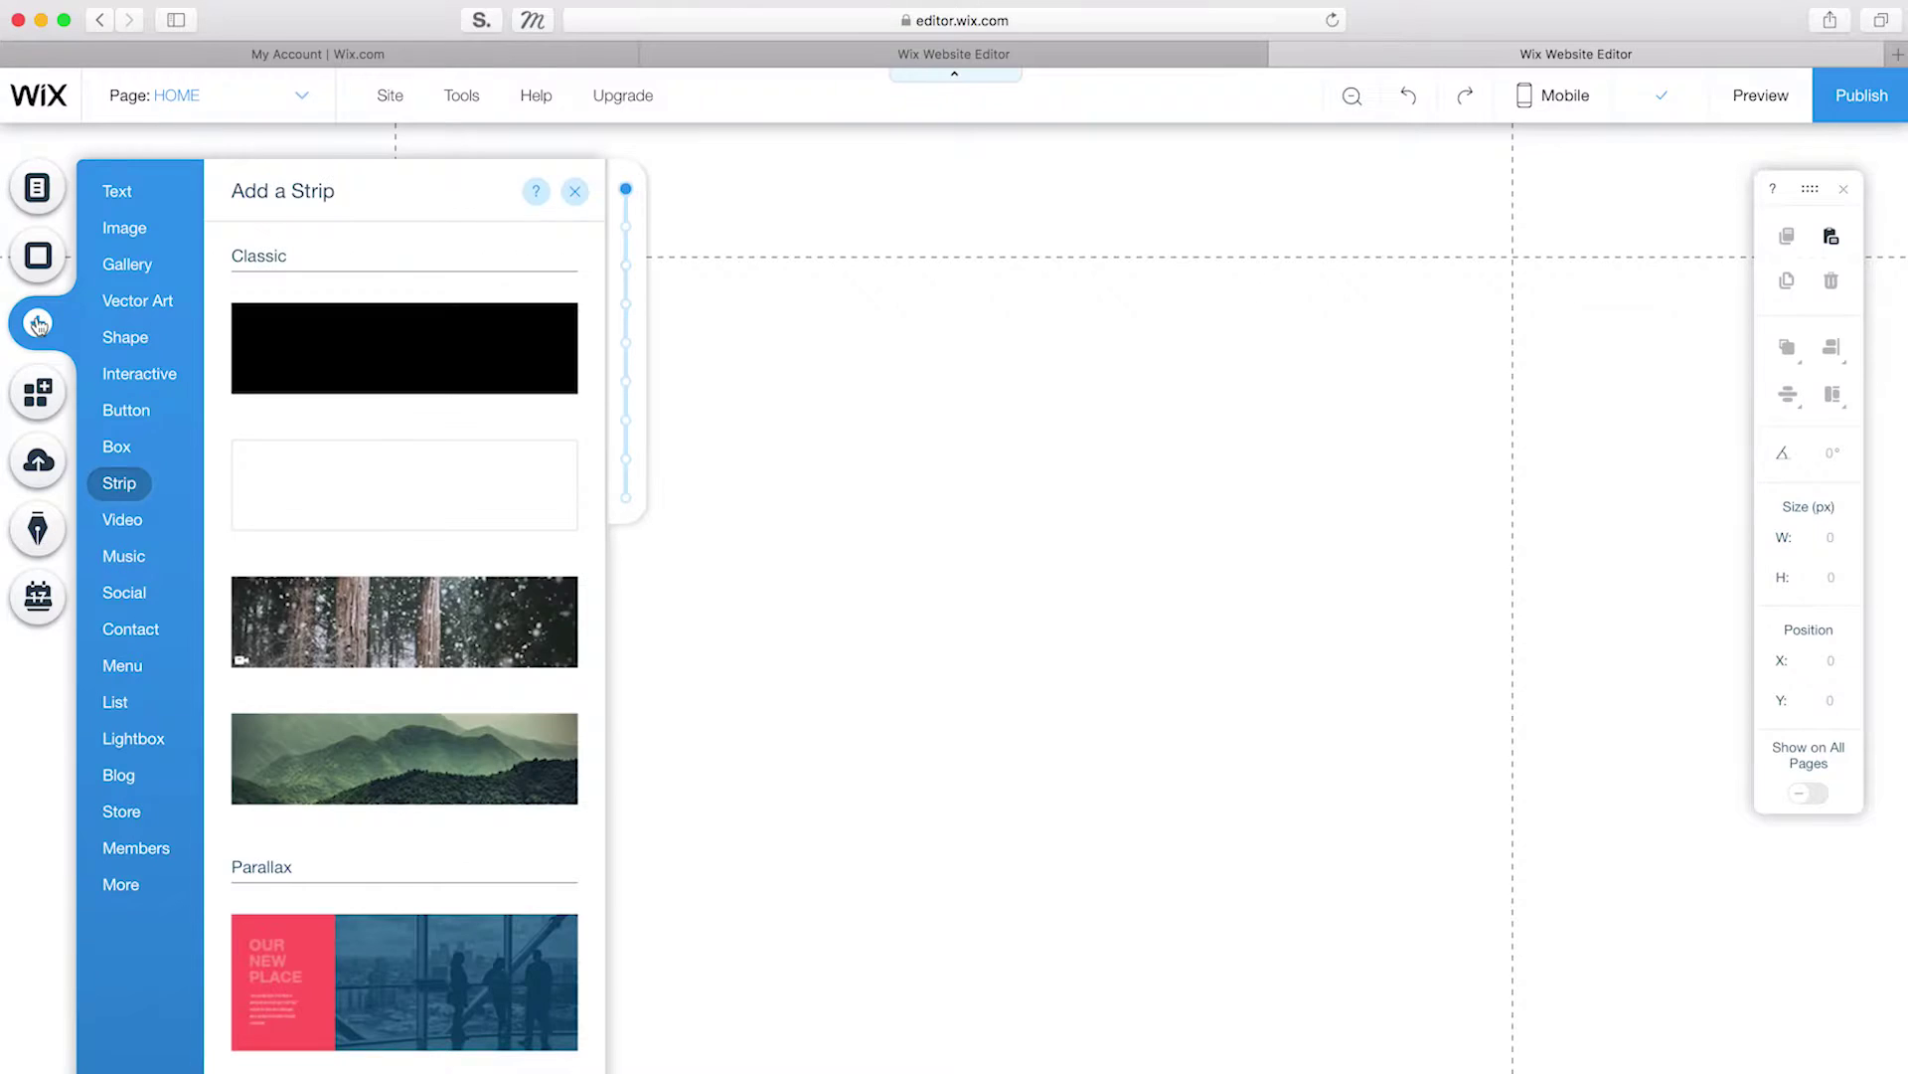
{"action": "left_click", "coordinate": [311, 356]}
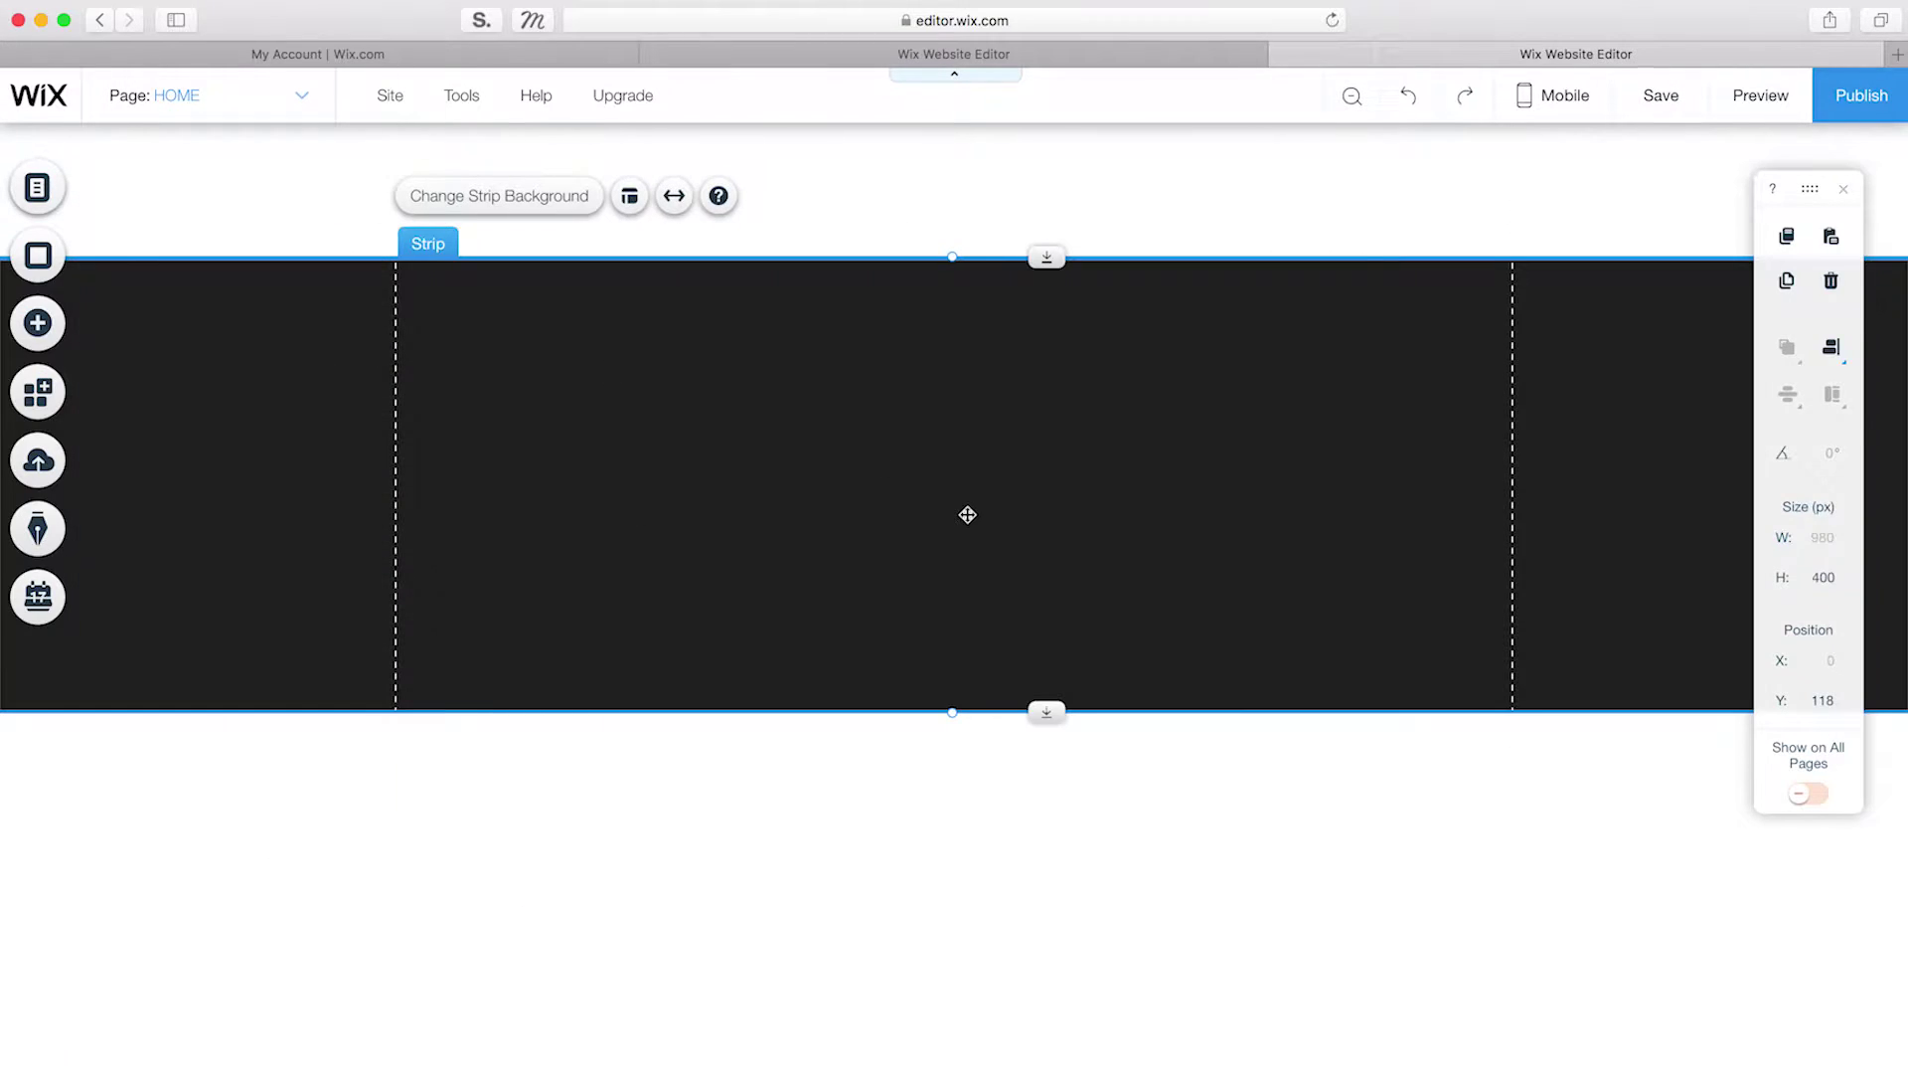
{"action": "left_click", "coordinate": [1821, 576]}
{"action": "type", "text": "1080"}
{"action": "key", "text": "Return"}
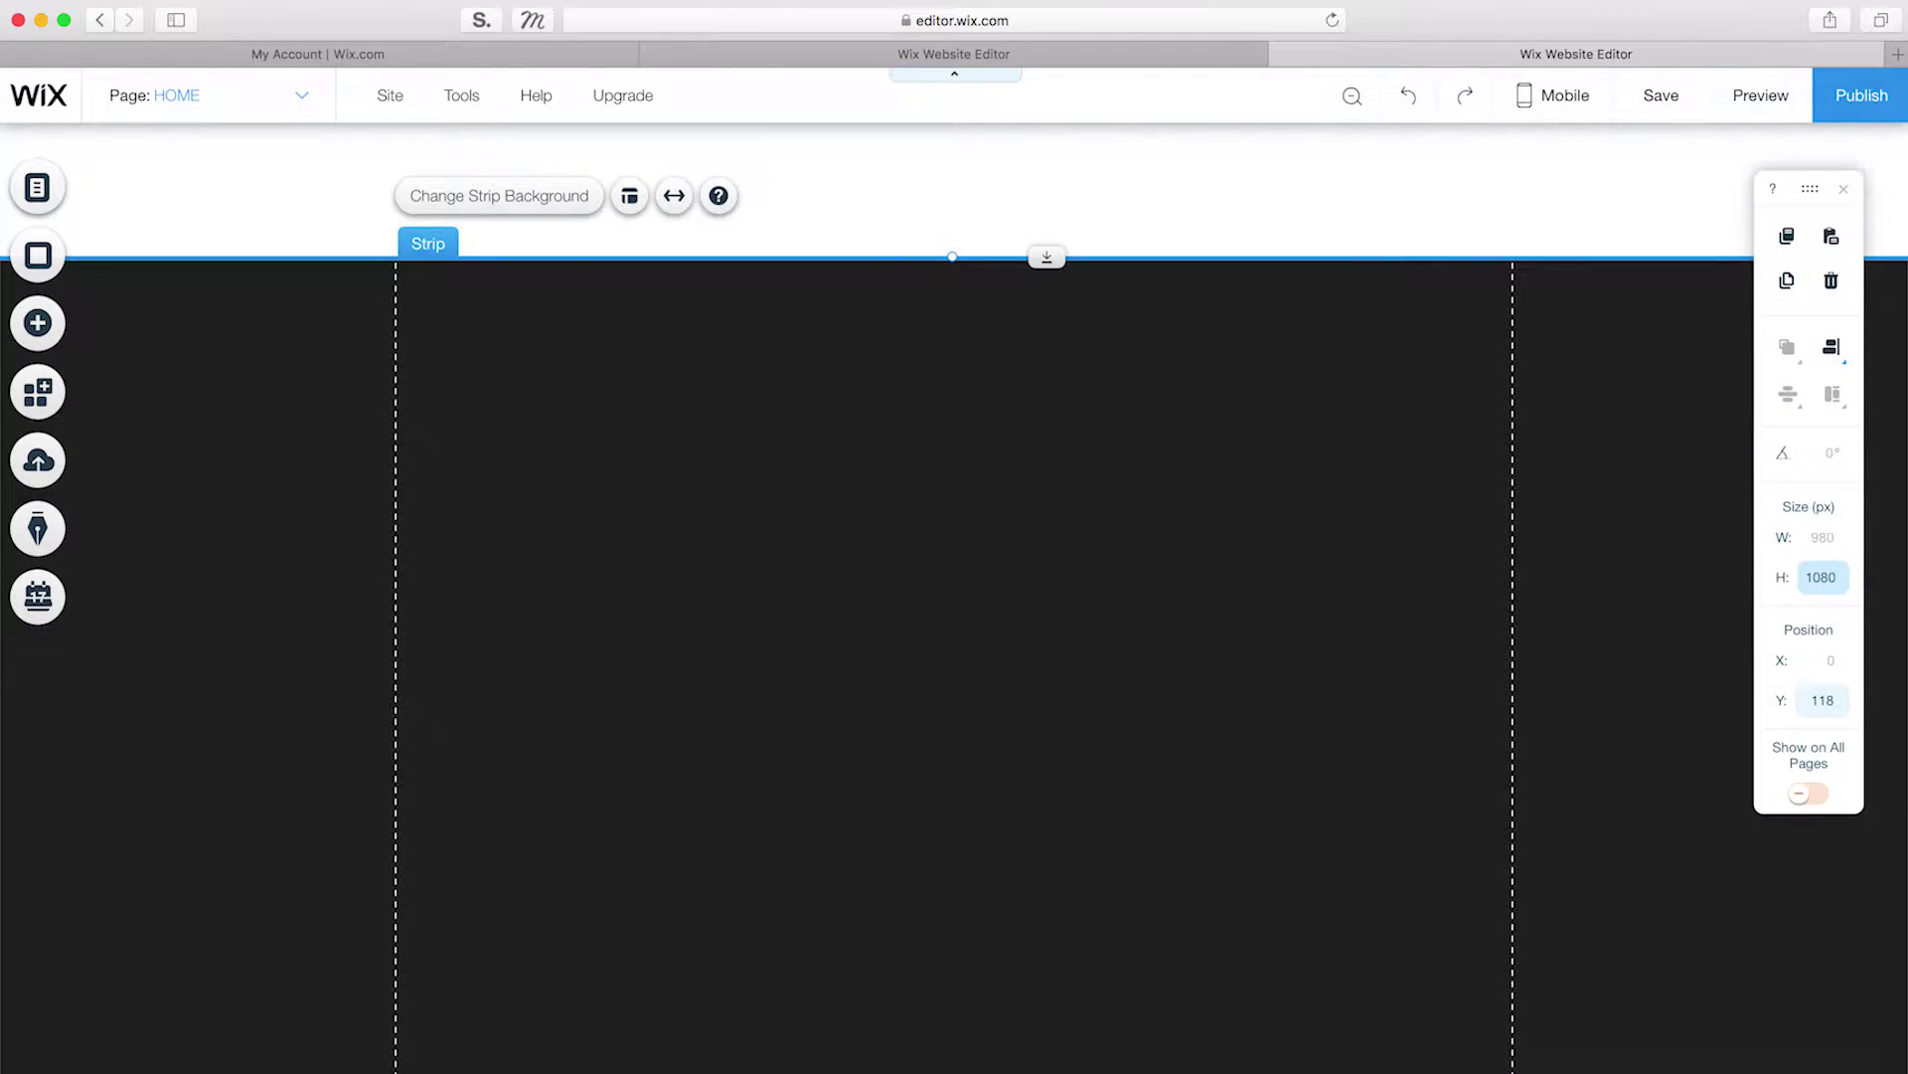
Step: Give the strip the yellow gradient image background from the Playground folder
{"action": "left_click", "coordinate": [1368, 478]}
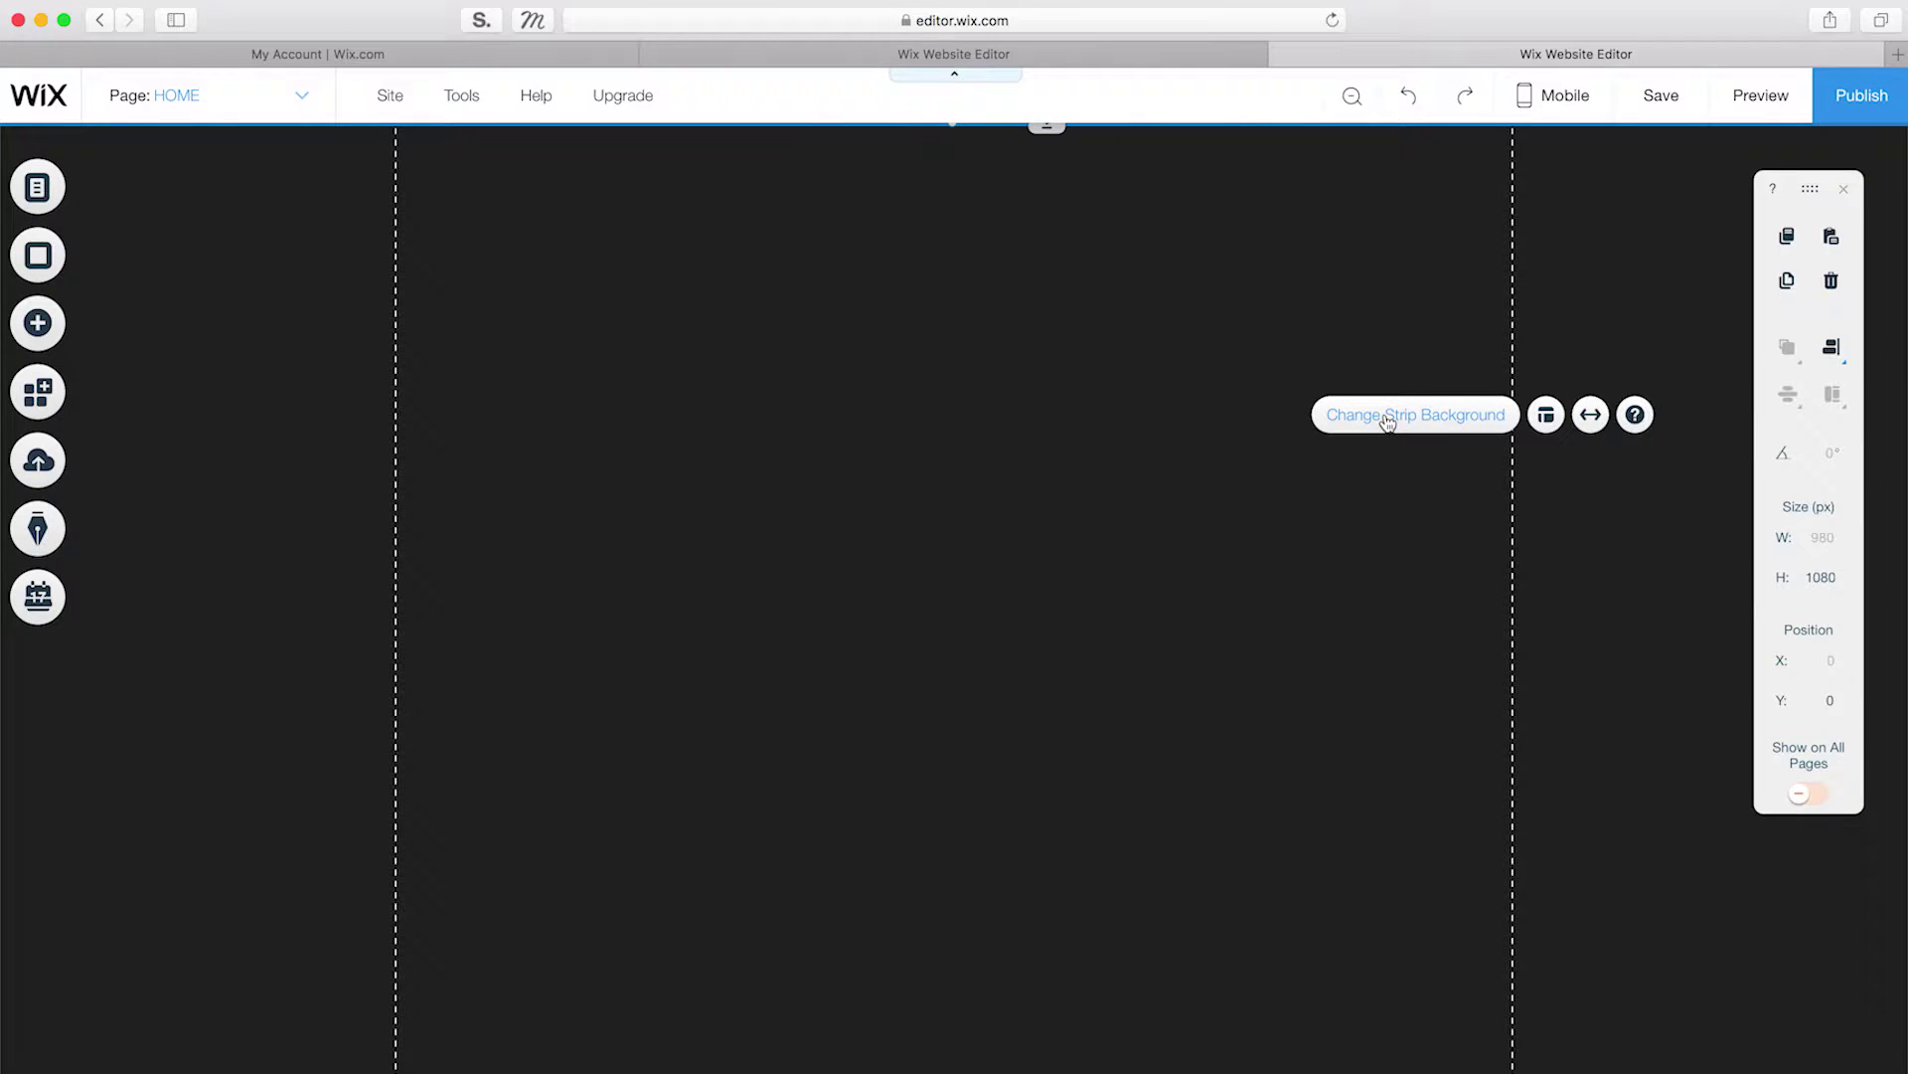
{"action": "left_click", "coordinate": [1389, 422]}
{"action": "left_click", "coordinate": [1657, 446]}
{"action": "scroll", "coordinate": [272, 715], "scroll_direction": "down", "scroll_amount": 5}
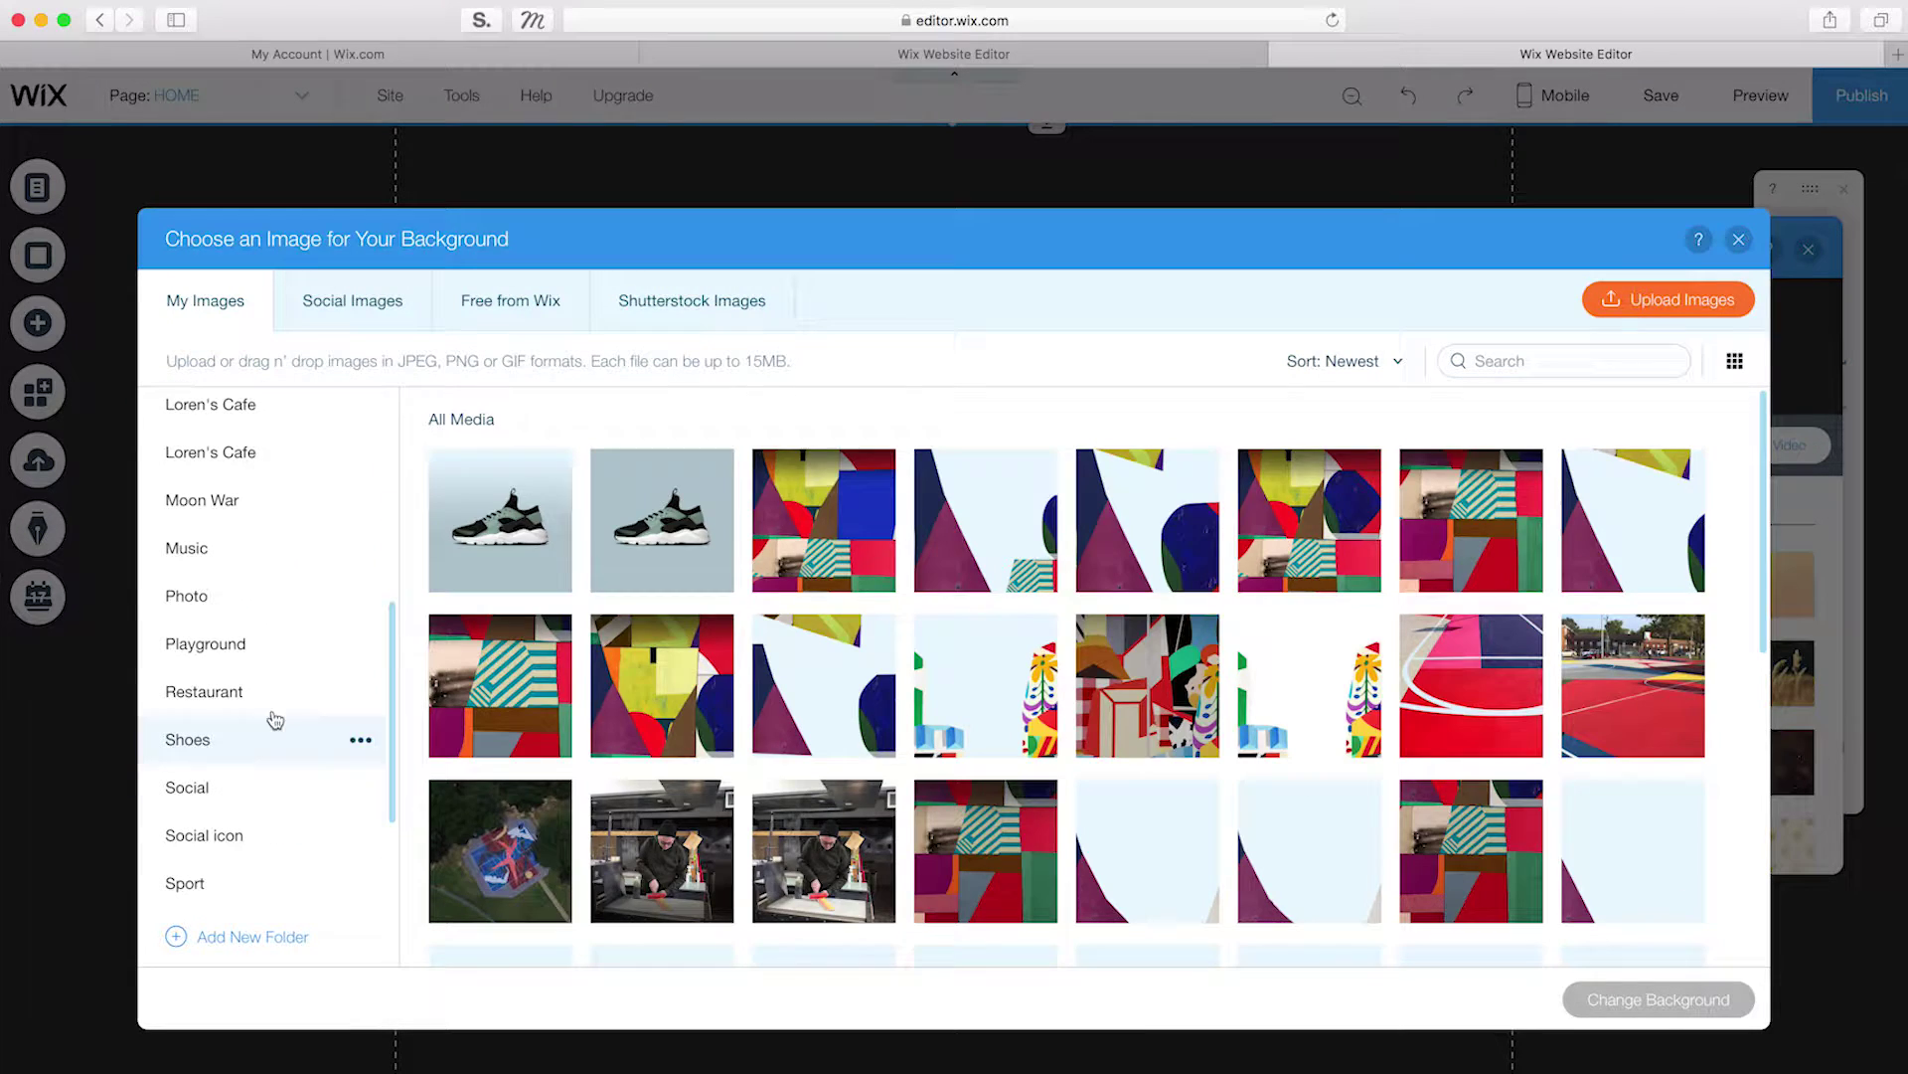
{"action": "left_click", "coordinate": [205, 643]}
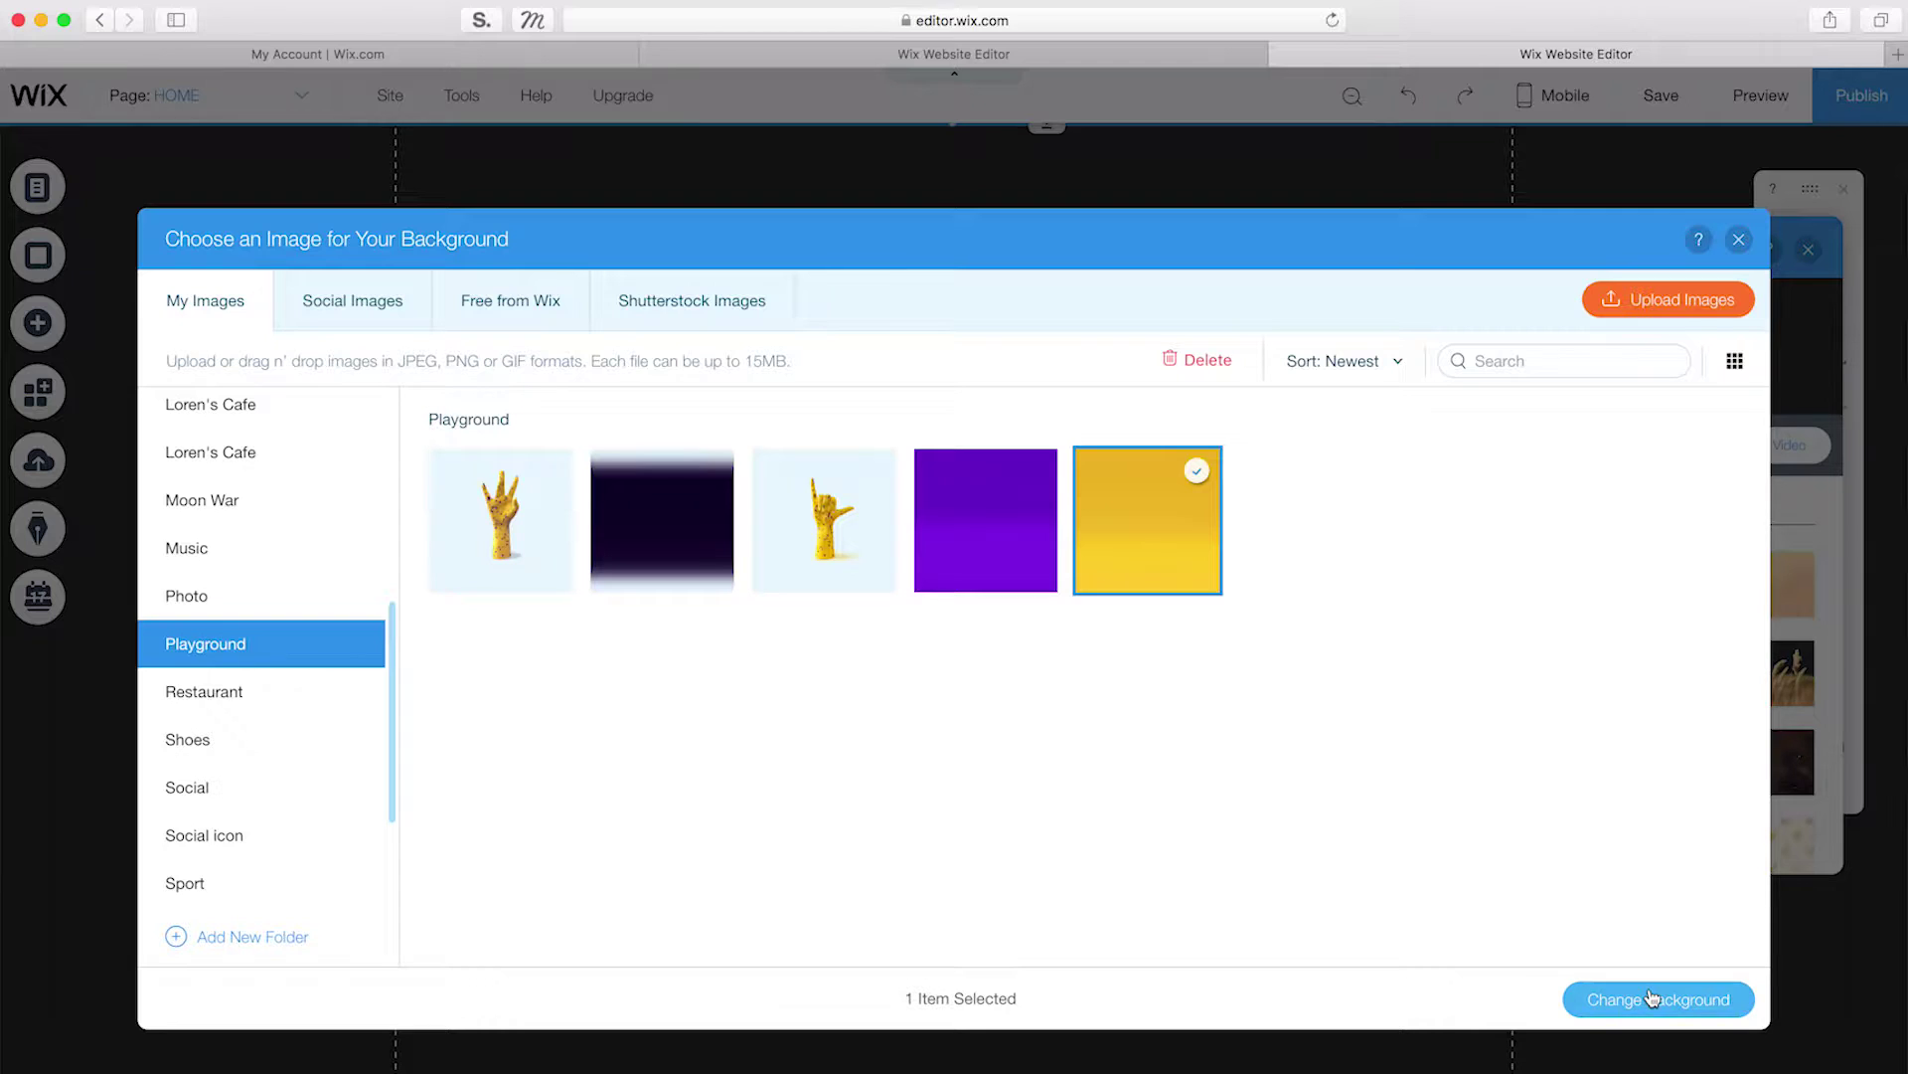
{"action": "left_click", "coordinate": [1652, 996]}
{"action": "left_click", "coordinate": [1808, 250]}
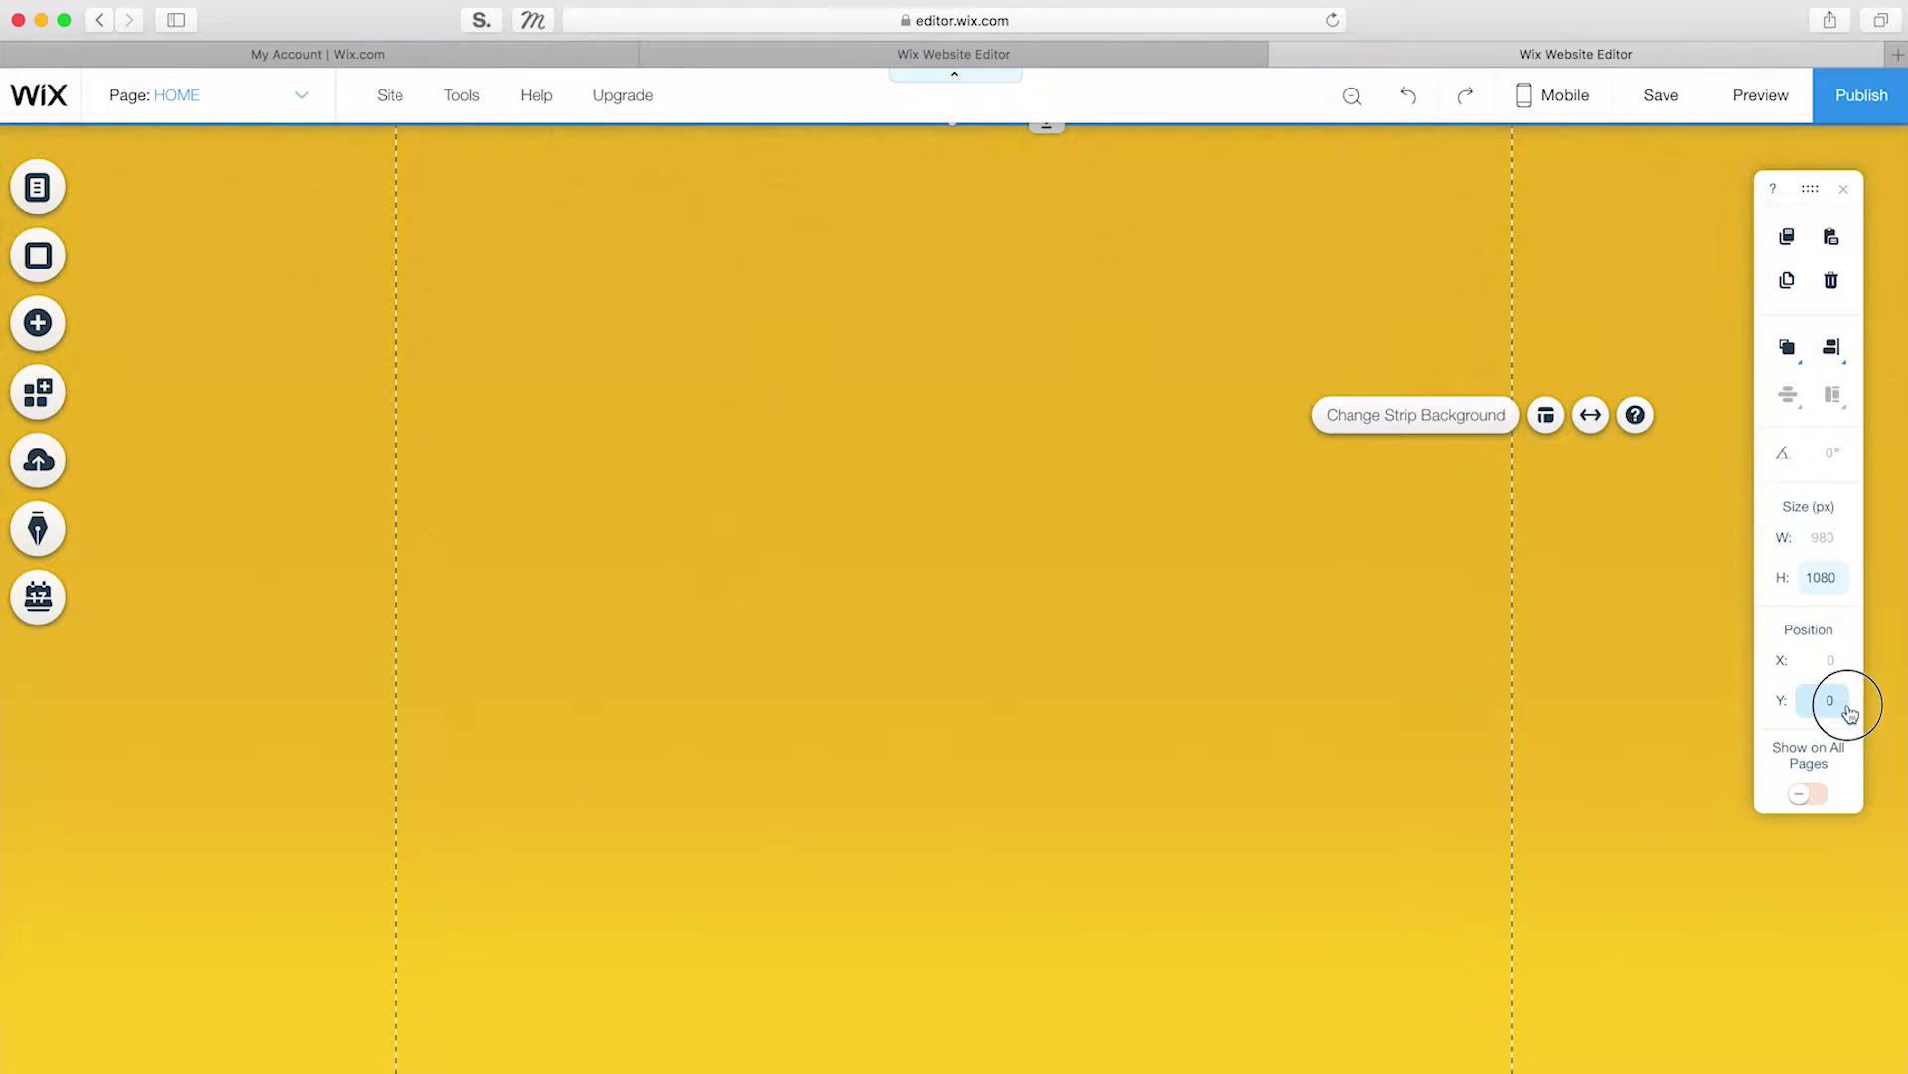
Step: Make the lower strip's background purple and duplicate the yellow strip
{"action": "scroll", "coordinate": [1142, 883], "scroll_direction": "up", "scroll_amount": 5}
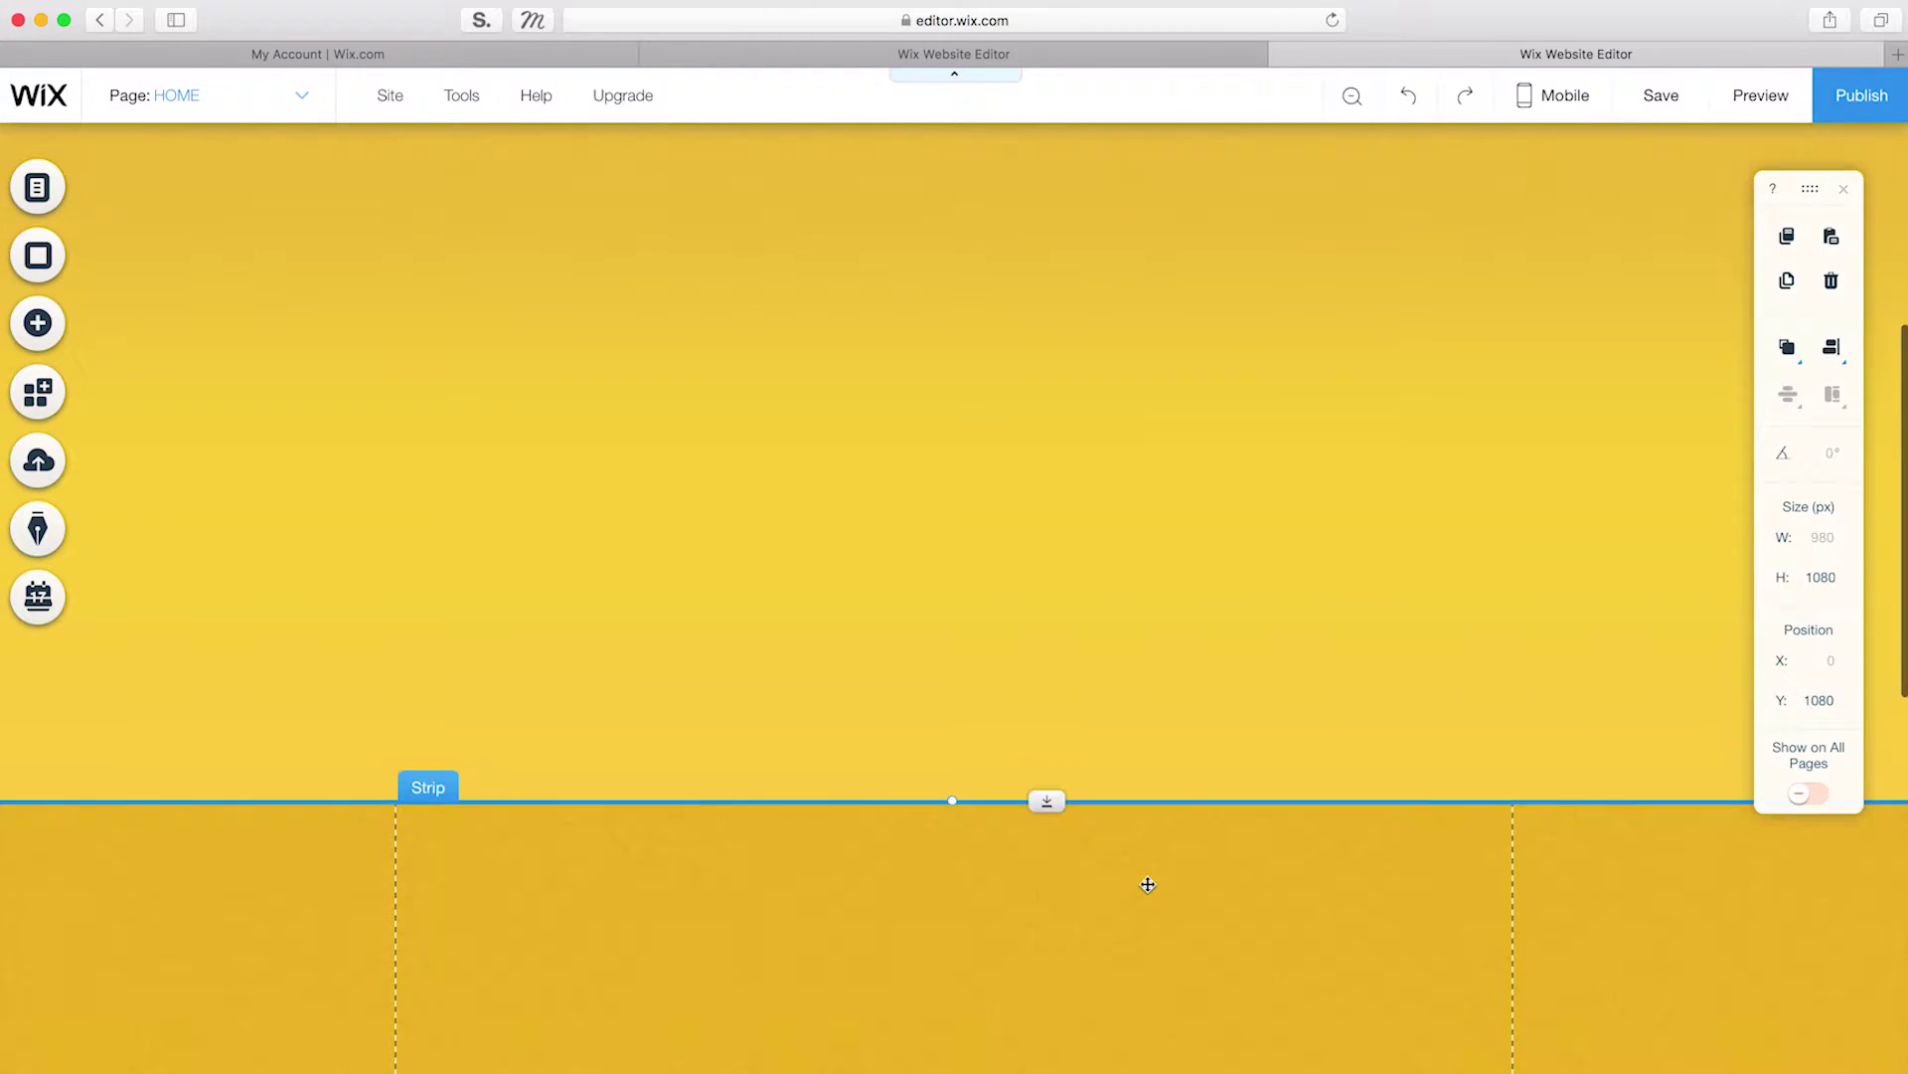
{"action": "left_click", "coordinate": [1196, 700]}
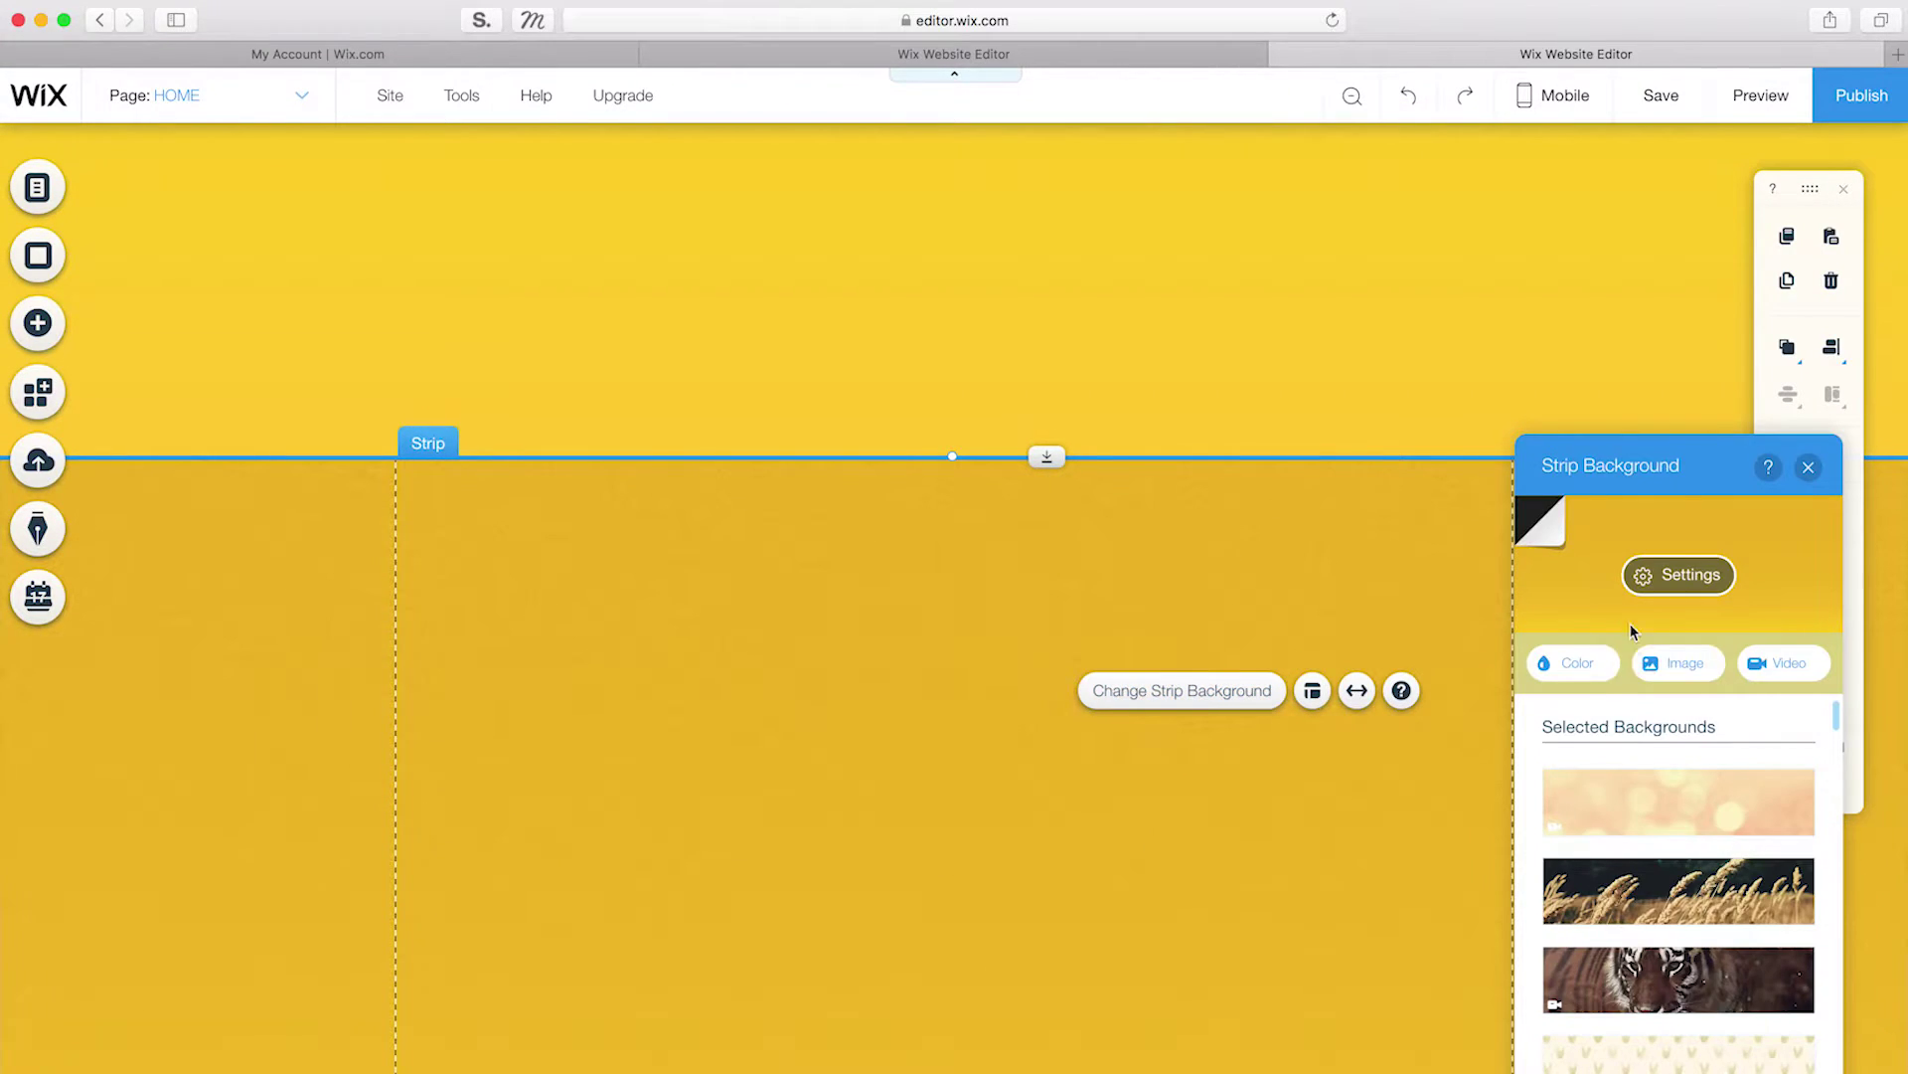
{"action": "left_click", "coordinate": [1596, 666]}
{"action": "left_click", "coordinate": [1771, 838]}
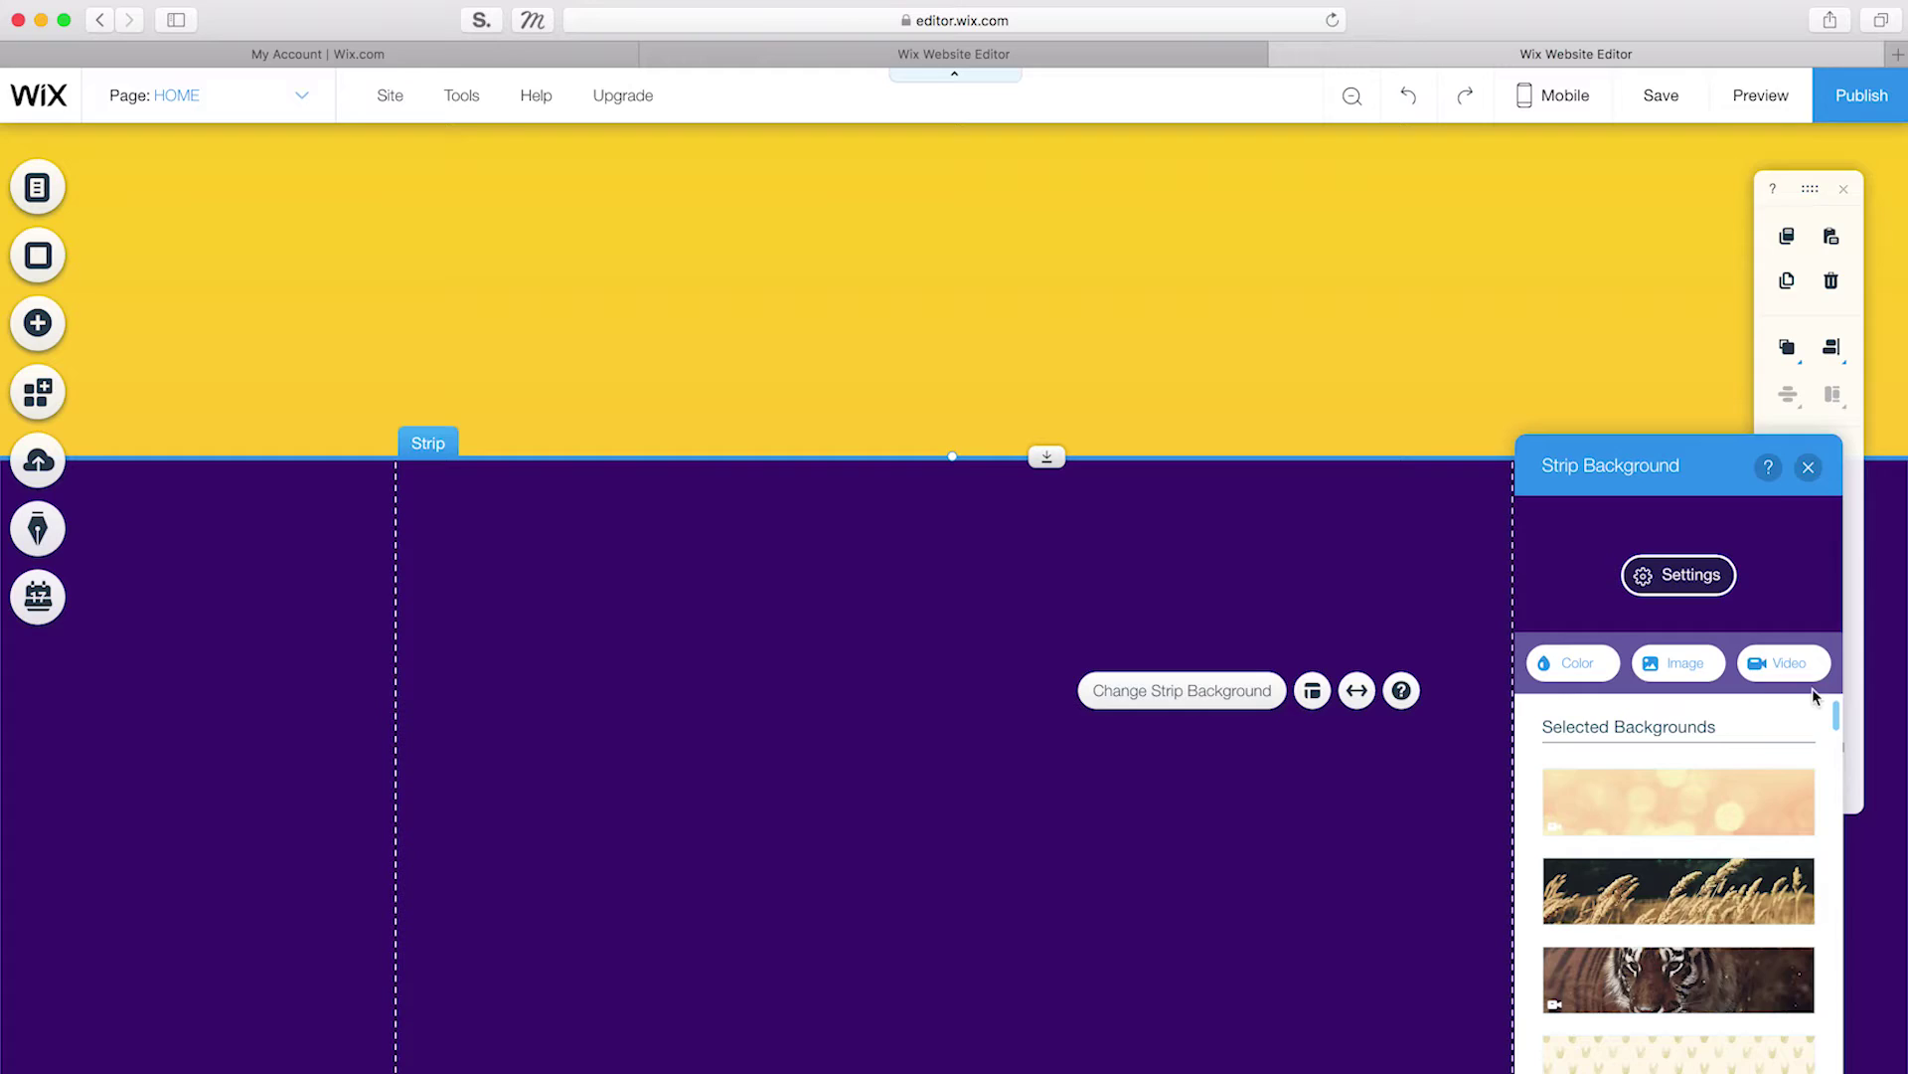
{"action": "left_click", "coordinate": [1372, 413]}
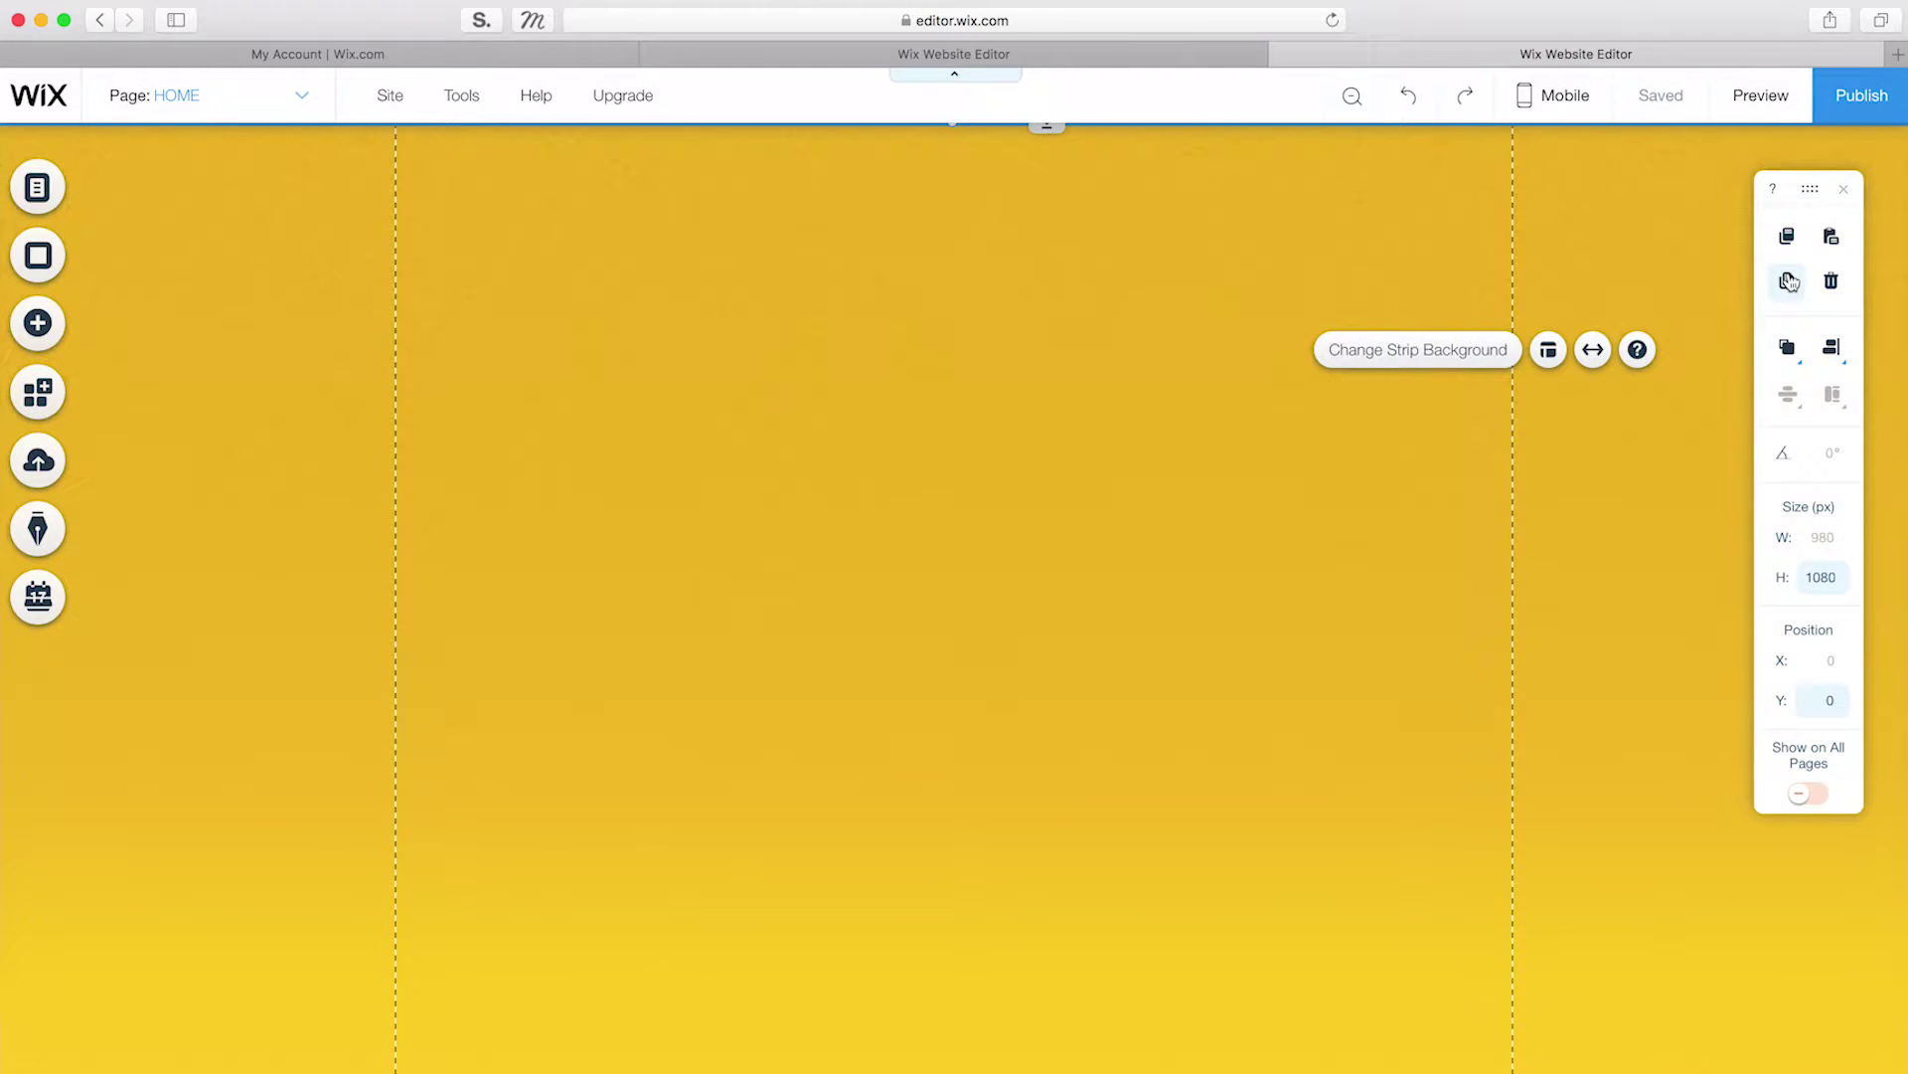
{"action": "left_click", "coordinate": [1790, 283]}
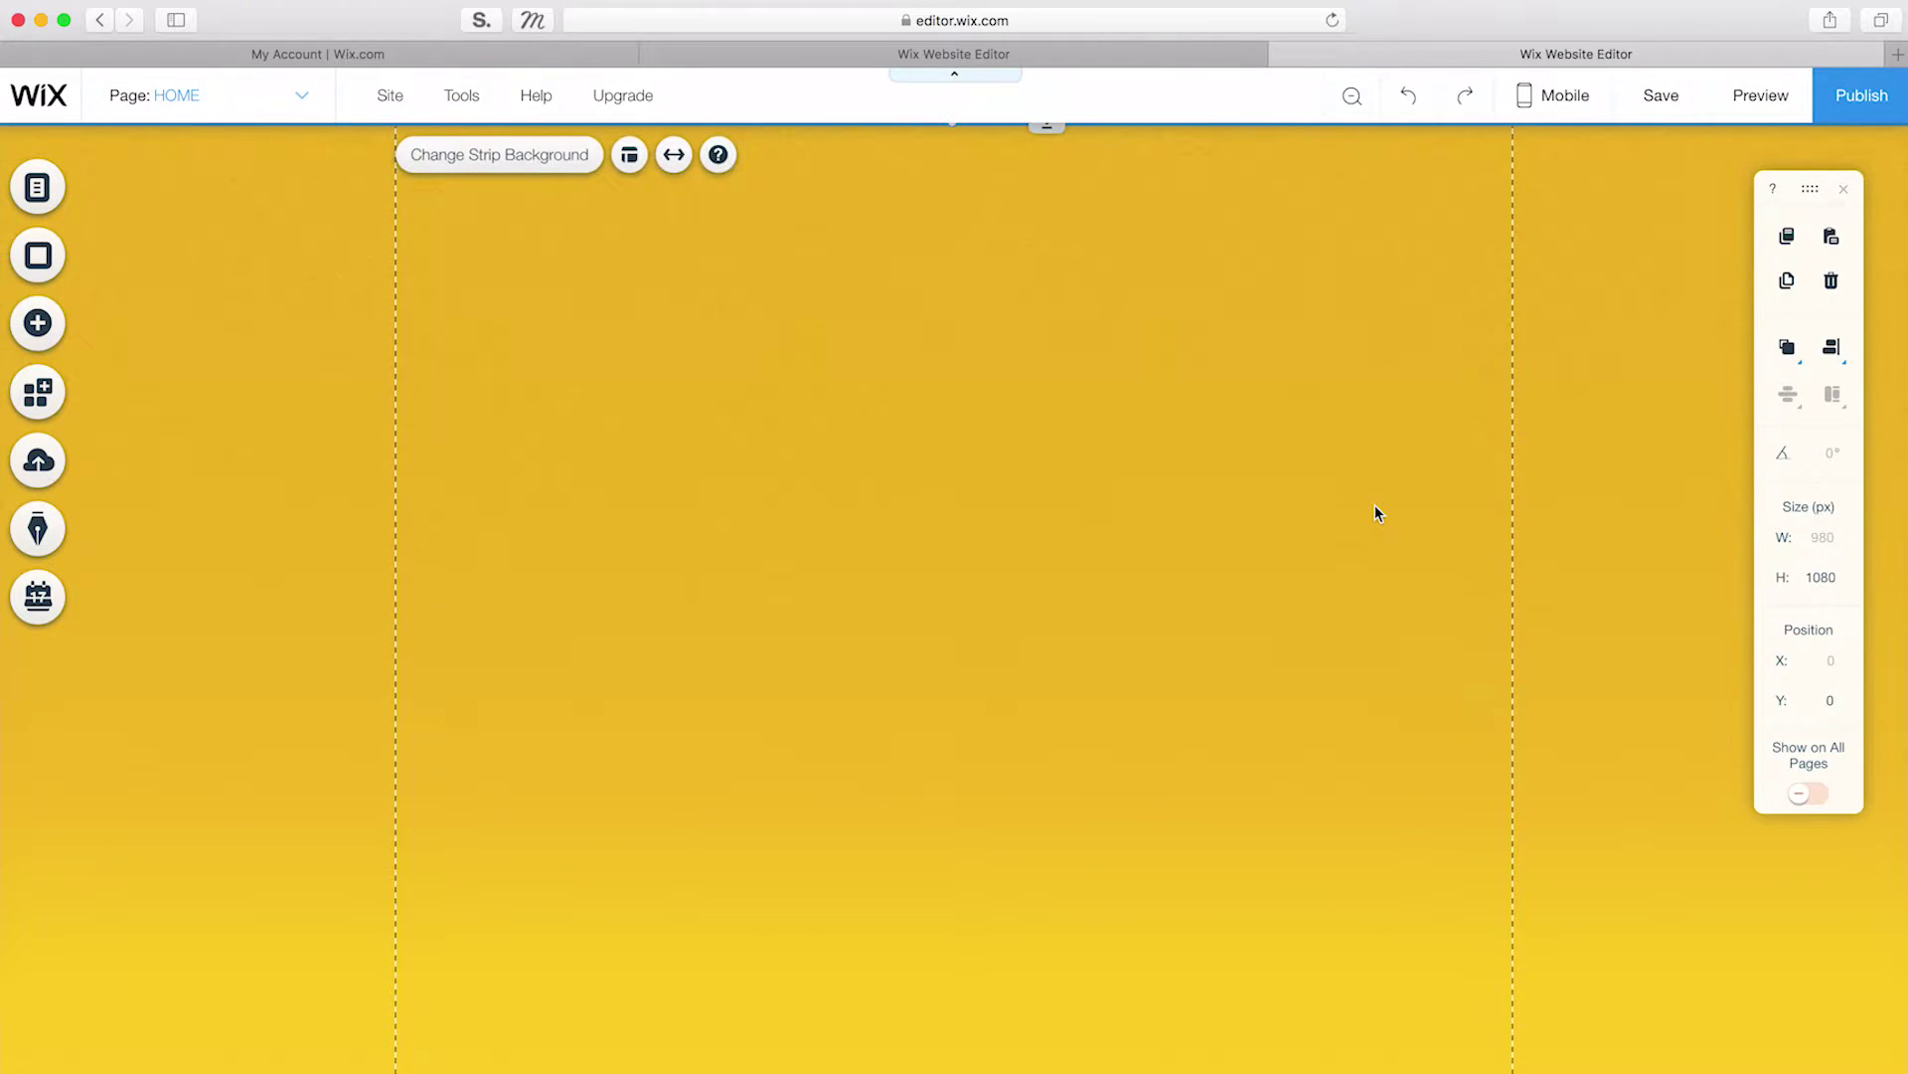
Step: Set the top strip's background to the pointing yellow hand image from Playground and adjust its image settings
{"action": "left_click", "coordinate": [548, 159]}
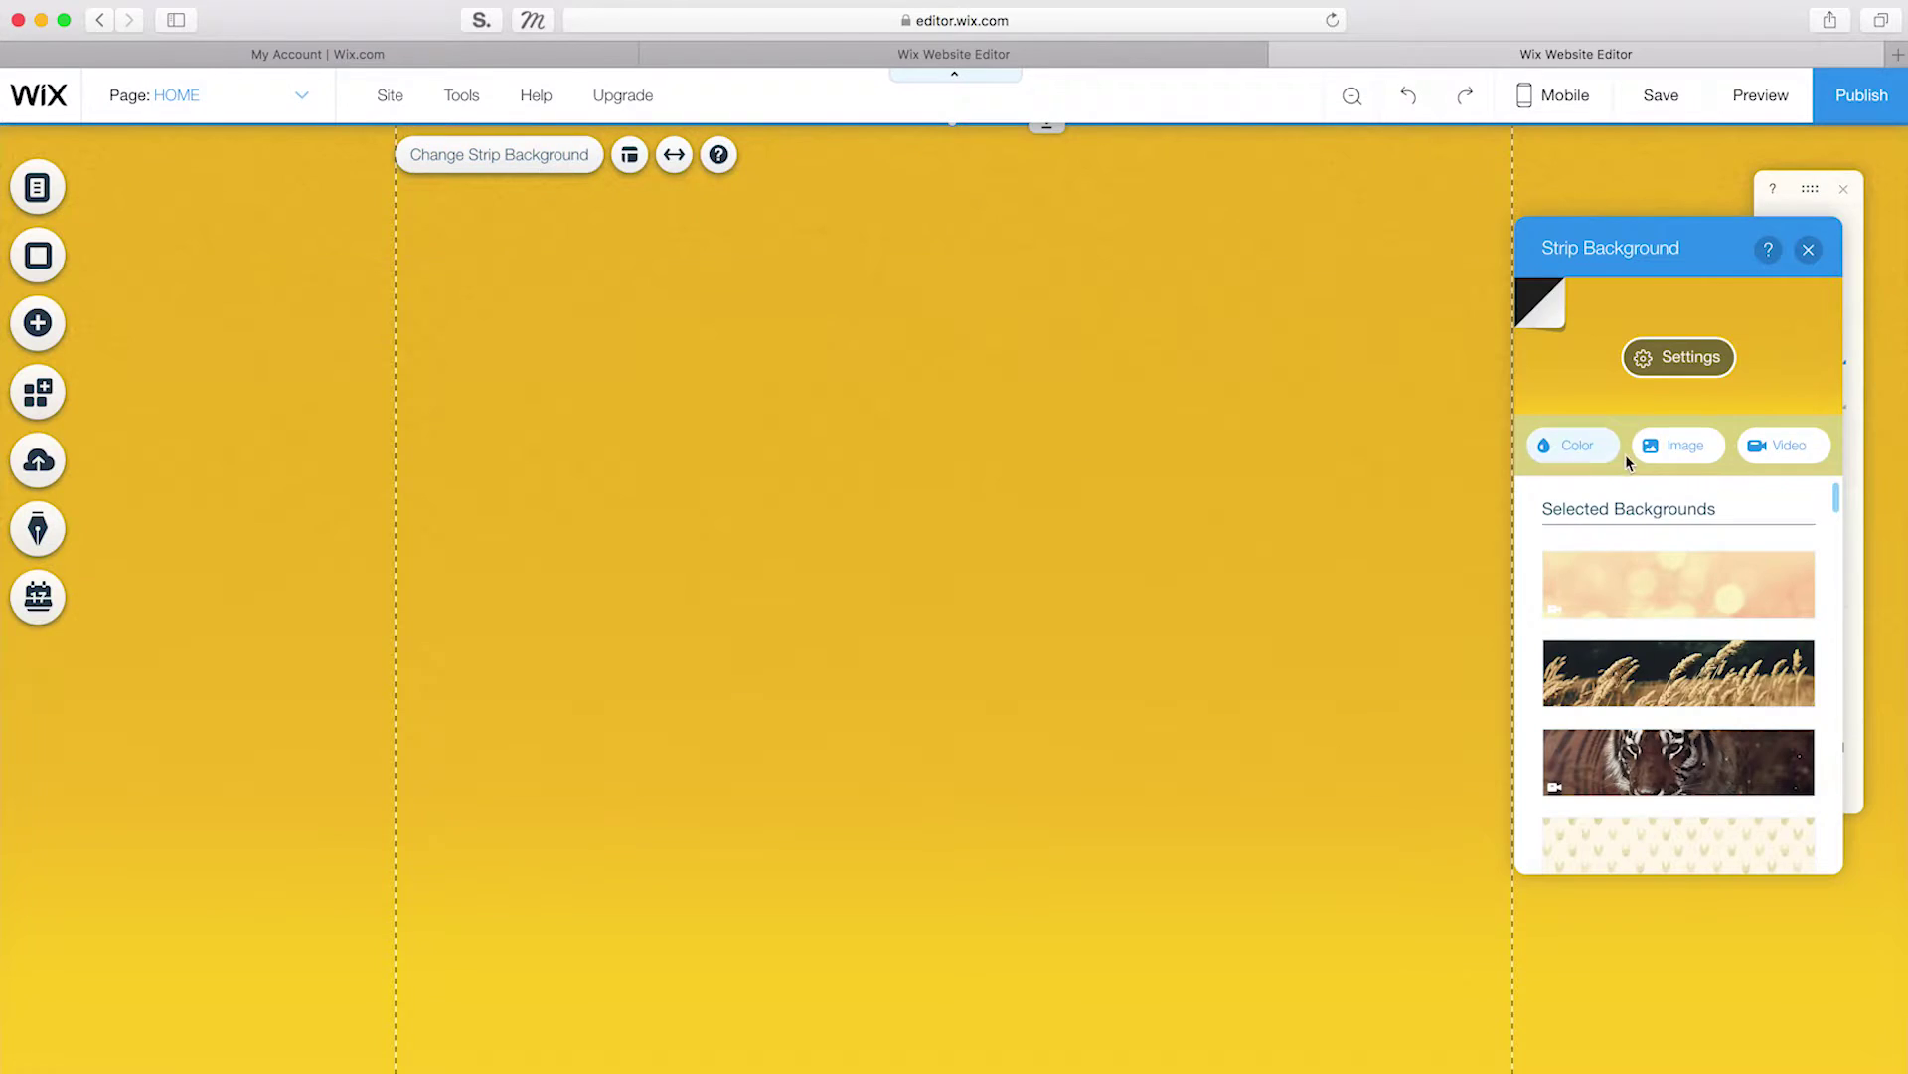
{"action": "left_click", "coordinate": [1674, 443]}
{"action": "scroll", "coordinate": [268, 646], "scroll_direction": "down", "scroll_amount": 5}
{"action": "left_click", "coordinate": [229, 766]}
{"action": "left_click", "coordinate": [847, 526]}
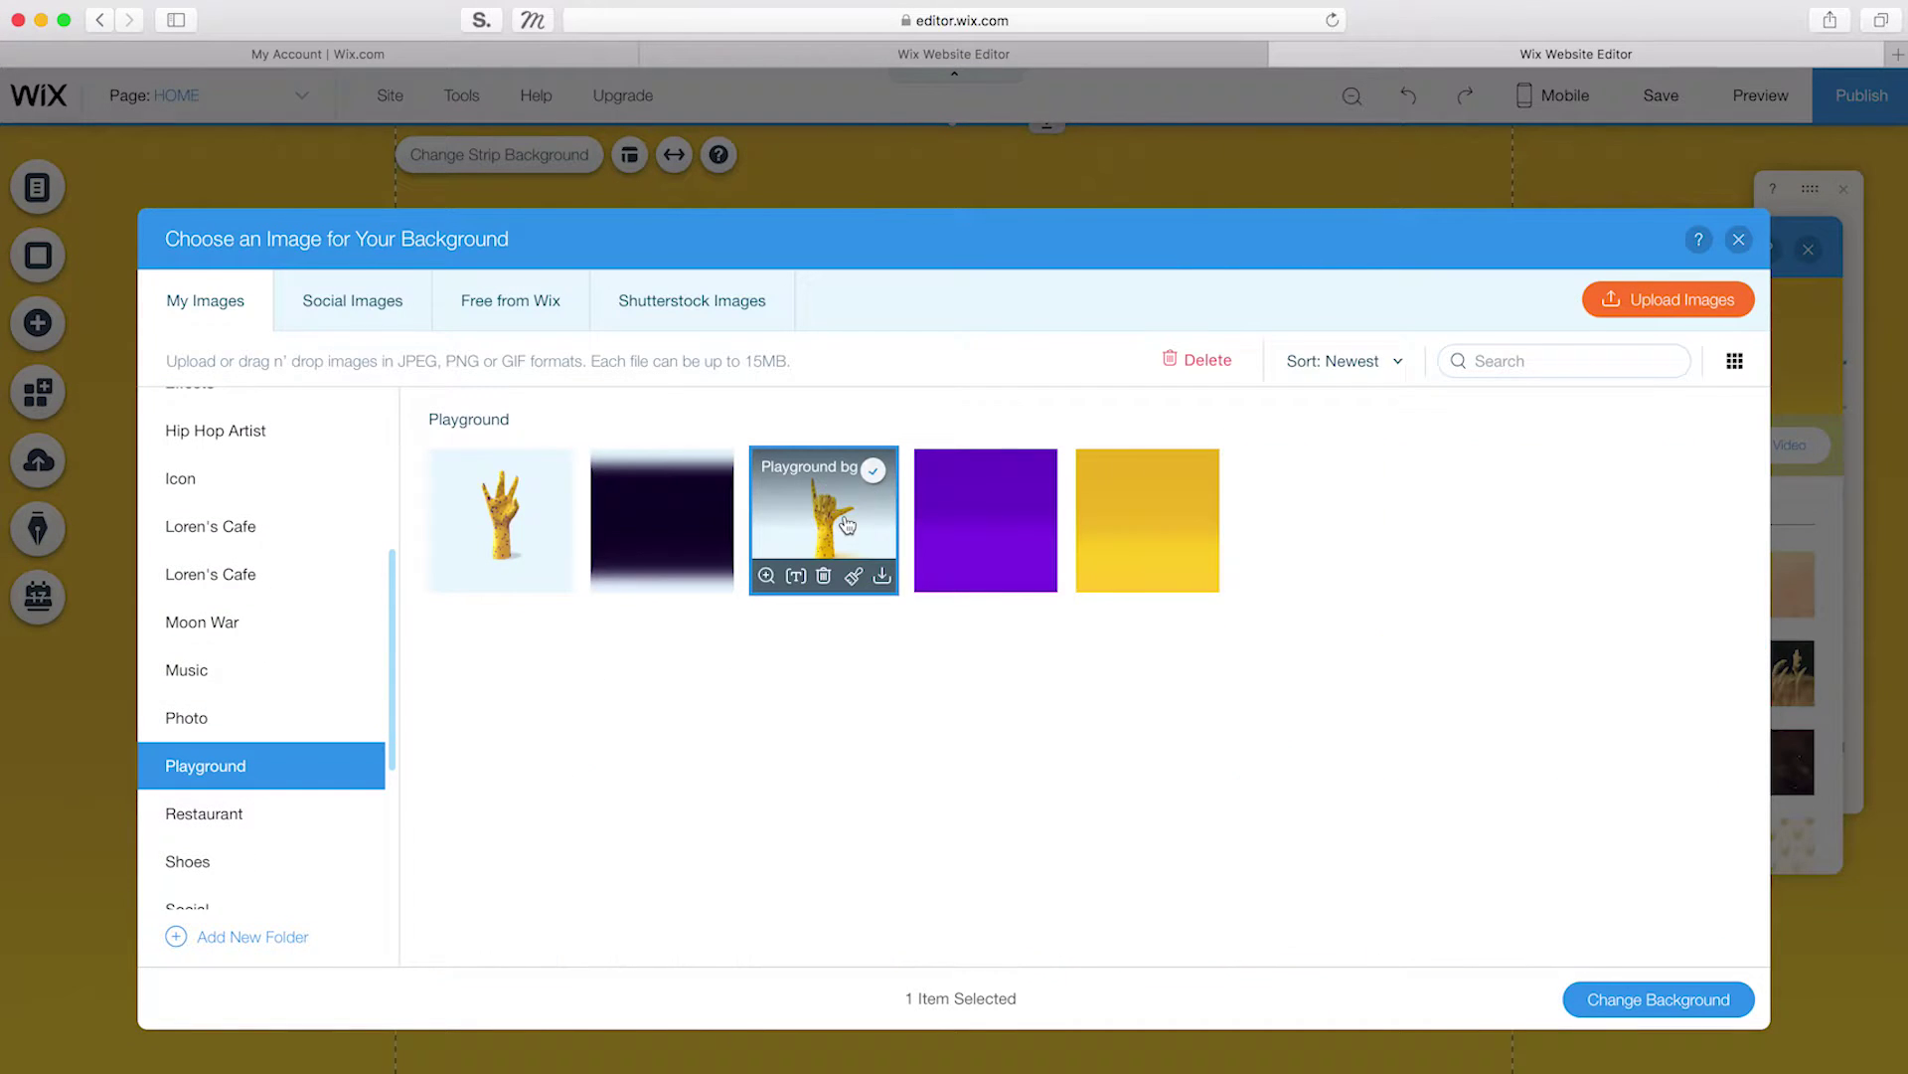
{"action": "left_click", "coordinate": [1658, 999]}
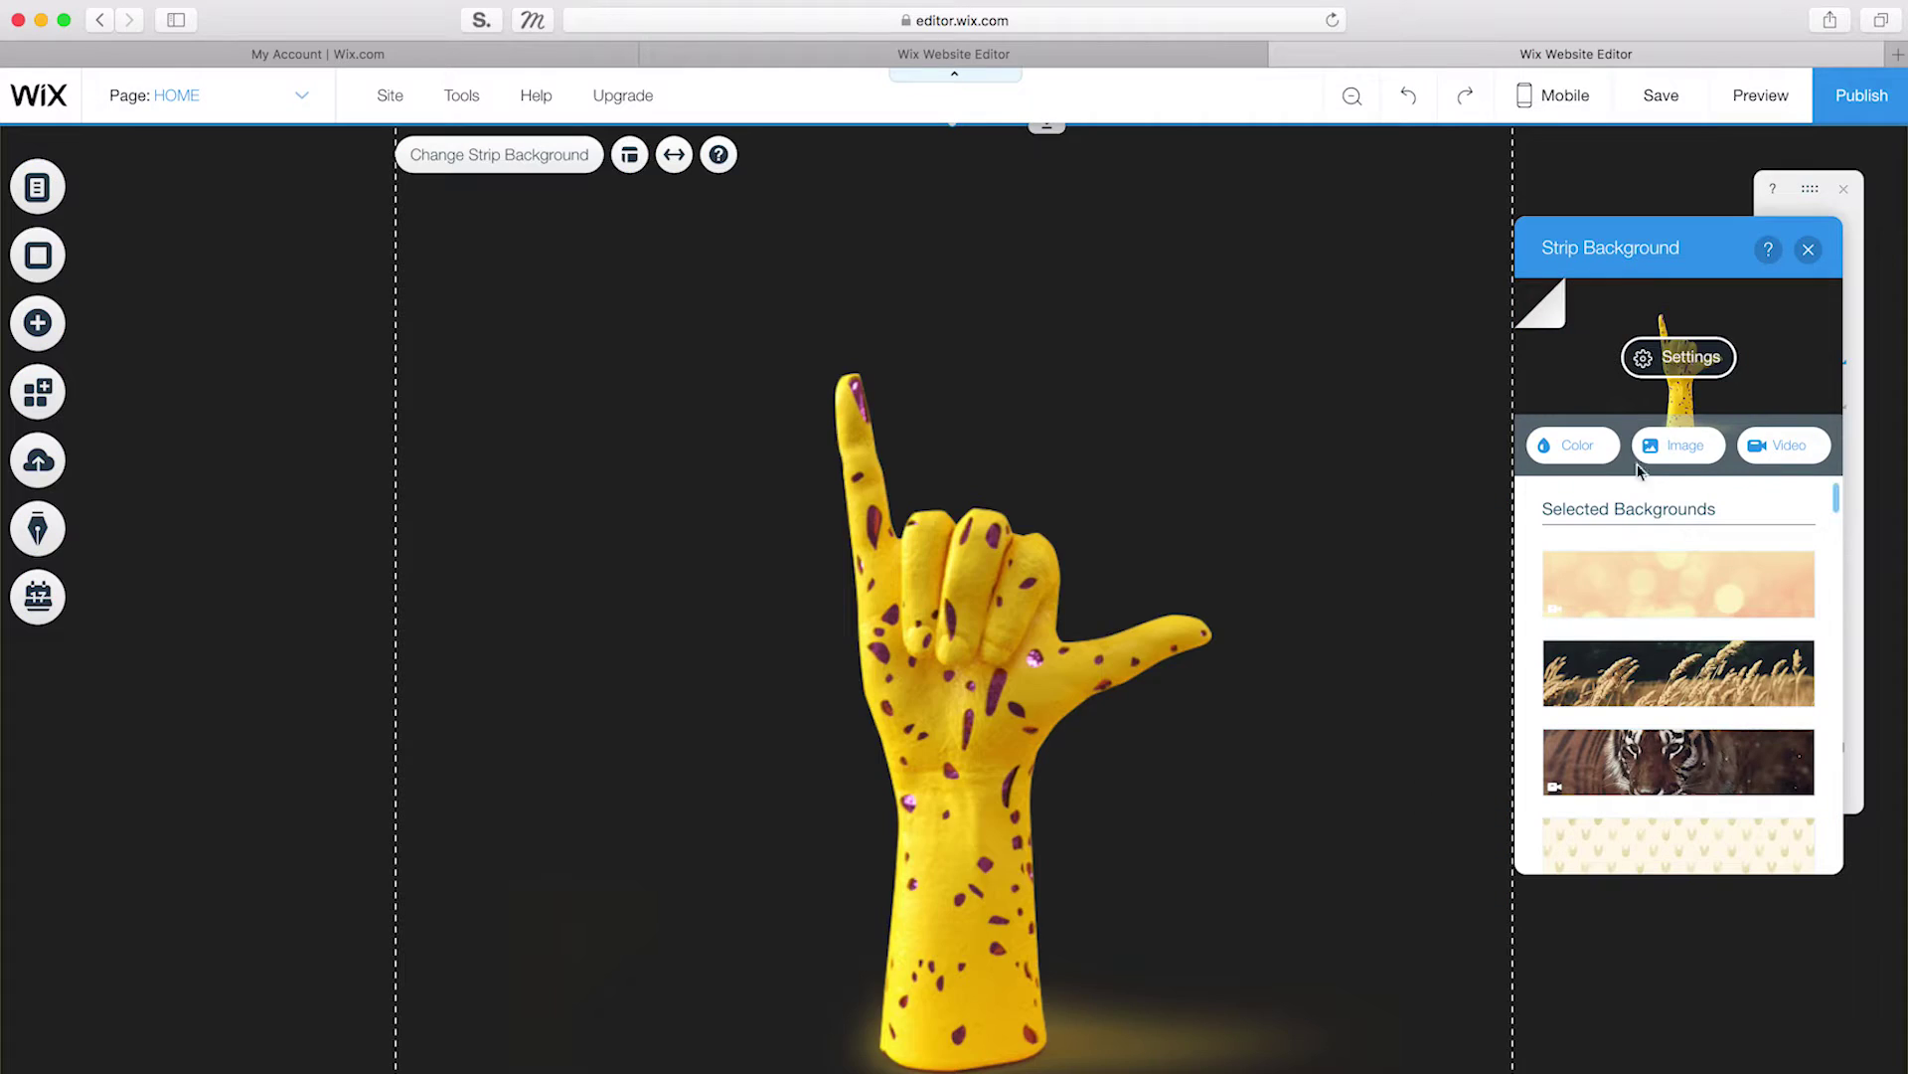
{"action": "left_click", "coordinate": [1670, 359]}
{"action": "left_click_drag", "start_coordinate": [1676, 500], "coordinate": [1457, 486]}
{"action": "left_click", "coordinate": [1458, 486]}
{"action": "scroll", "coordinate": [1656, 332], "scroll_direction": "down", "scroll_amount": 8}
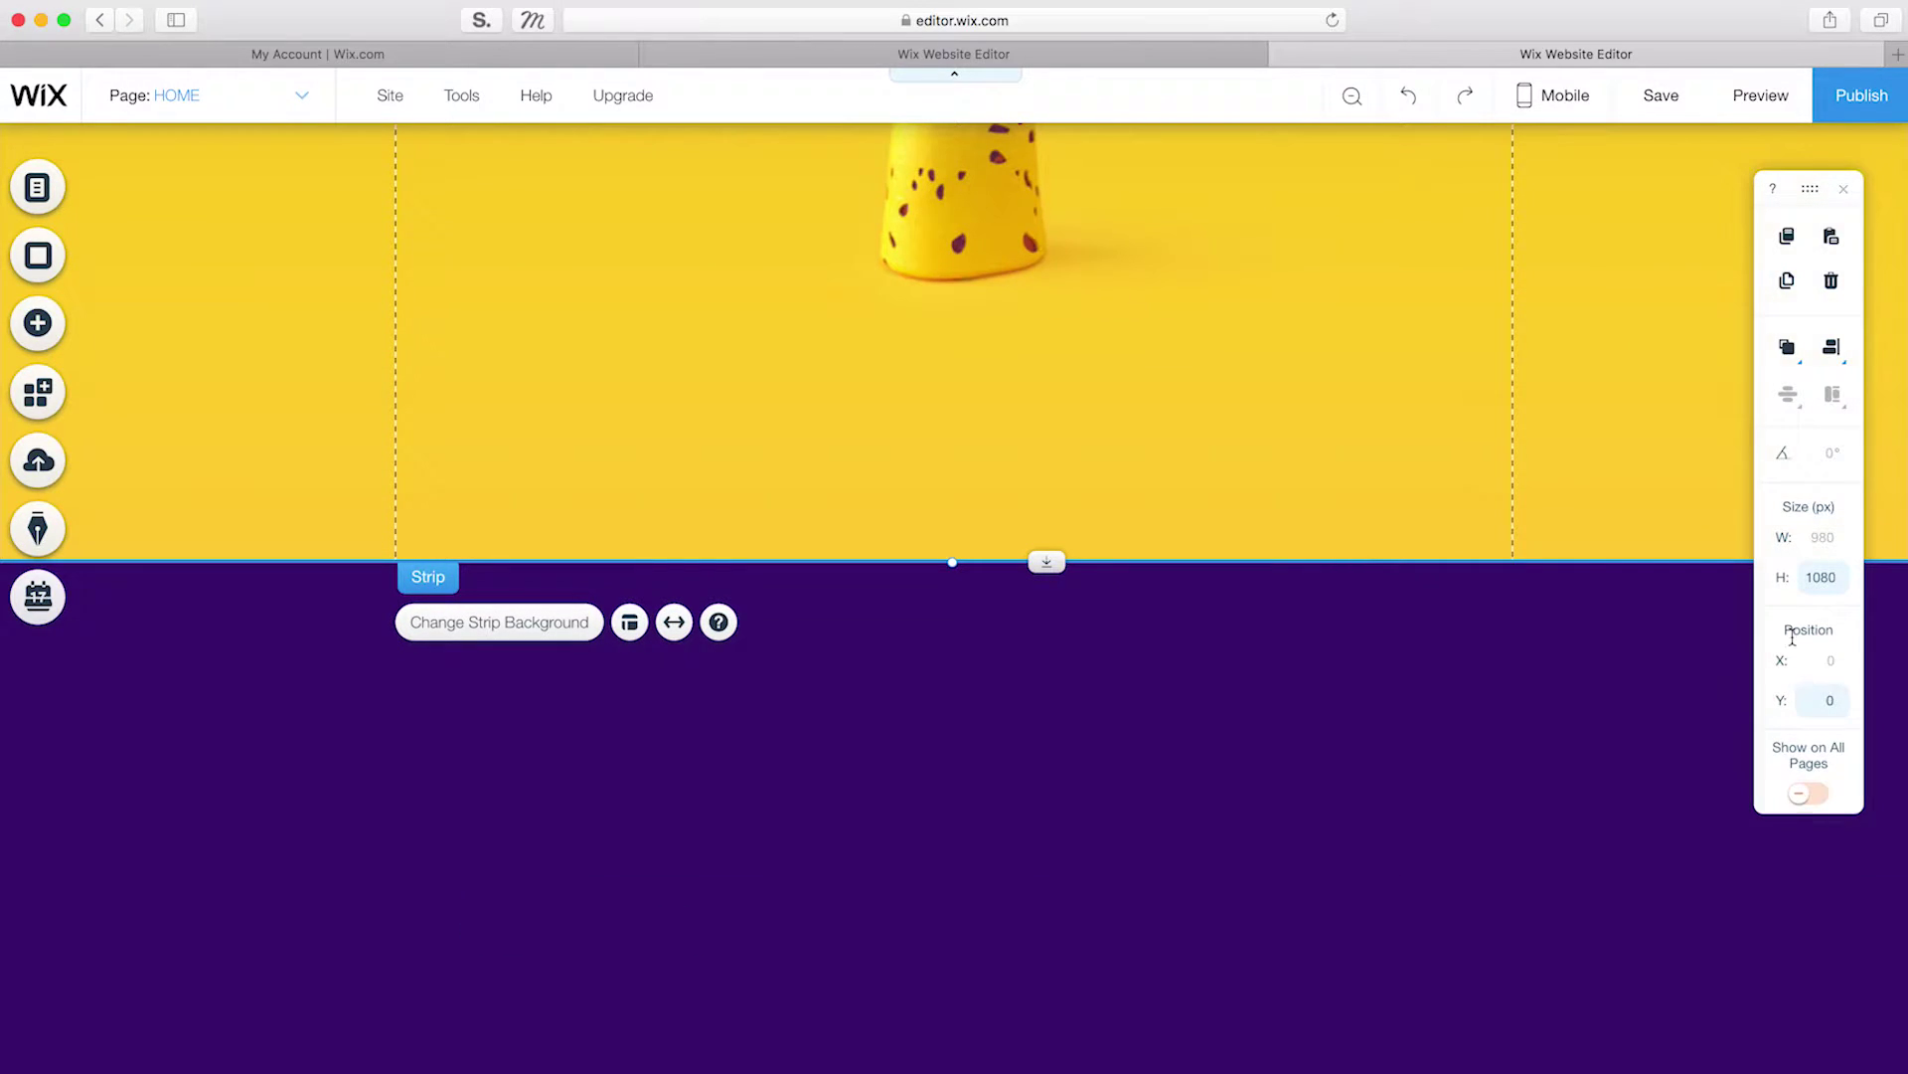
{"action": "scroll", "coordinate": [1444, 754], "scroll_direction": "down", "scroll_amount": 4}
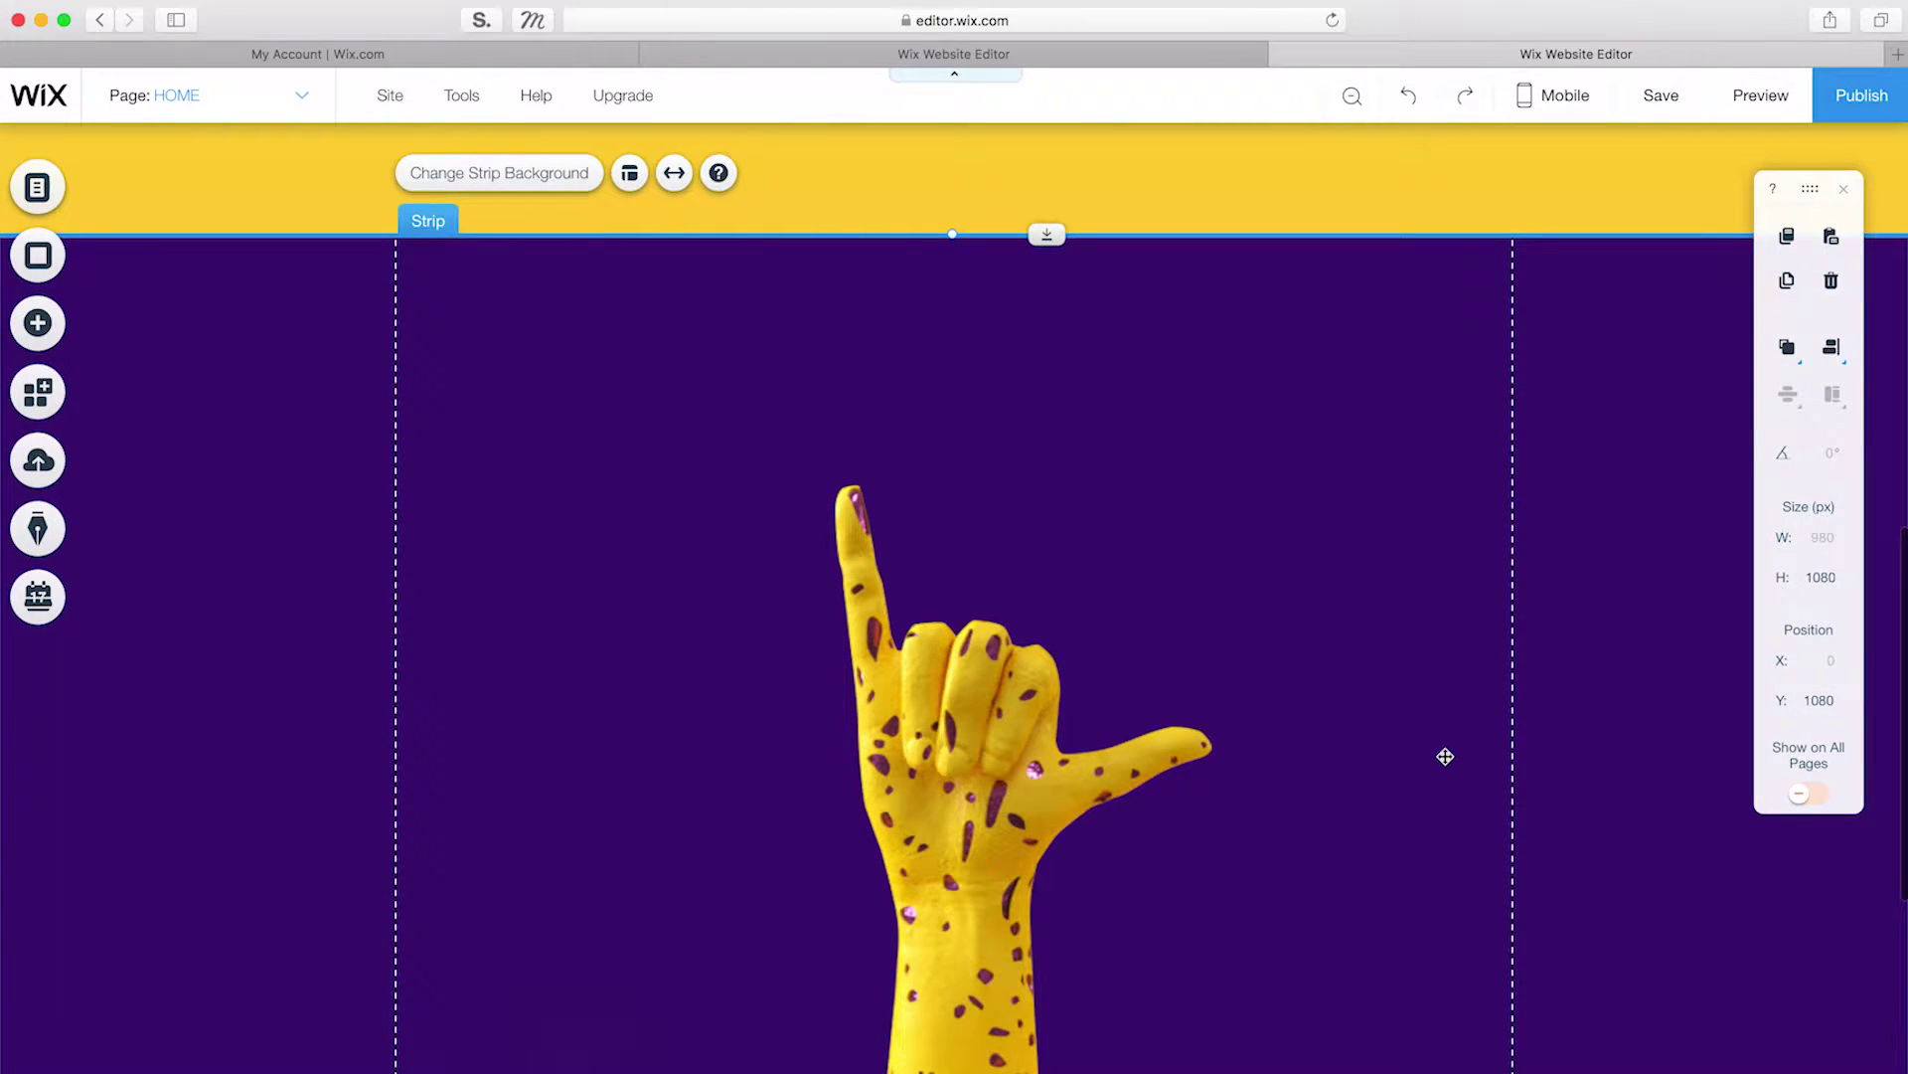
{"action": "scroll", "coordinate": [789, 432], "scroll_direction": "down", "scroll_amount": 1}
Step: Give the purple strip the open-hand Playground image, then reopen the yellow strip's image settings
{"action": "left_click", "coordinate": [581, 159]}
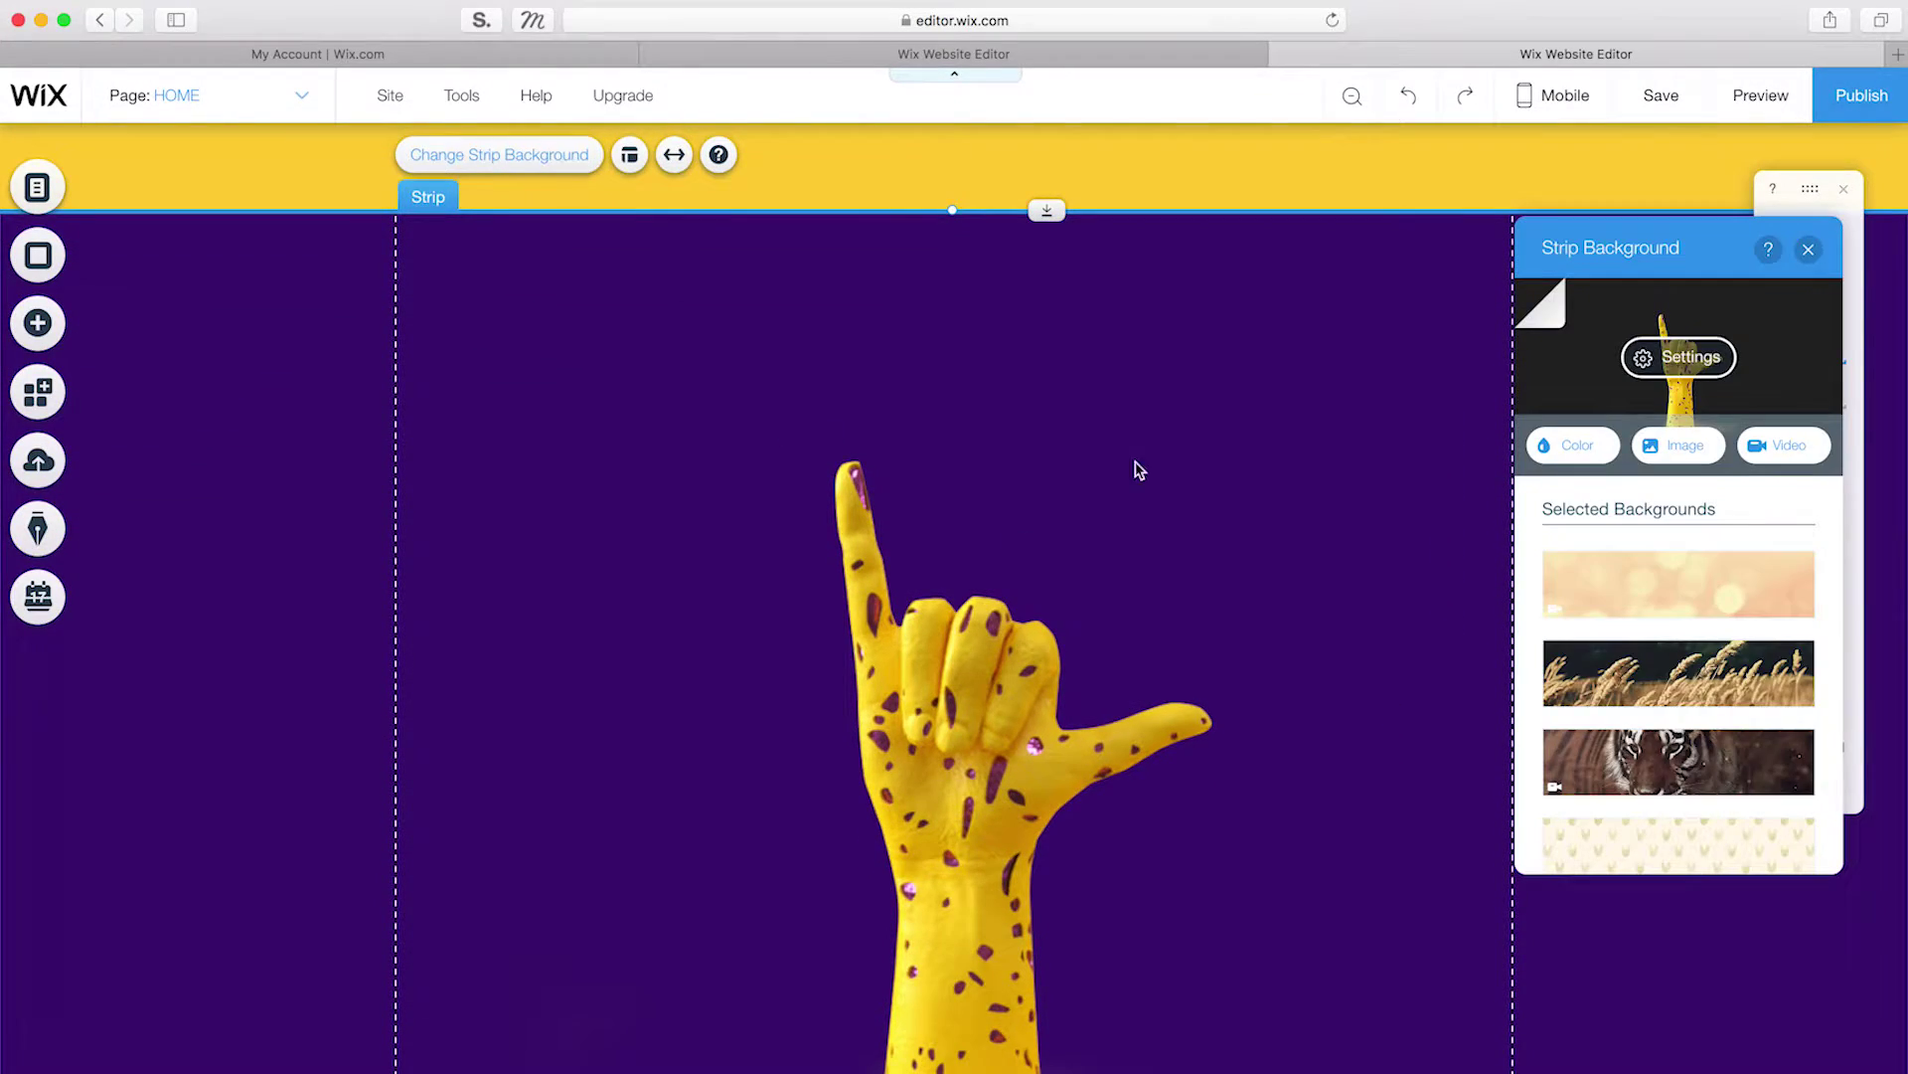
{"action": "left_click", "coordinate": [1695, 455]}
{"action": "scroll", "coordinate": [264, 840], "scroll_direction": "down", "scroll_amount": 6}
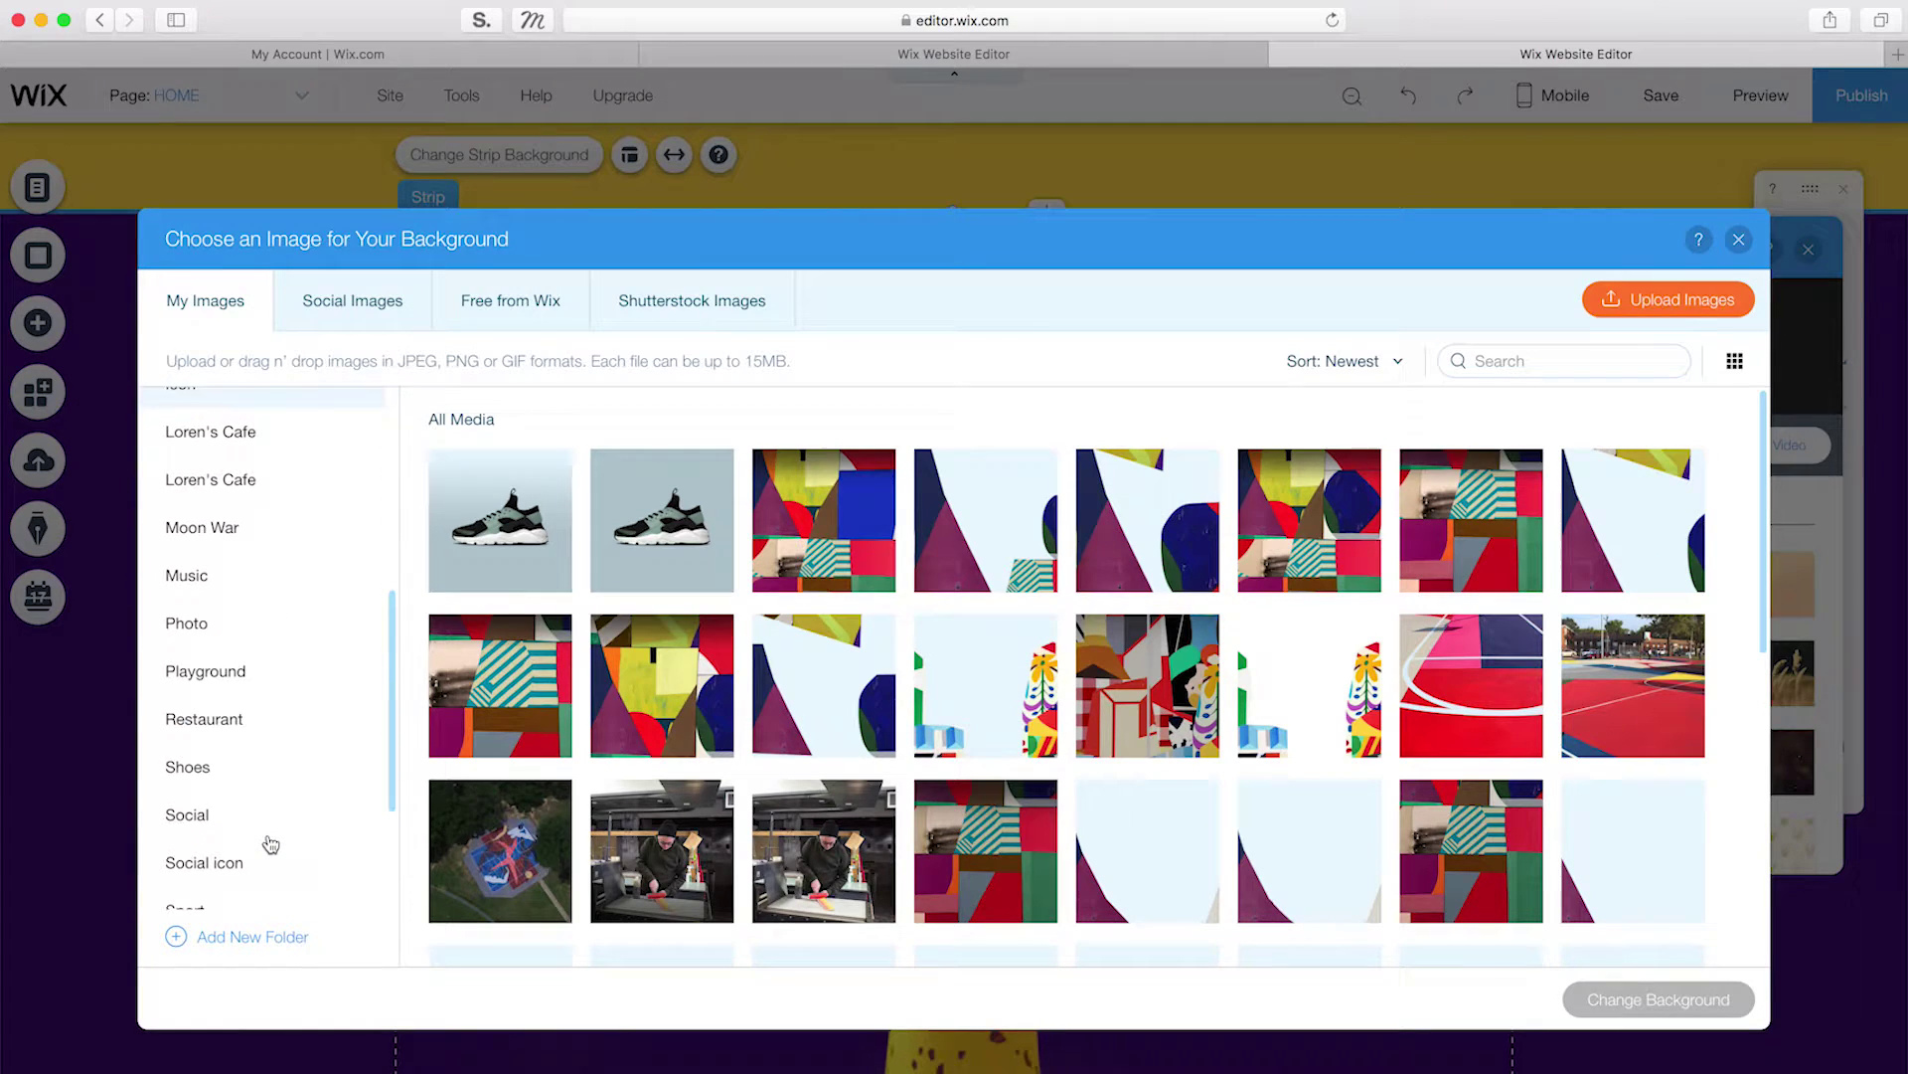
{"action": "left_click", "coordinate": [255, 674]}
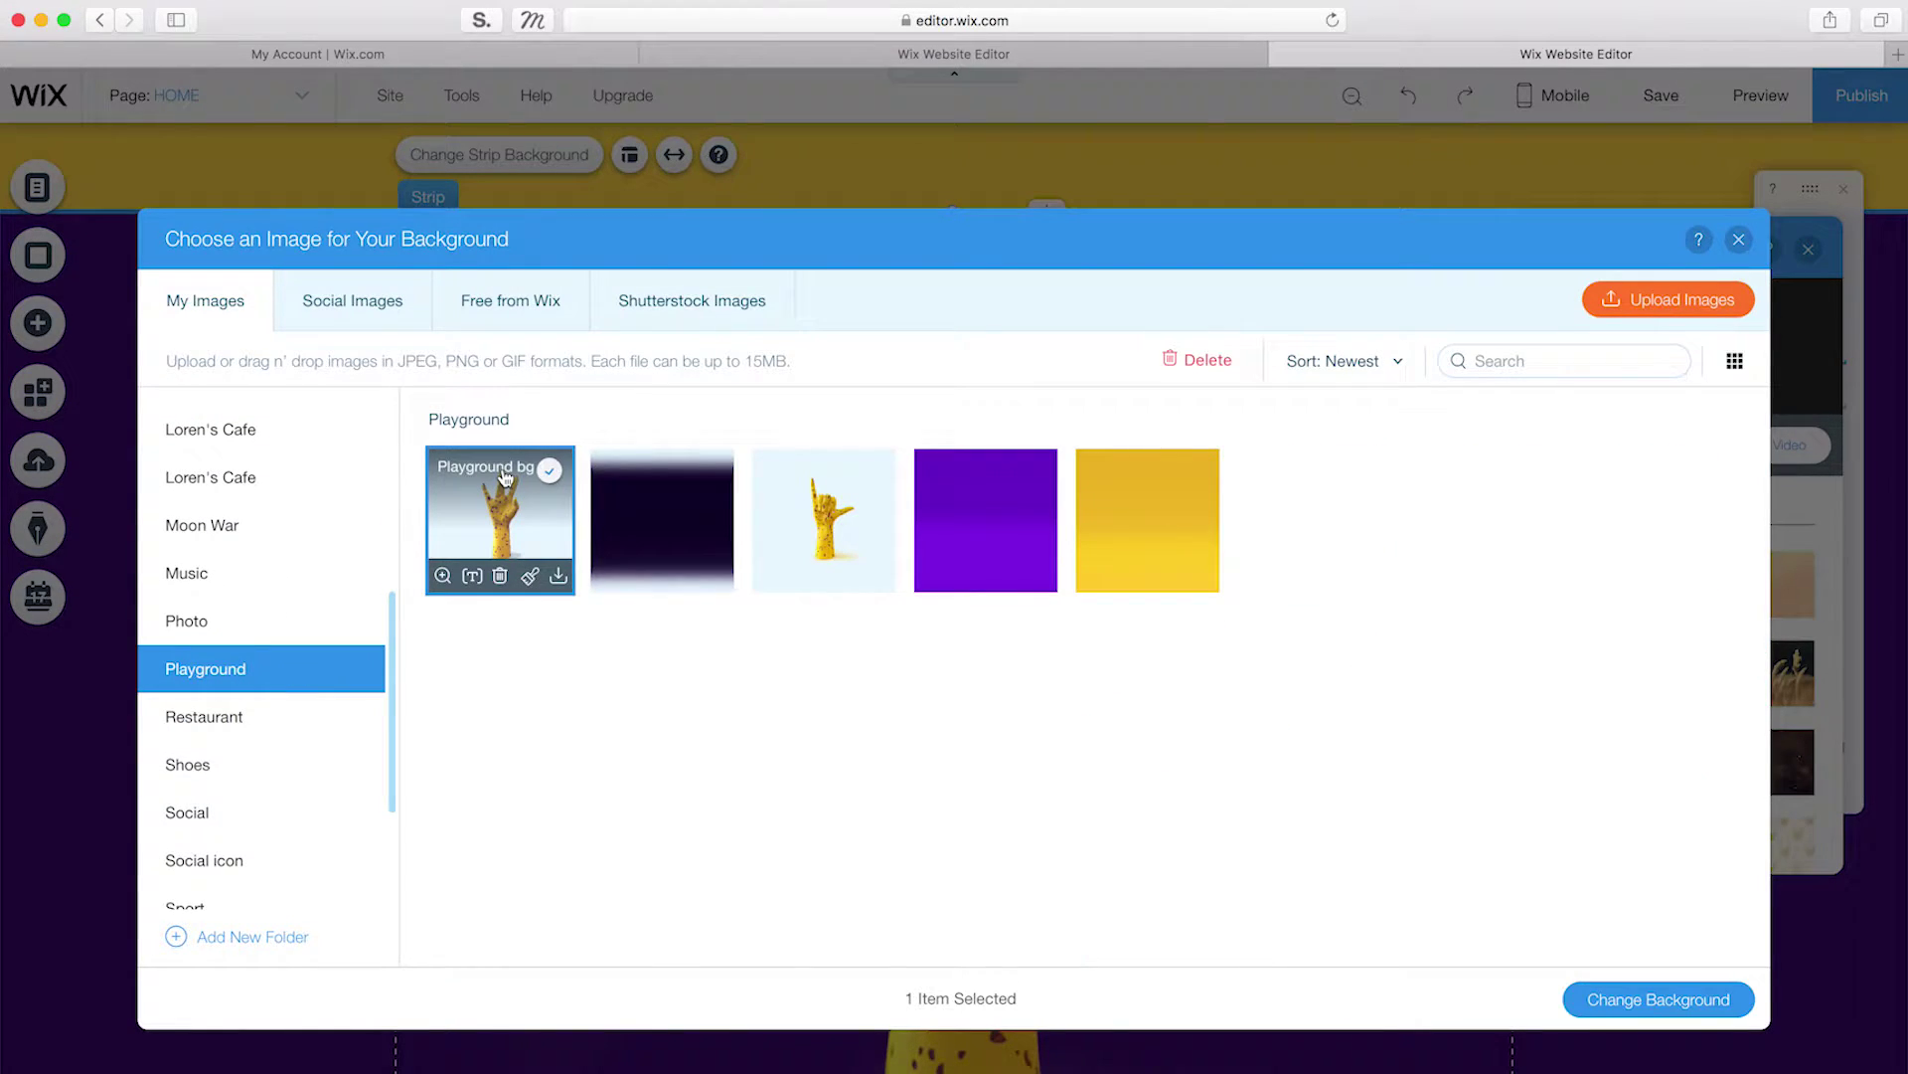
{"action": "left_click", "coordinate": [1700, 998]}
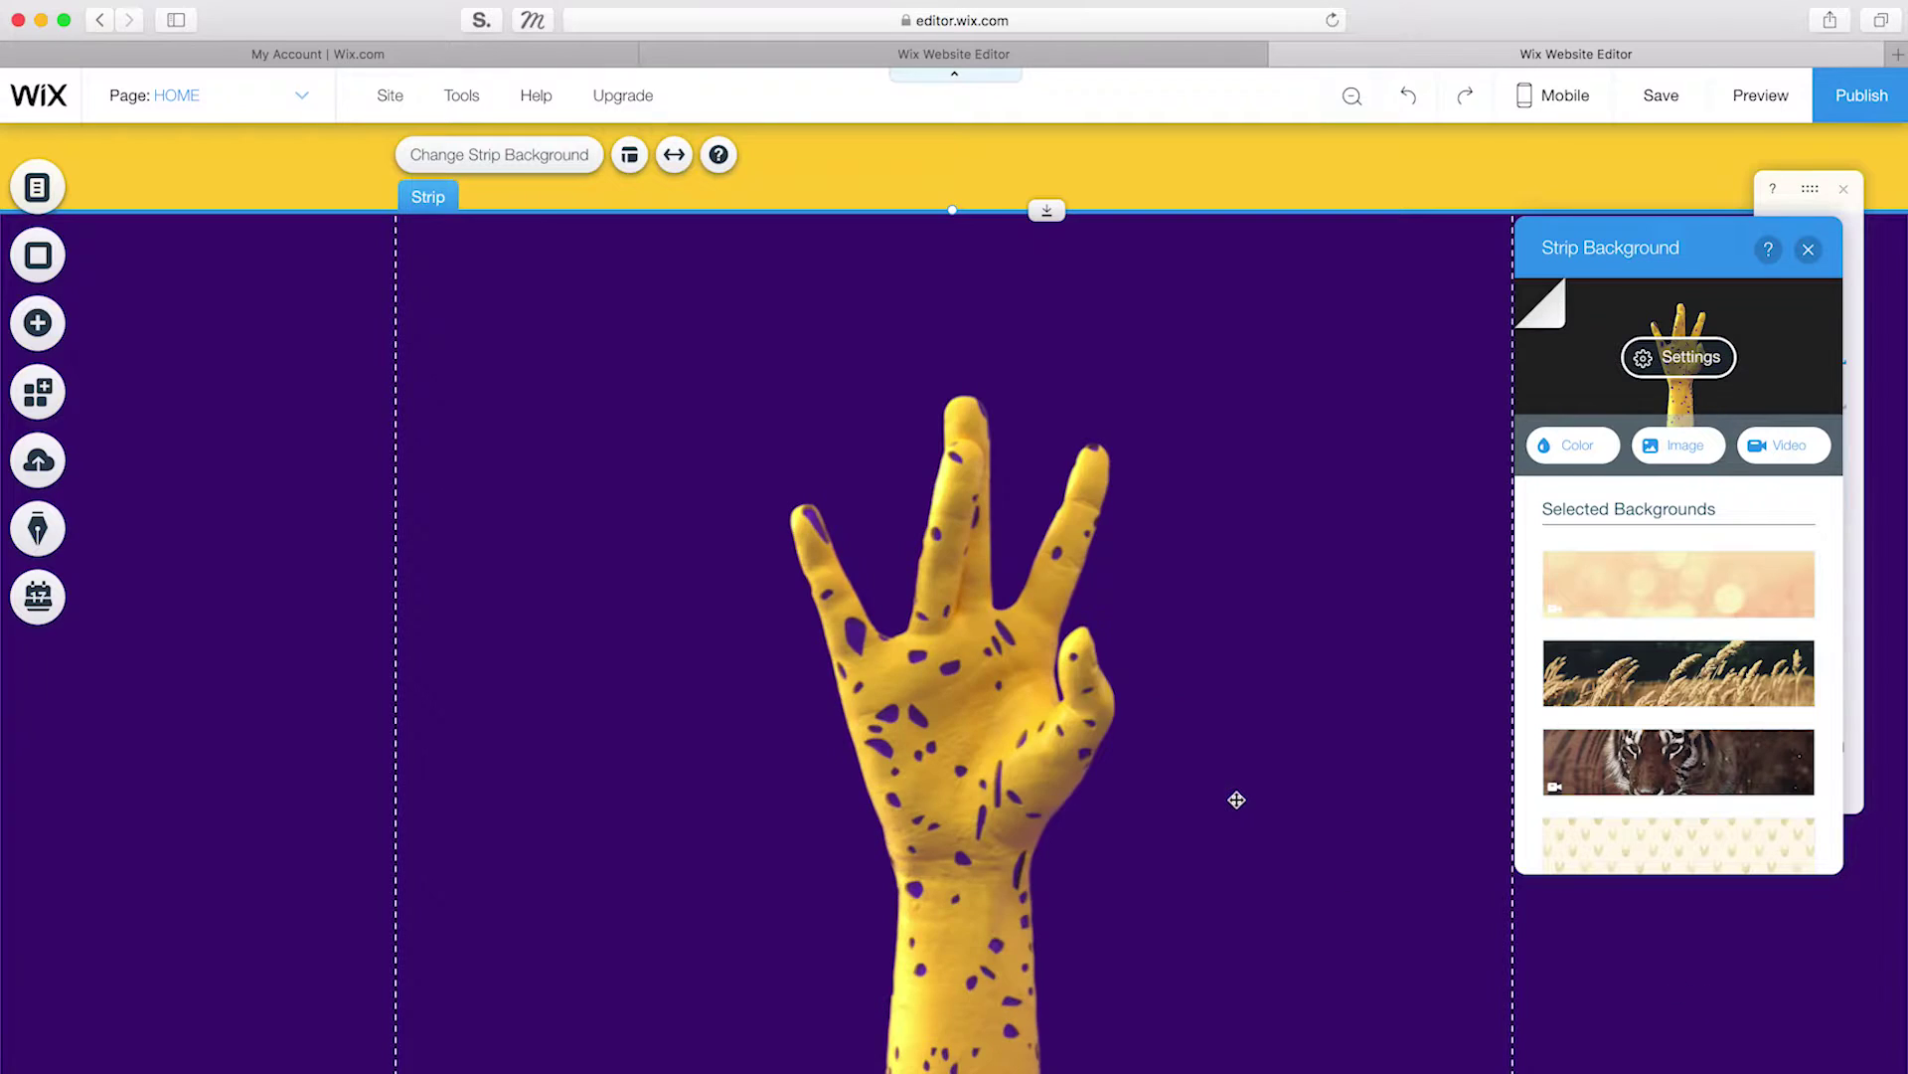
{"action": "left_click", "coordinate": [1665, 359]}
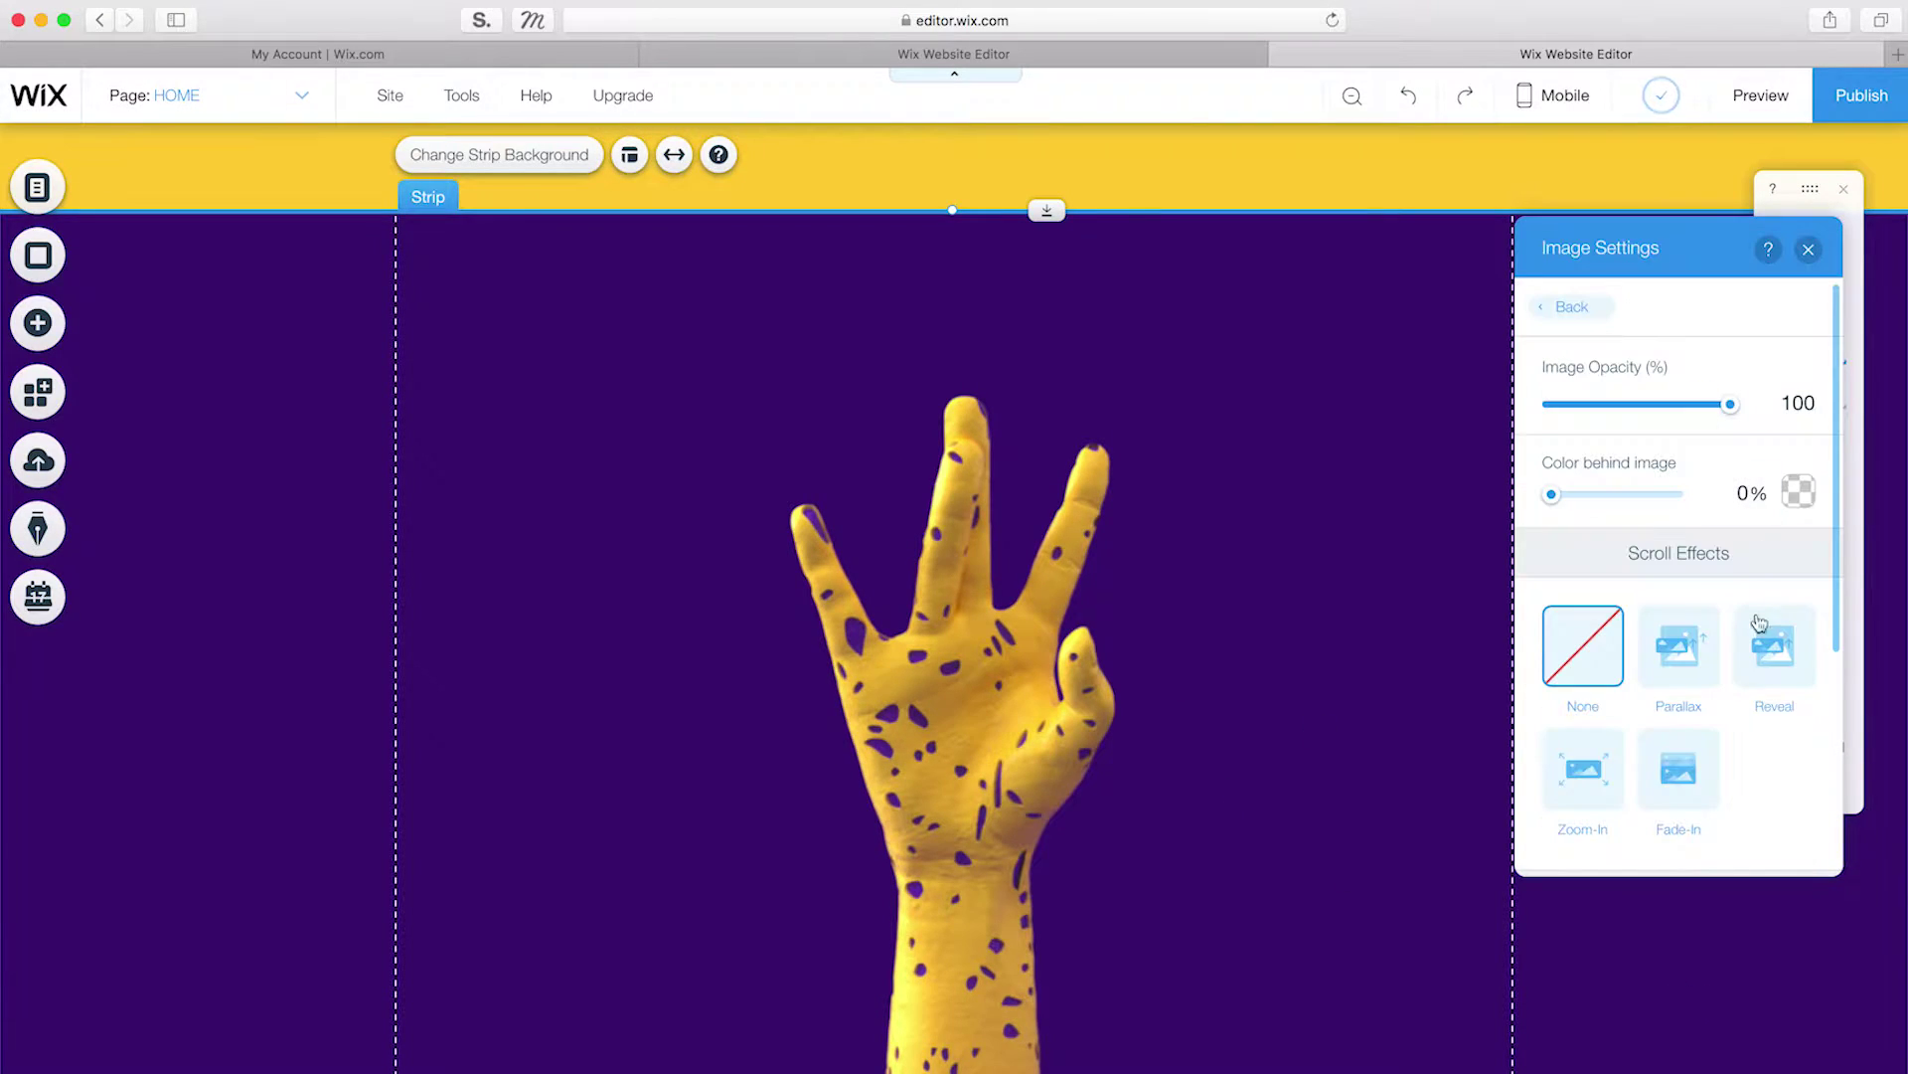
{"action": "left_click", "coordinate": [1809, 254]}
{"action": "scroll", "coordinate": [1335, 427], "scroll_direction": "up", "scroll_amount": 10}
{"action": "left_click", "coordinate": [1042, 420]}
{"action": "left_click", "coordinate": [1688, 363]}
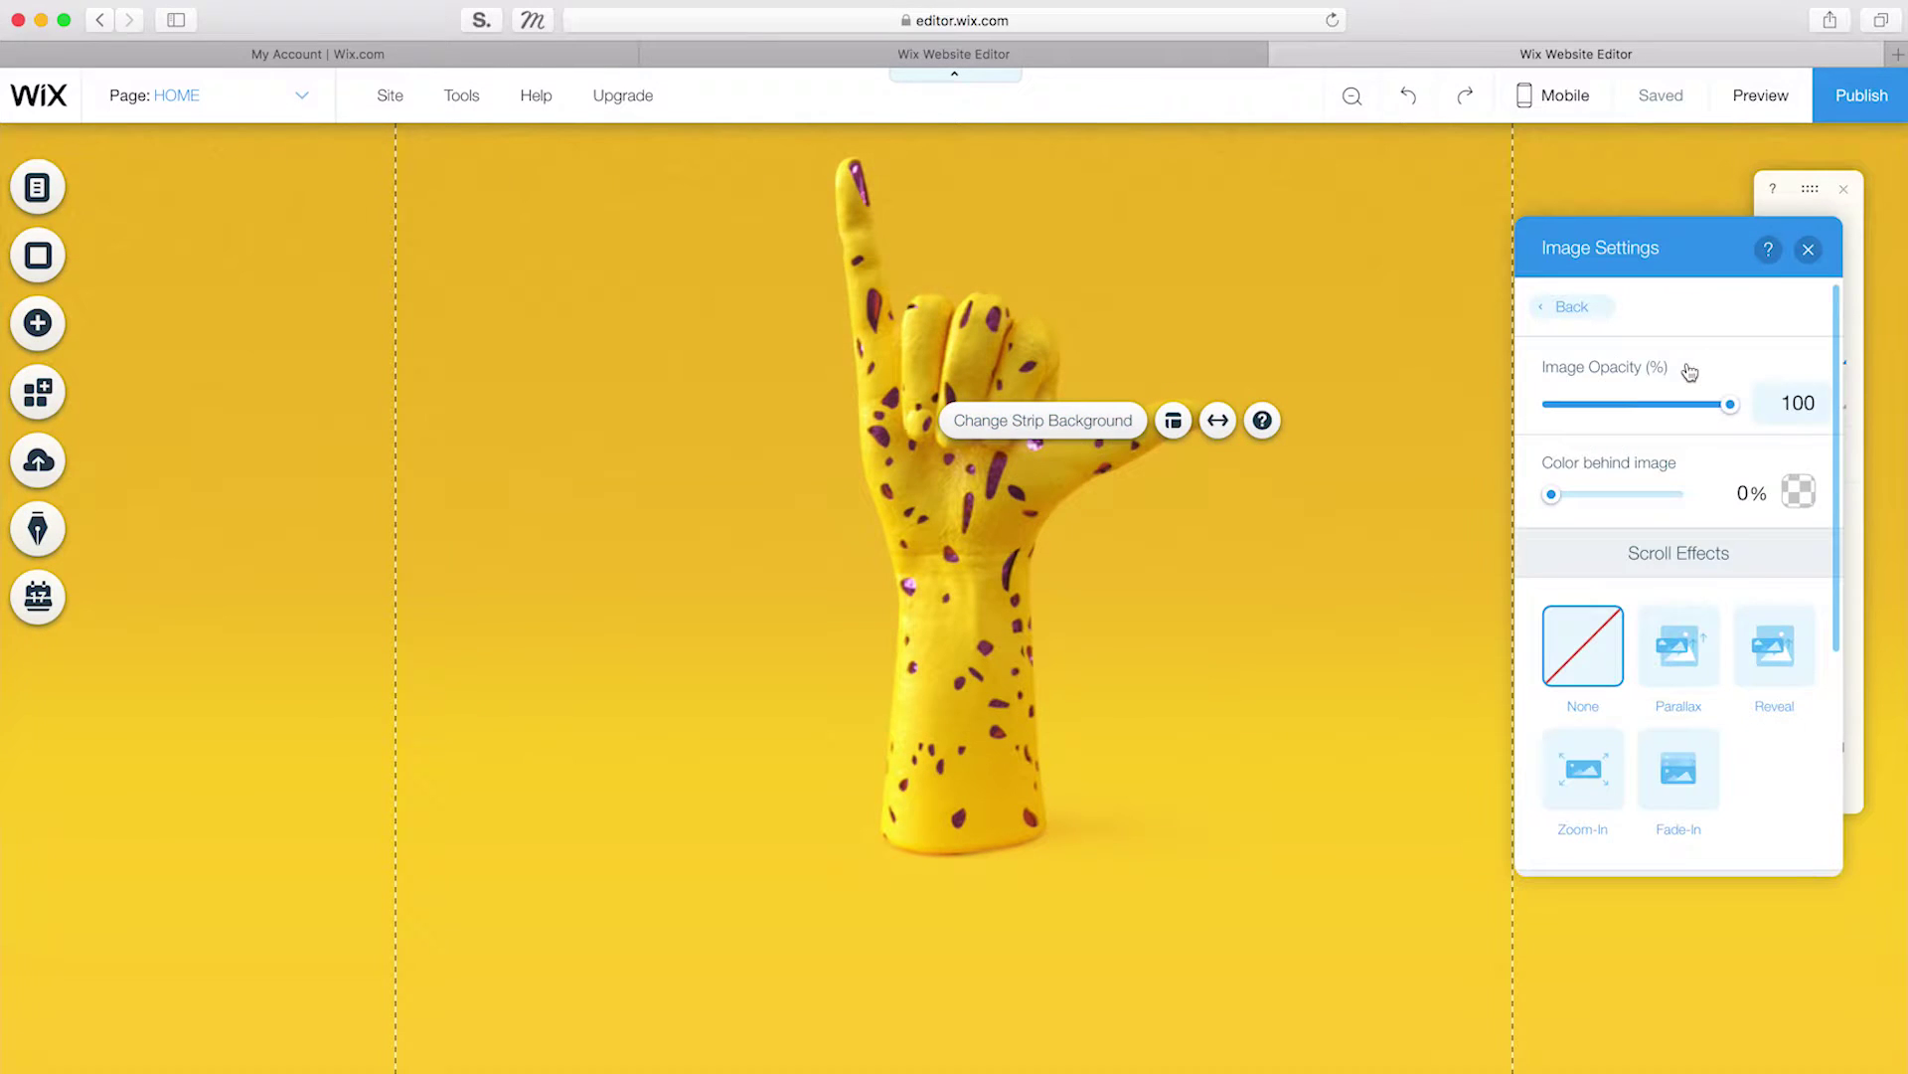
{"action": "left_click", "coordinate": [1809, 249]}
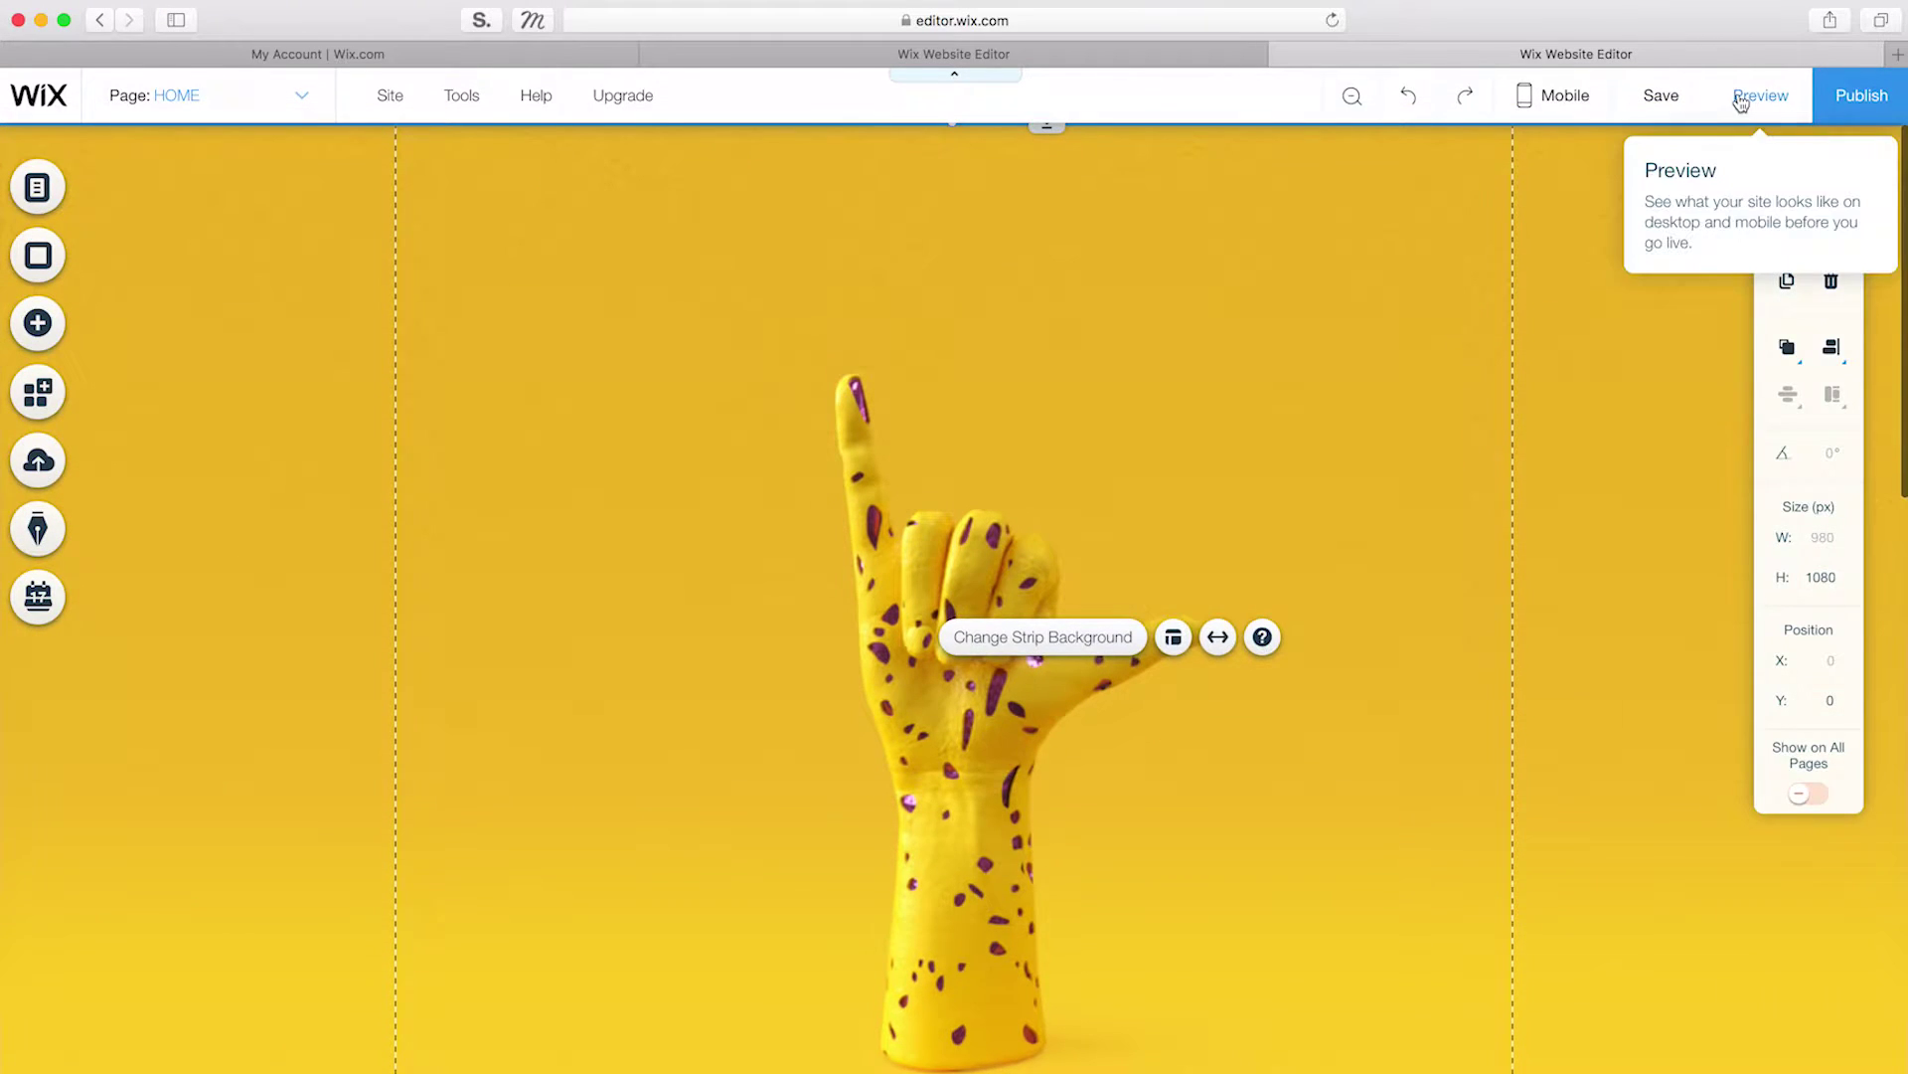
{"action": "left_click", "coordinate": [1745, 95]}
{"action": "scroll", "coordinate": [1252, 634], "scroll_direction": "down", "scroll_amount": 6}
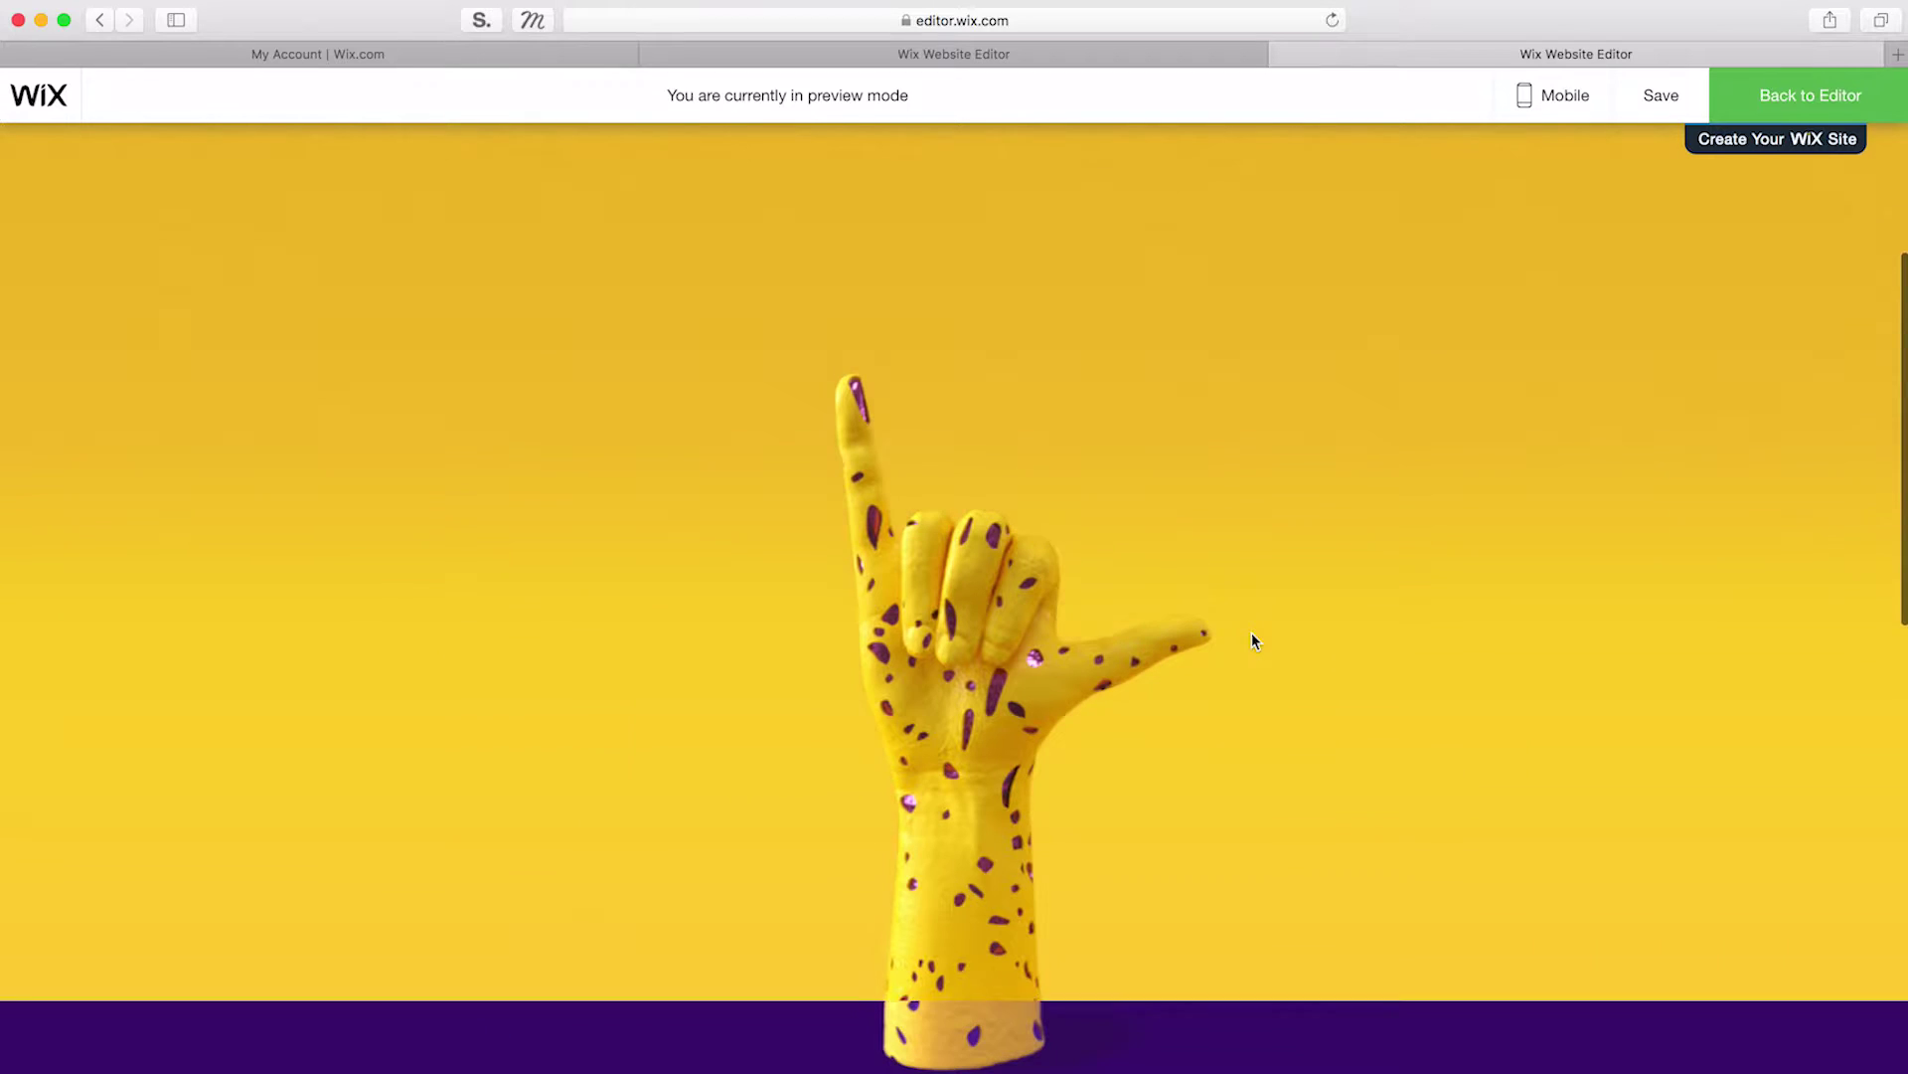
{"action": "scroll", "coordinate": [1254, 640], "scroll_direction": "down", "scroll_amount": 4}
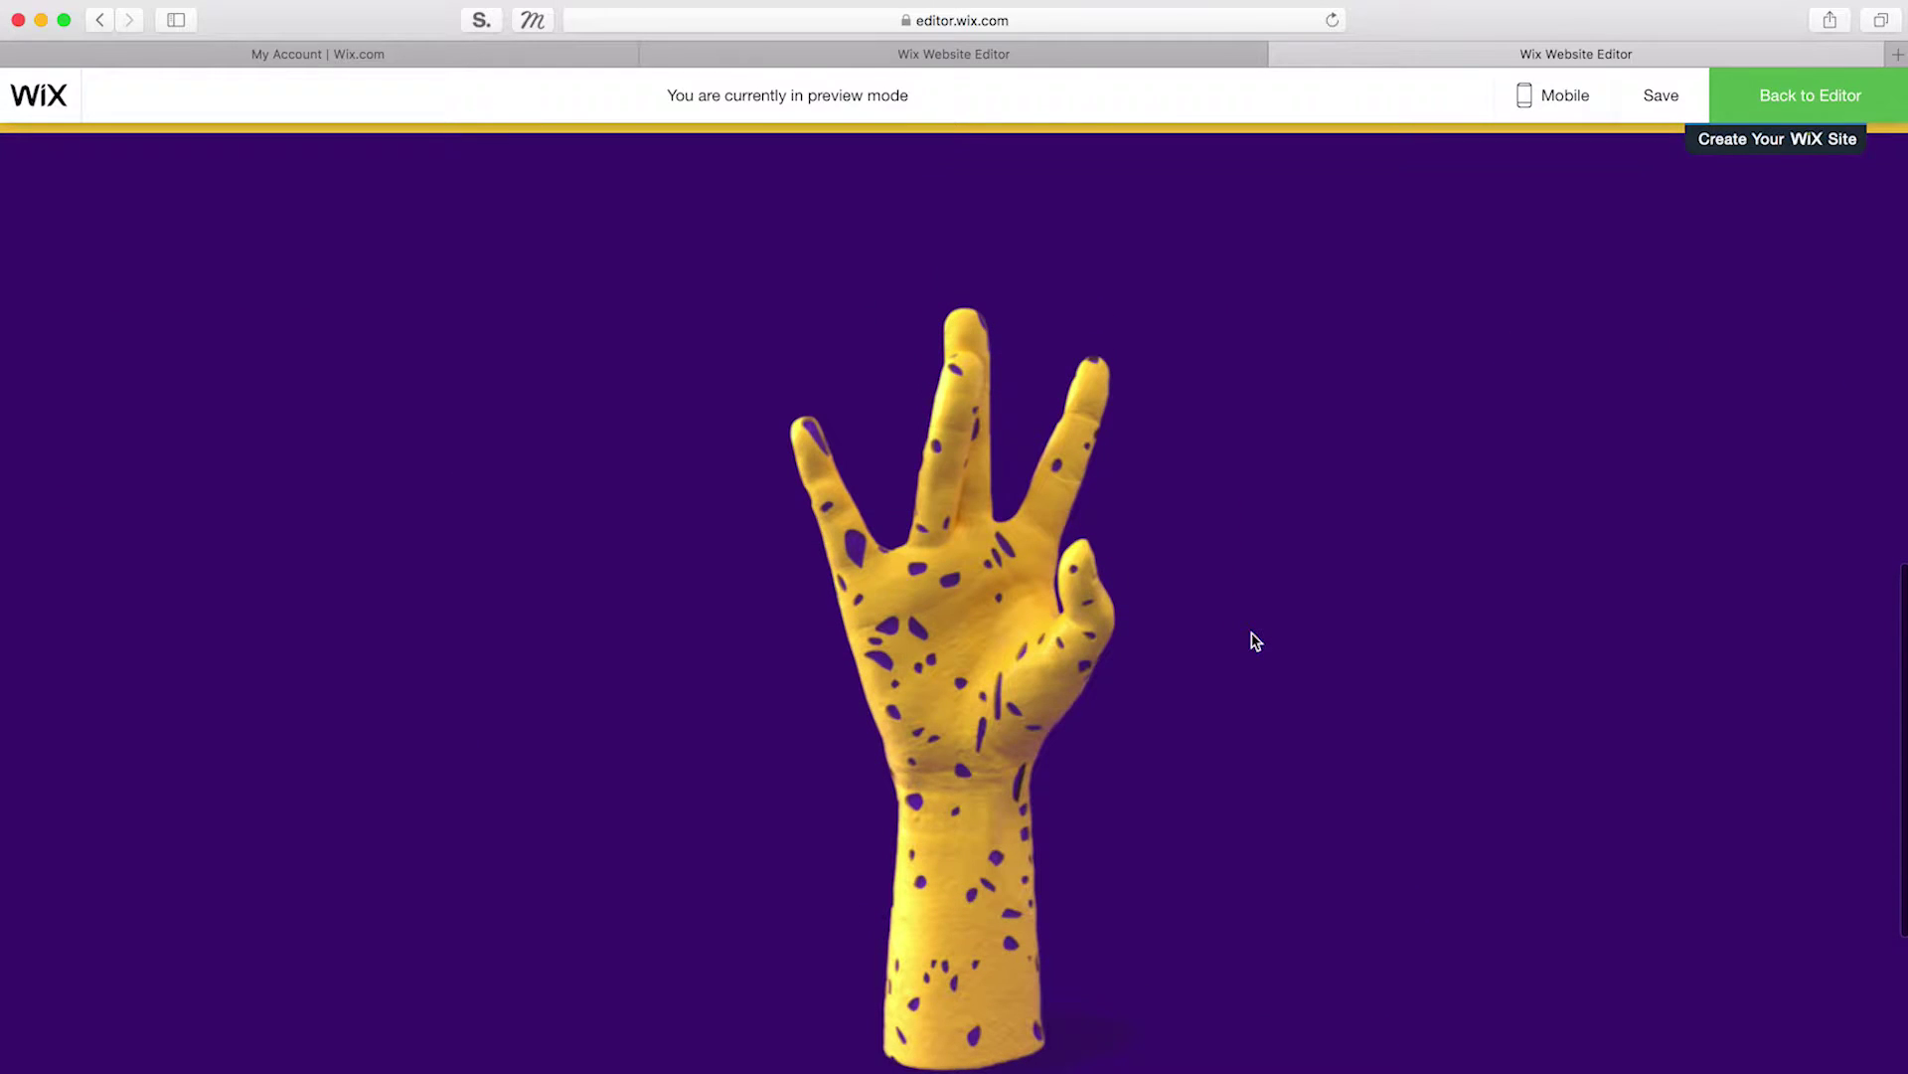
{"action": "scroll", "coordinate": [1254, 639], "scroll_direction": "up", "scroll_amount": 10}
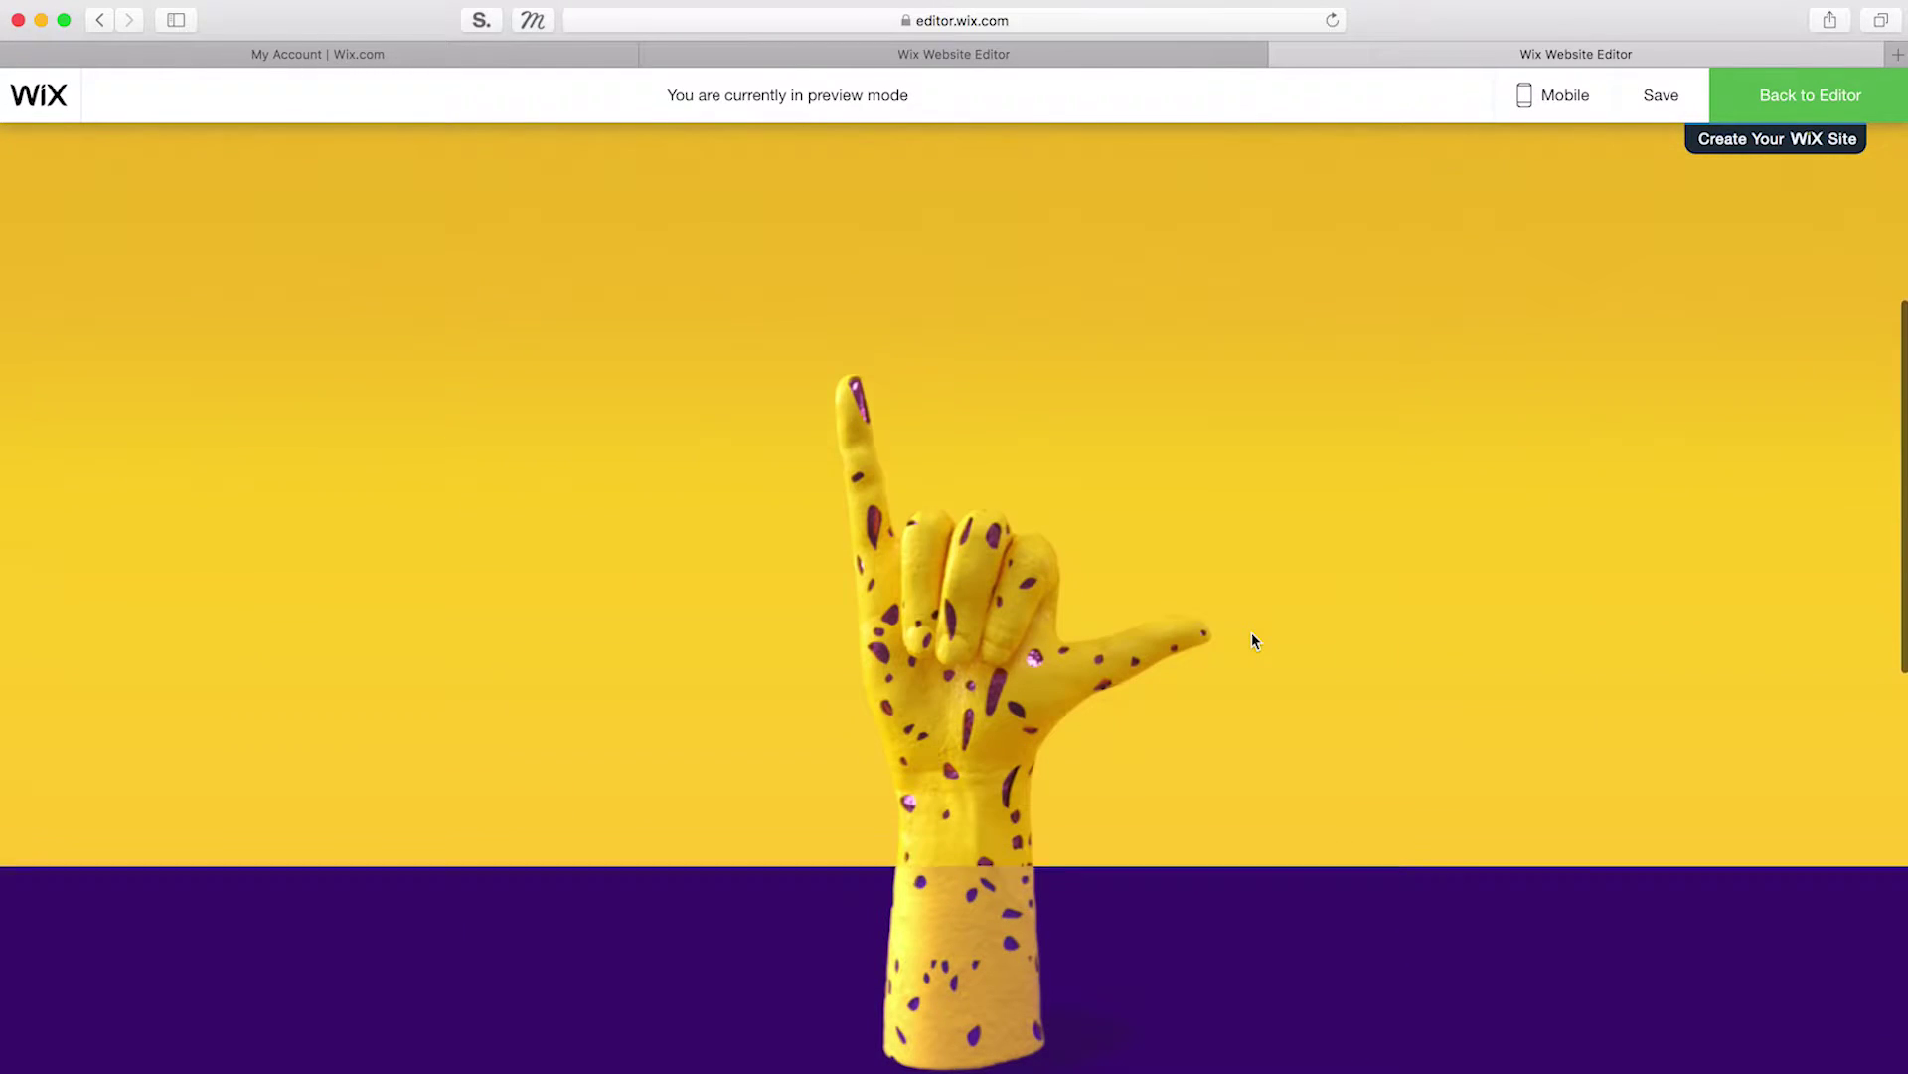
{"action": "left_click", "coordinate": [1765, 100]}
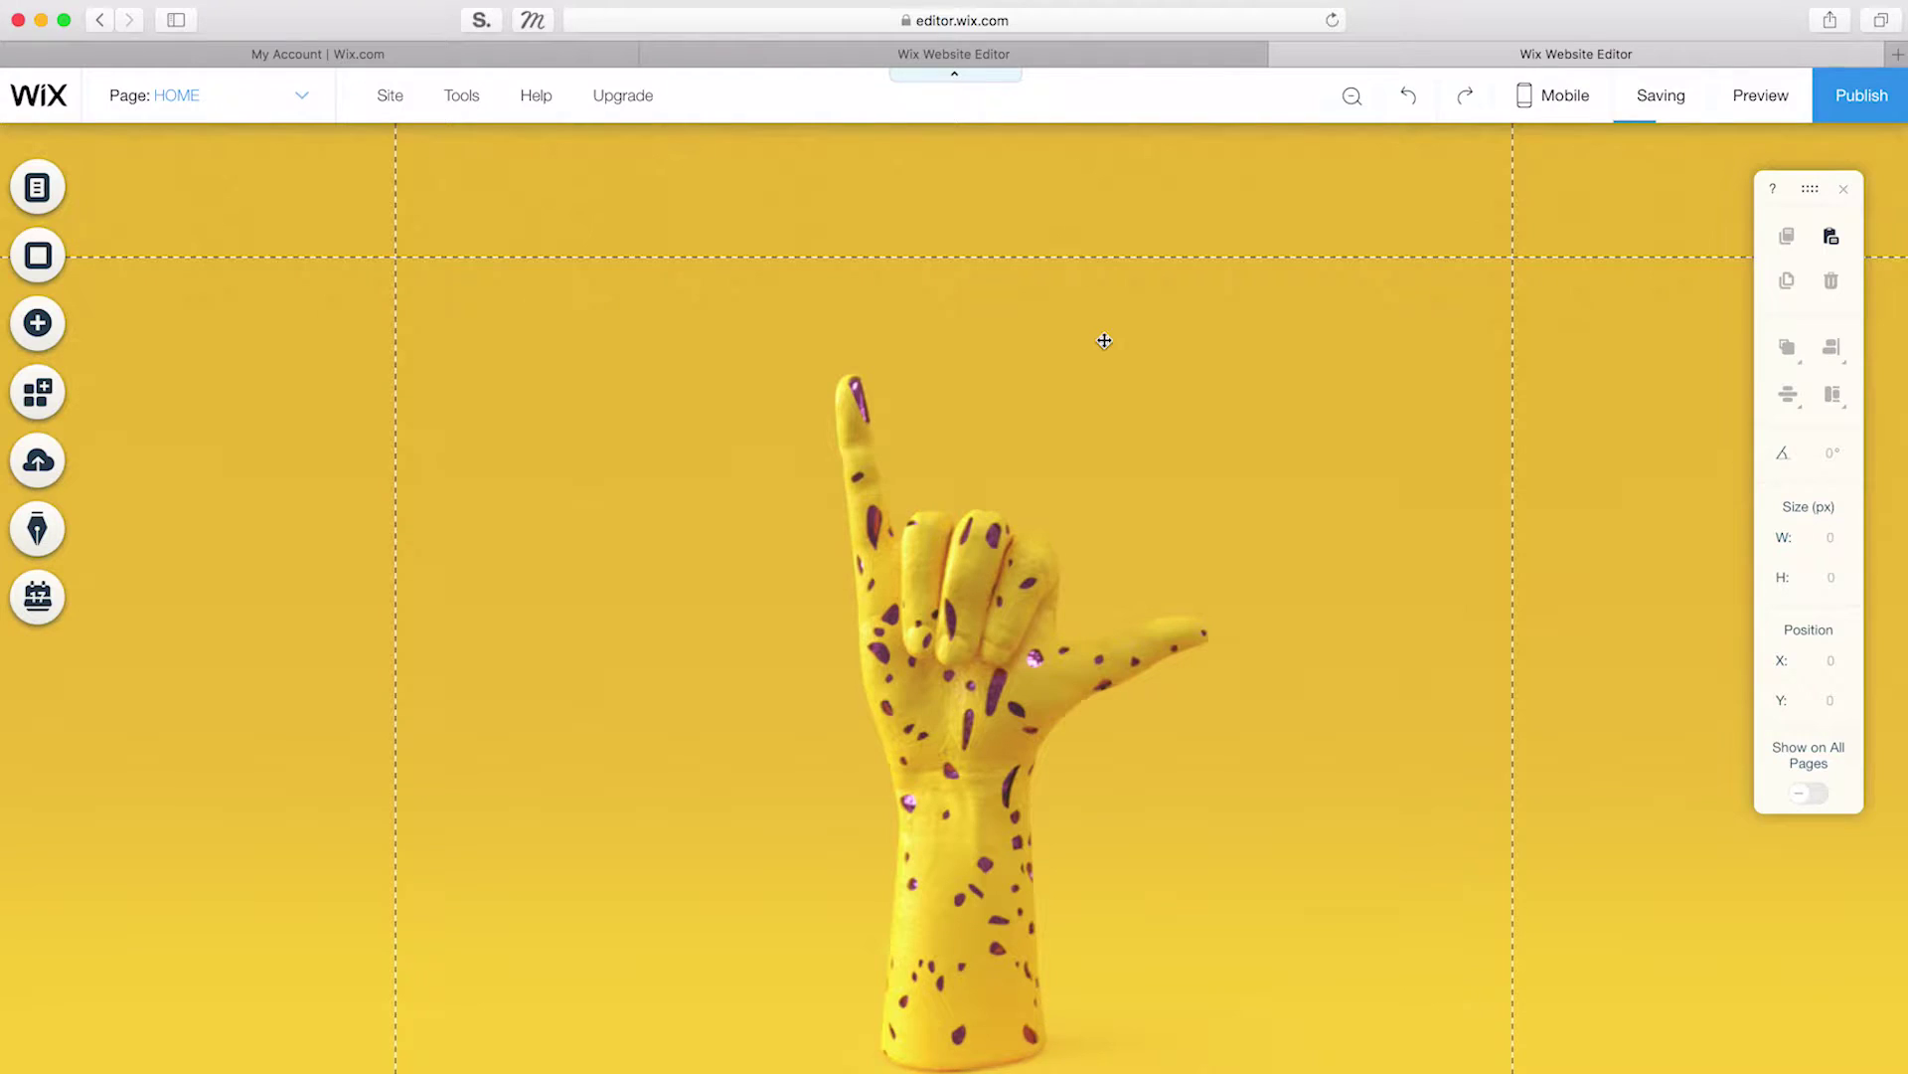
Step: Add the snowy forest video strip at 1080 px tall
{"action": "left_click", "coordinate": [38, 324]}
{"action": "mouse_move", "coordinate": [126, 494]}
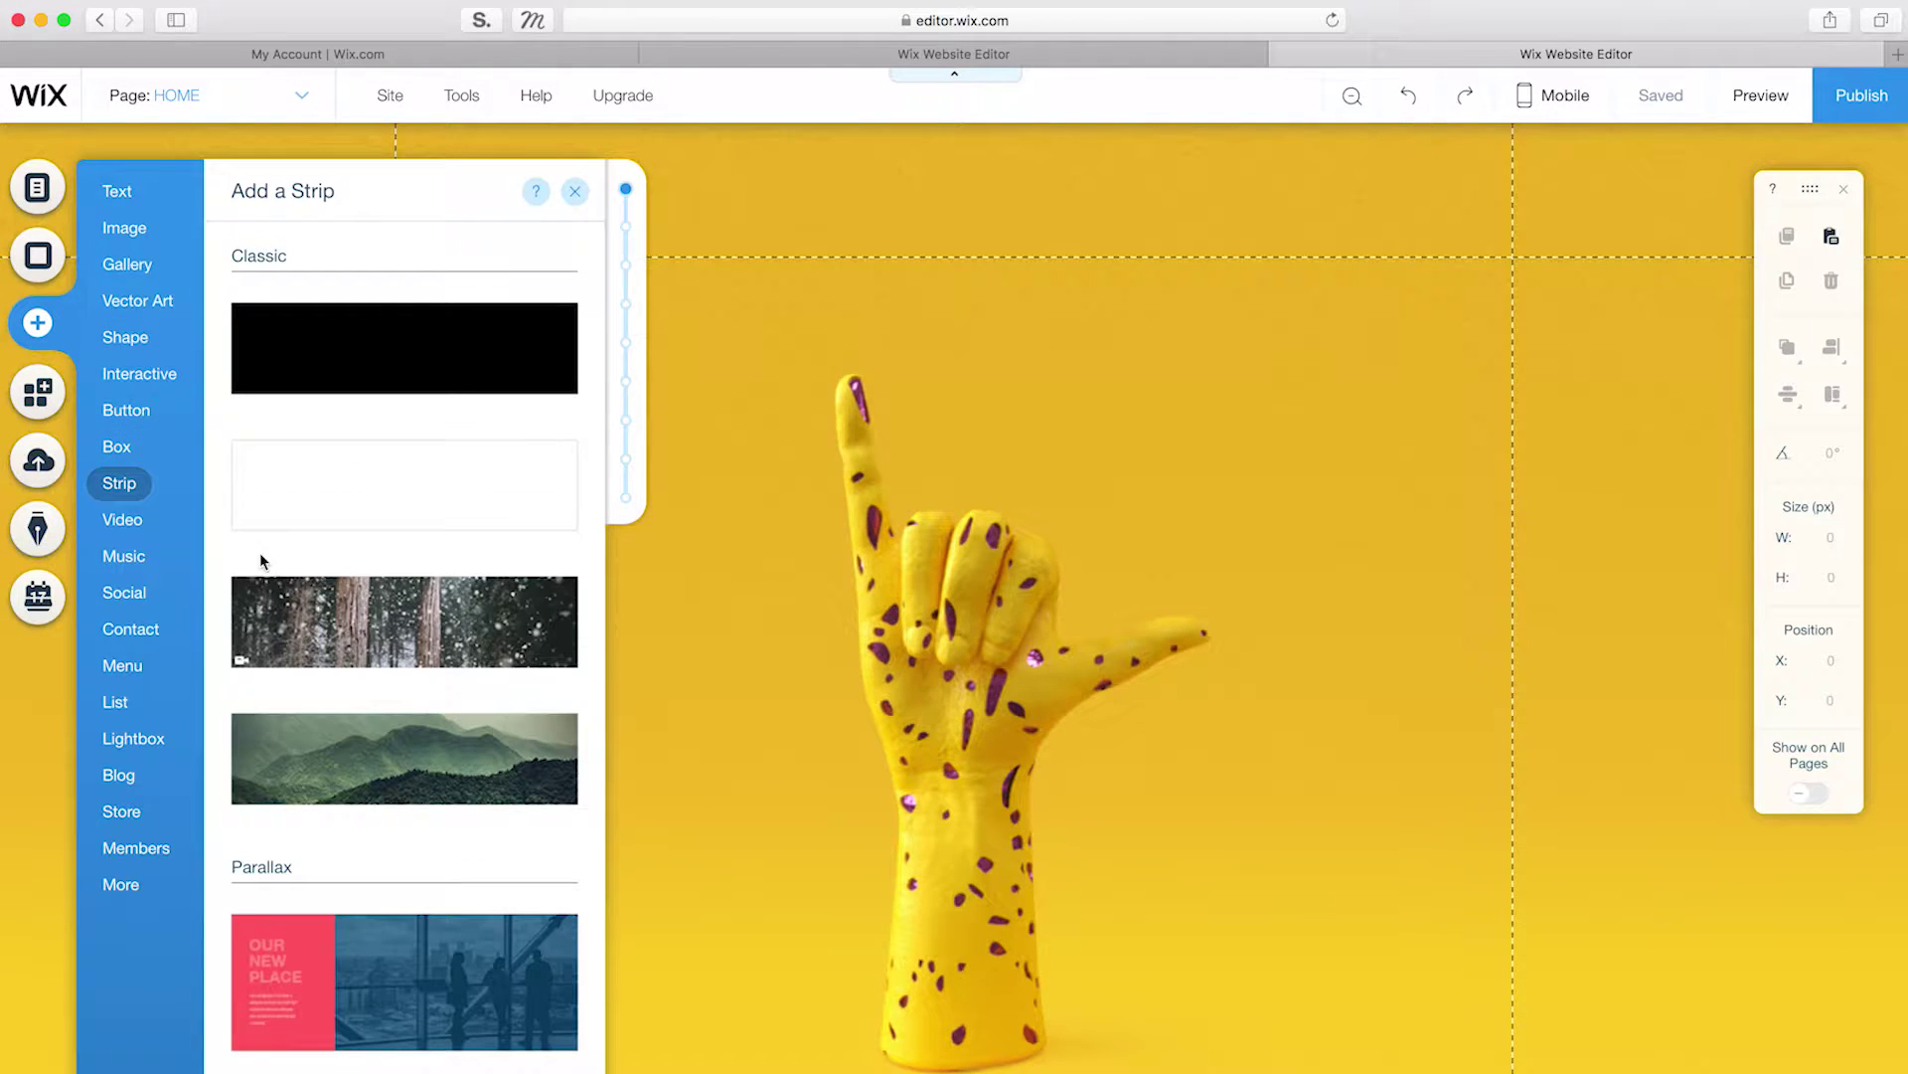
{"action": "left_click", "coordinate": [343, 652]}
{"action": "type", "text": "10"}
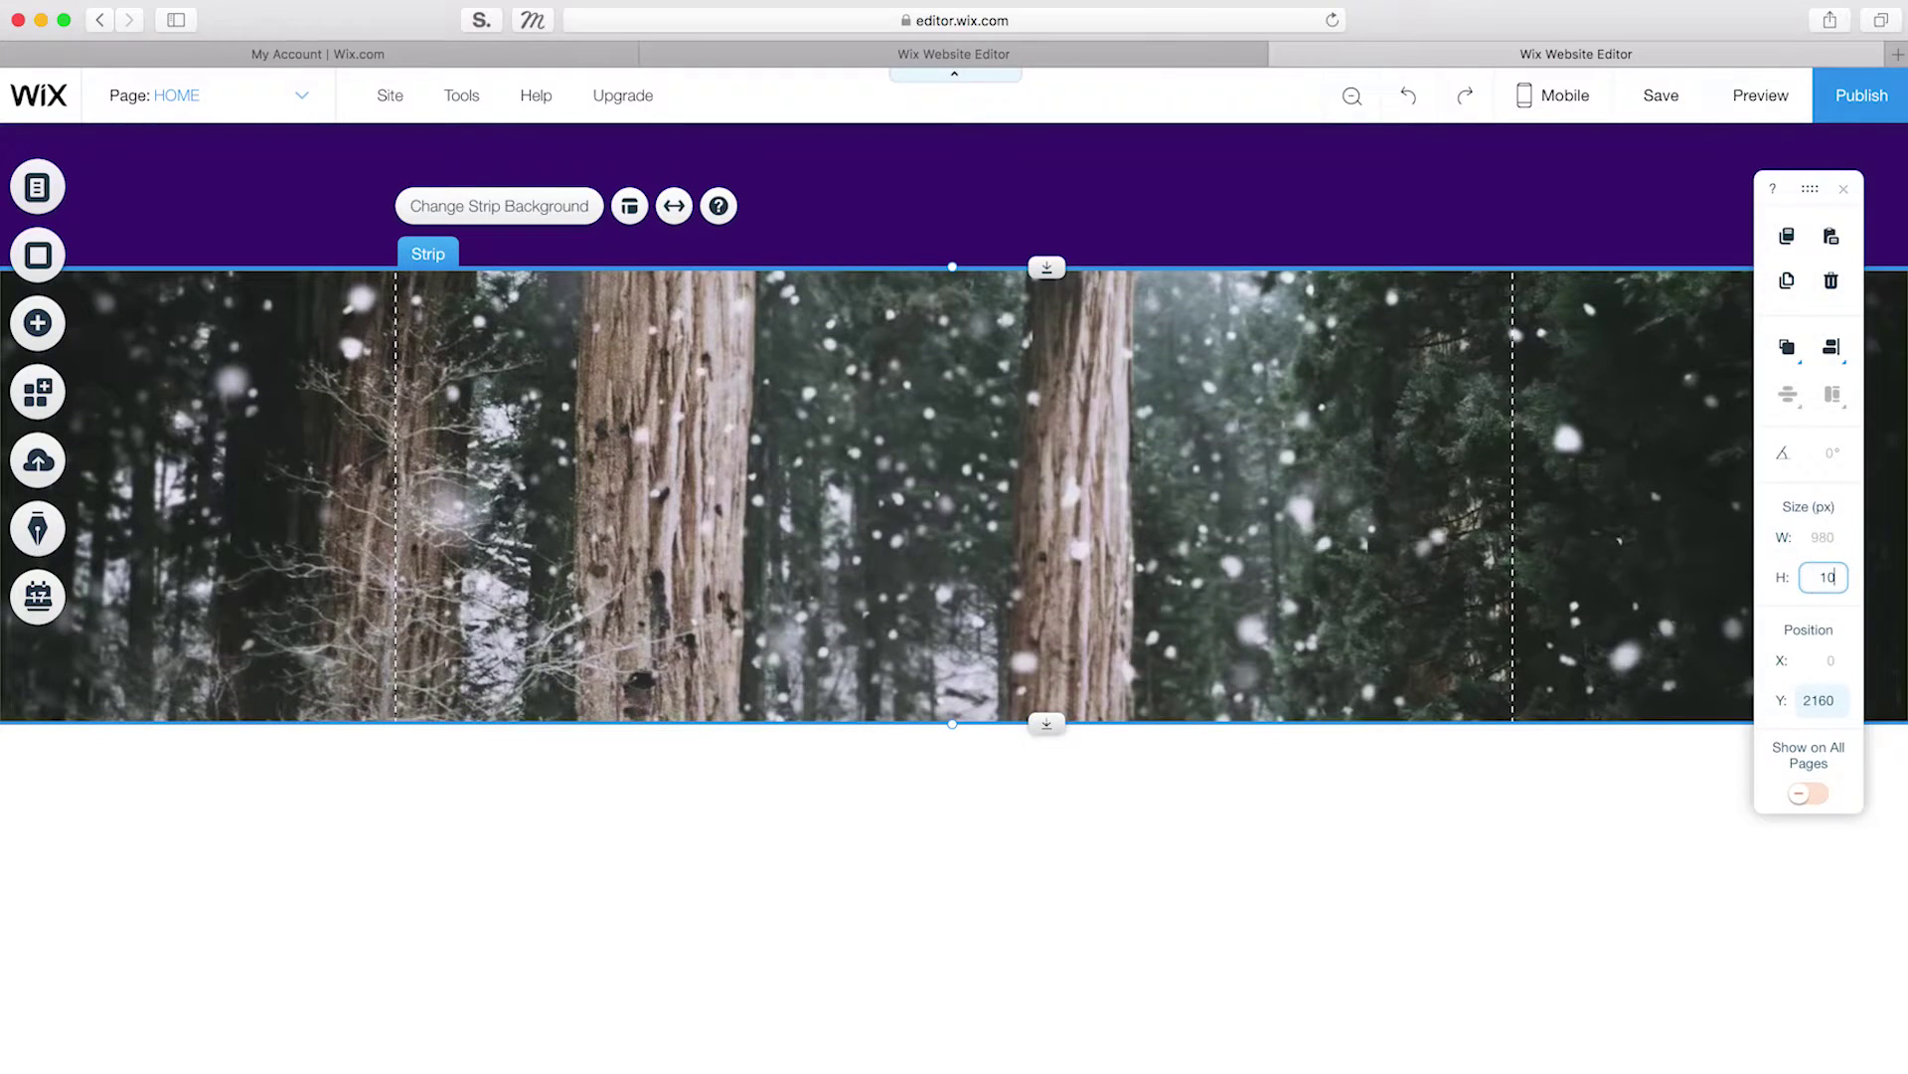
{"action": "type", "text": "80"}
{"action": "key", "text": "Return"}
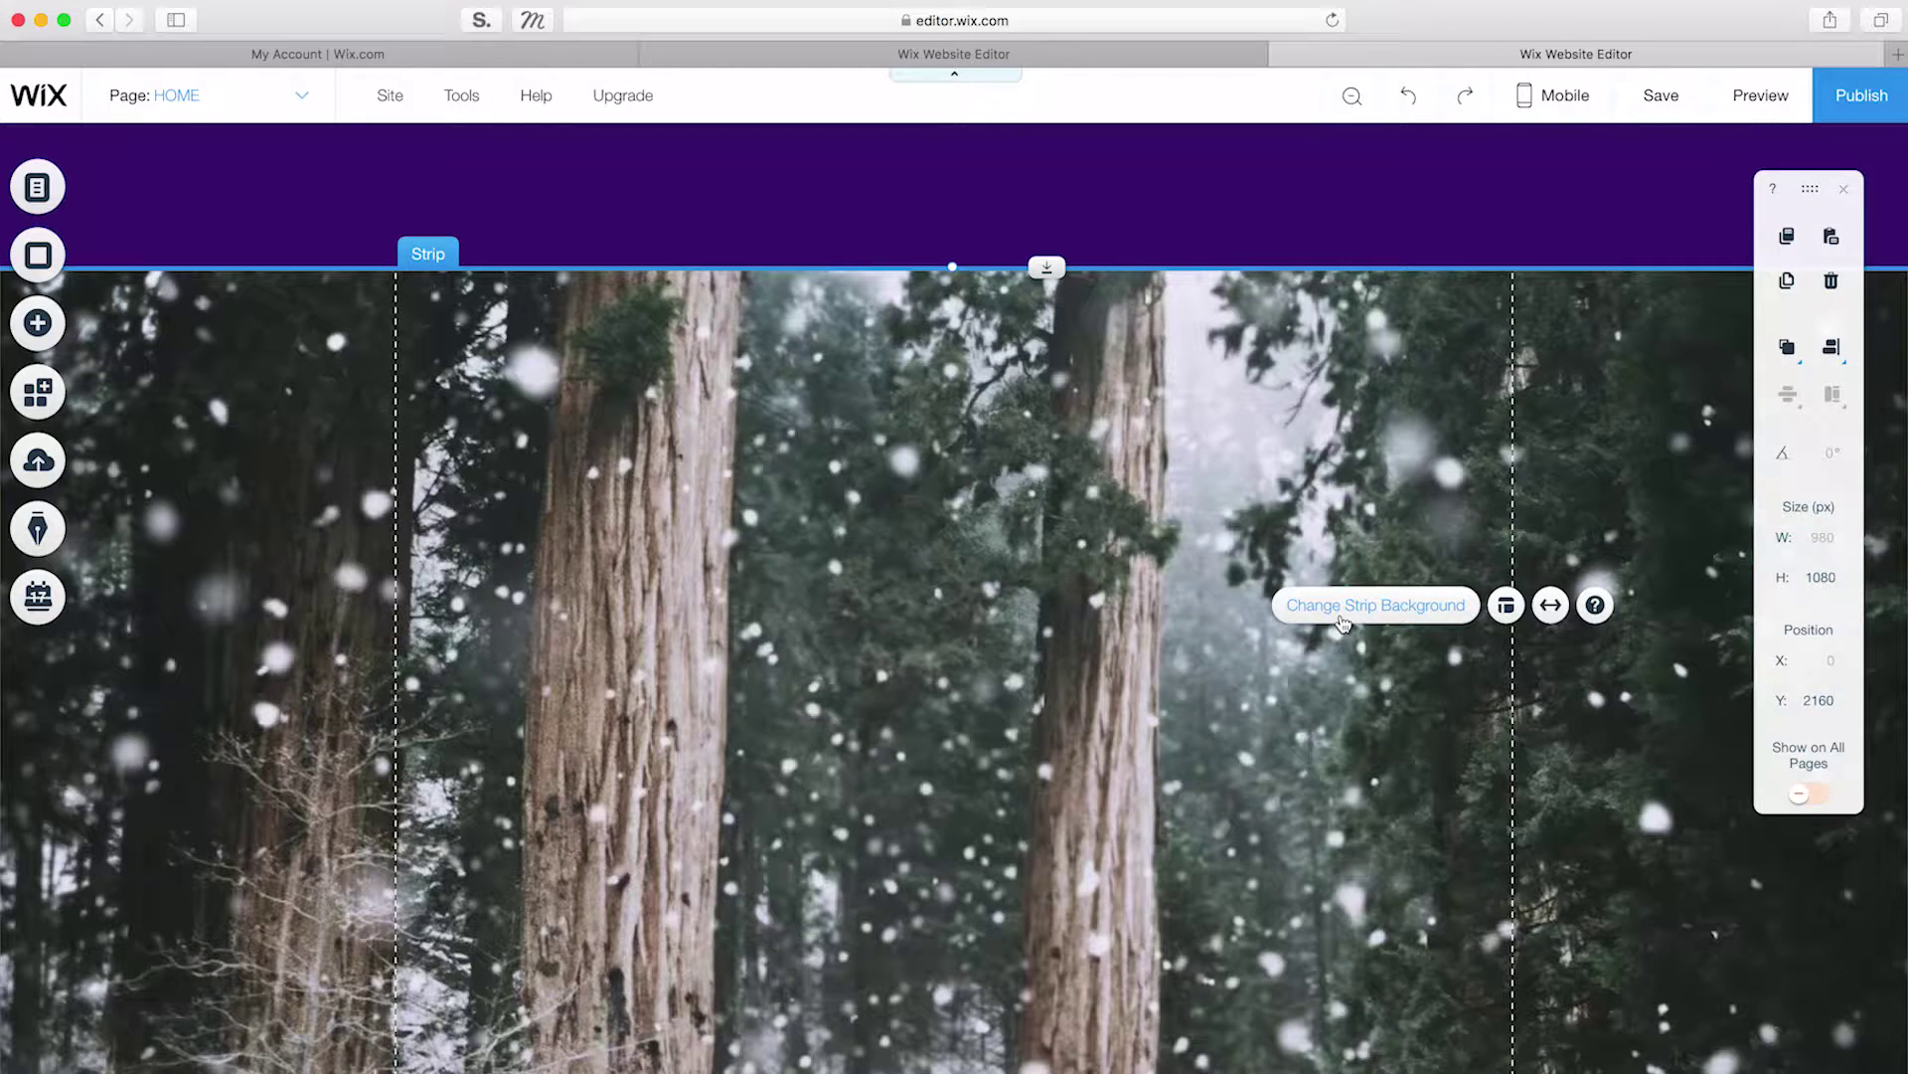
Step: Switch its background to the Playground purple head video and add a black strip below
{"action": "left_click", "coordinate": [1343, 623]}
{"action": "left_click", "coordinate": [1777, 498]}
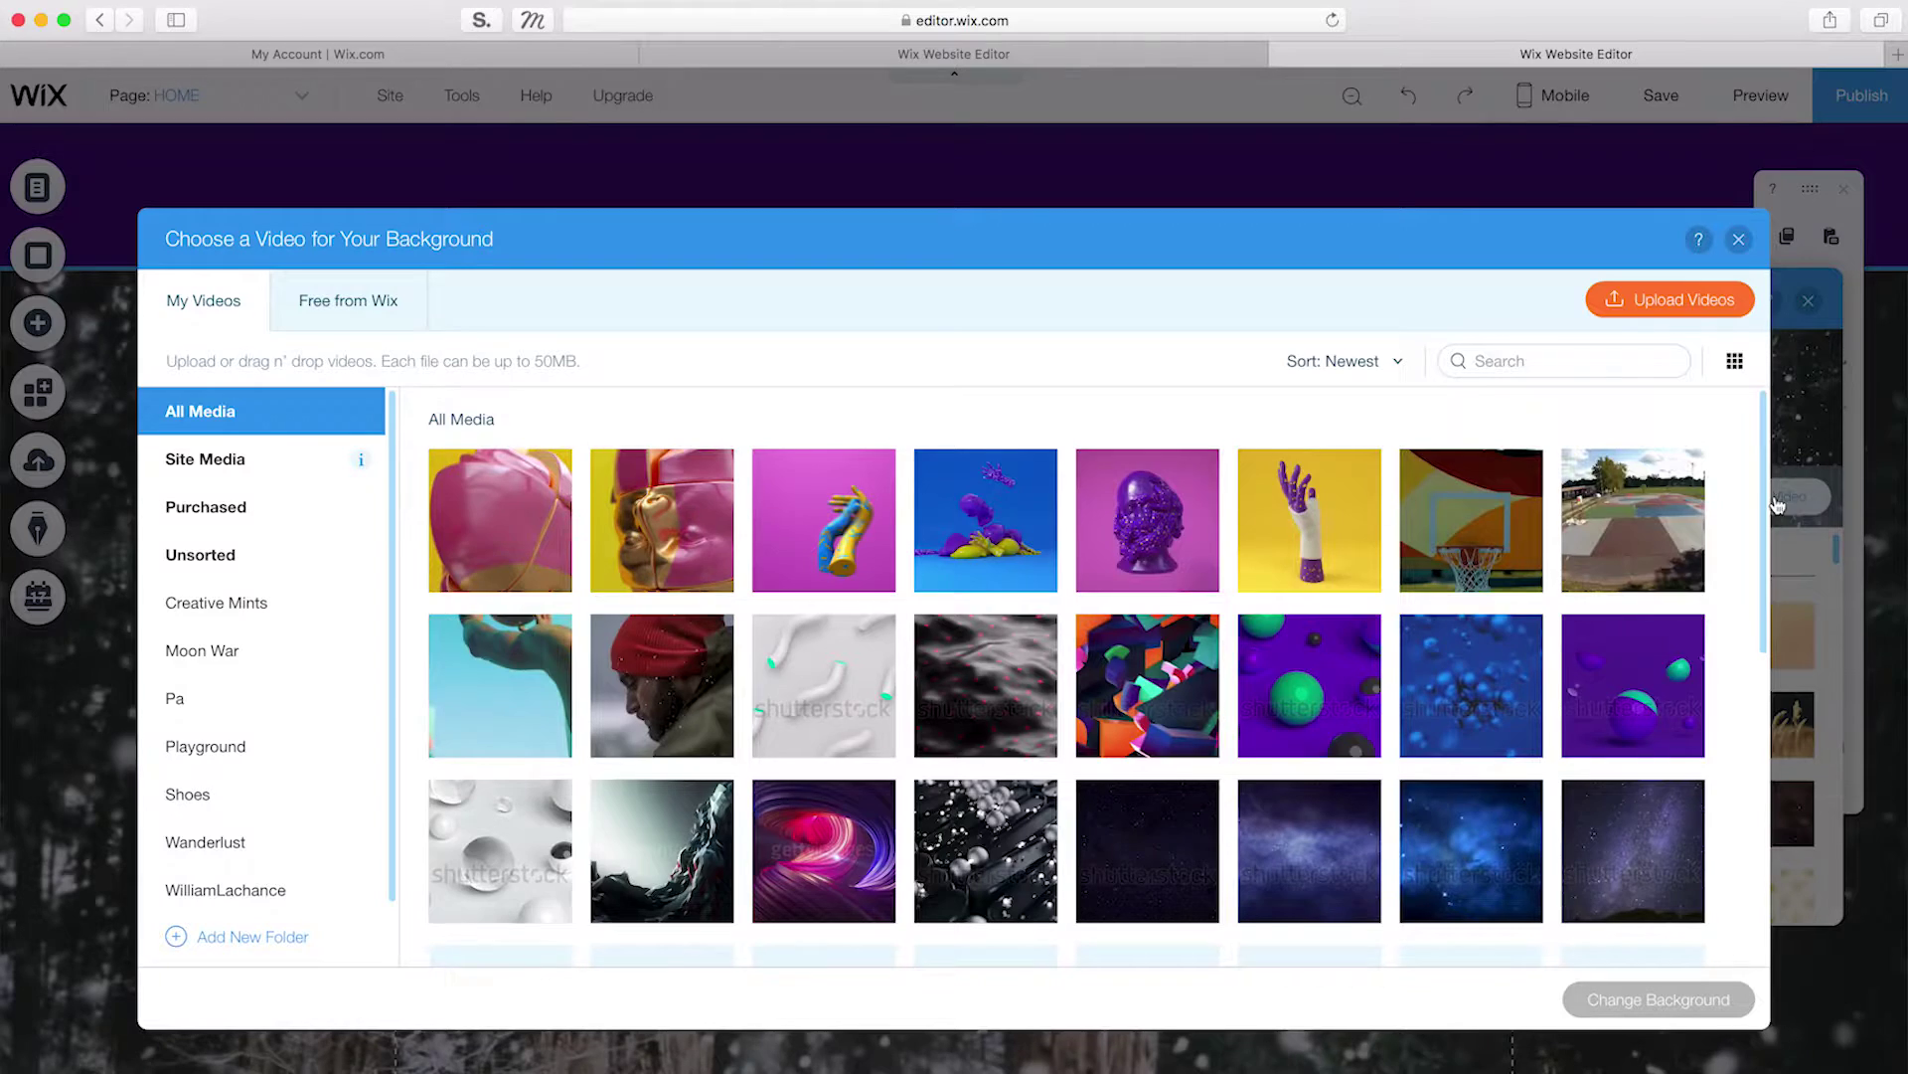
{"action": "left_click", "coordinate": [227, 745]}
{"action": "left_click", "coordinate": [1146, 519]}
{"action": "left_click", "coordinate": [1658, 999]}
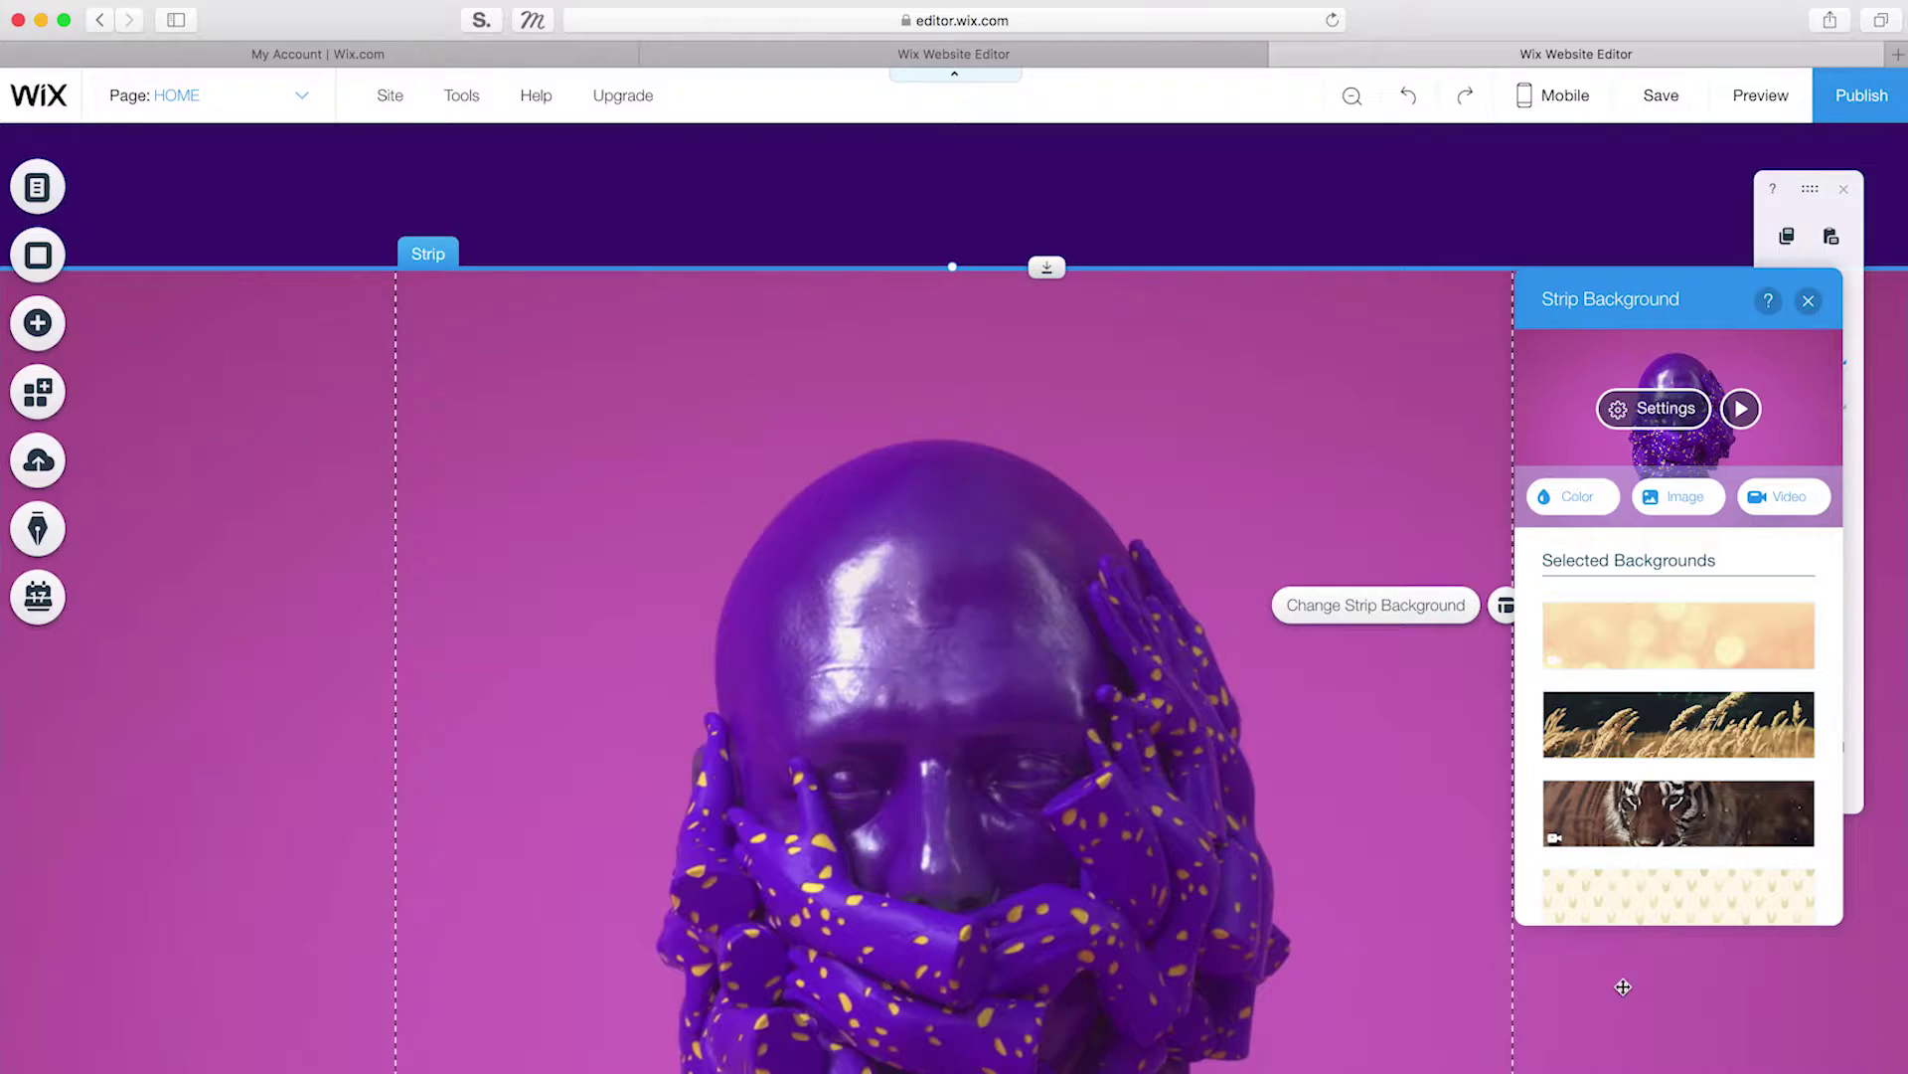
{"action": "left_click", "coordinate": [1626, 407]}
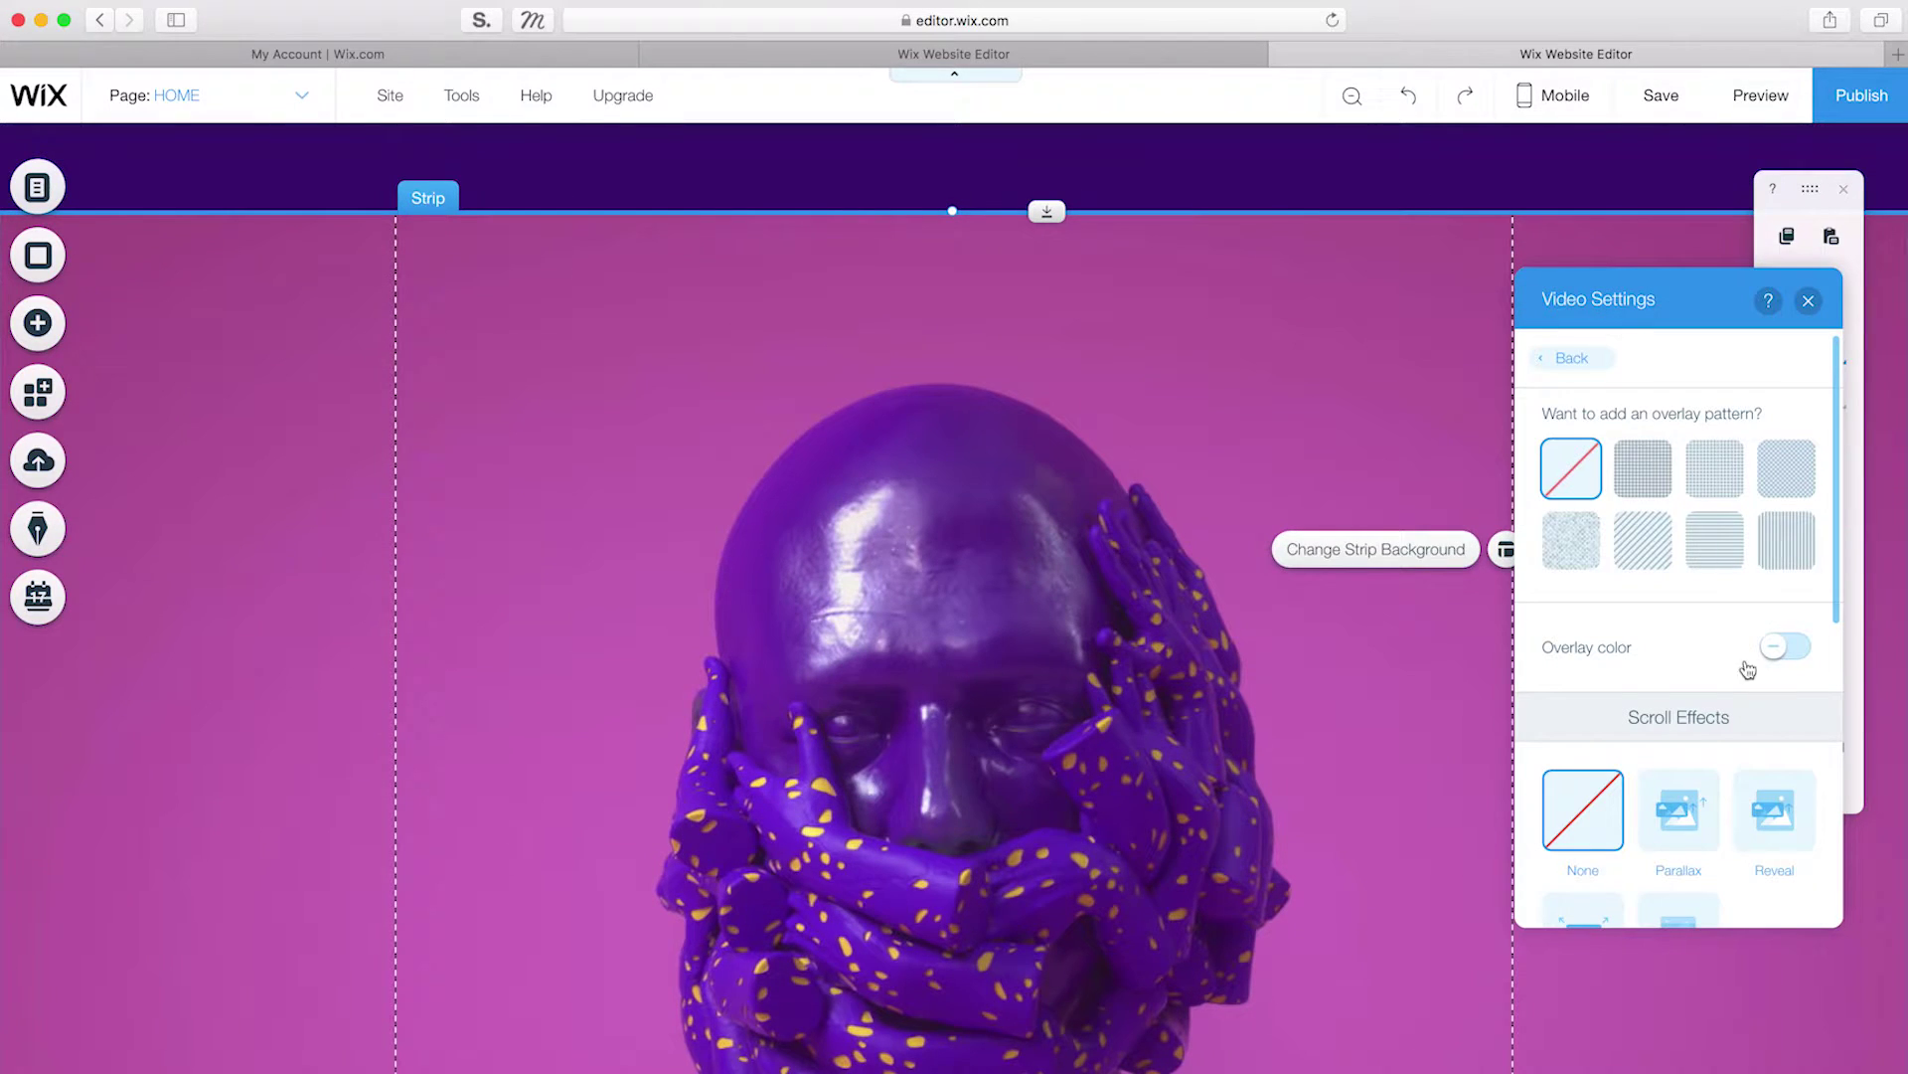
{"action": "left_click", "coordinate": [1808, 302]}
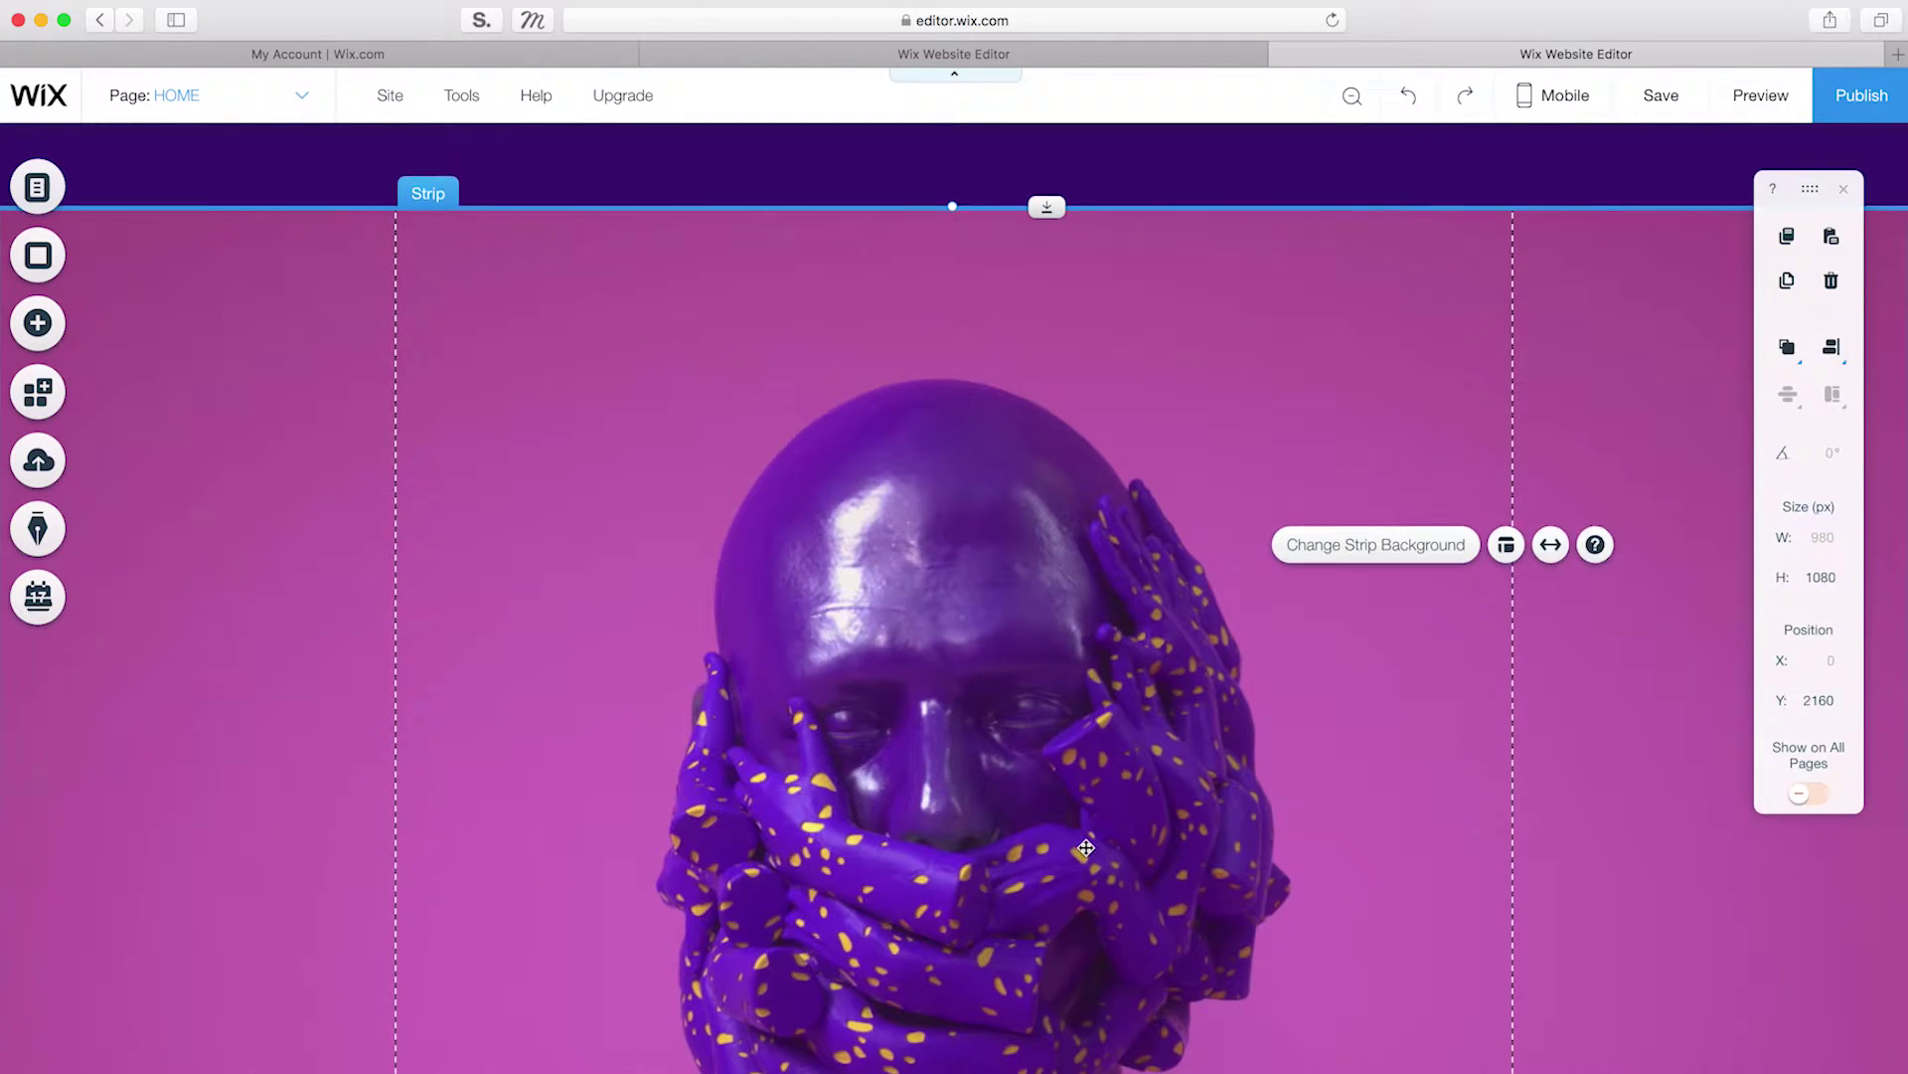
{"action": "scroll", "coordinate": [1082, 848], "scroll_direction": "down", "scroll_amount": 5}
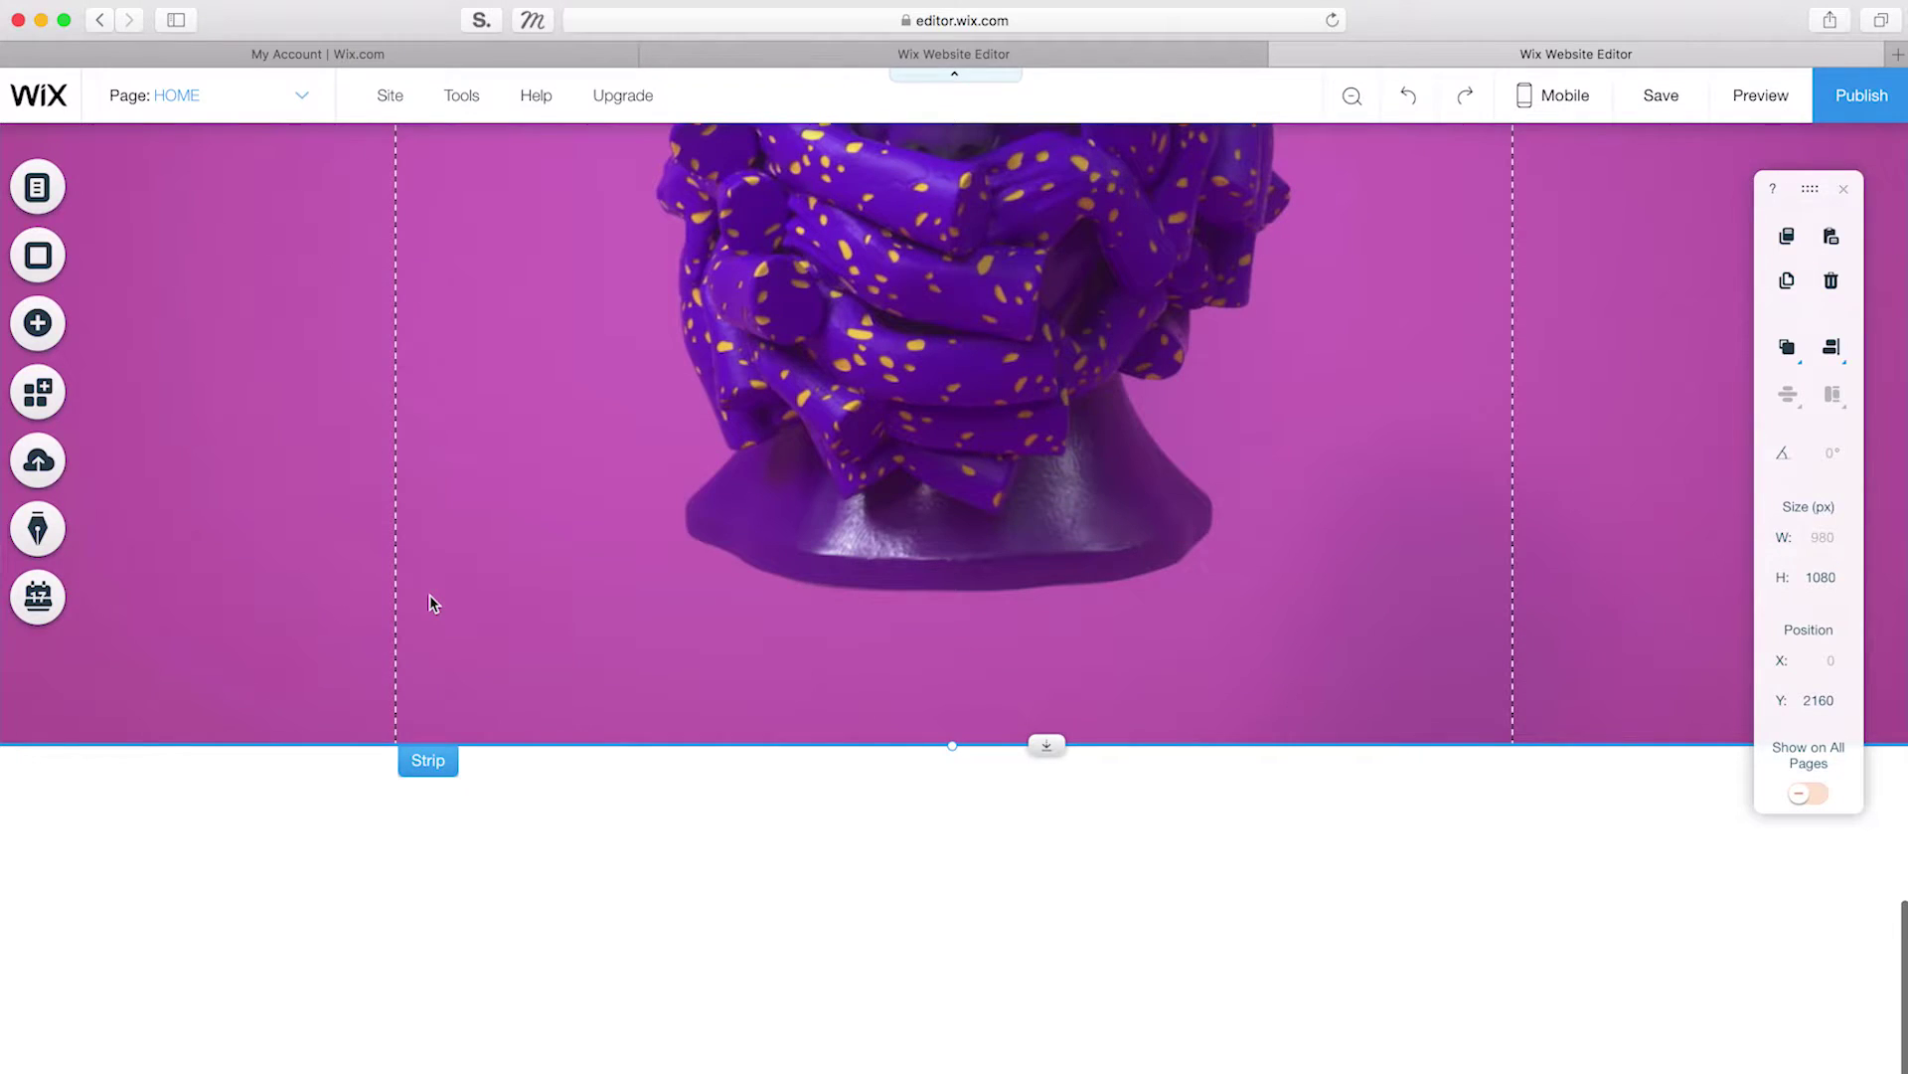
{"action": "left_click", "coordinate": [48, 332]}
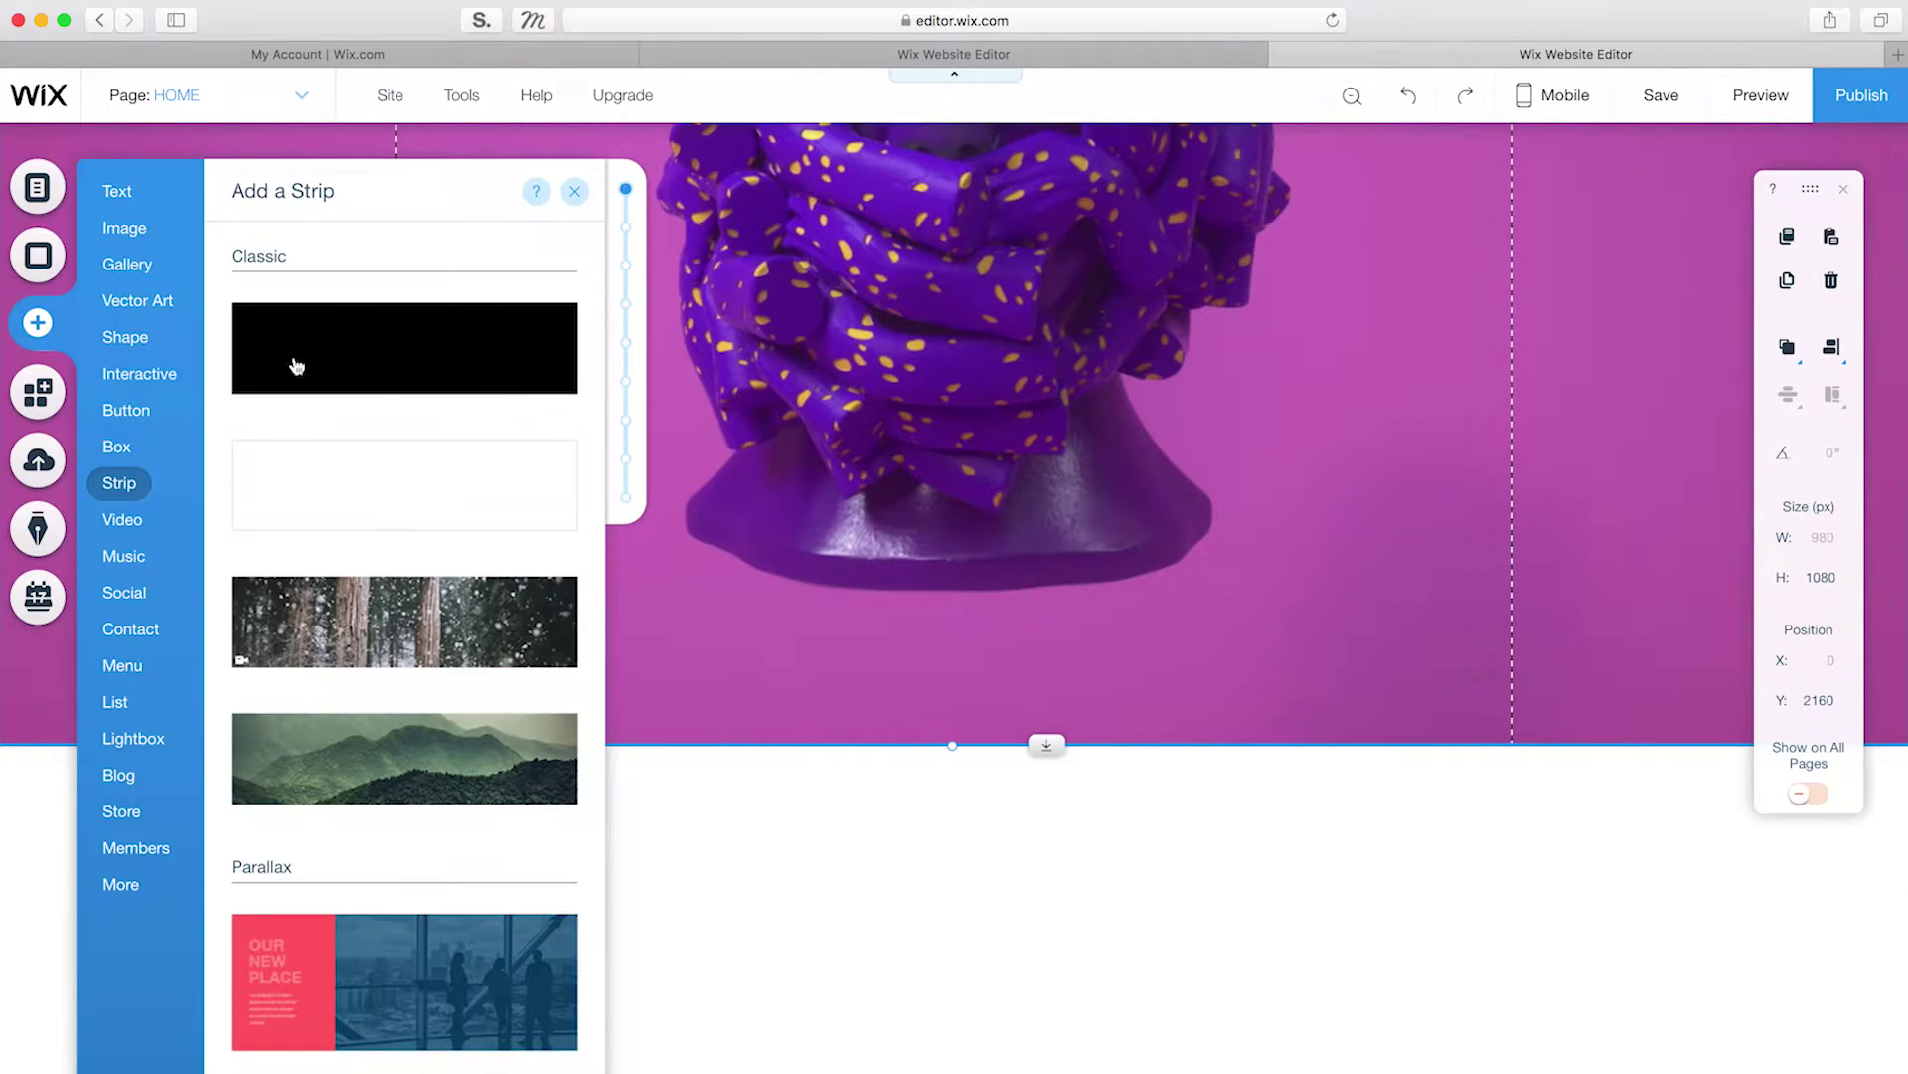
{"action": "left_click", "coordinate": [378, 397]}
Step: Make the new strip 850 px tall with a dark purple background
{"action": "left_click", "coordinate": [1838, 579]}
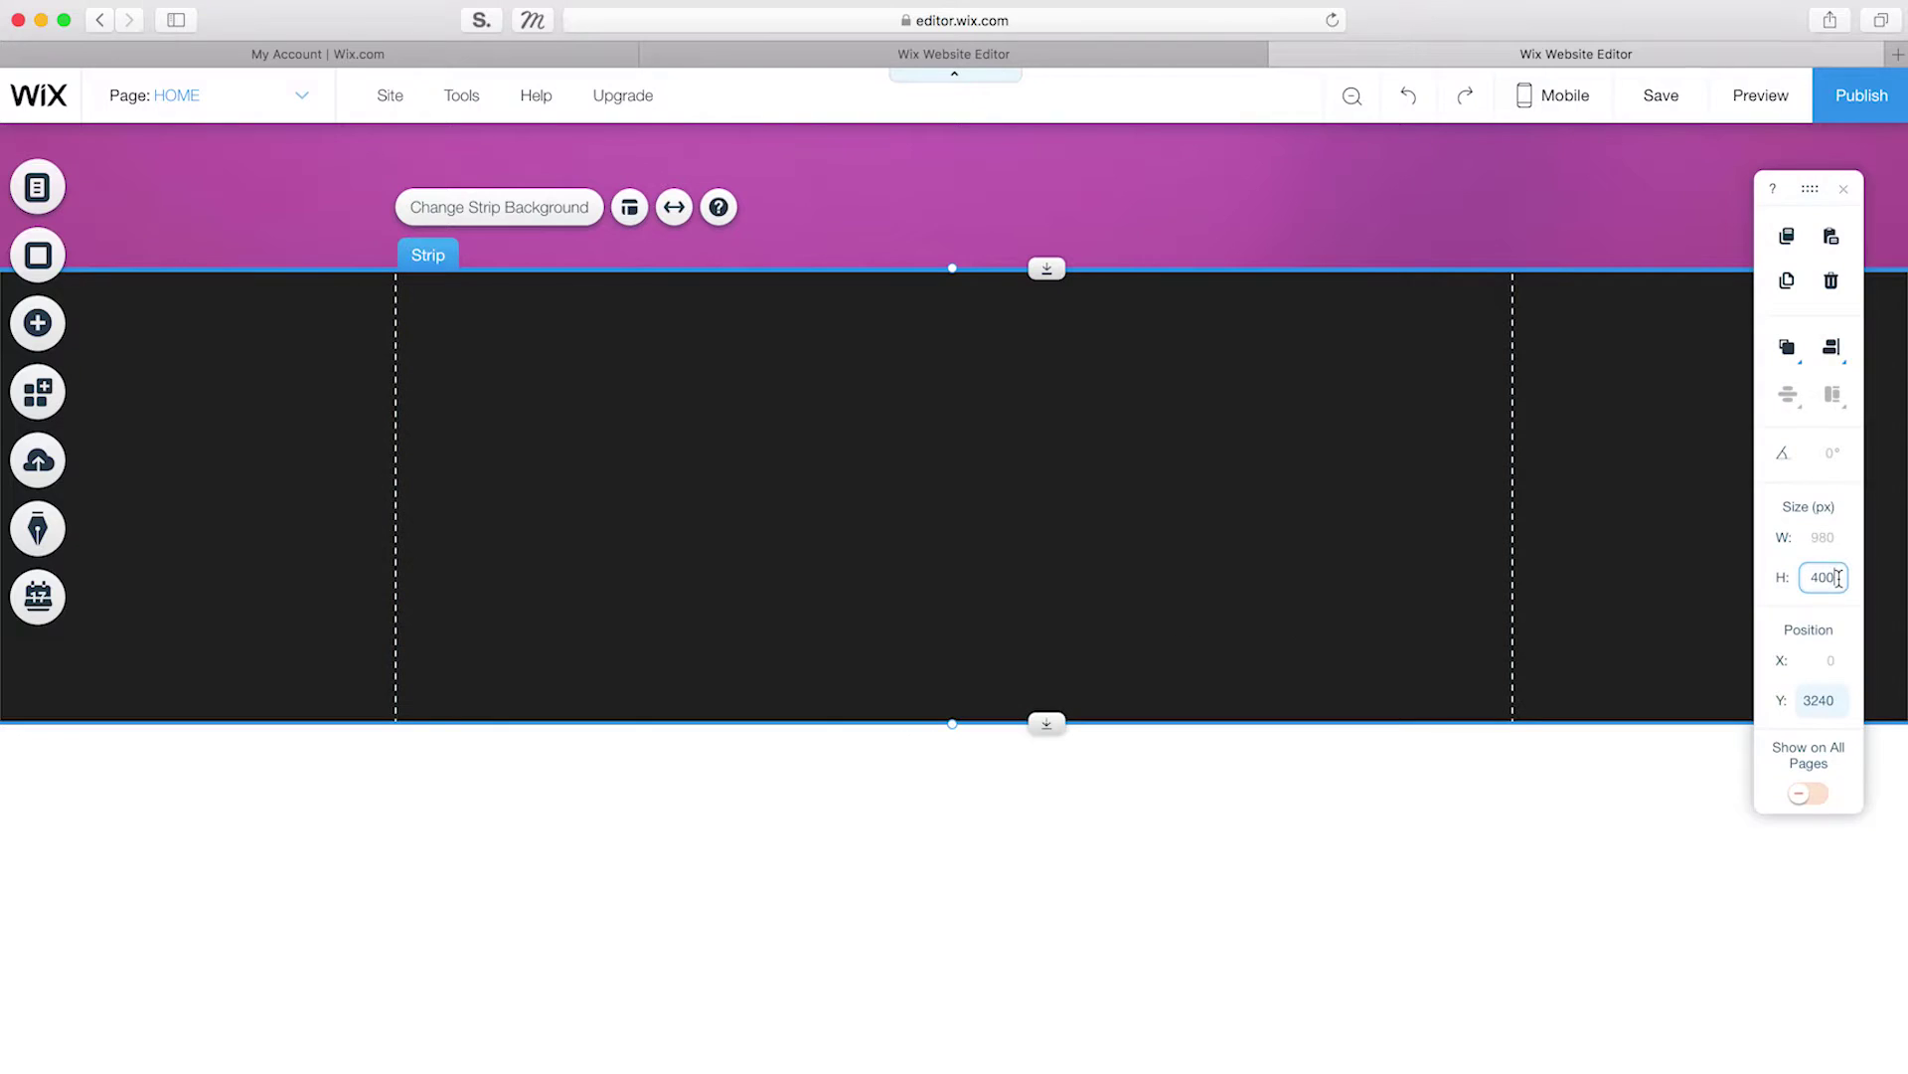
{"action": "type", "text": "850"}
{"action": "key", "text": "Return"}
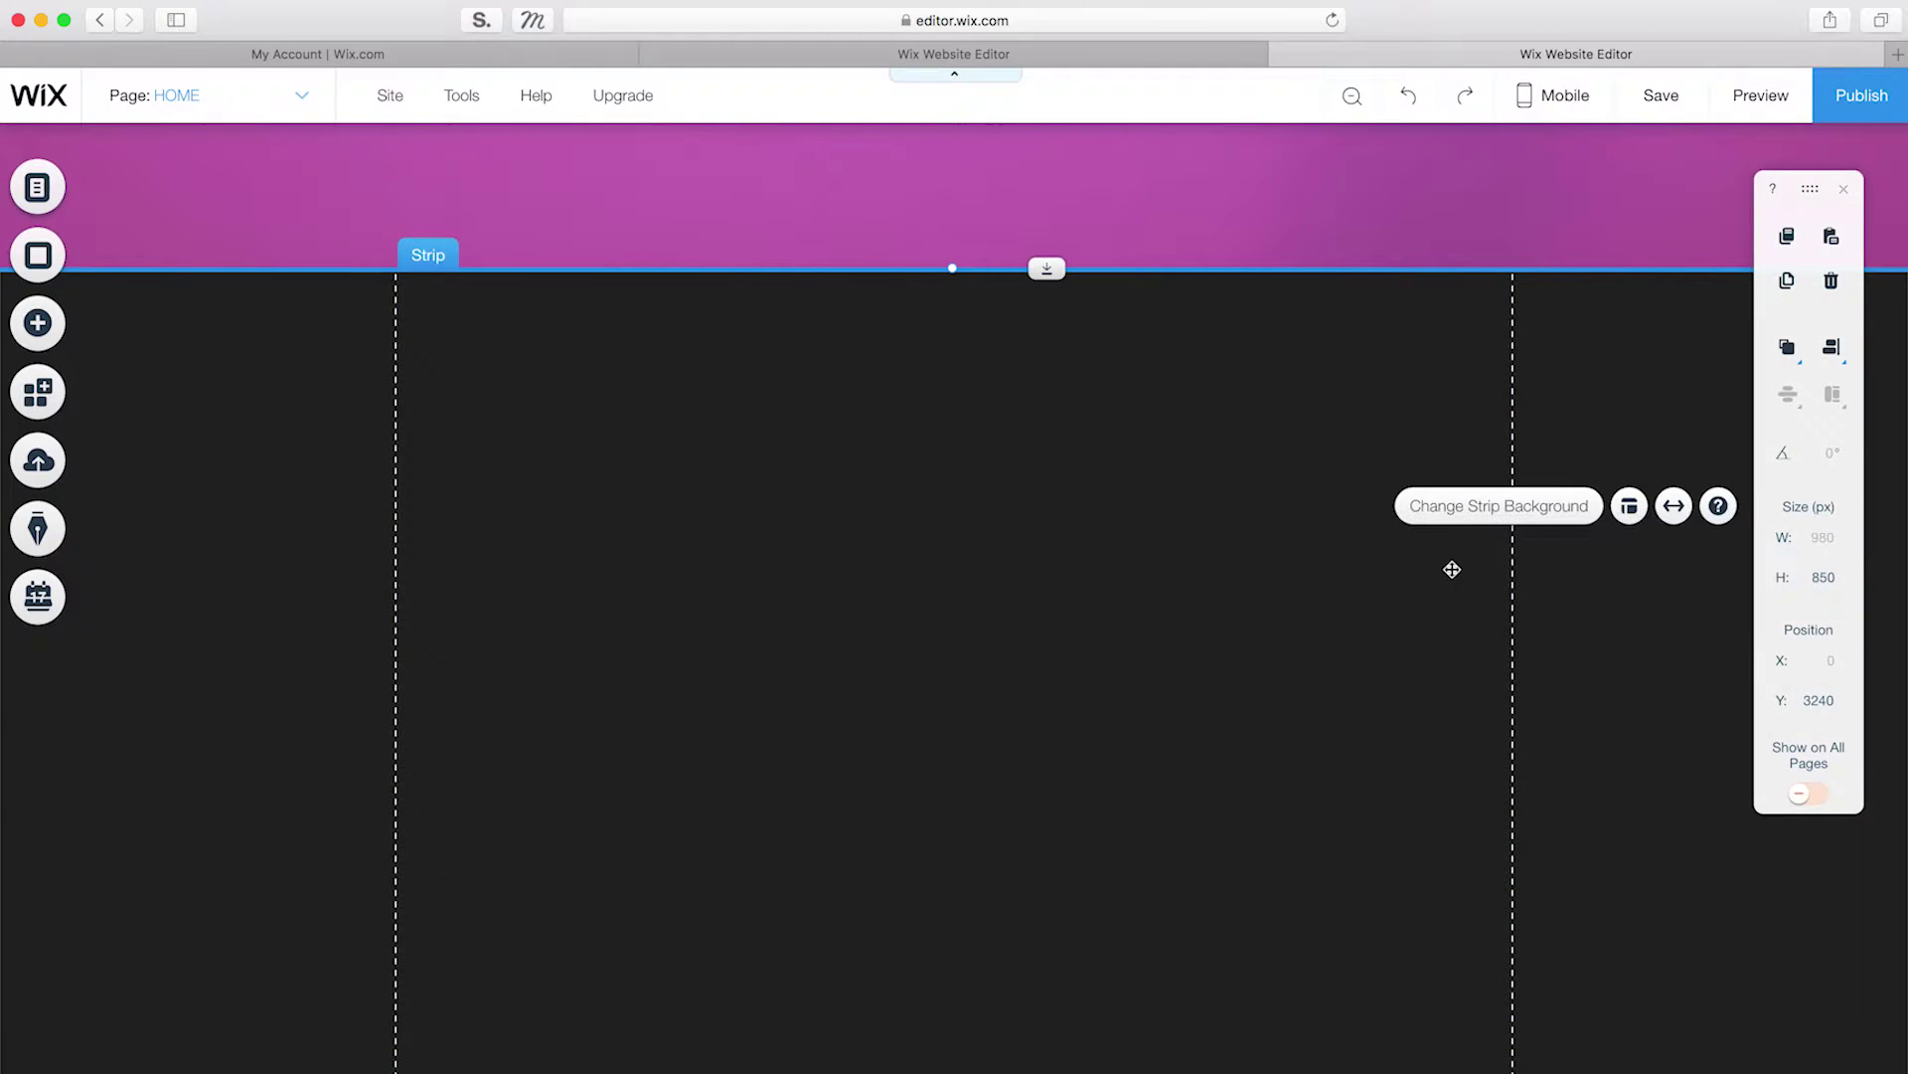
{"action": "left_click", "coordinate": [1459, 505]}
{"action": "left_click", "coordinate": [1578, 497]}
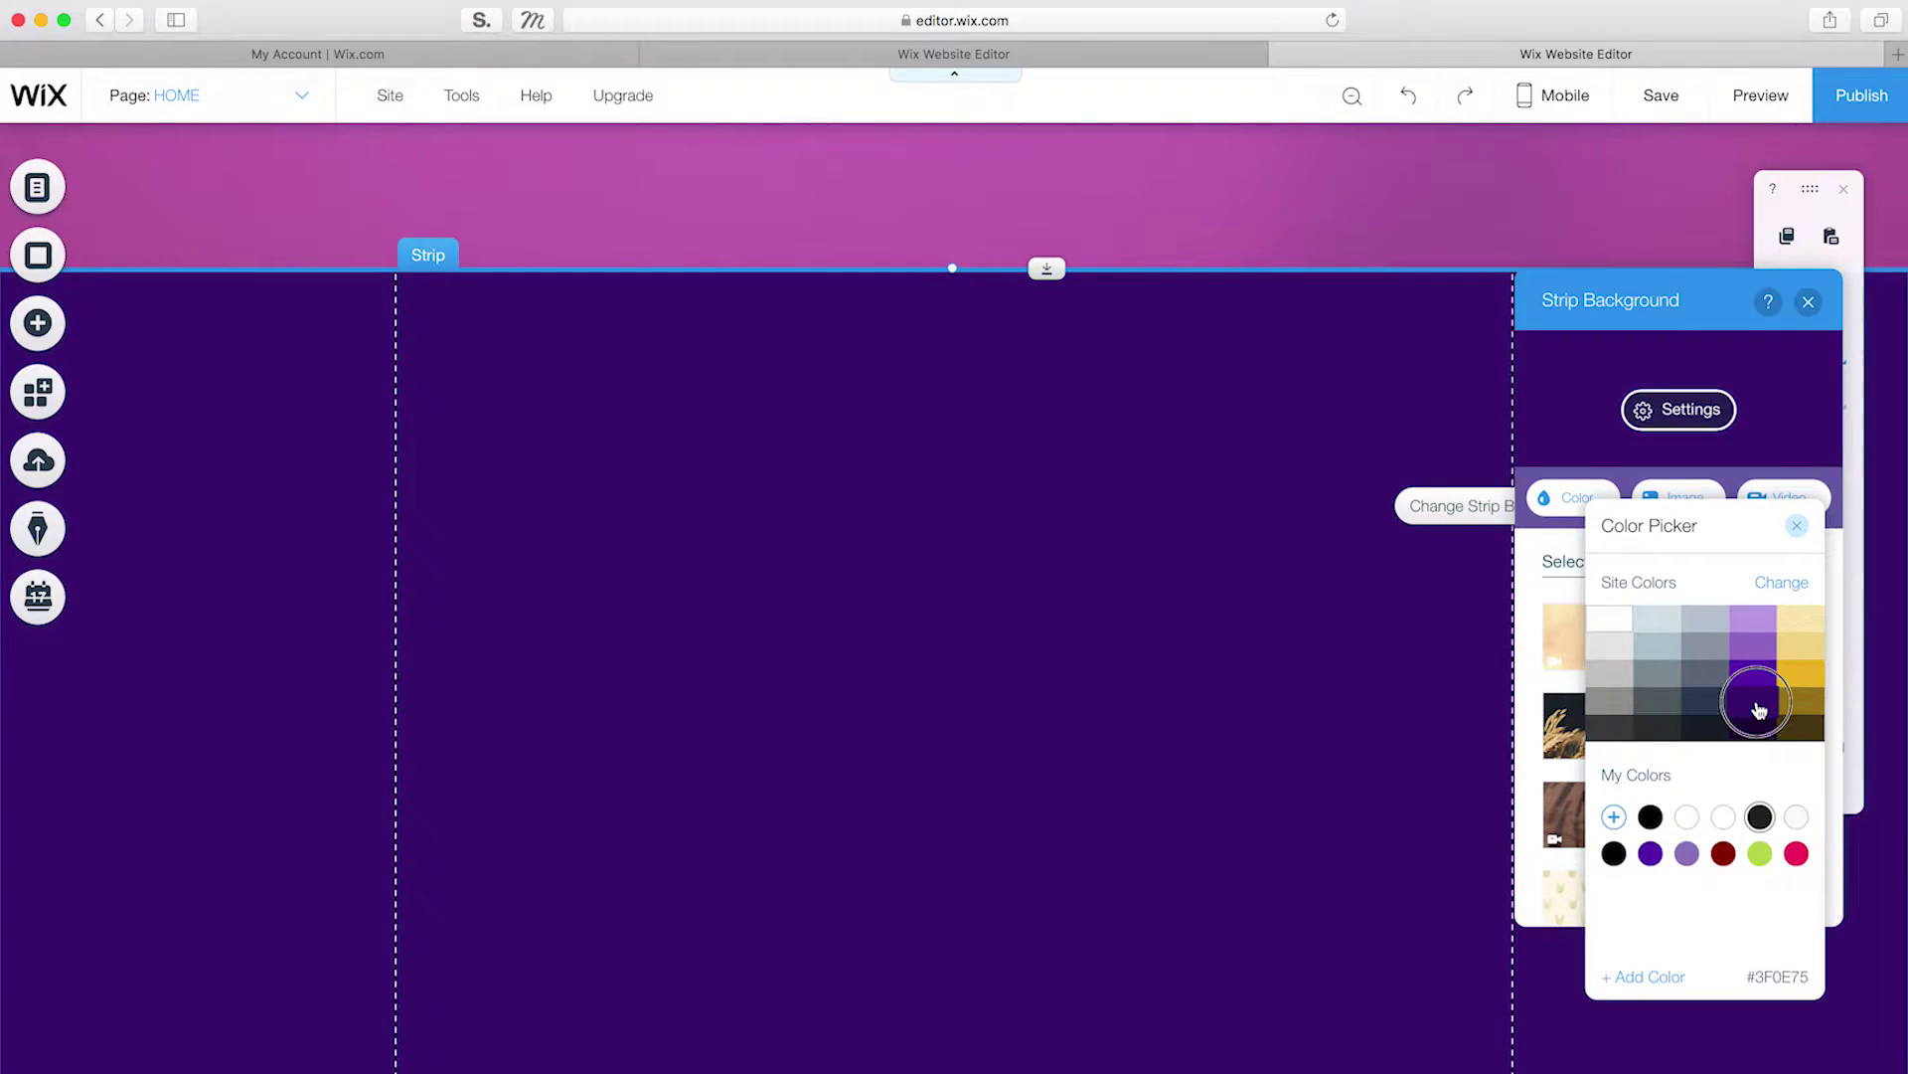
{"action": "left_click", "coordinate": [1747, 695]}
{"action": "left_click", "coordinate": [1047, 775]}
{"action": "scroll", "coordinate": [1047, 775], "scroll_direction": "down", "scroll_amount": 2}
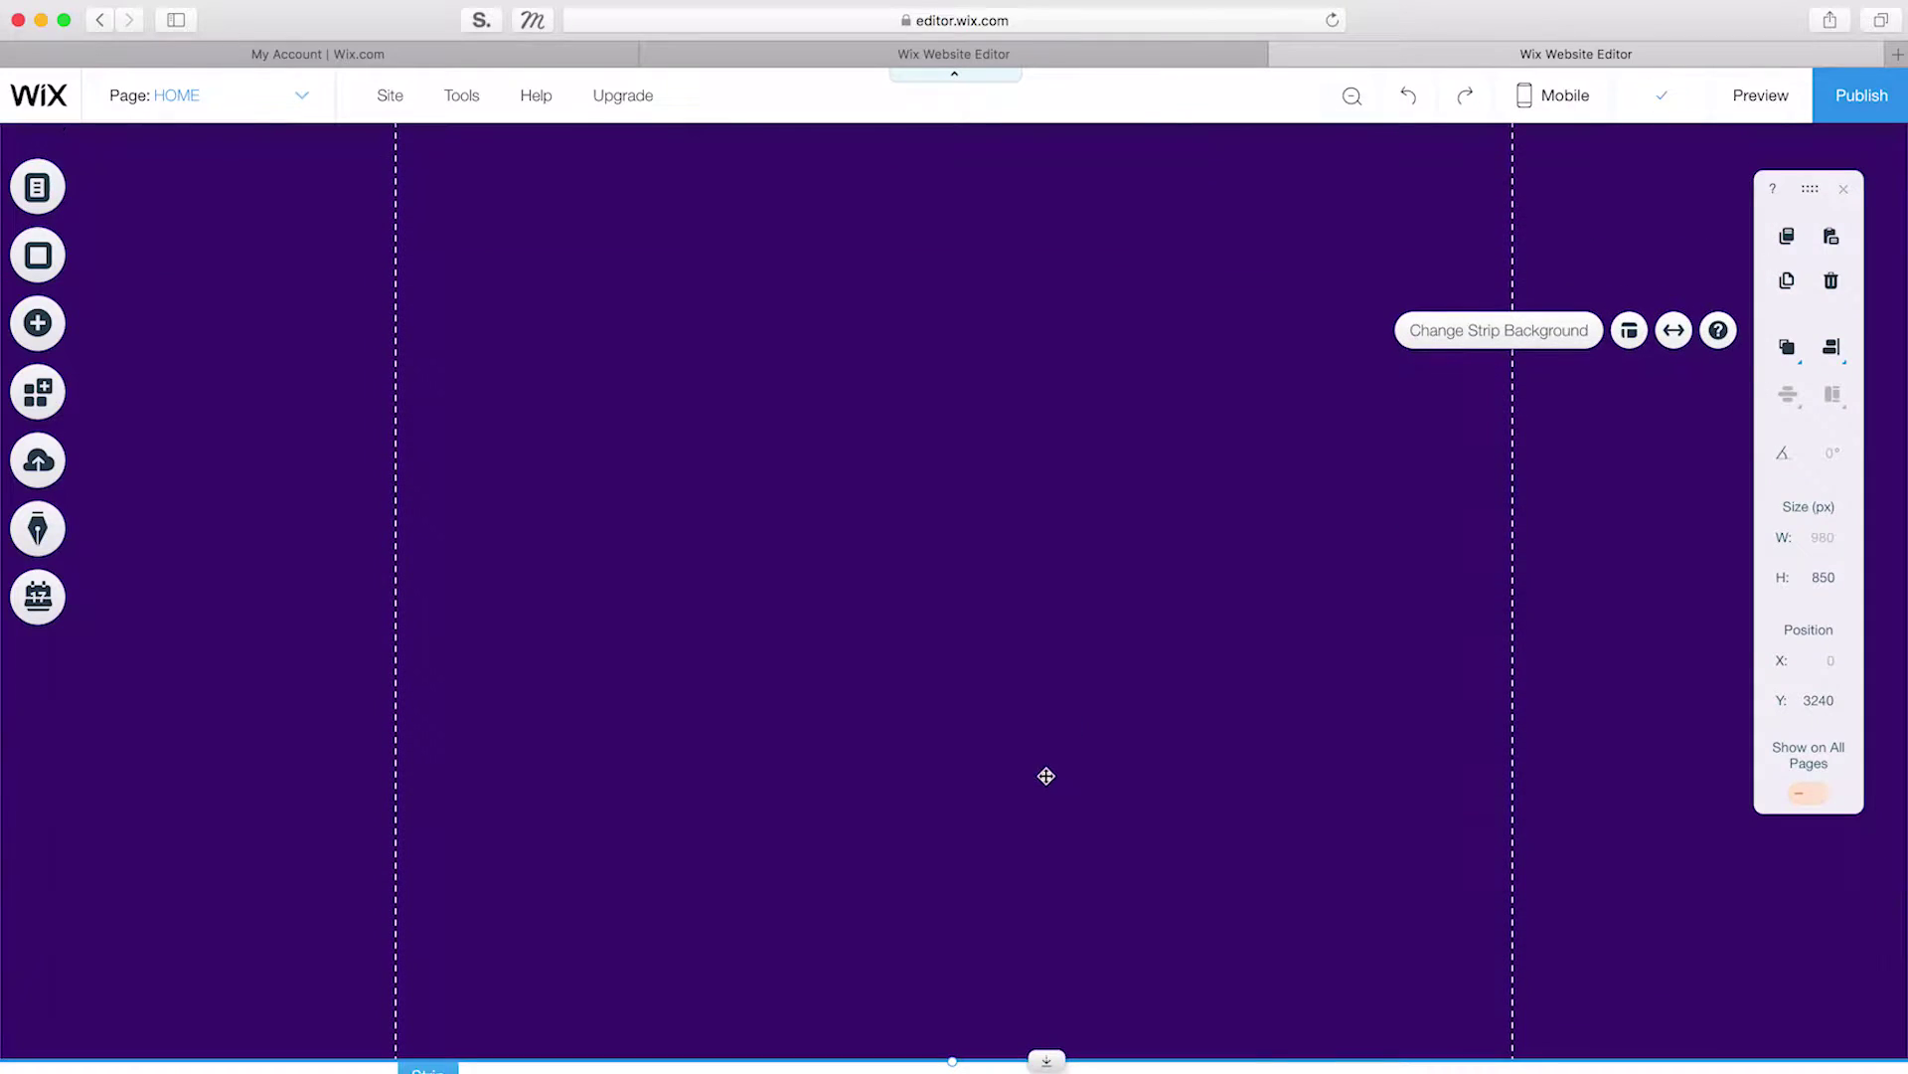
Step: Add the Fresh Market slideshow and delete its extra slides, leaving a single slide
{"action": "left_click", "coordinate": [55, 331]}
{"action": "mouse_move", "coordinate": [139, 384]}
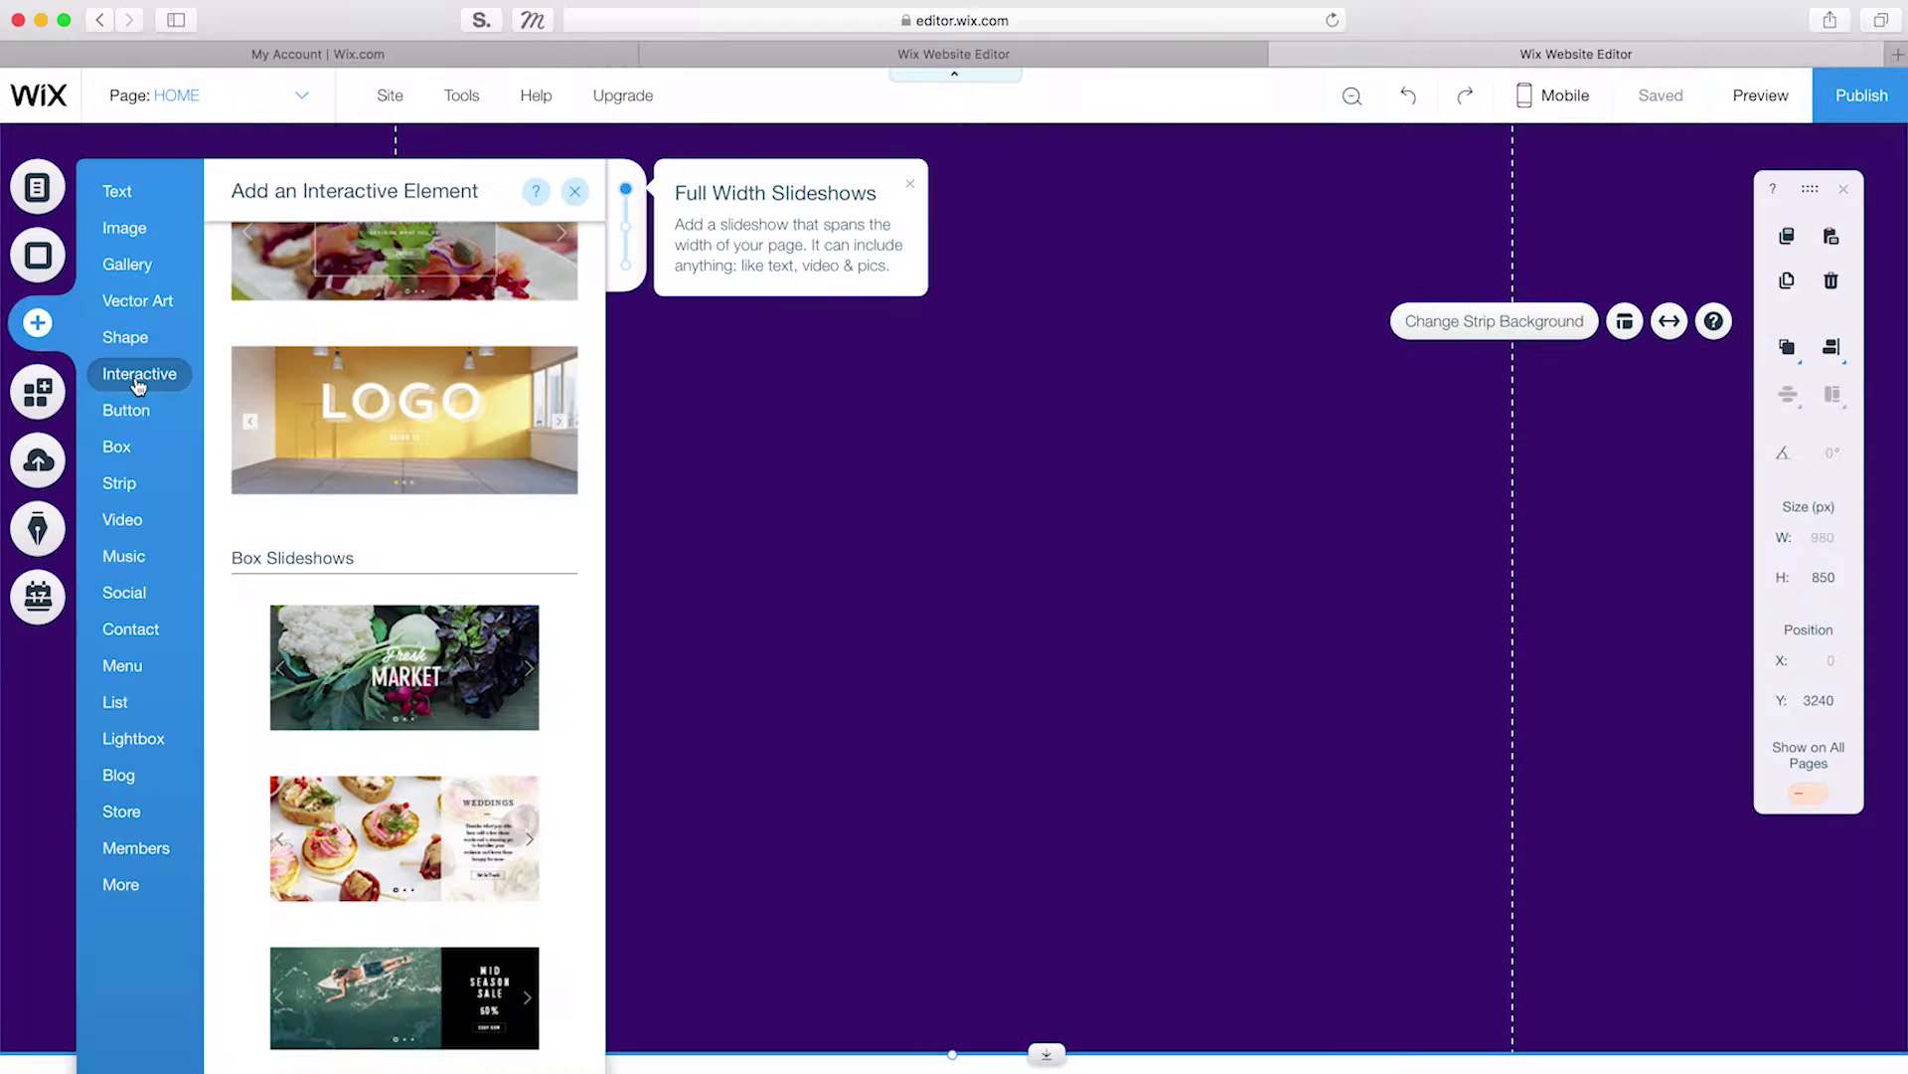
{"action": "left_click", "coordinate": [379, 659]}
{"action": "left_click_drag", "start_coordinate": [895, 696], "coordinate": [687, 427]}
{"action": "left_click", "coordinate": [517, 238]}
{"action": "left_click", "coordinate": [1775, 443]}
{"action": "left_click", "coordinate": [1698, 511]}
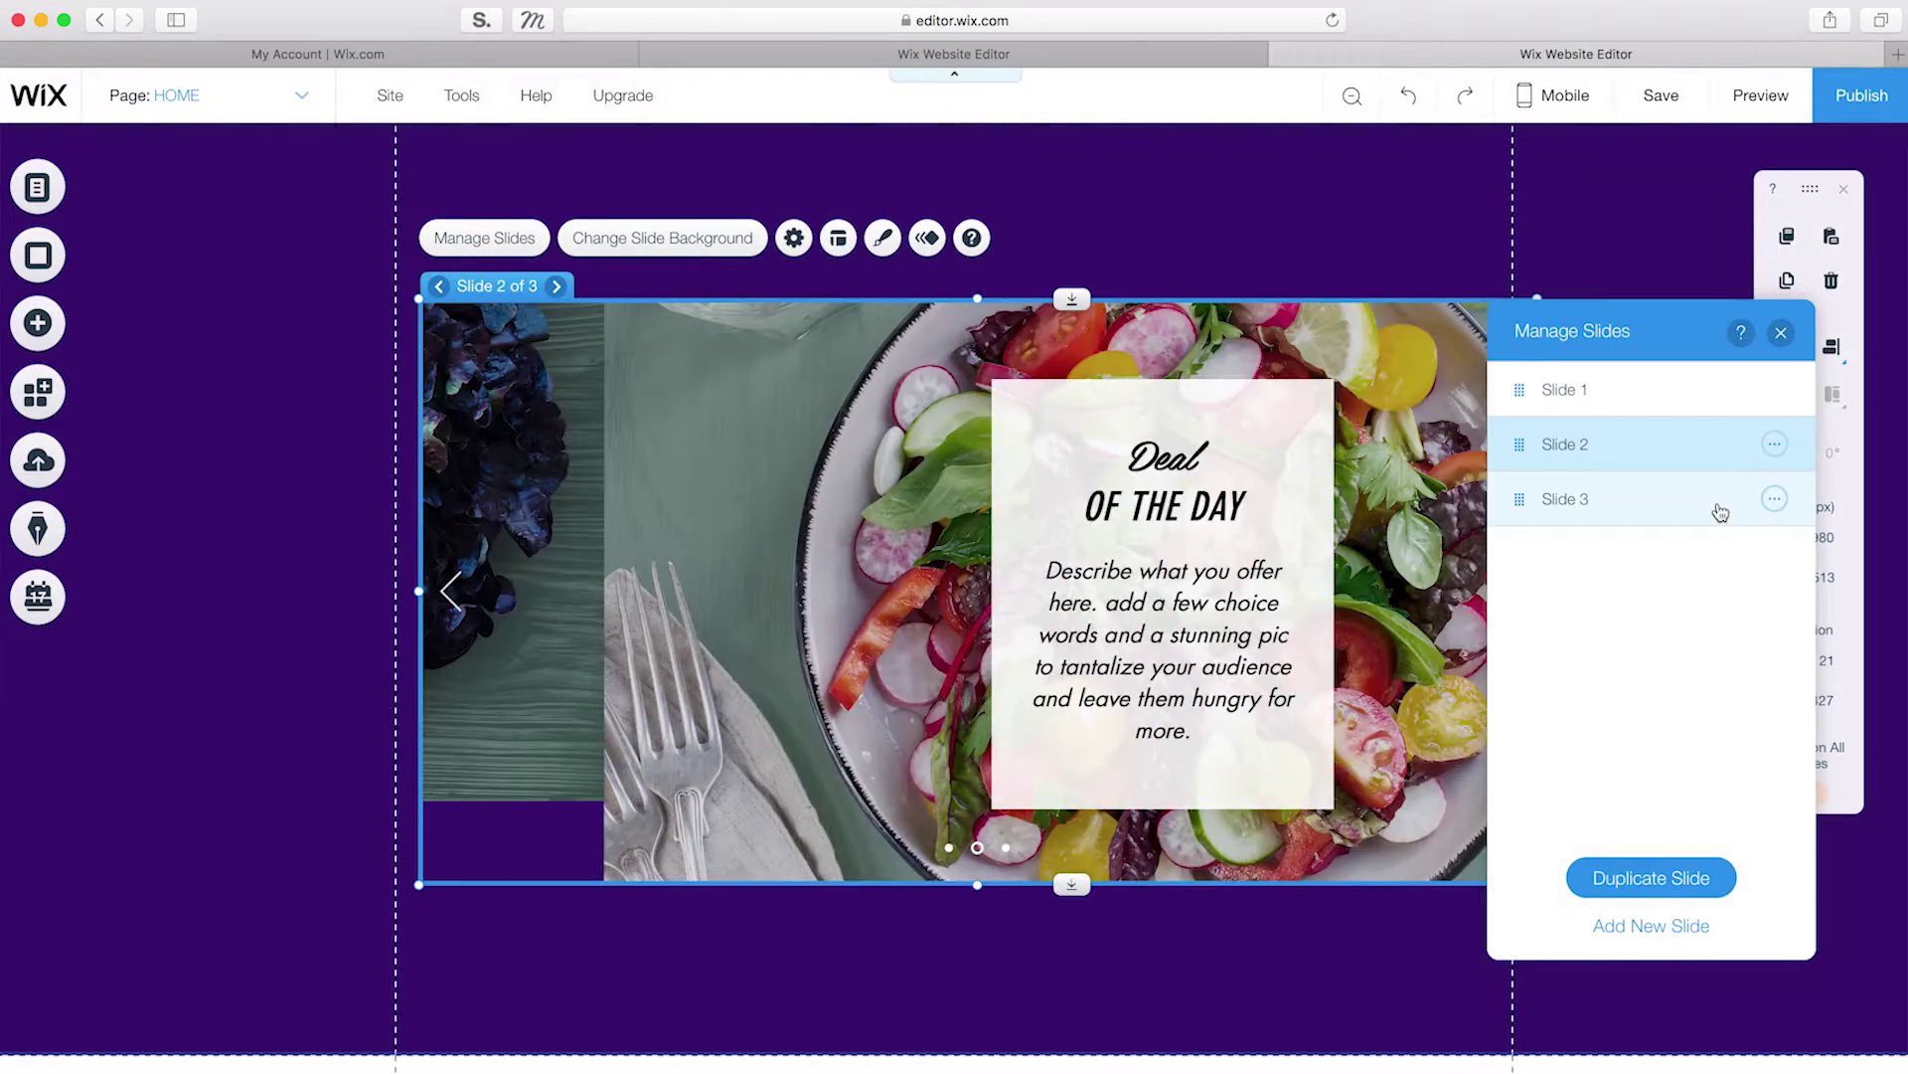
{"action": "left_click", "coordinate": [1775, 445]}
{"action": "left_click", "coordinate": [1697, 511]}
{"action": "left_click", "coordinate": [1780, 332]}
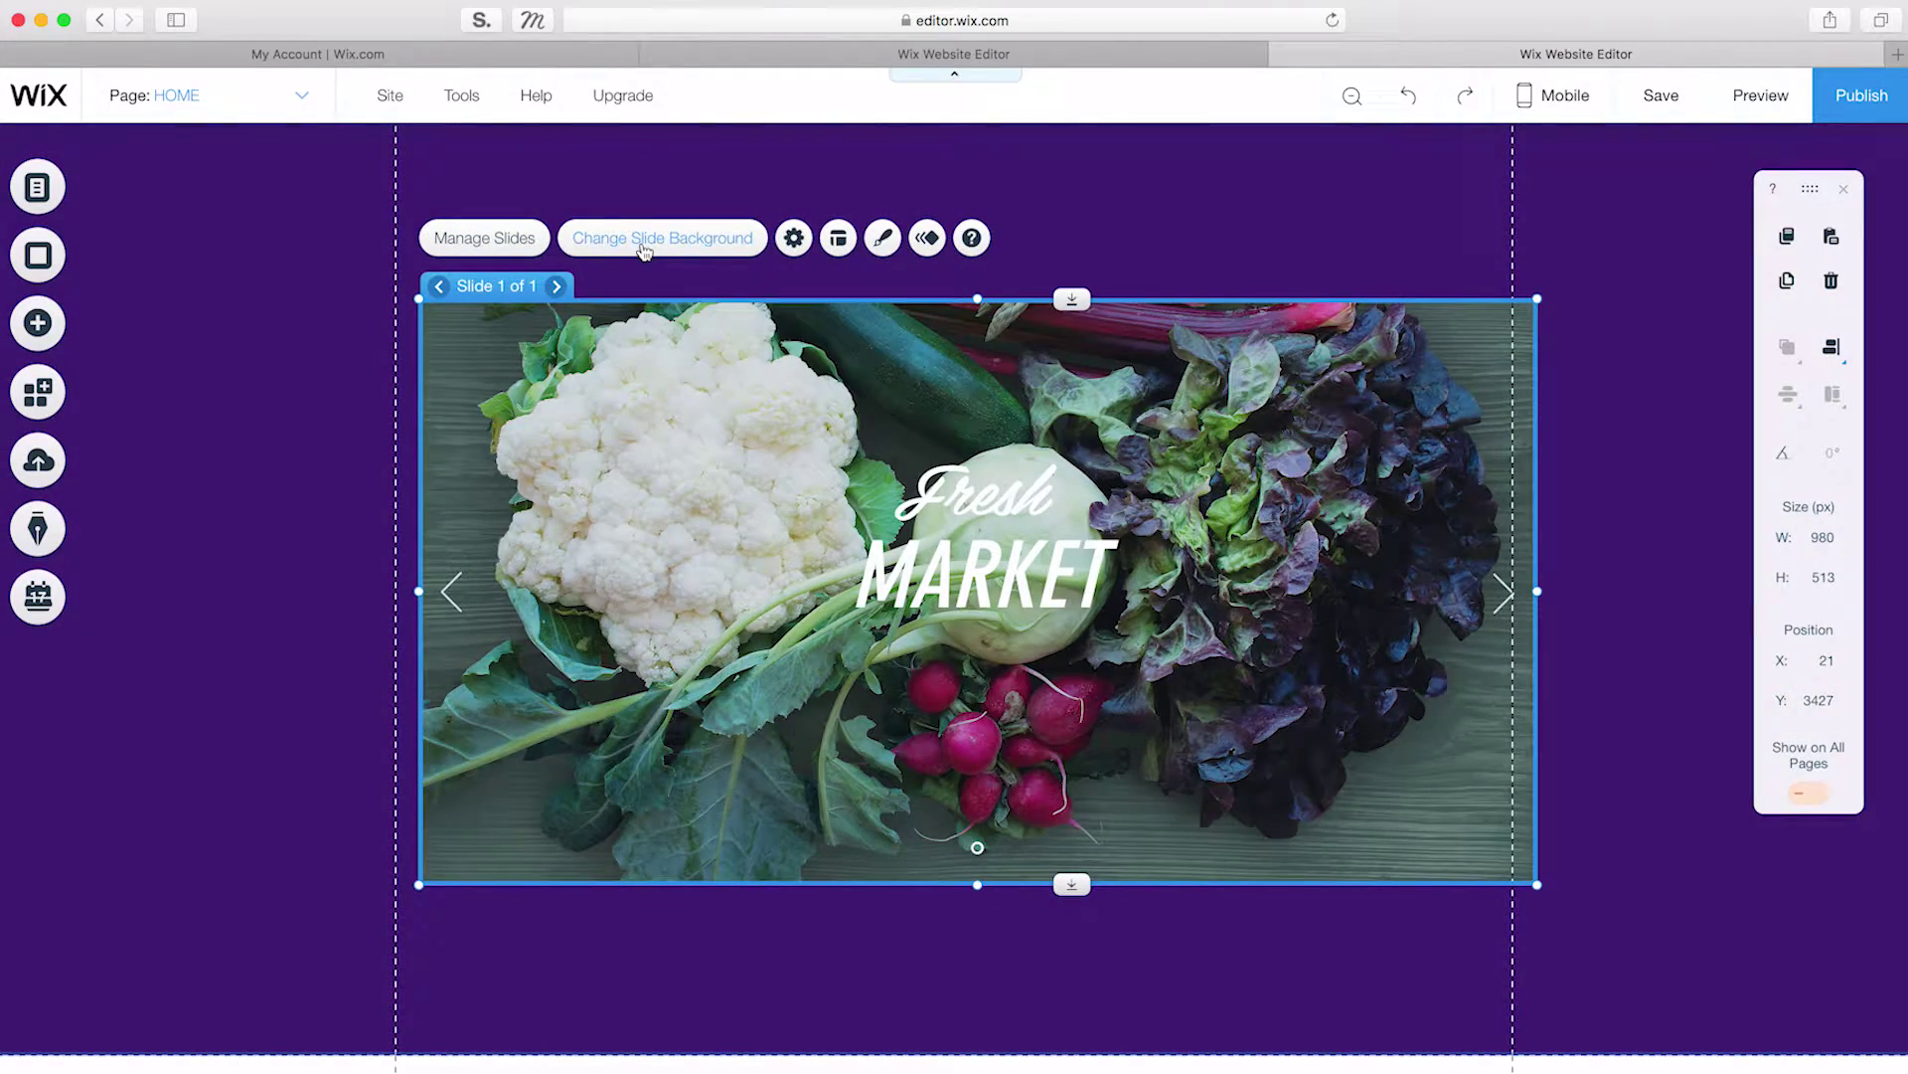
Step: Give the slide the colourful video background
{"action": "left_click", "coordinate": [645, 252]}
{"action": "left_click", "coordinate": [1756, 526]}
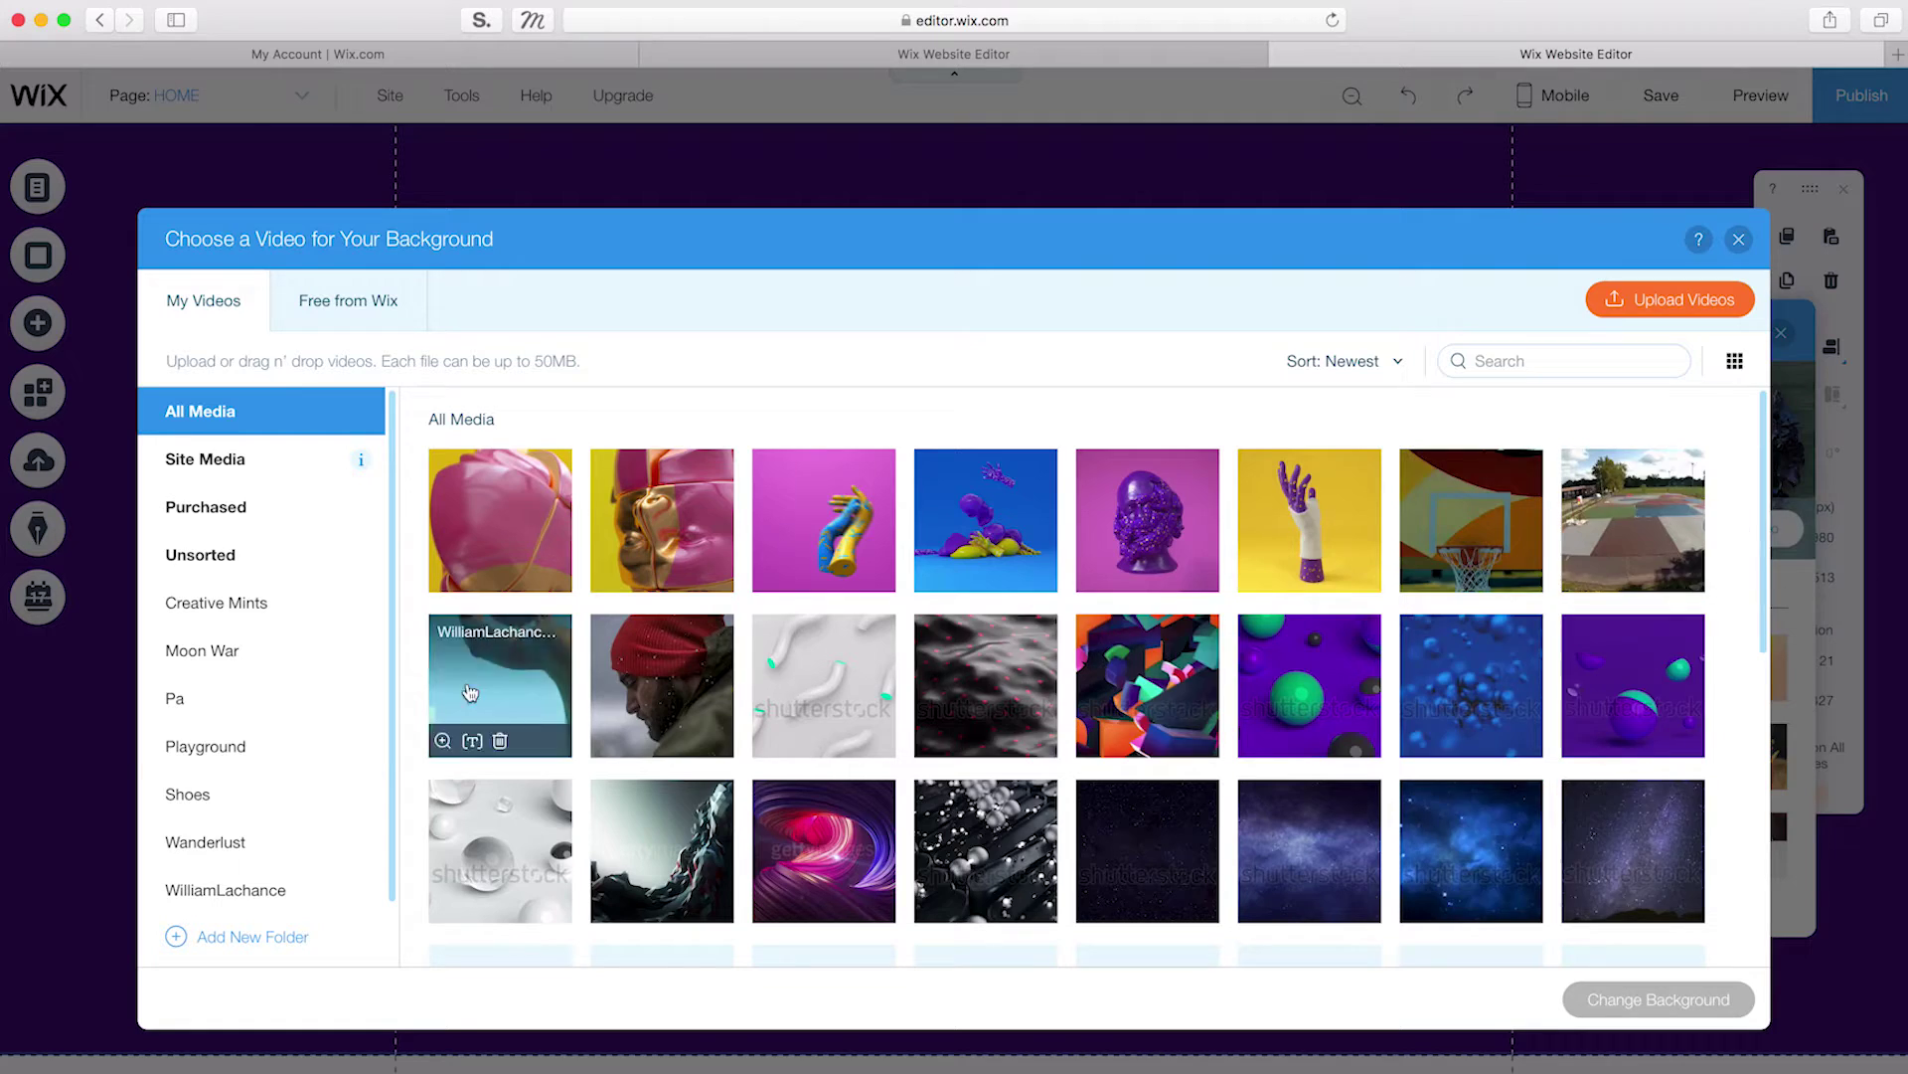
{"action": "left_click", "coordinate": [1676, 999]}
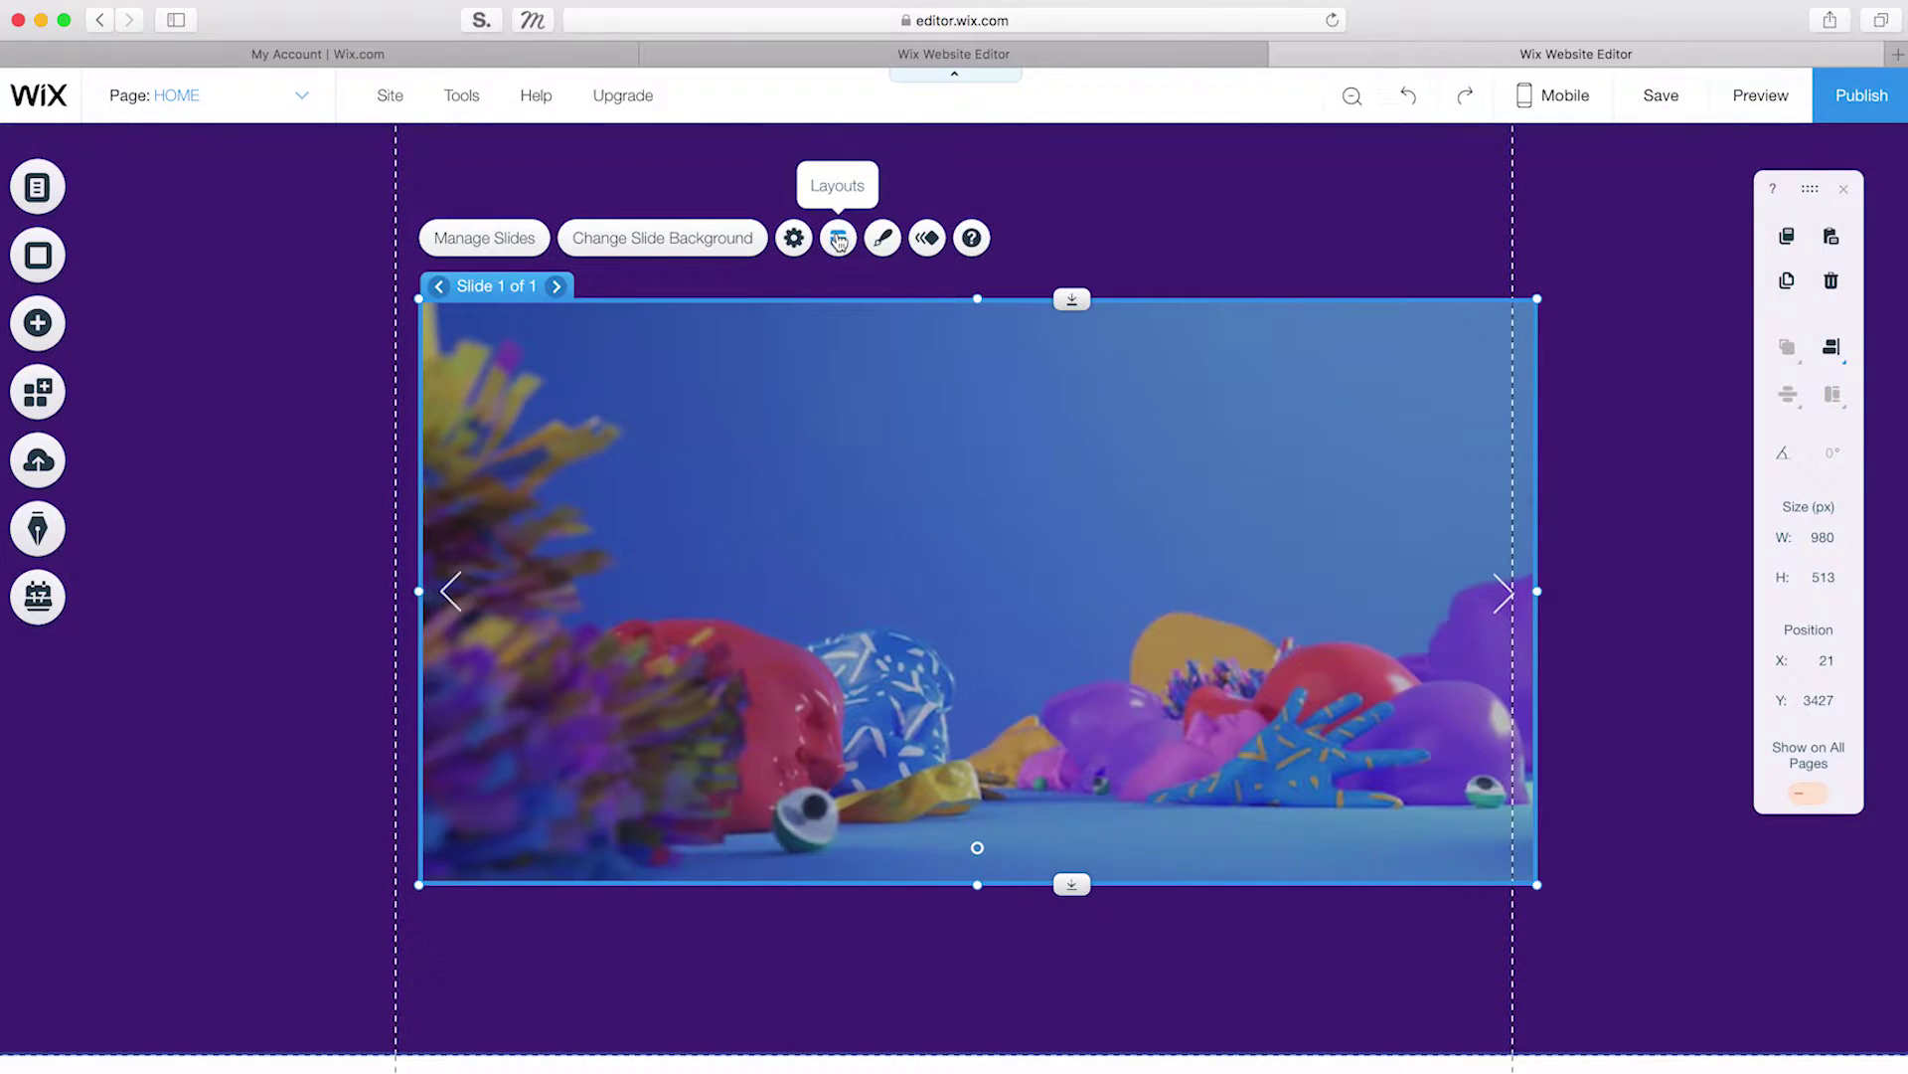
Step: Hide the slideshow's arrows and dots and place it at Y 3447, centred horizontally
{"action": "left_click", "coordinate": [838, 239]}
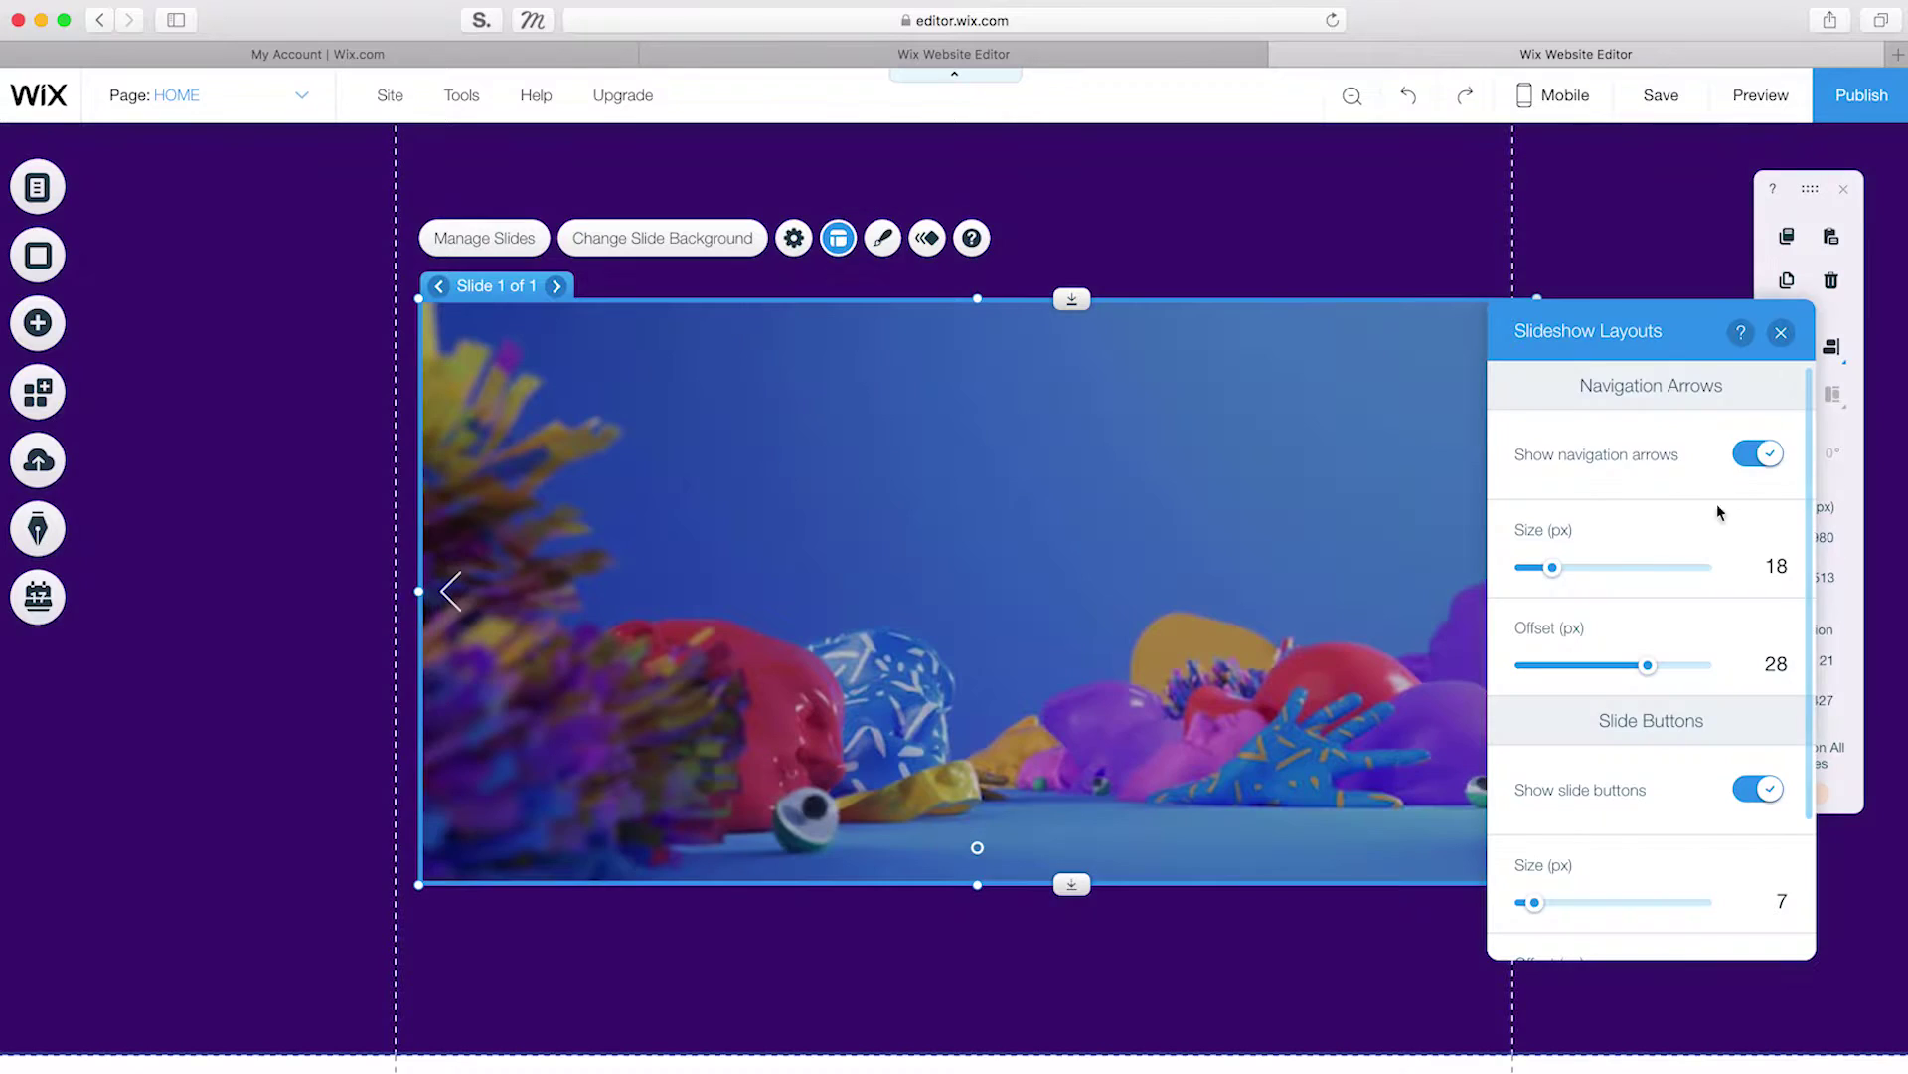
{"action": "left_click", "coordinate": [1743, 457]}
{"action": "left_click", "coordinate": [1756, 597]}
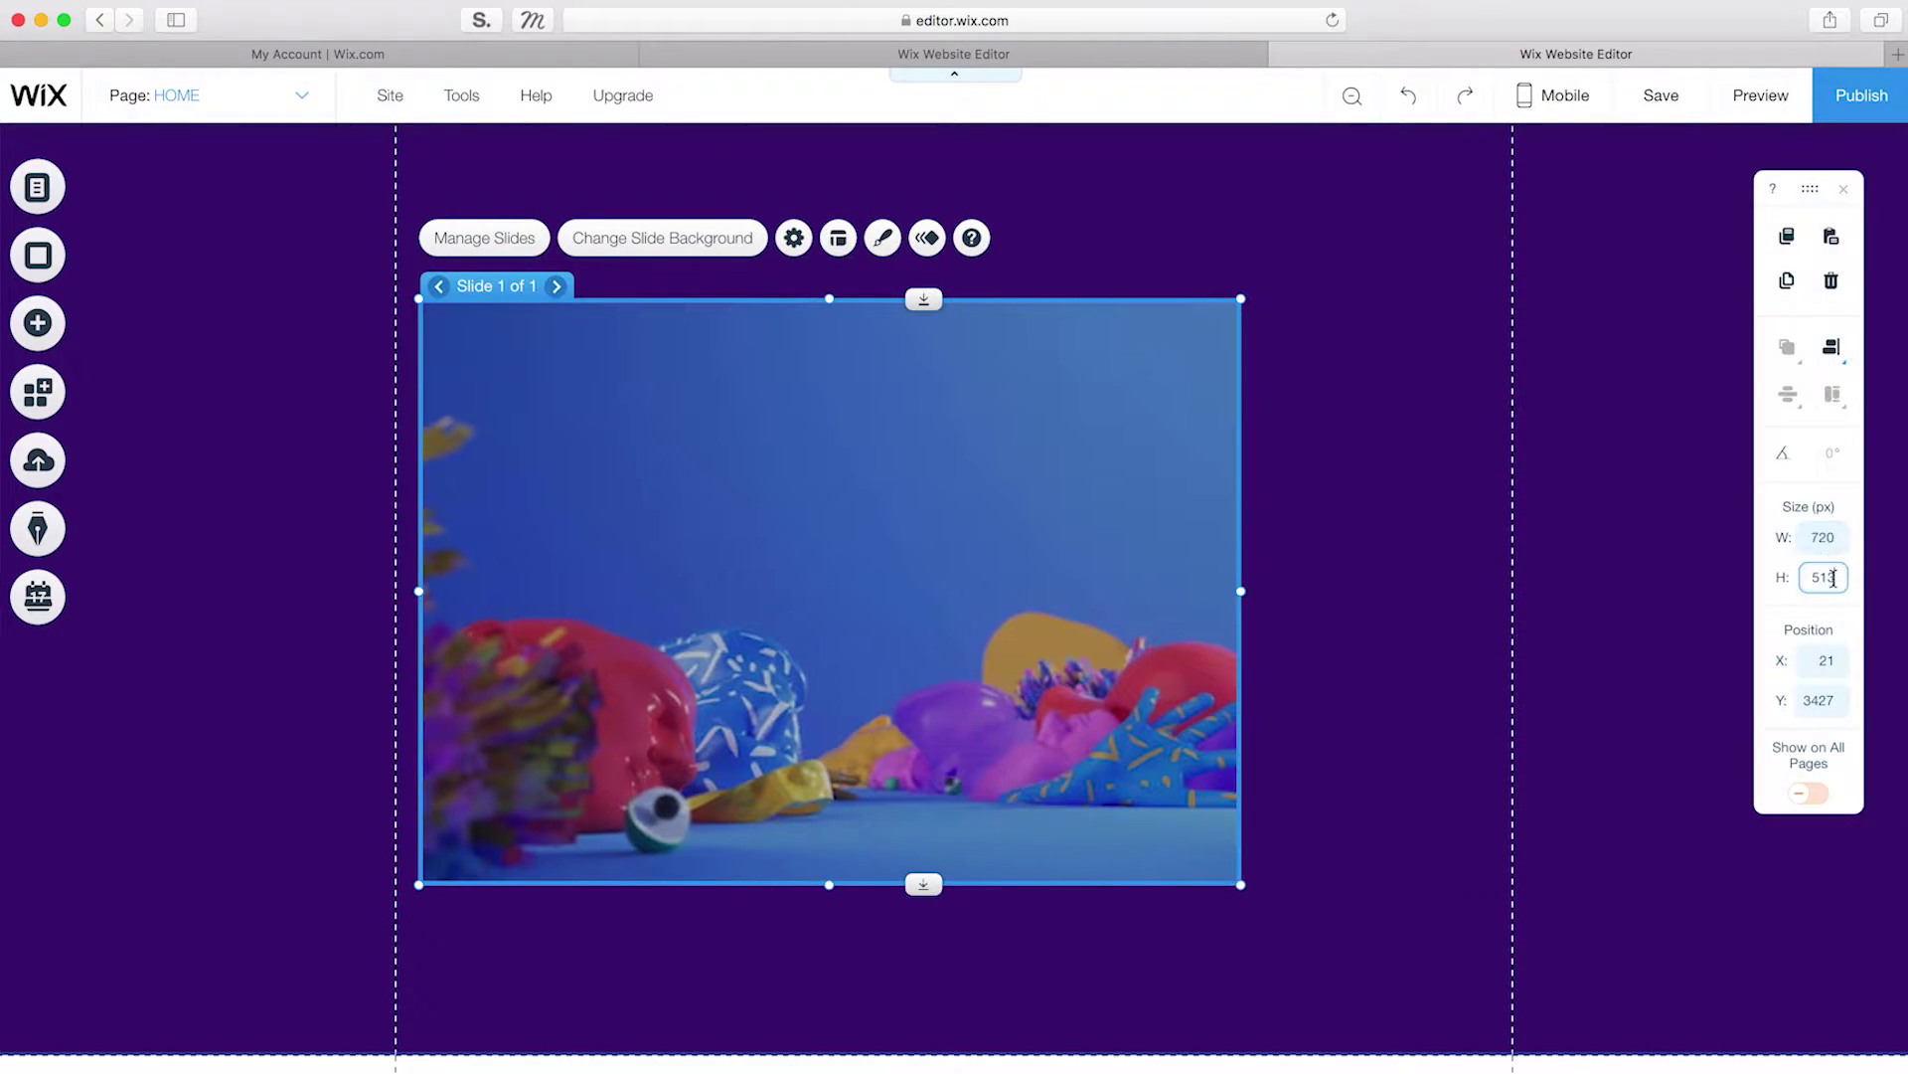
{"action": "type", "text": "405"}
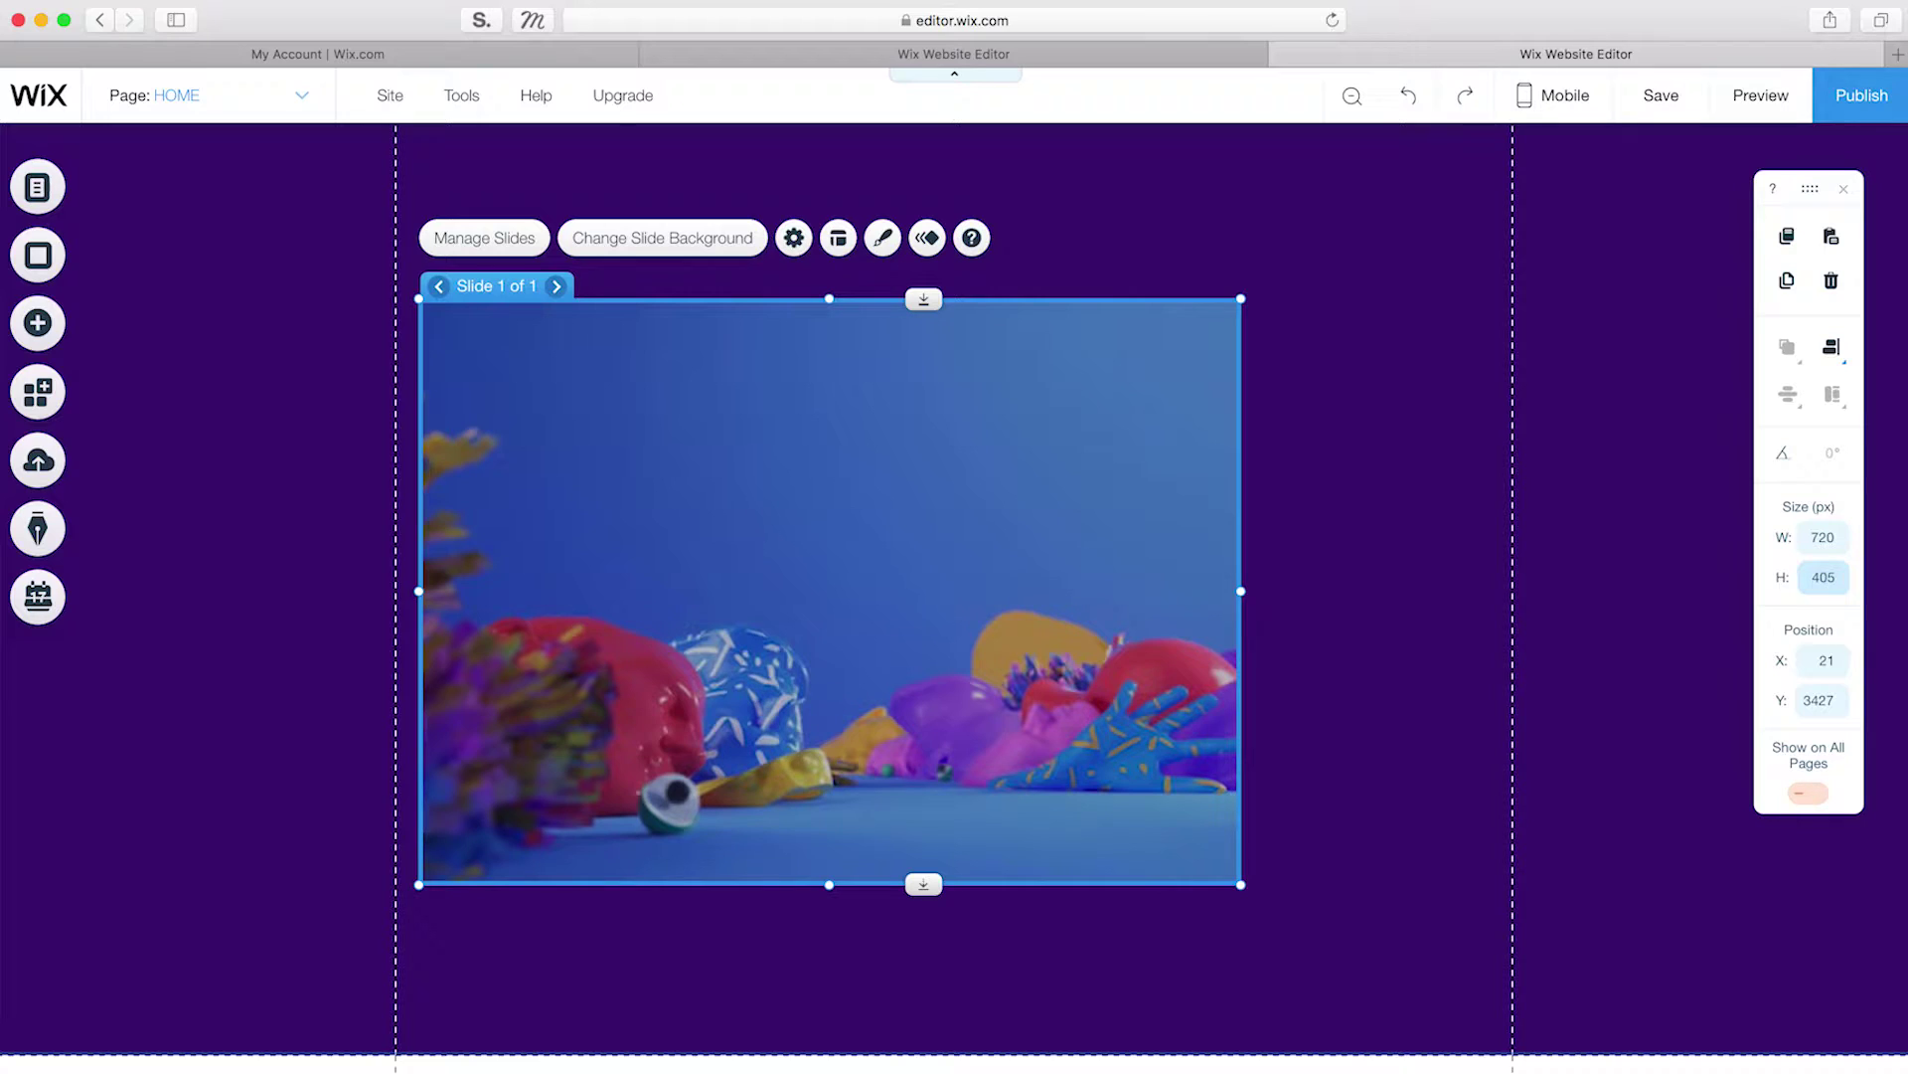
{"action": "left_click", "coordinate": [1834, 708]}
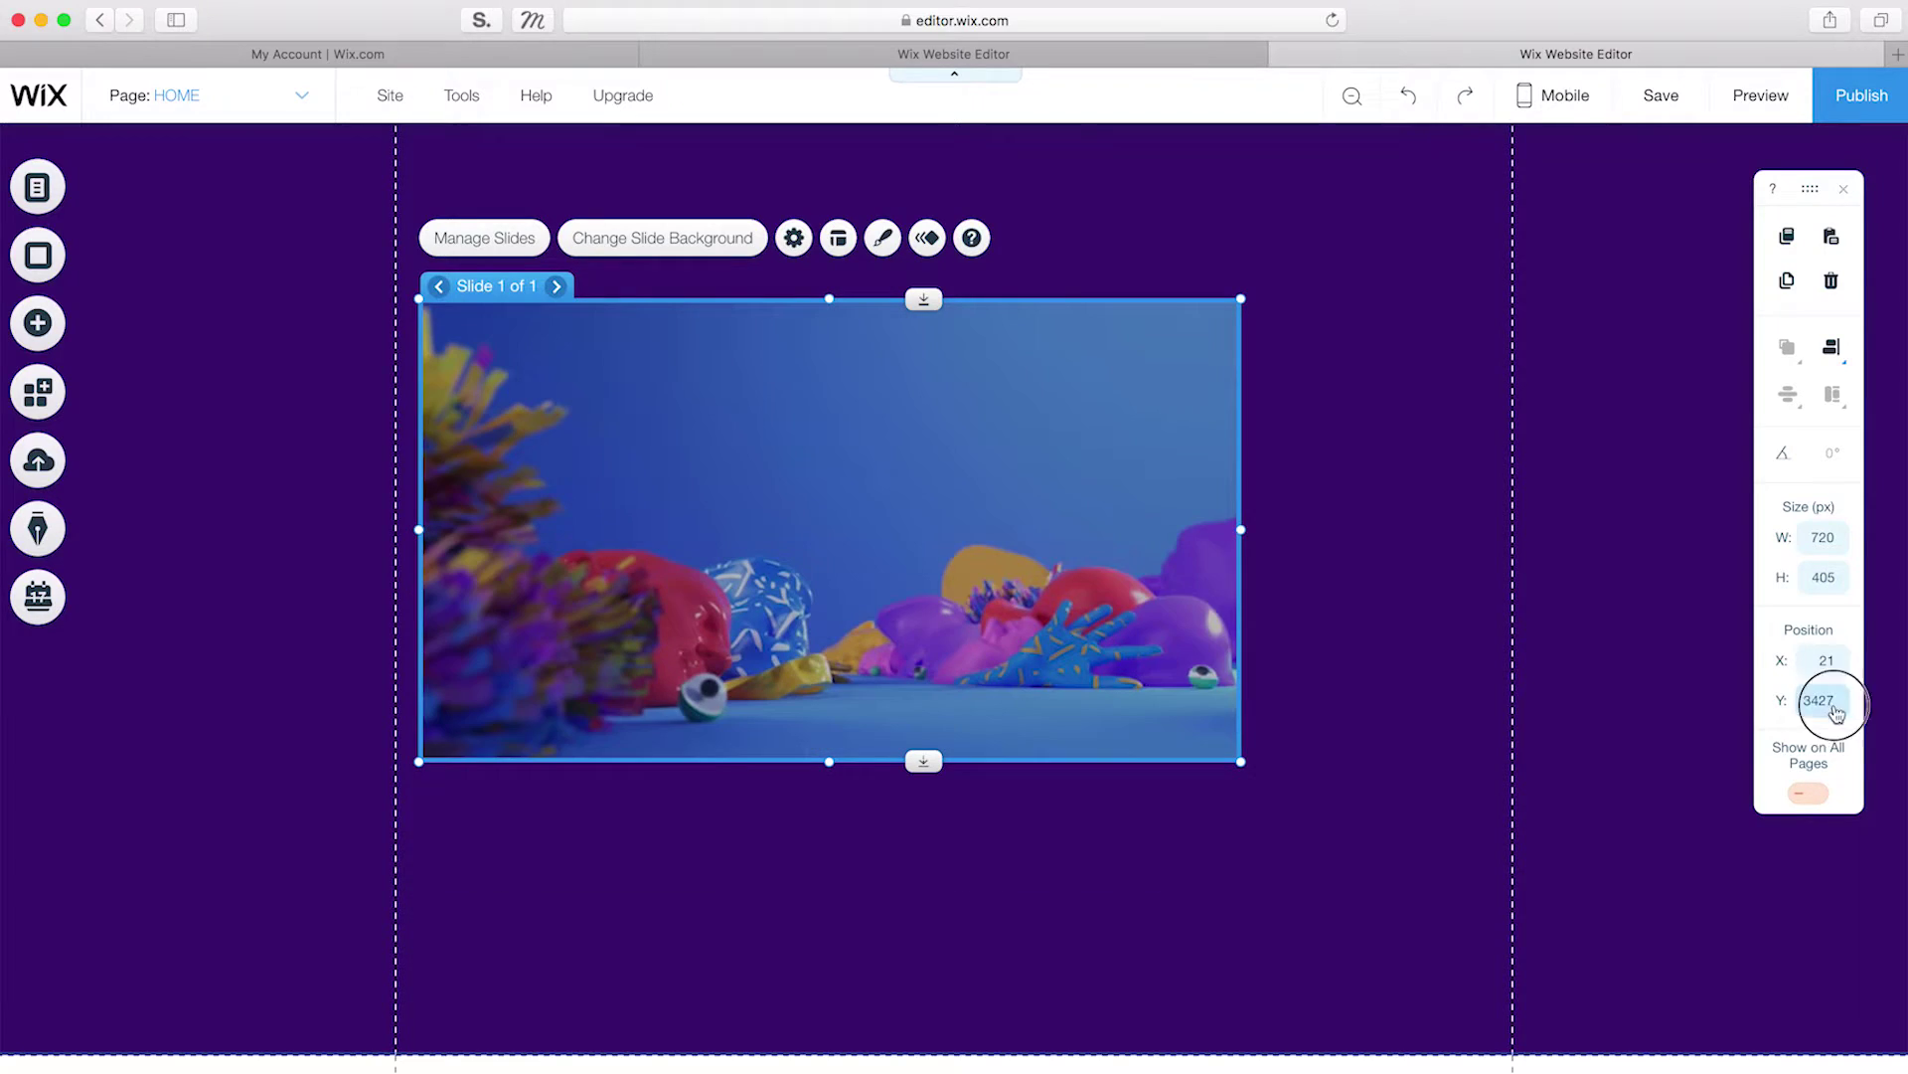
{"action": "type", "text": "3447"}
{"action": "key", "text": "Return"}
{"action": "left_click_drag", "start_coordinate": [1085, 614], "coordinate": [1208, 608]}
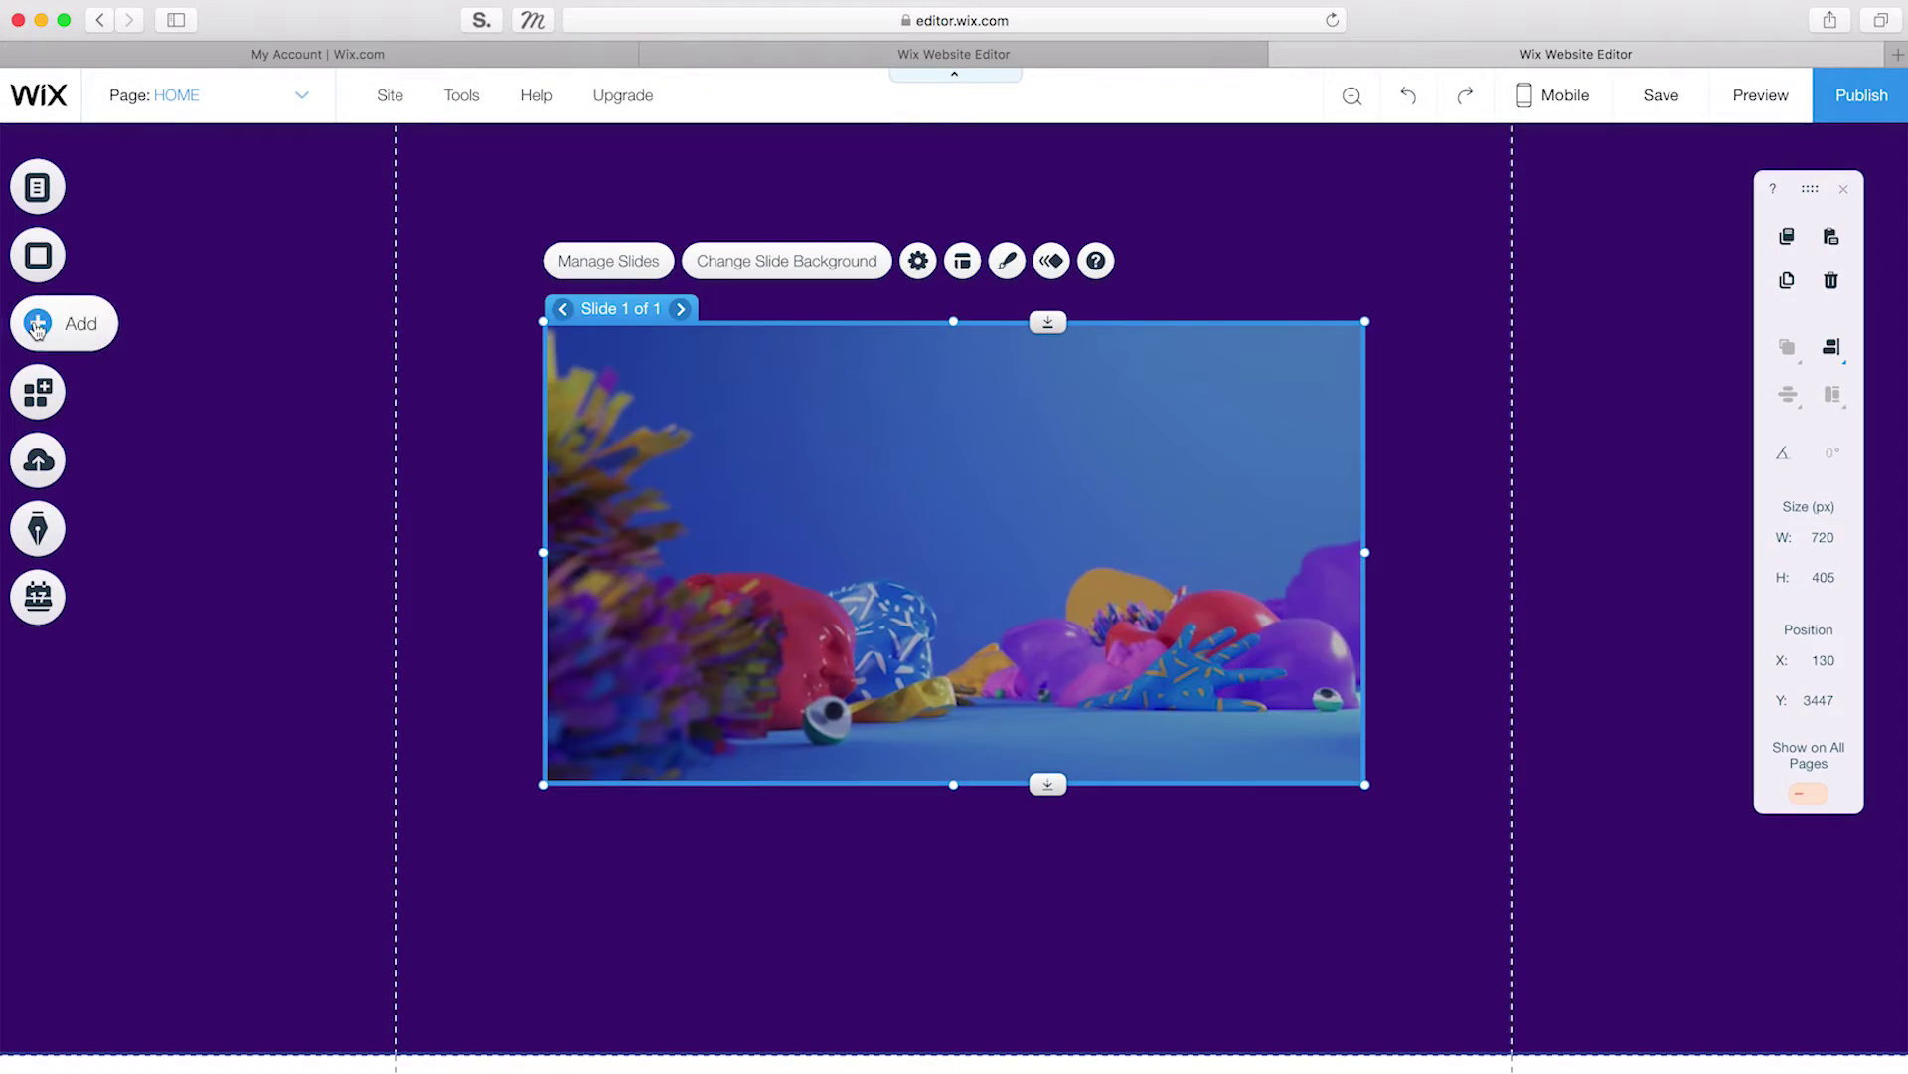
Step: Add the Testimonials (Widescreen) slideshow and delete slides 2 and 3
{"action": "left_click", "coordinate": [37, 325]}
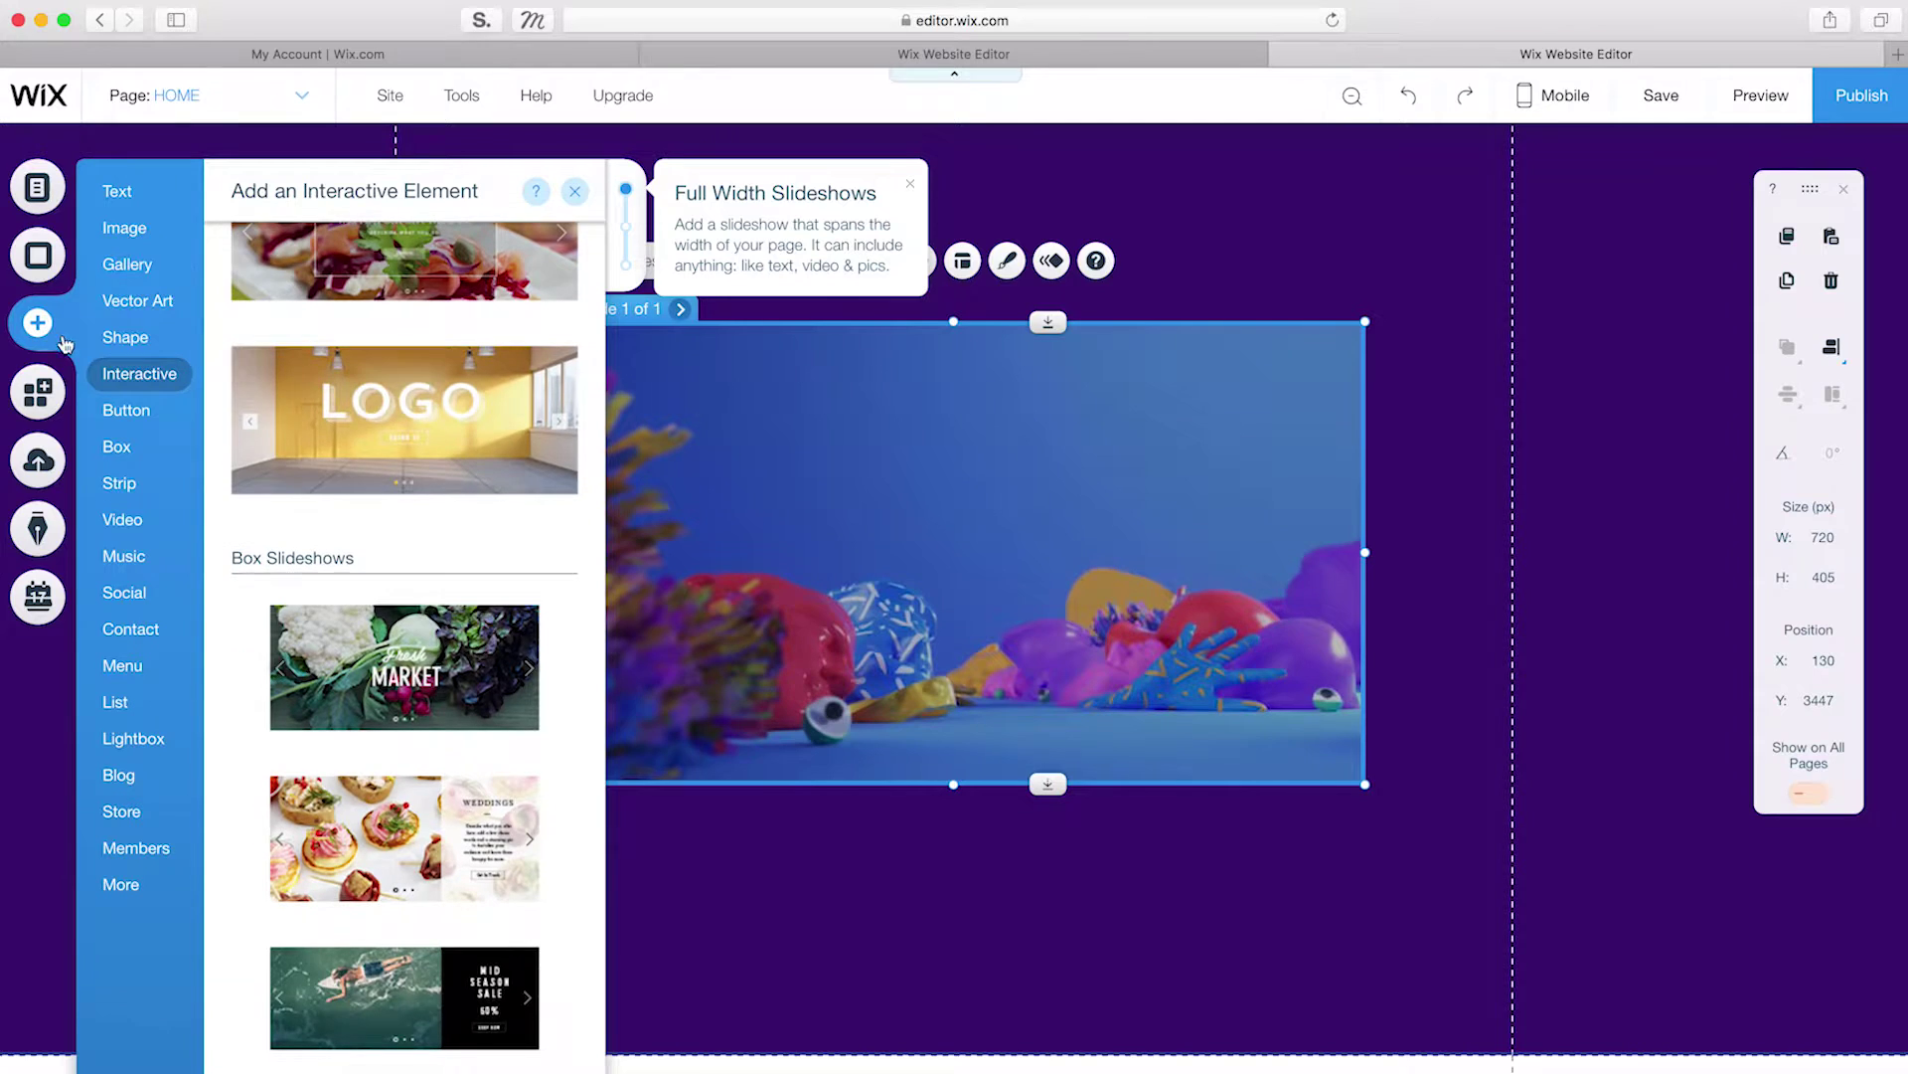
{"action": "scroll", "coordinate": [384, 396], "scroll_direction": "up", "scroll_amount": 15}
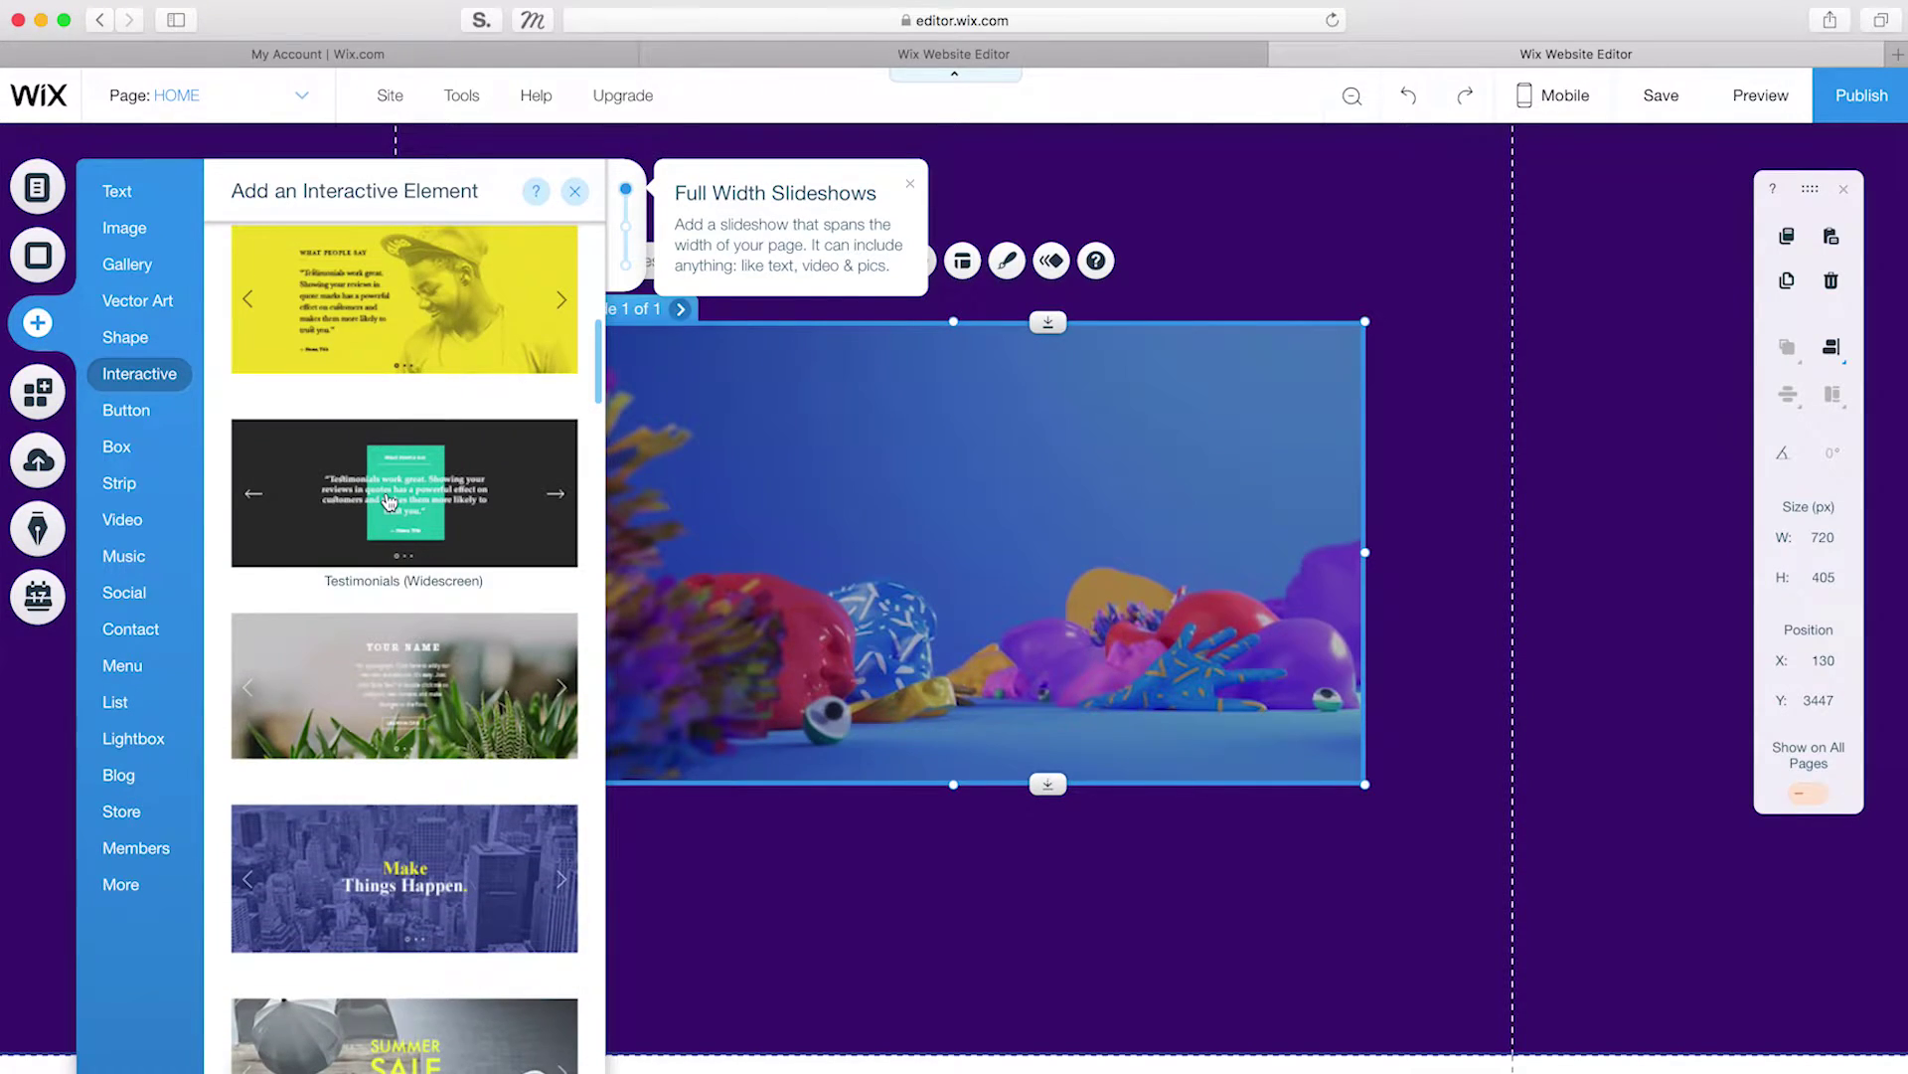
{"action": "left_click", "coordinate": [389, 502]}
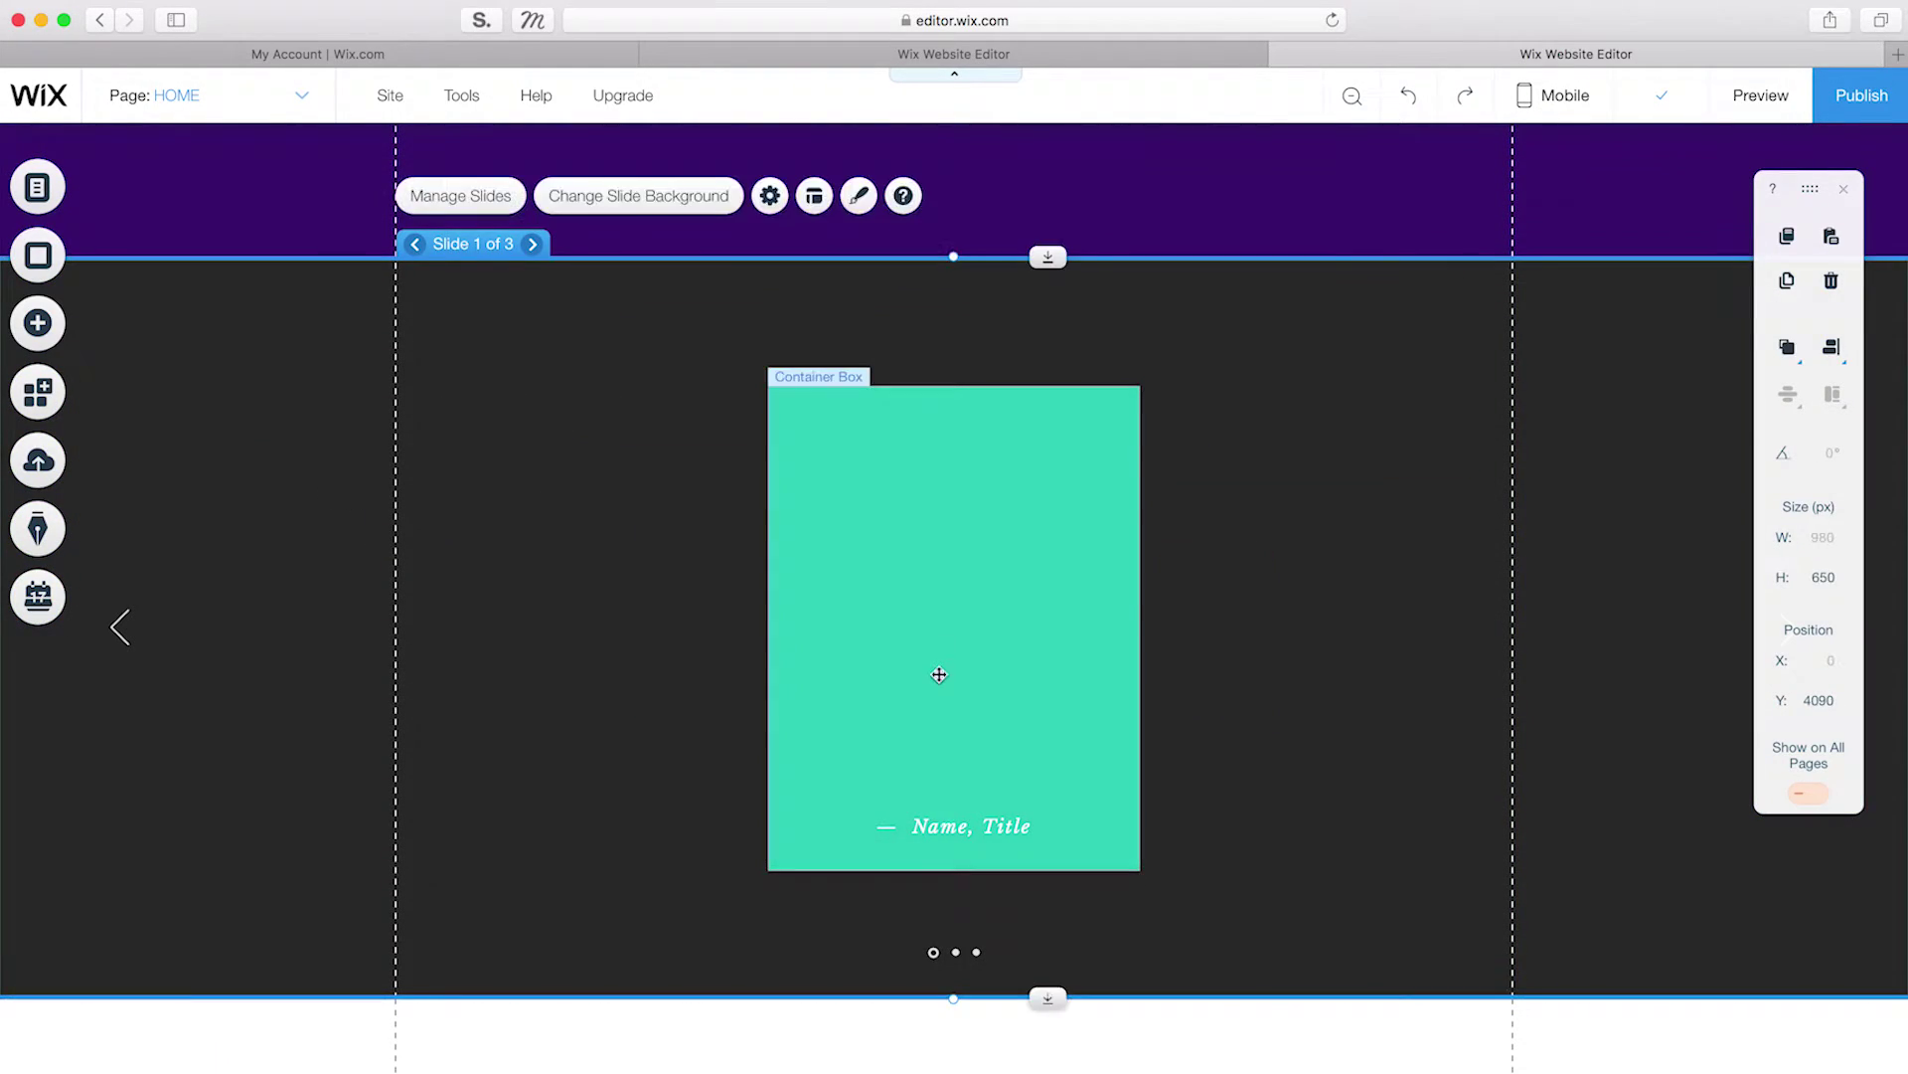
{"action": "left_click", "coordinate": [460, 195]}
{"action": "left_click", "coordinate": [1801, 401]}
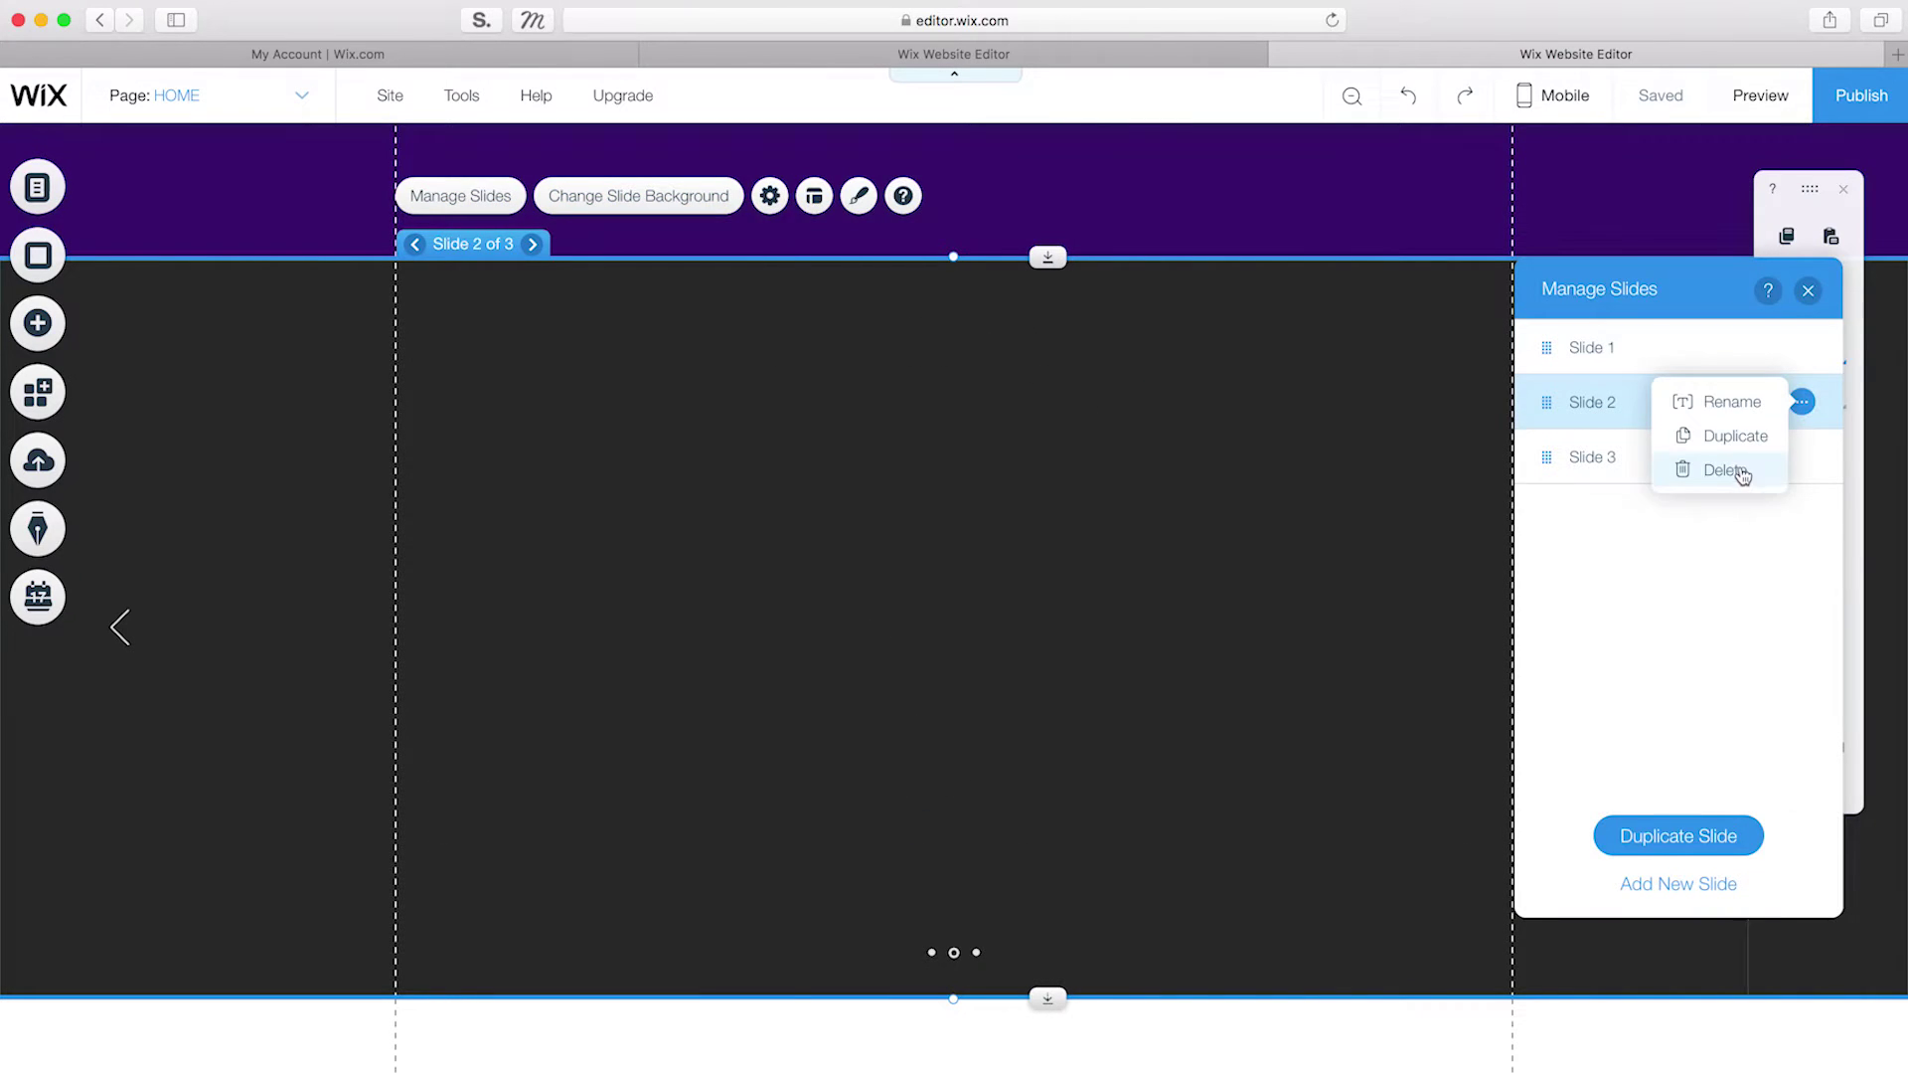
{"action": "left_click", "coordinate": [1726, 469]}
{"action": "left_click", "coordinate": [1802, 401]}
{"action": "left_click", "coordinate": [1729, 469]}
{"action": "left_click", "coordinate": [1808, 291]}
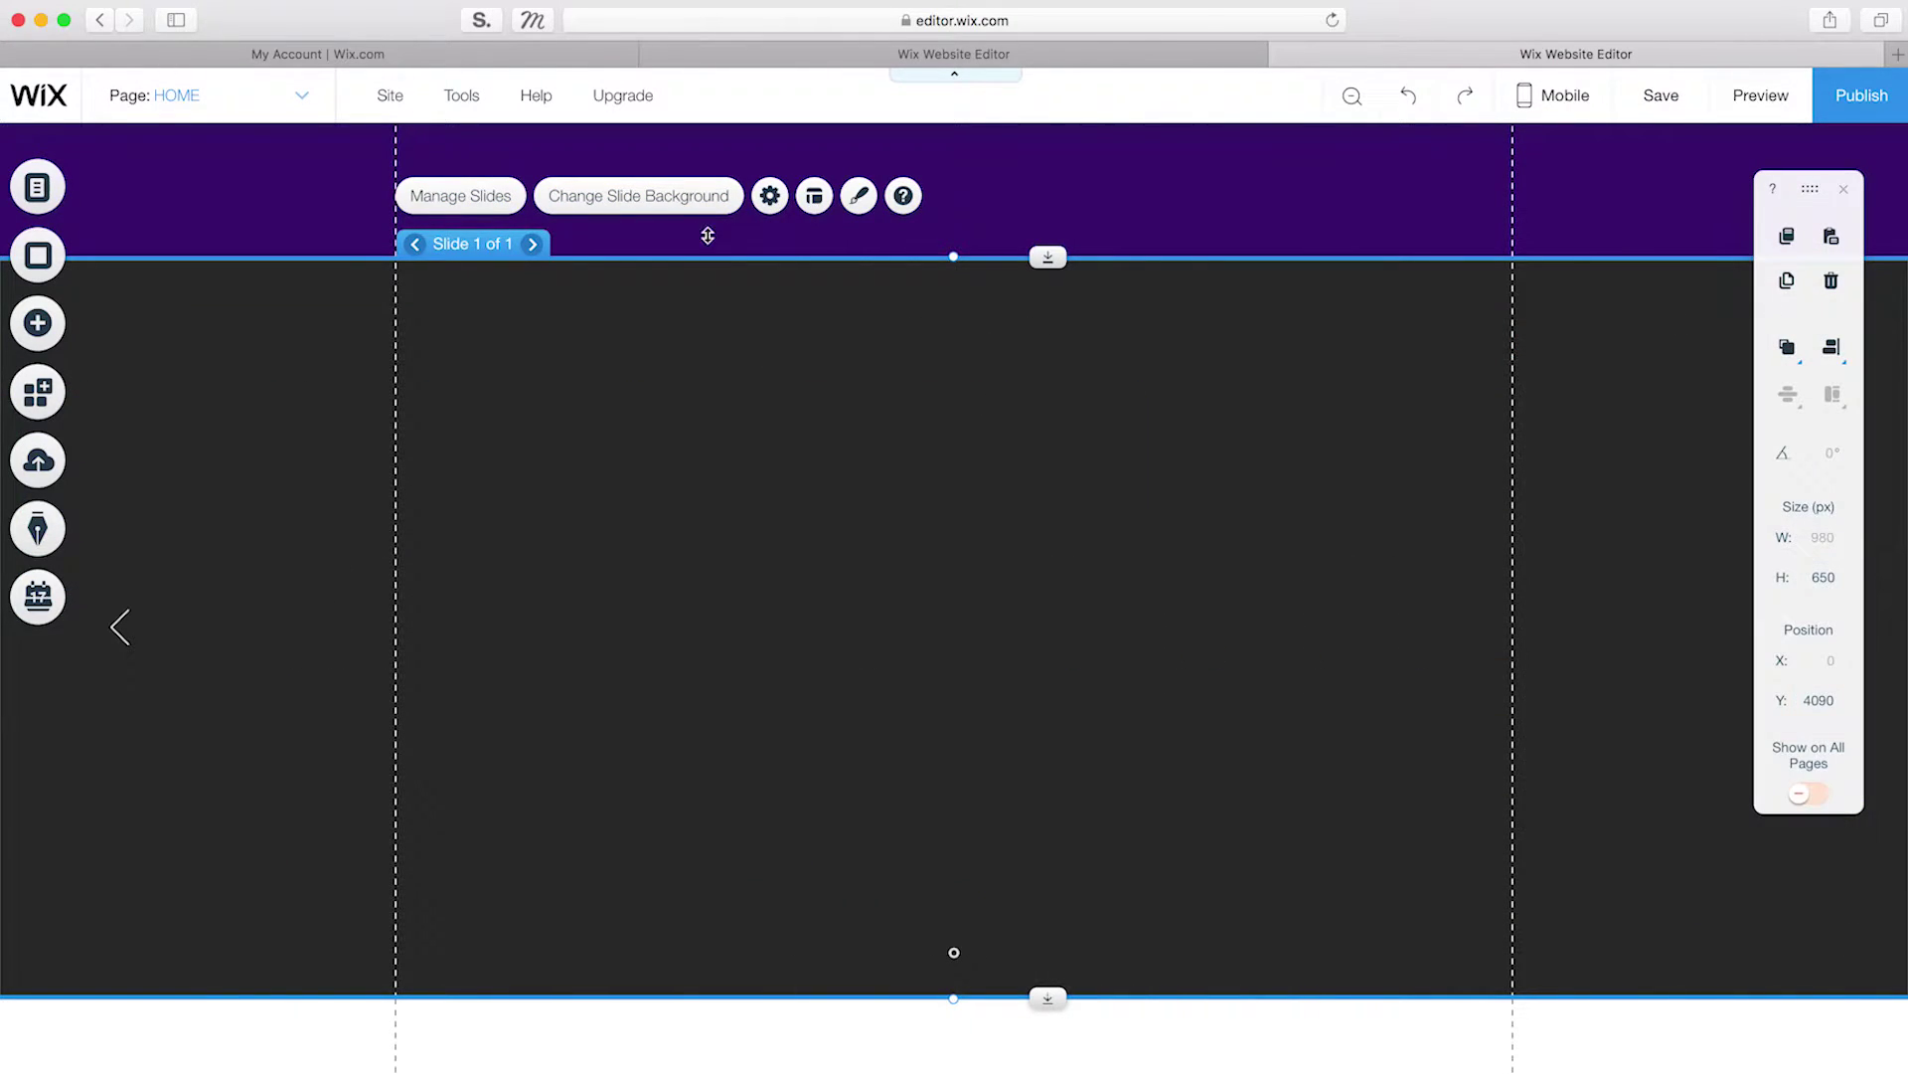
Step: Make the remaining slide's background yellow
{"action": "left_click", "coordinate": [698, 203]}
{"action": "left_click", "coordinate": [1572, 489]}
{"action": "left_click", "coordinate": [1785, 656]}
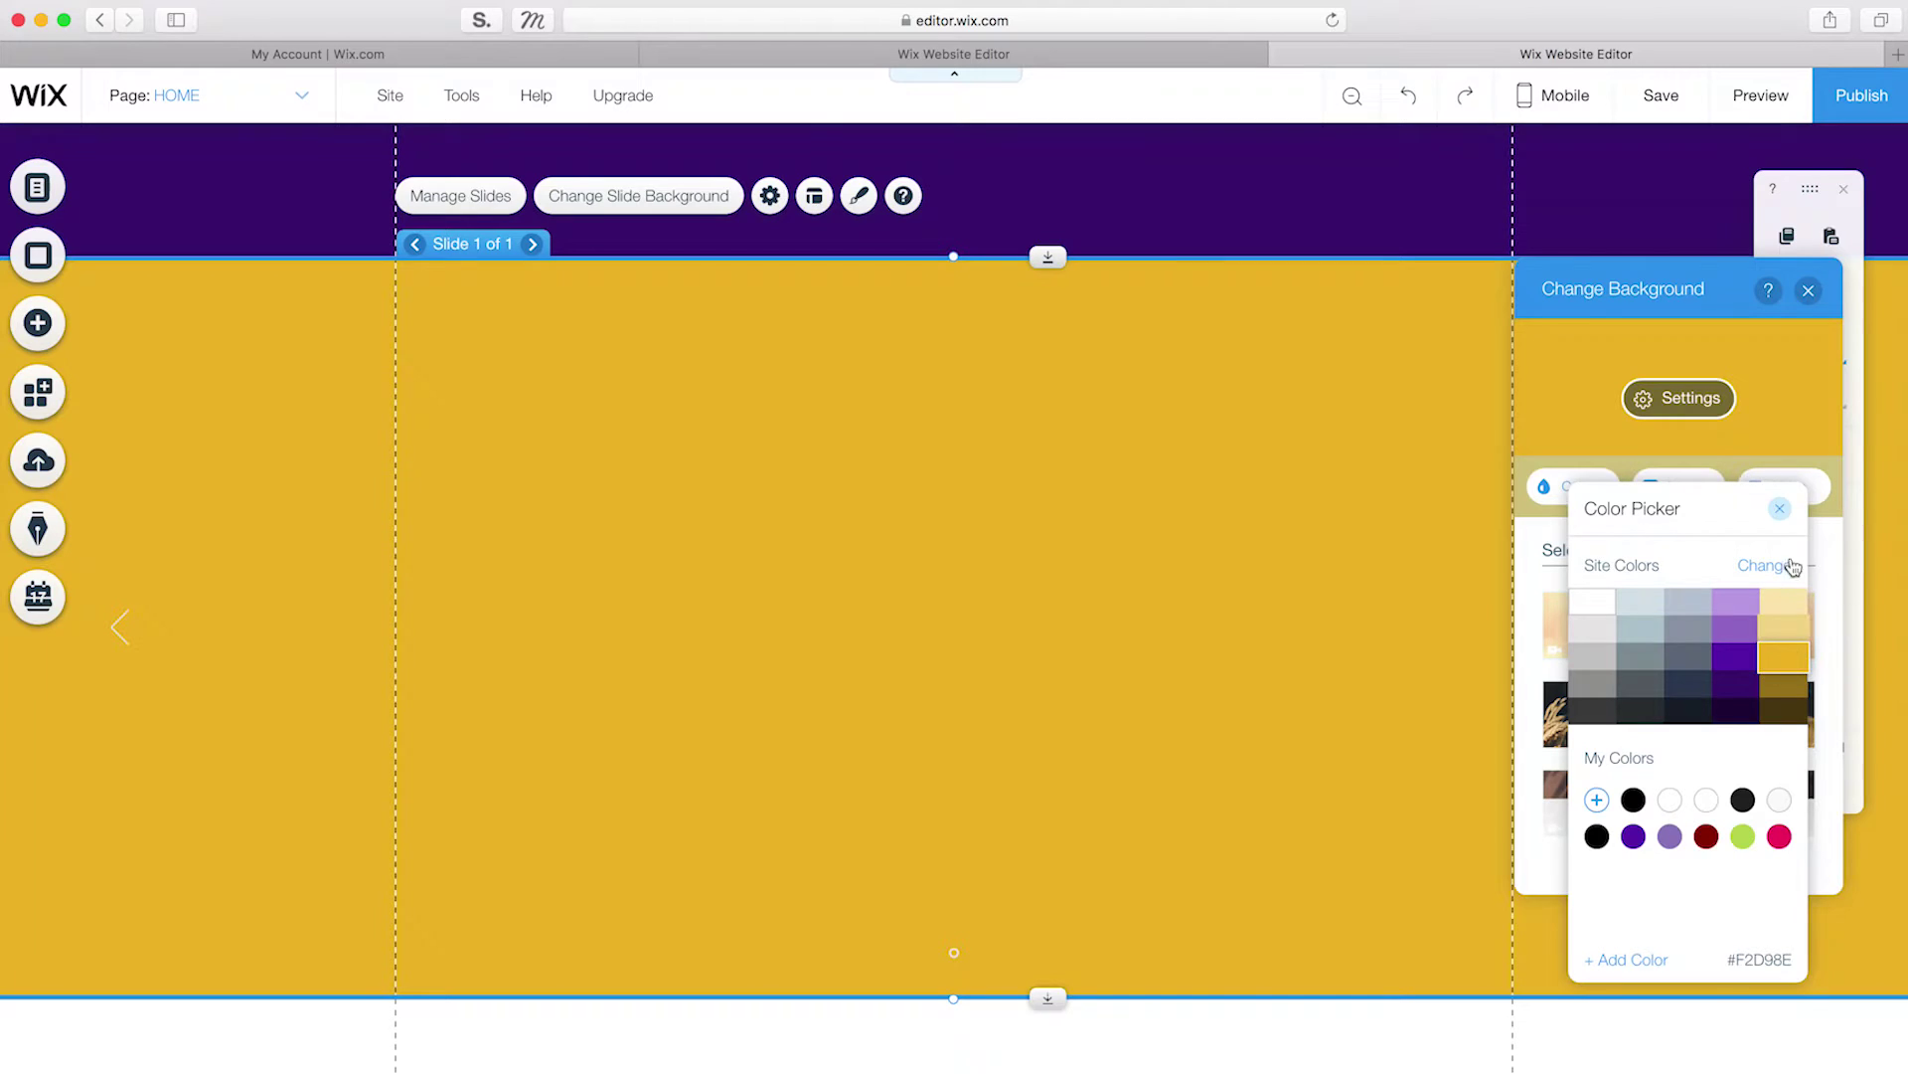
{"action": "left_click", "coordinate": [1779, 508]}
{"action": "left_click", "coordinate": [1808, 291]}
Step: Duplicate the slide and colour the second slide purple
{"action": "left_click", "coordinate": [460, 195]}
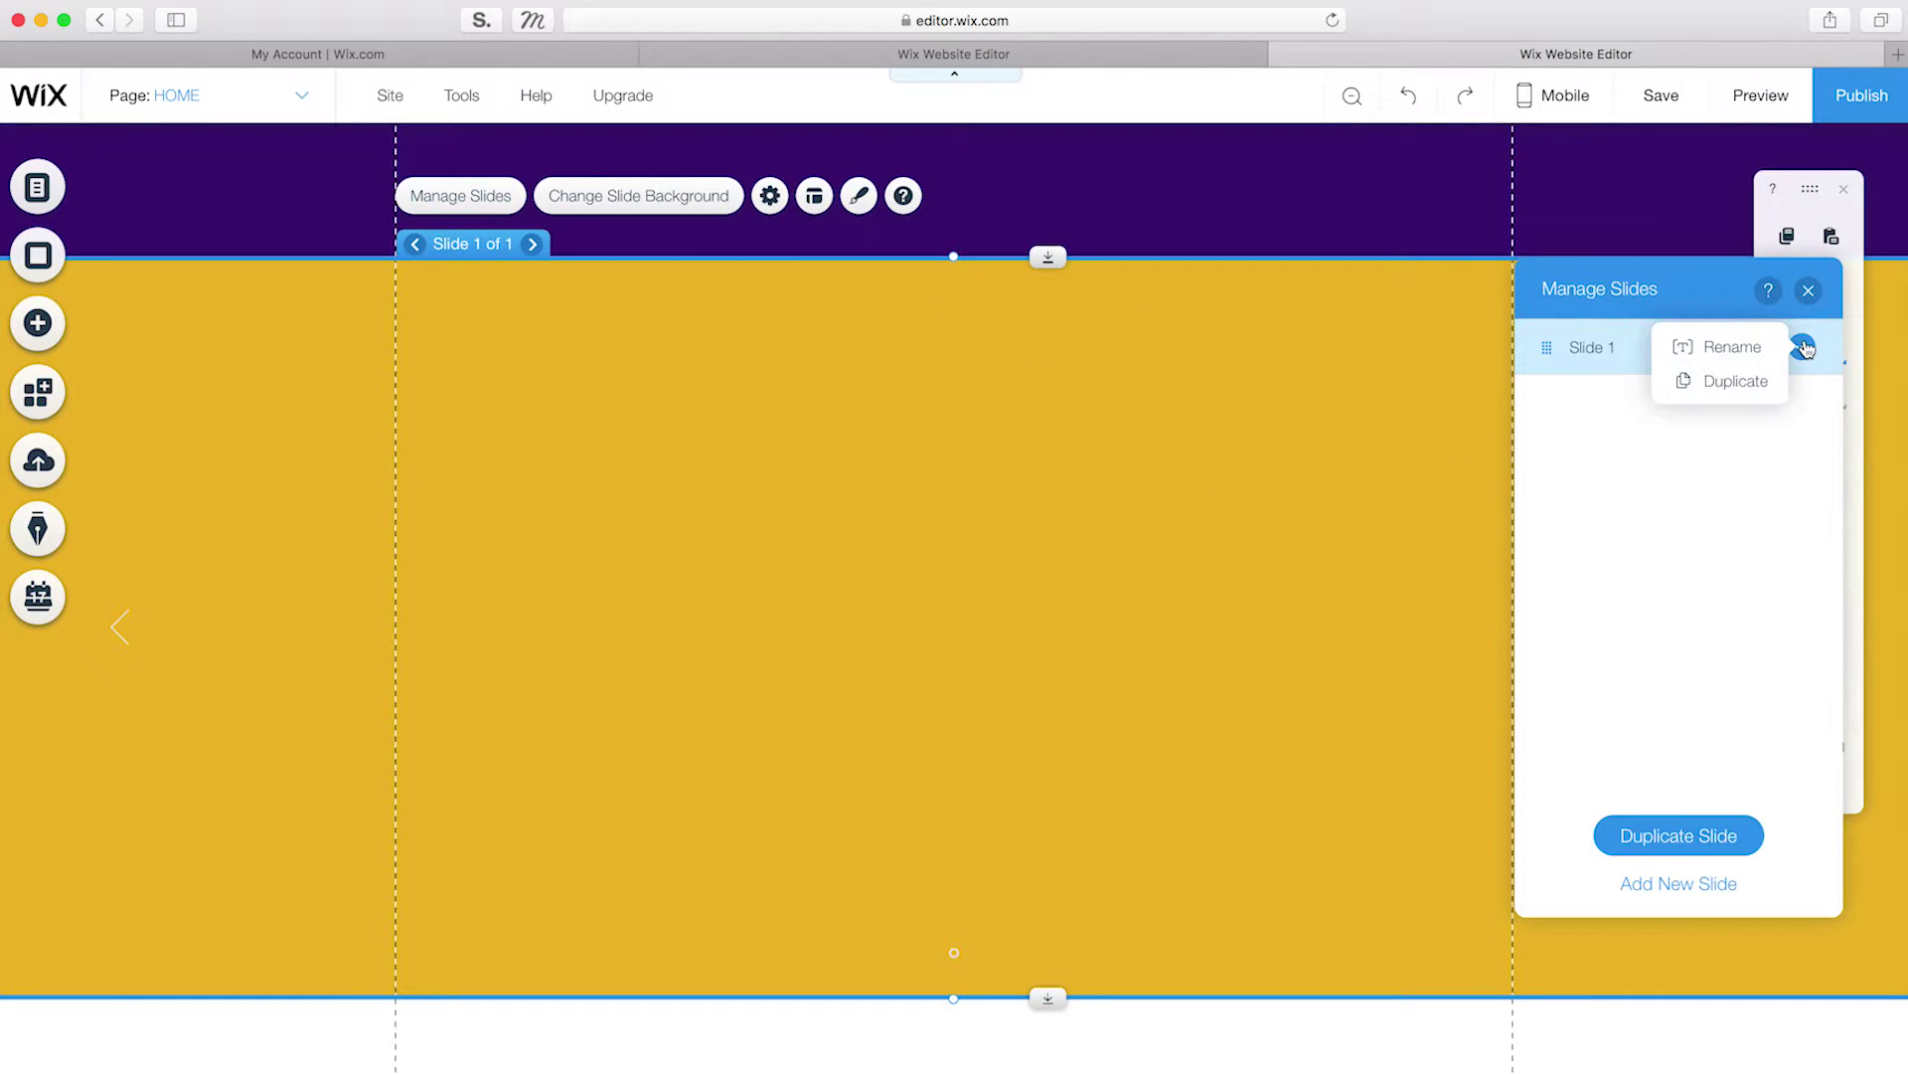
{"action": "type", "text": "Slide 2"}
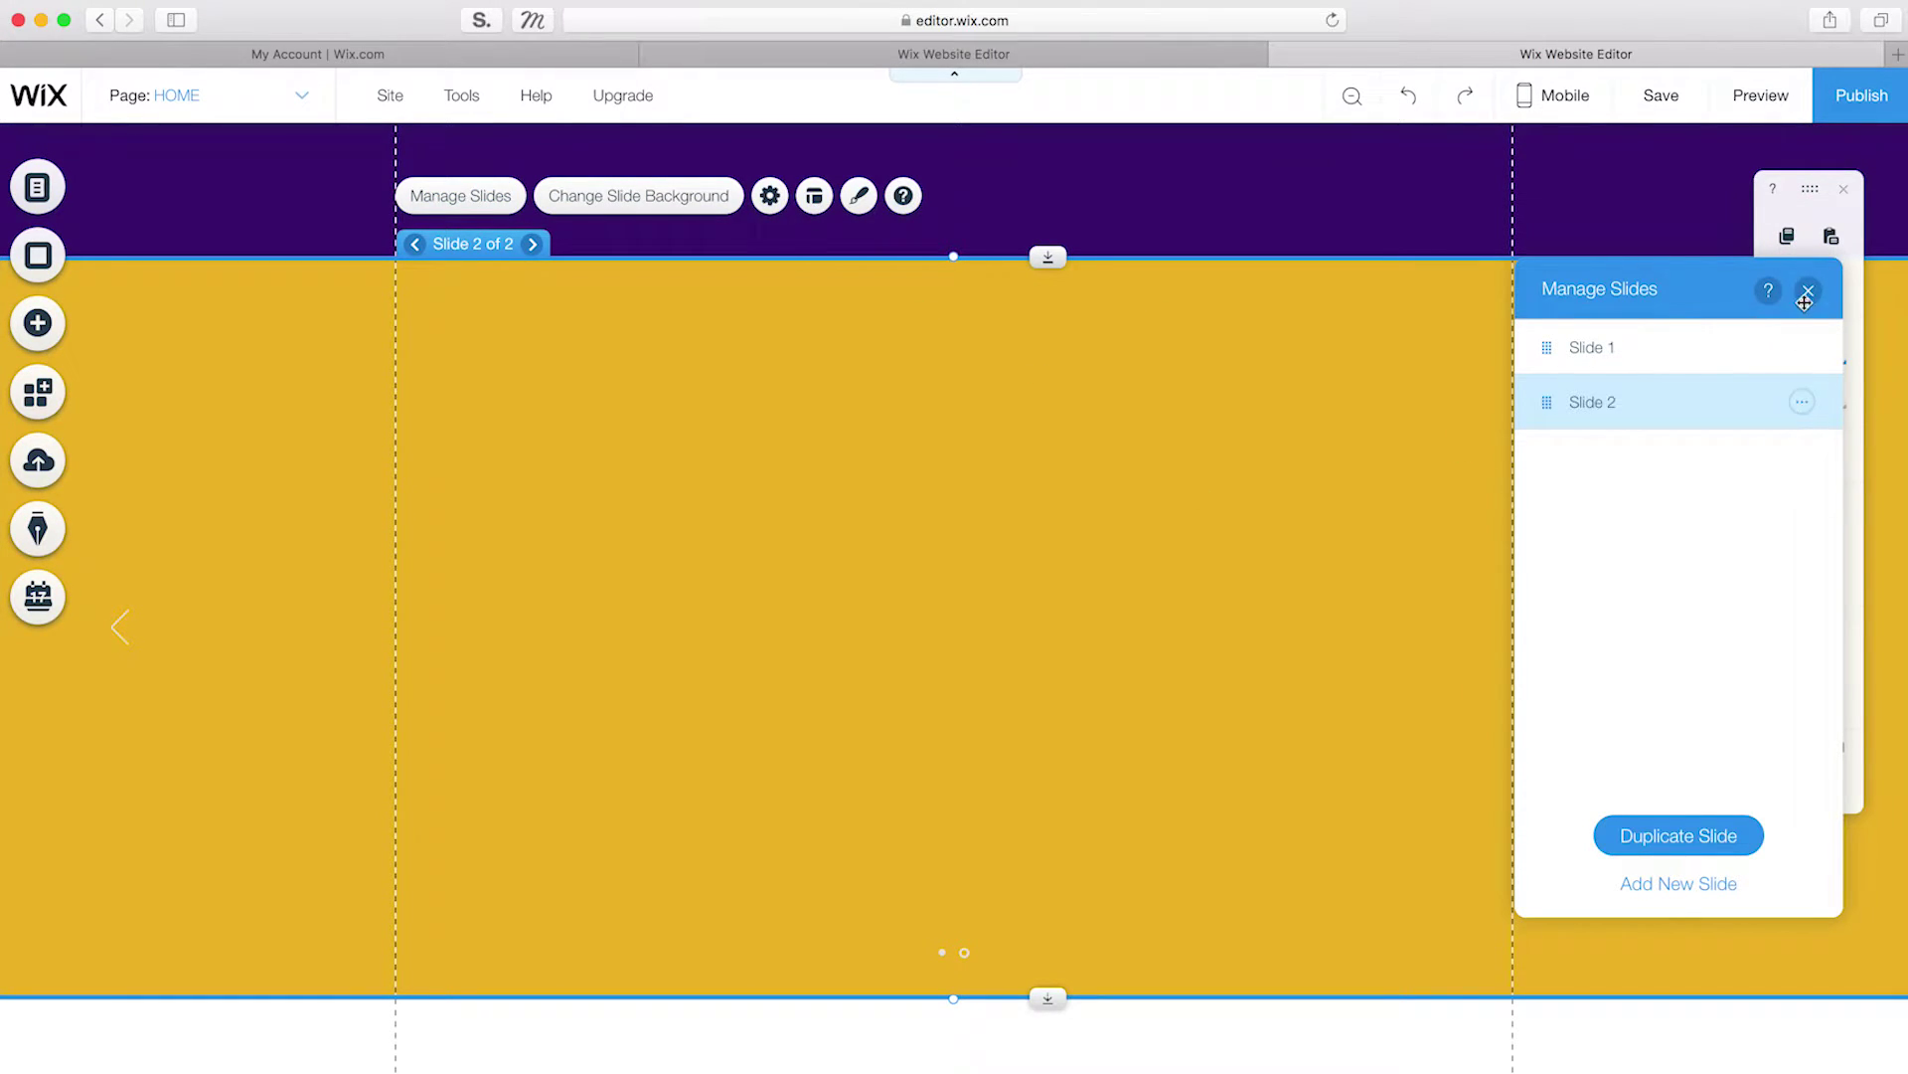
{"action": "left_click", "coordinate": [1805, 292]}
{"action": "left_click", "coordinate": [638, 194]}
{"action": "left_click", "coordinate": [1572, 486]}
{"action": "left_click", "coordinate": [1763, 622]}
{"action": "left_click", "coordinate": [1806, 494]}
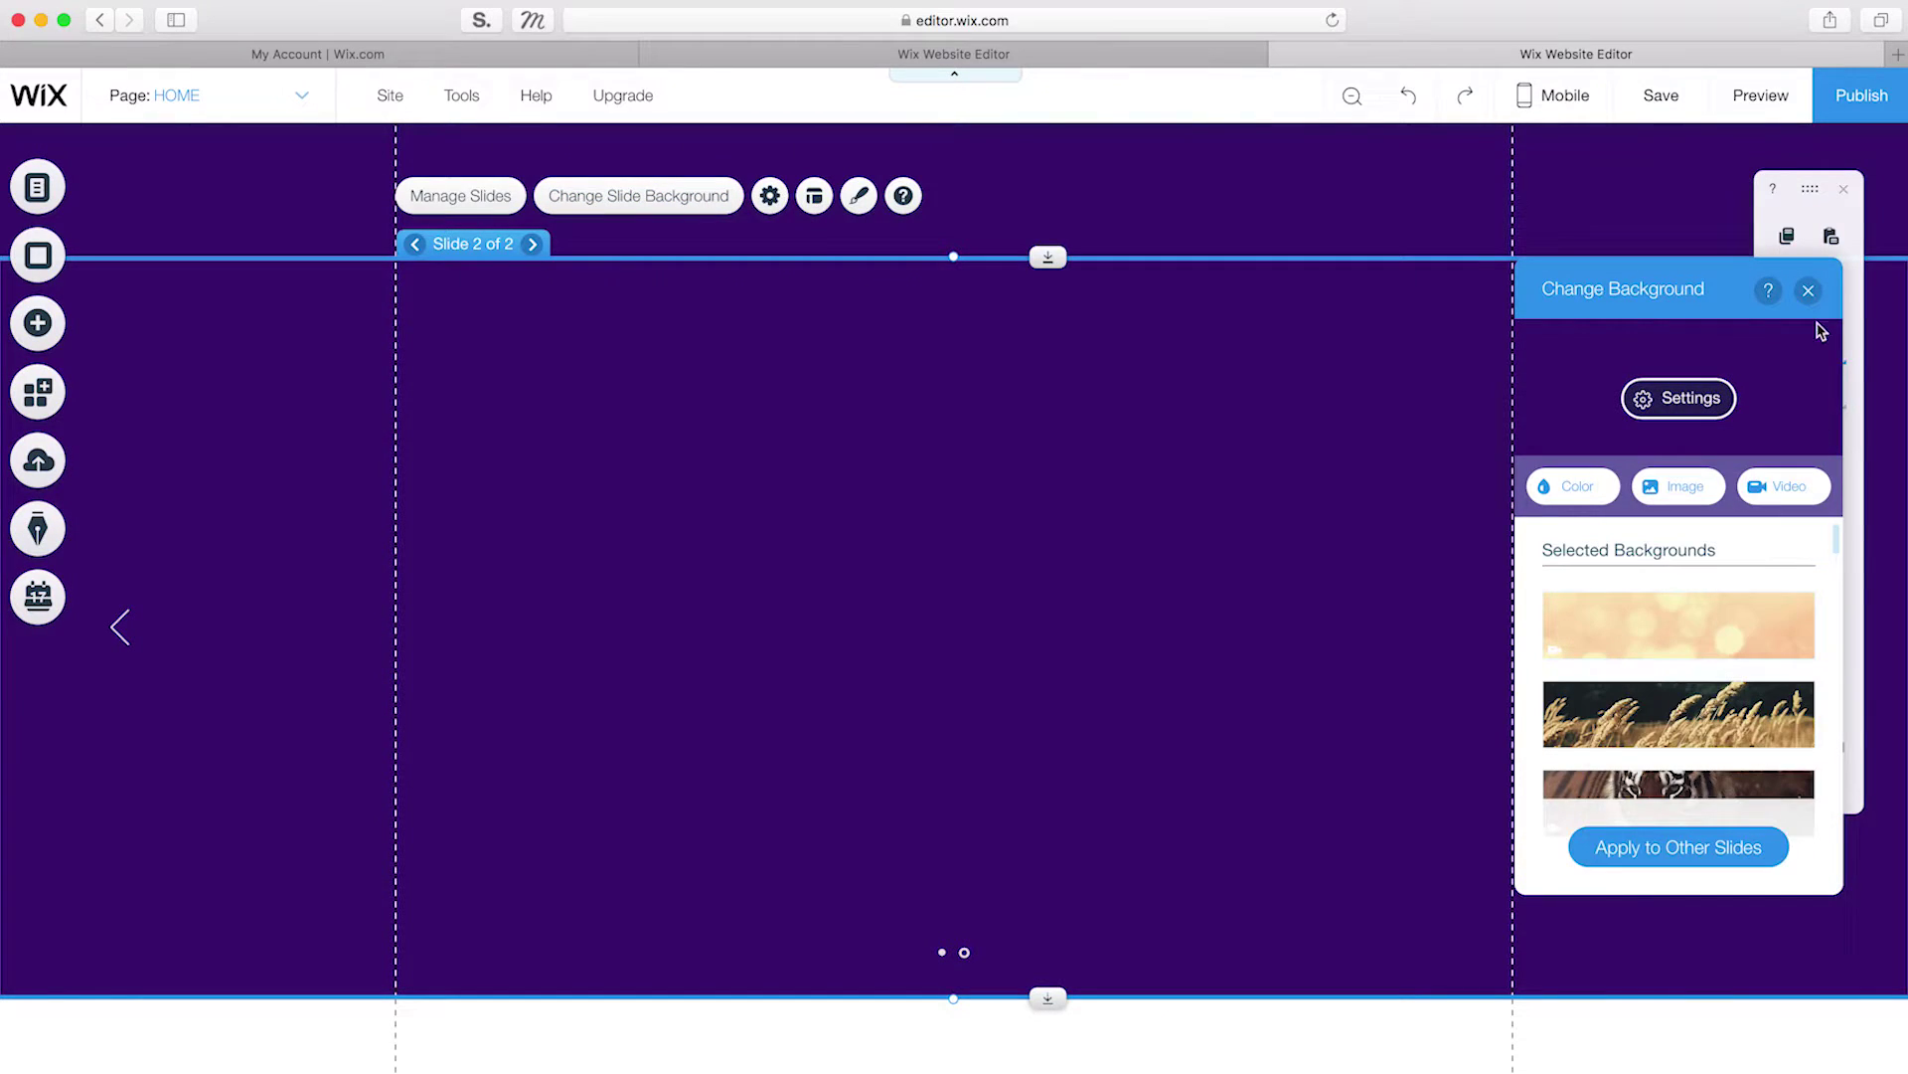
{"action": "left_click", "coordinate": [1809, 291]}
Step: Add another black strip, make its background transparent, then undo that change
{"action": "left_click", "coordinate": [38, 325]}
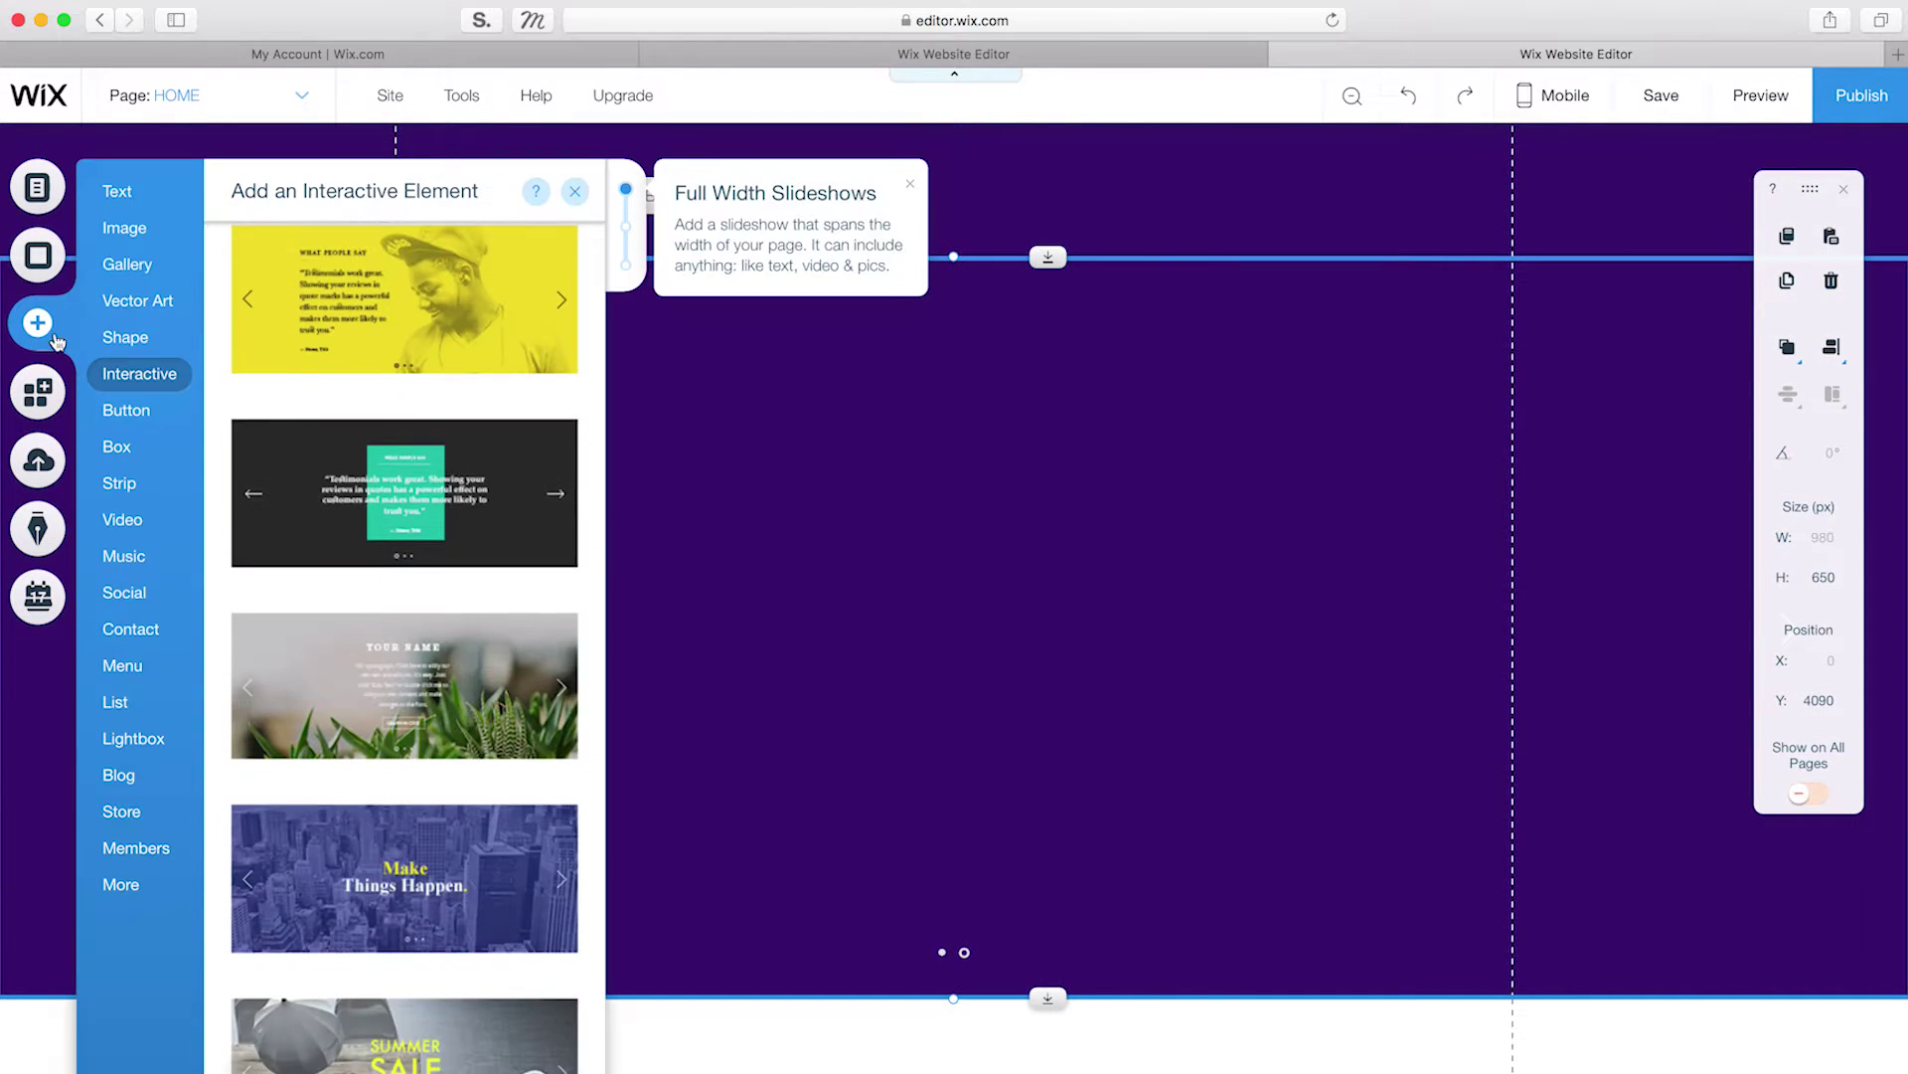
{"action": "left_click", "coordinate": [119, 483]}
{"action": "left_click", "coordinate": [405, 347]}
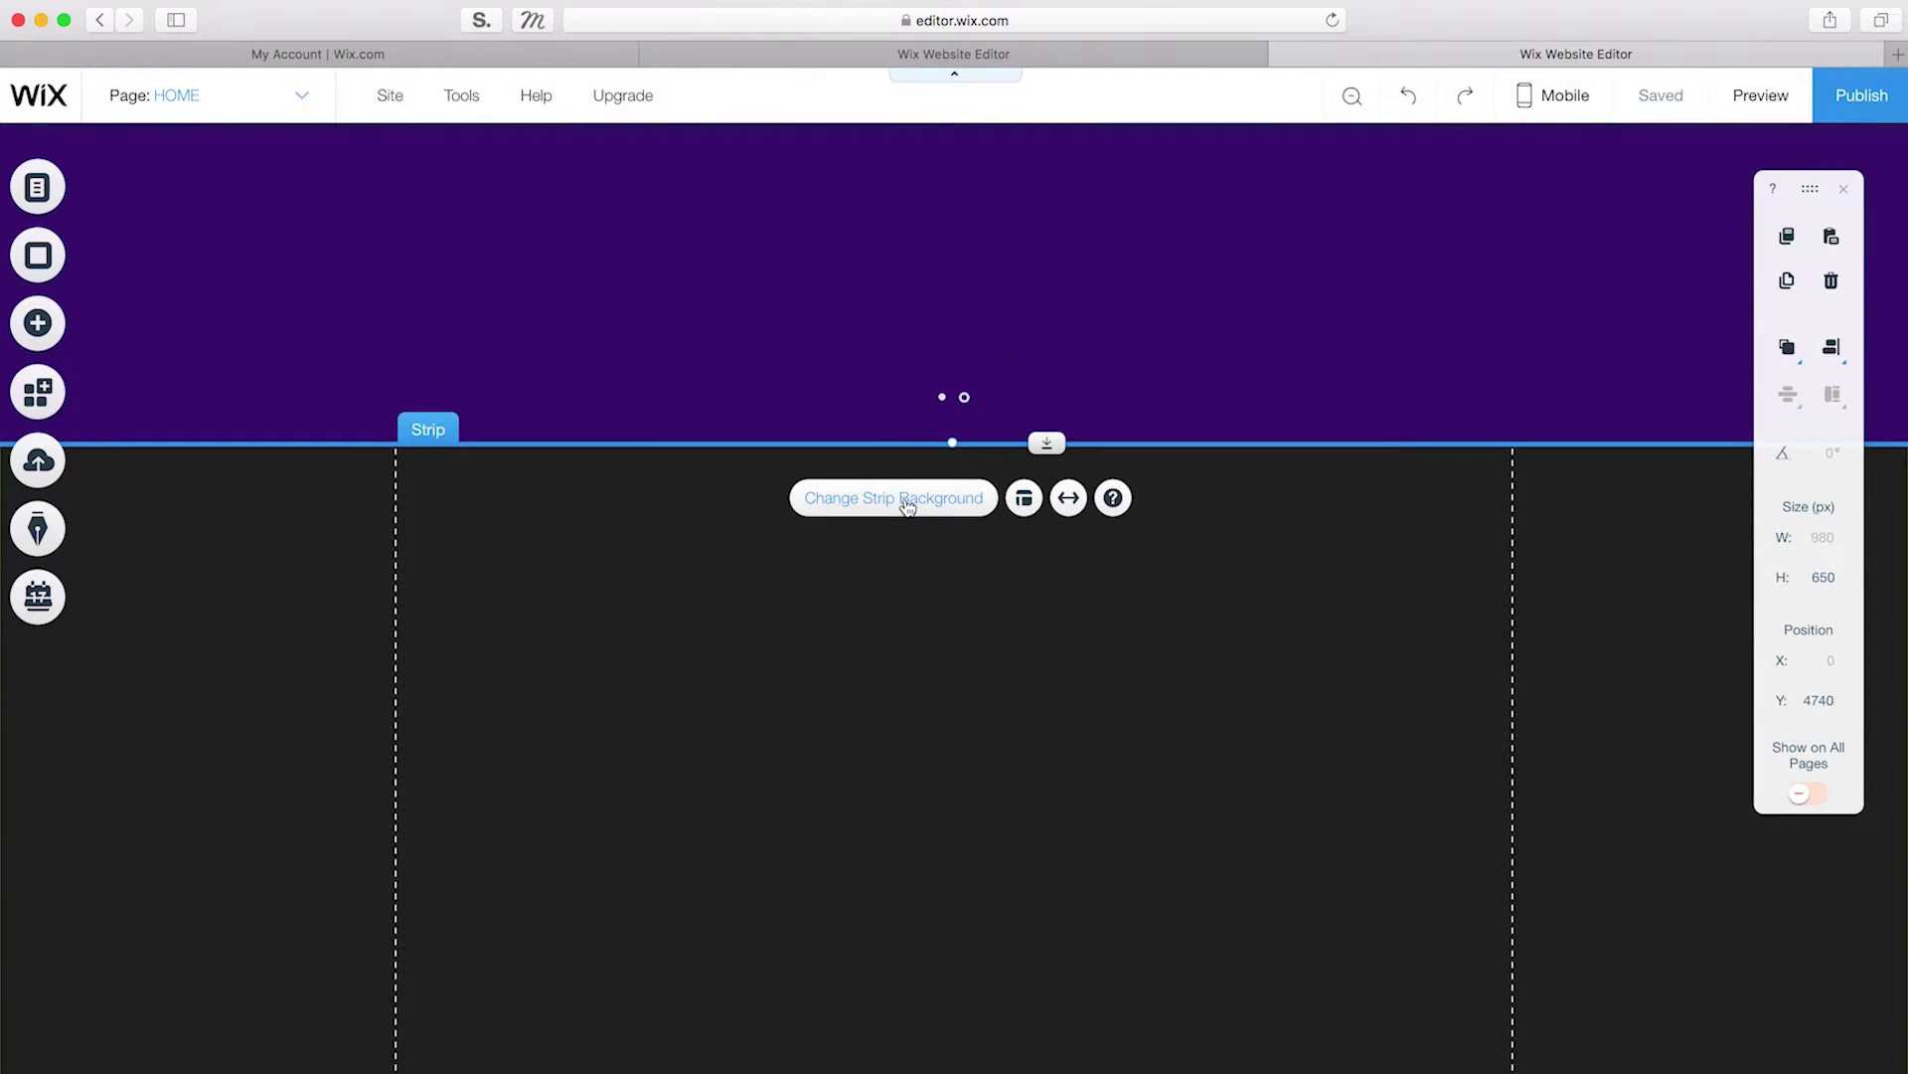
{"action": "left_click", "coordinate": [906, 507]}
{"action": "left_click", "coordinate": [1678, 511]}
{"action": "left_click_drag", "start_coordinate": [1674, 616], "coordinate": [1460, 593]}
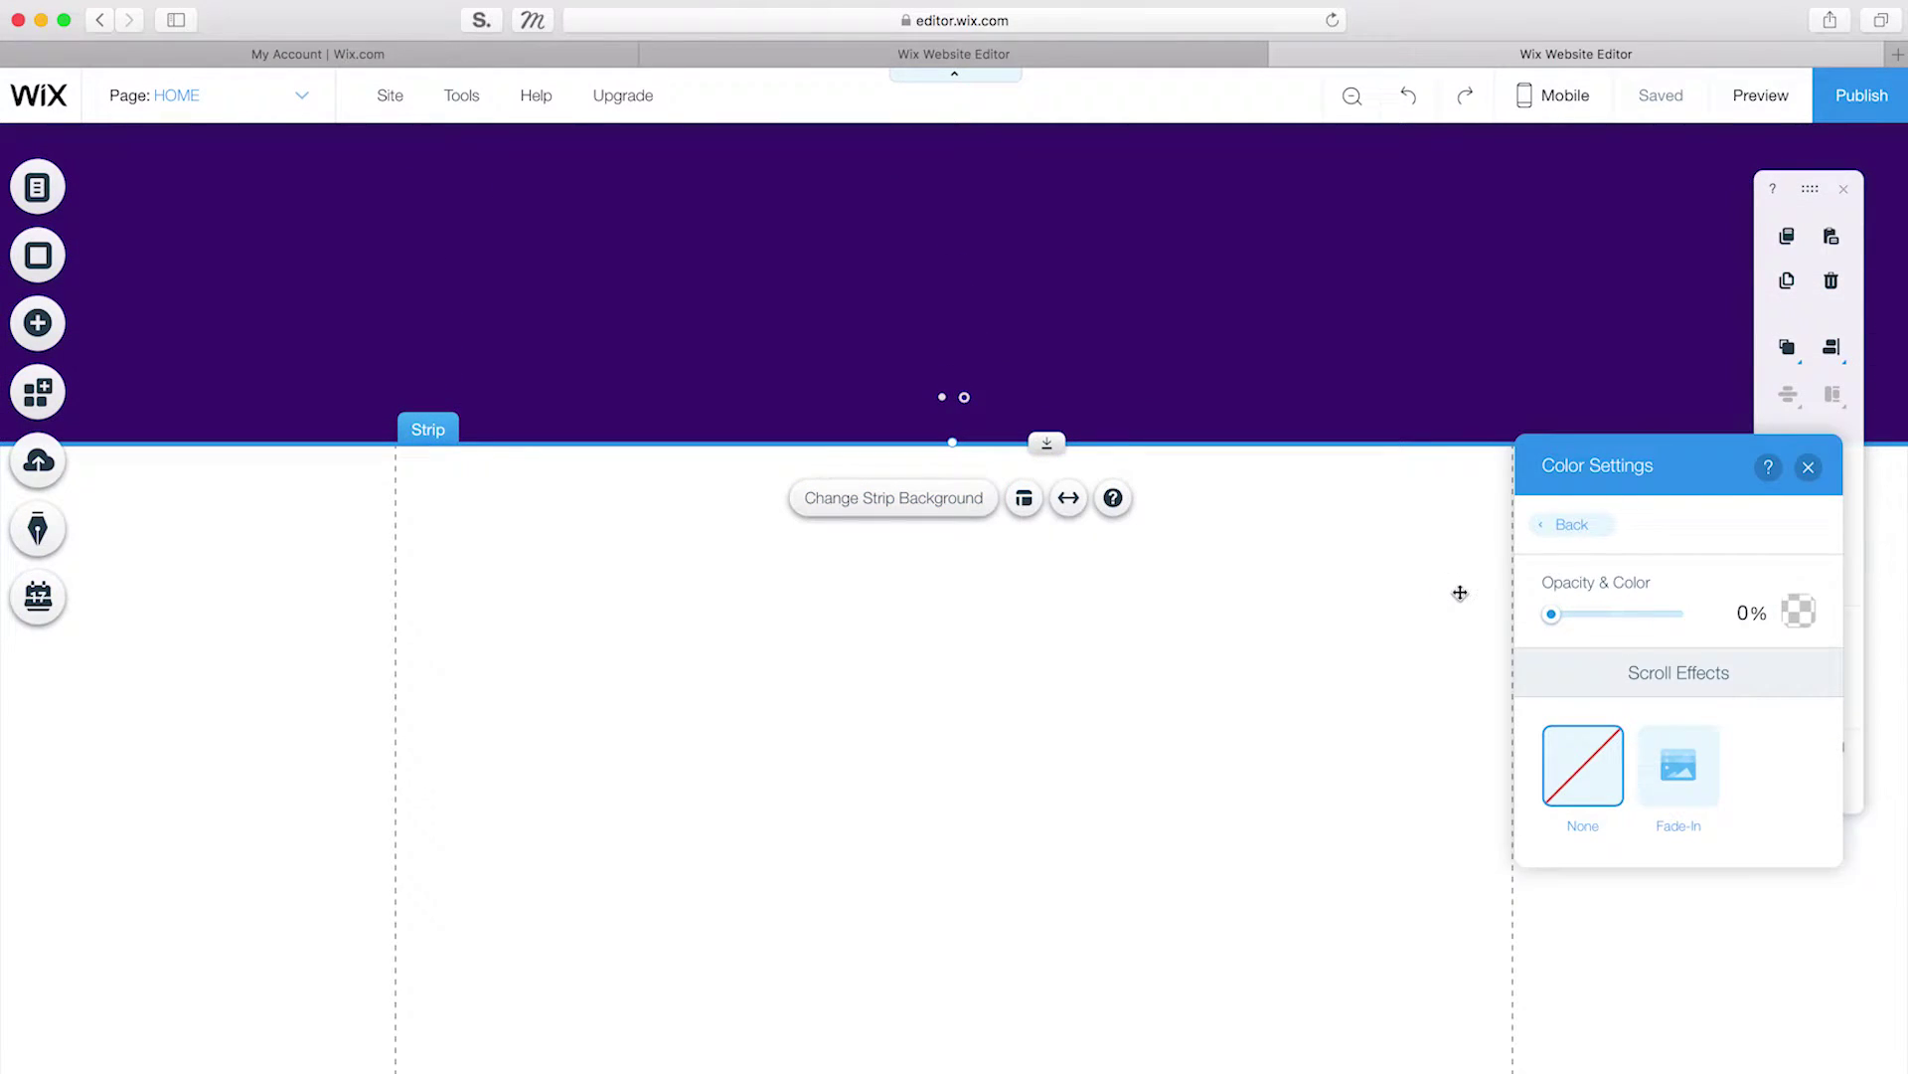
{"action": "key", "text": "ctrl+z"}
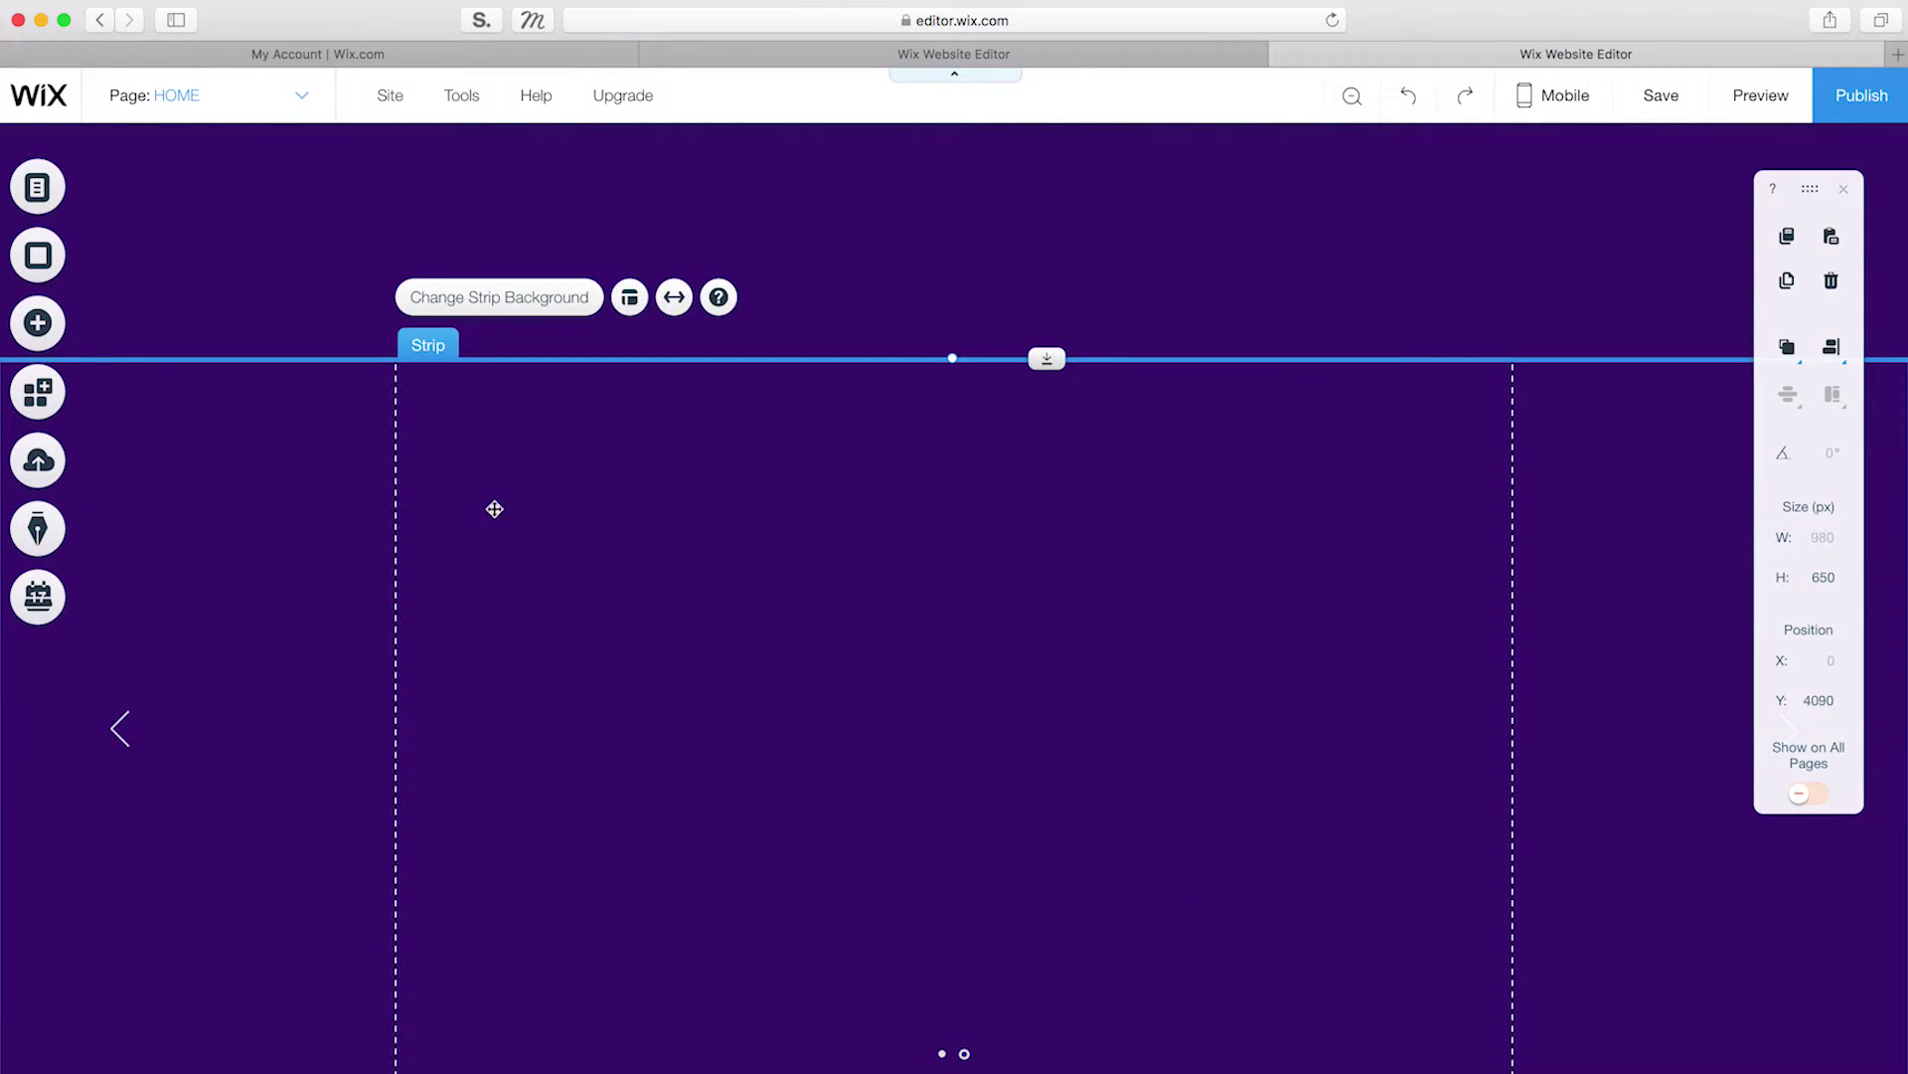
Step: Add the yellow hand image from the Playground folder to the page
{"action": "left_click", "coordinate": [35, 321]}
{"action": "mouse_move", "coordinate": [124, 231]}
{"action": "left_click", "coordinate": [398, 318]}
{"action": "scroll", "coordinate": [299, 681], "scroll_direction": "down", "scroll_amount": 5}
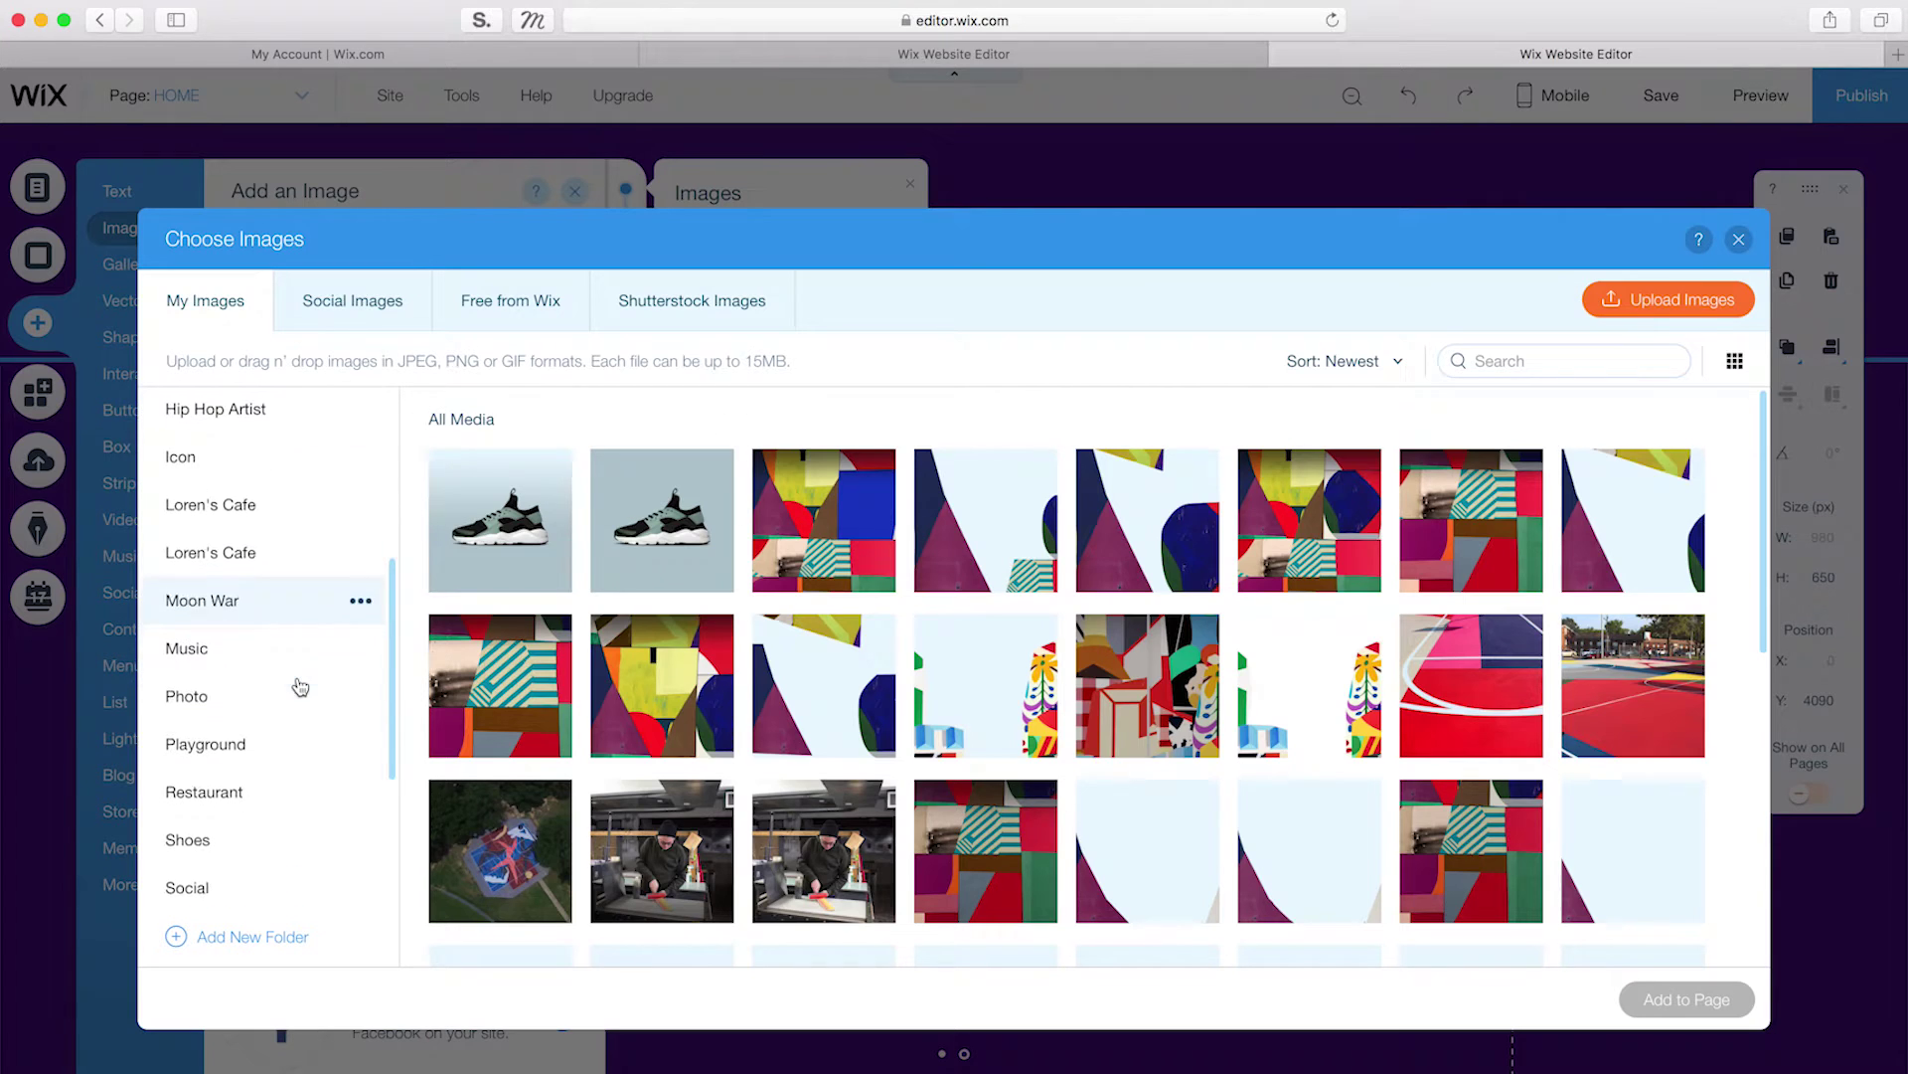
{"action": "left_click", "coordinate": [205, 731]}
{"action": "left_click", "coordinate": [499, 524]}
{"action": "left_click", "coordinate": [1687, 999]}
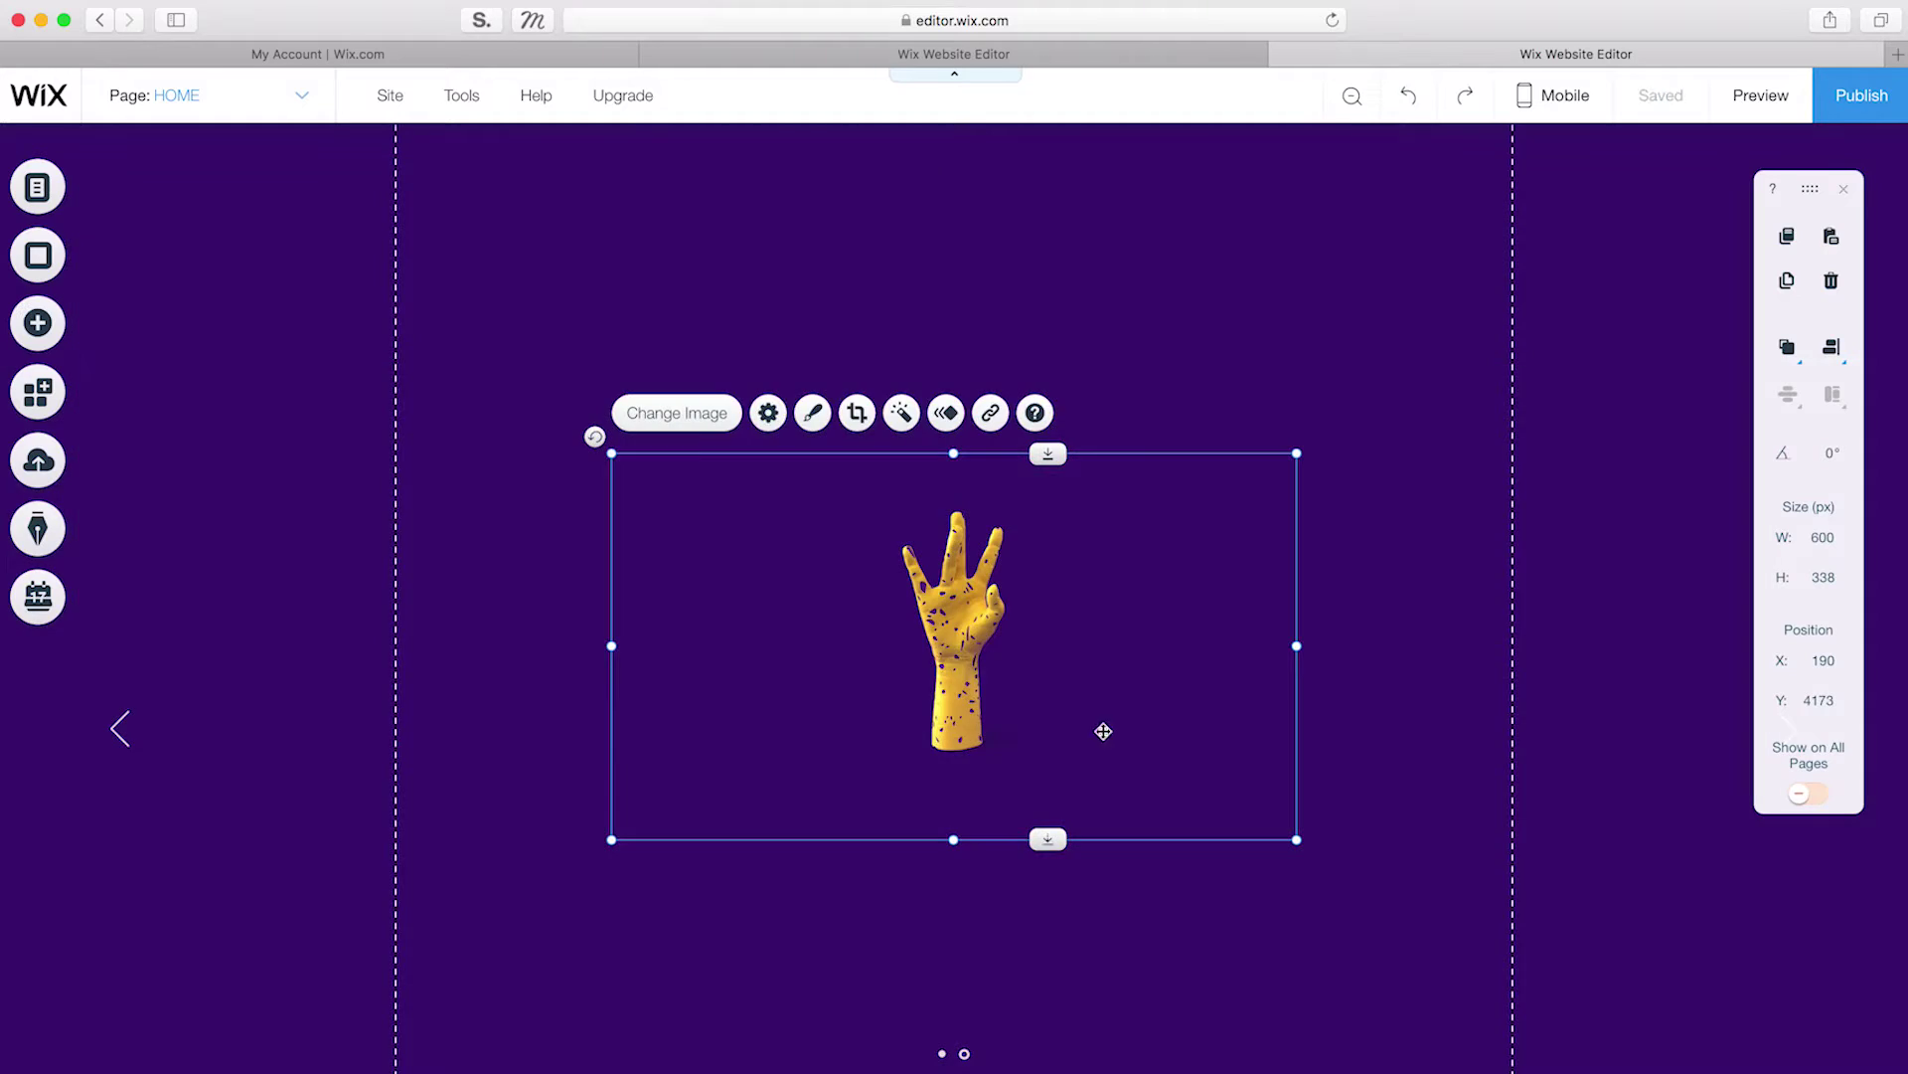
Step: Move the hand image onto the purple slide and set its height to 450 px
{"action": "left_click_drag", "start_coordinate": [1103, 728], "coordinate": [982, 707]}
{"action": "left_click", "coordinate": [1823, 577]}
{"action": "type", "text": "450"}
{"action": "key", "text": "Return"}
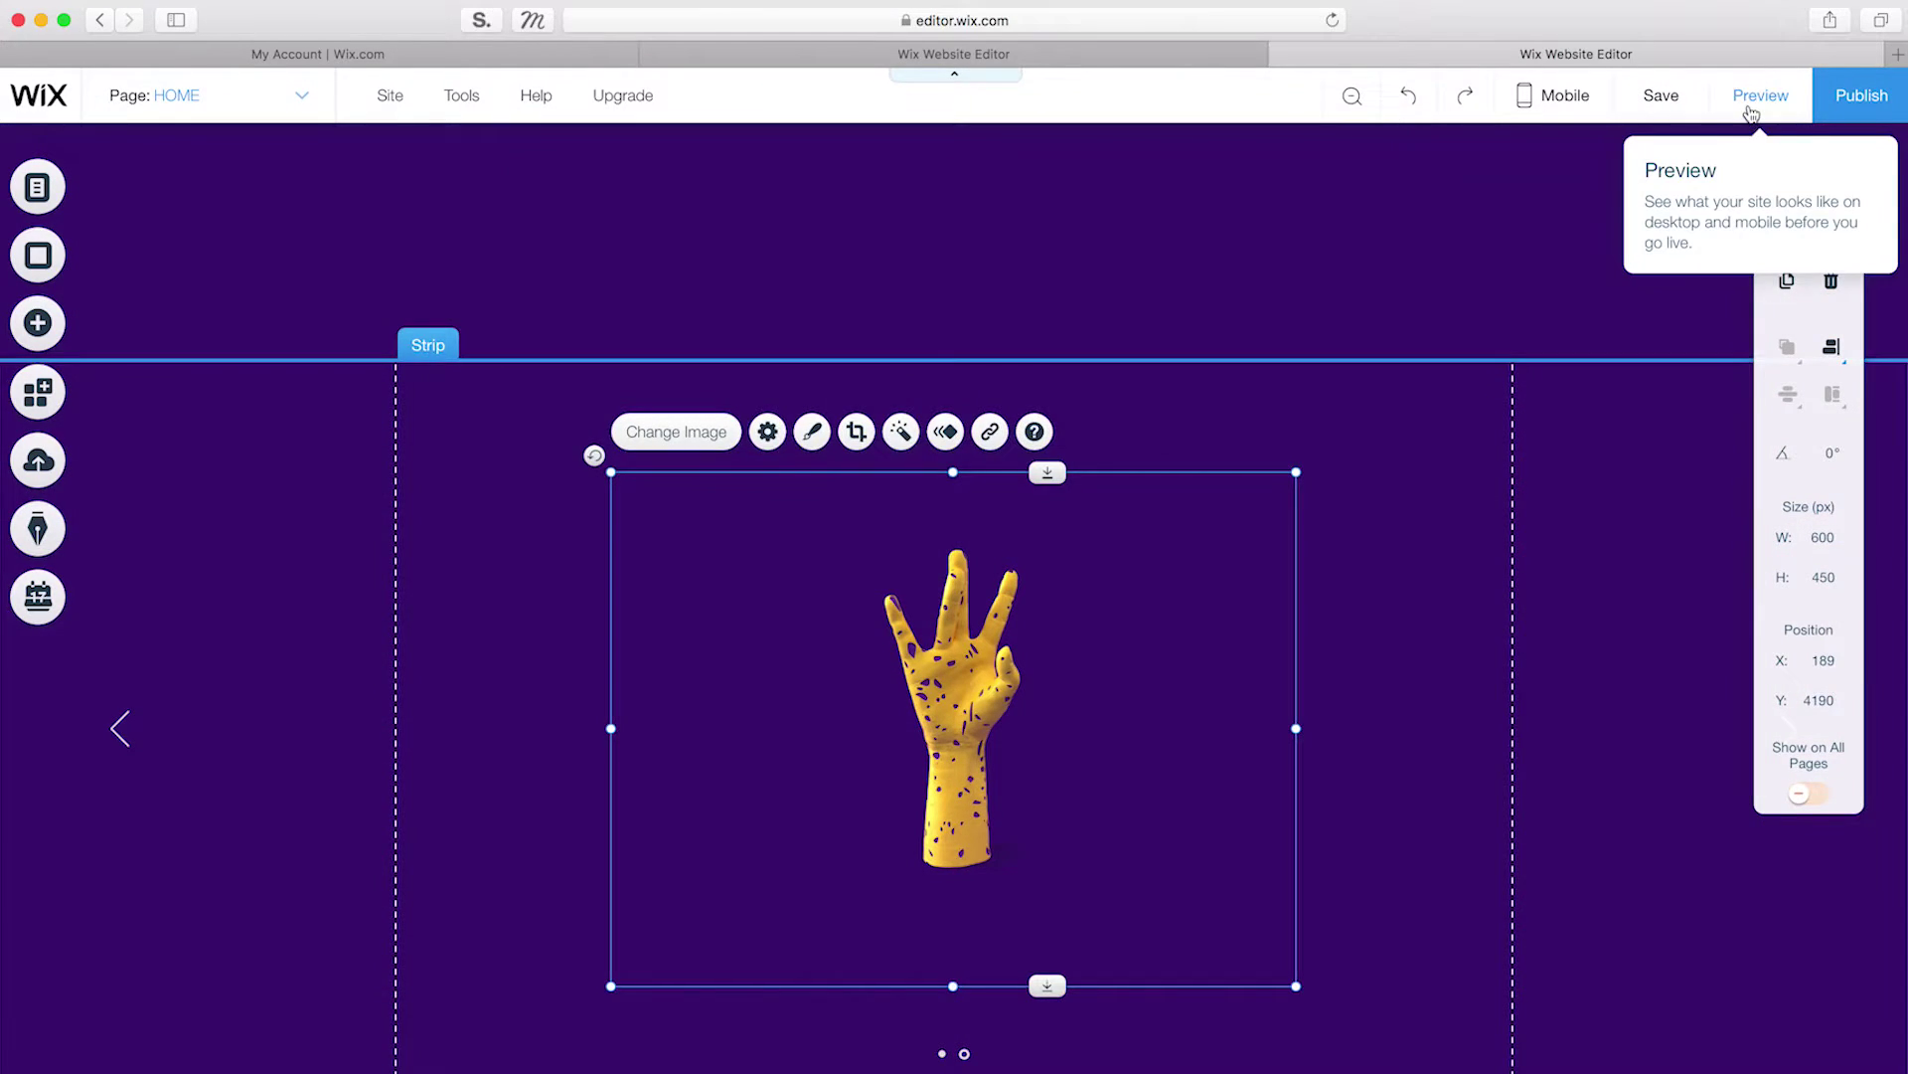
Step: Preview the page as visitors see it, then return to the editor
{"action": "left_click", "coordinate": [1760, 94]}
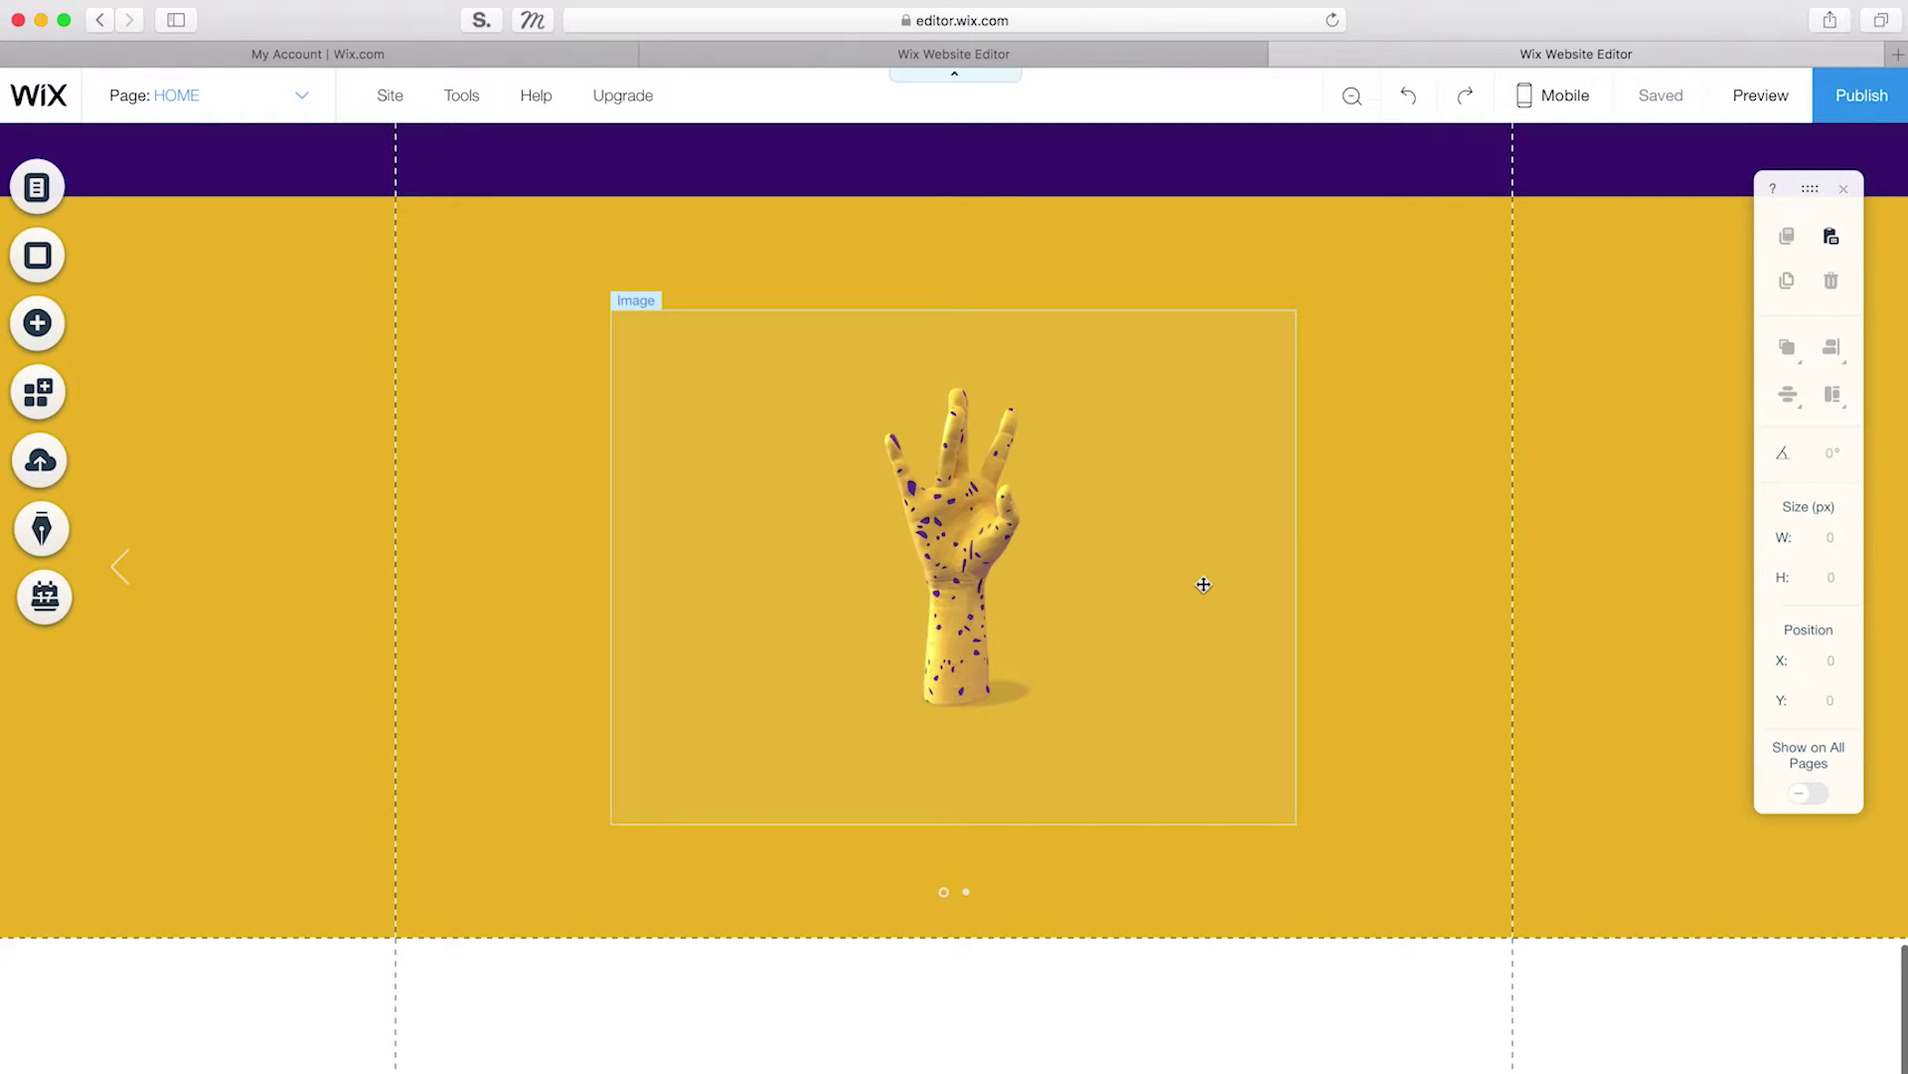
Step: Add the forest video strip at 1080 px tall
{"action": "left_click", "coordinate": [38, 323]}
{"action": "left_click", "coordinate": [340, 624]}
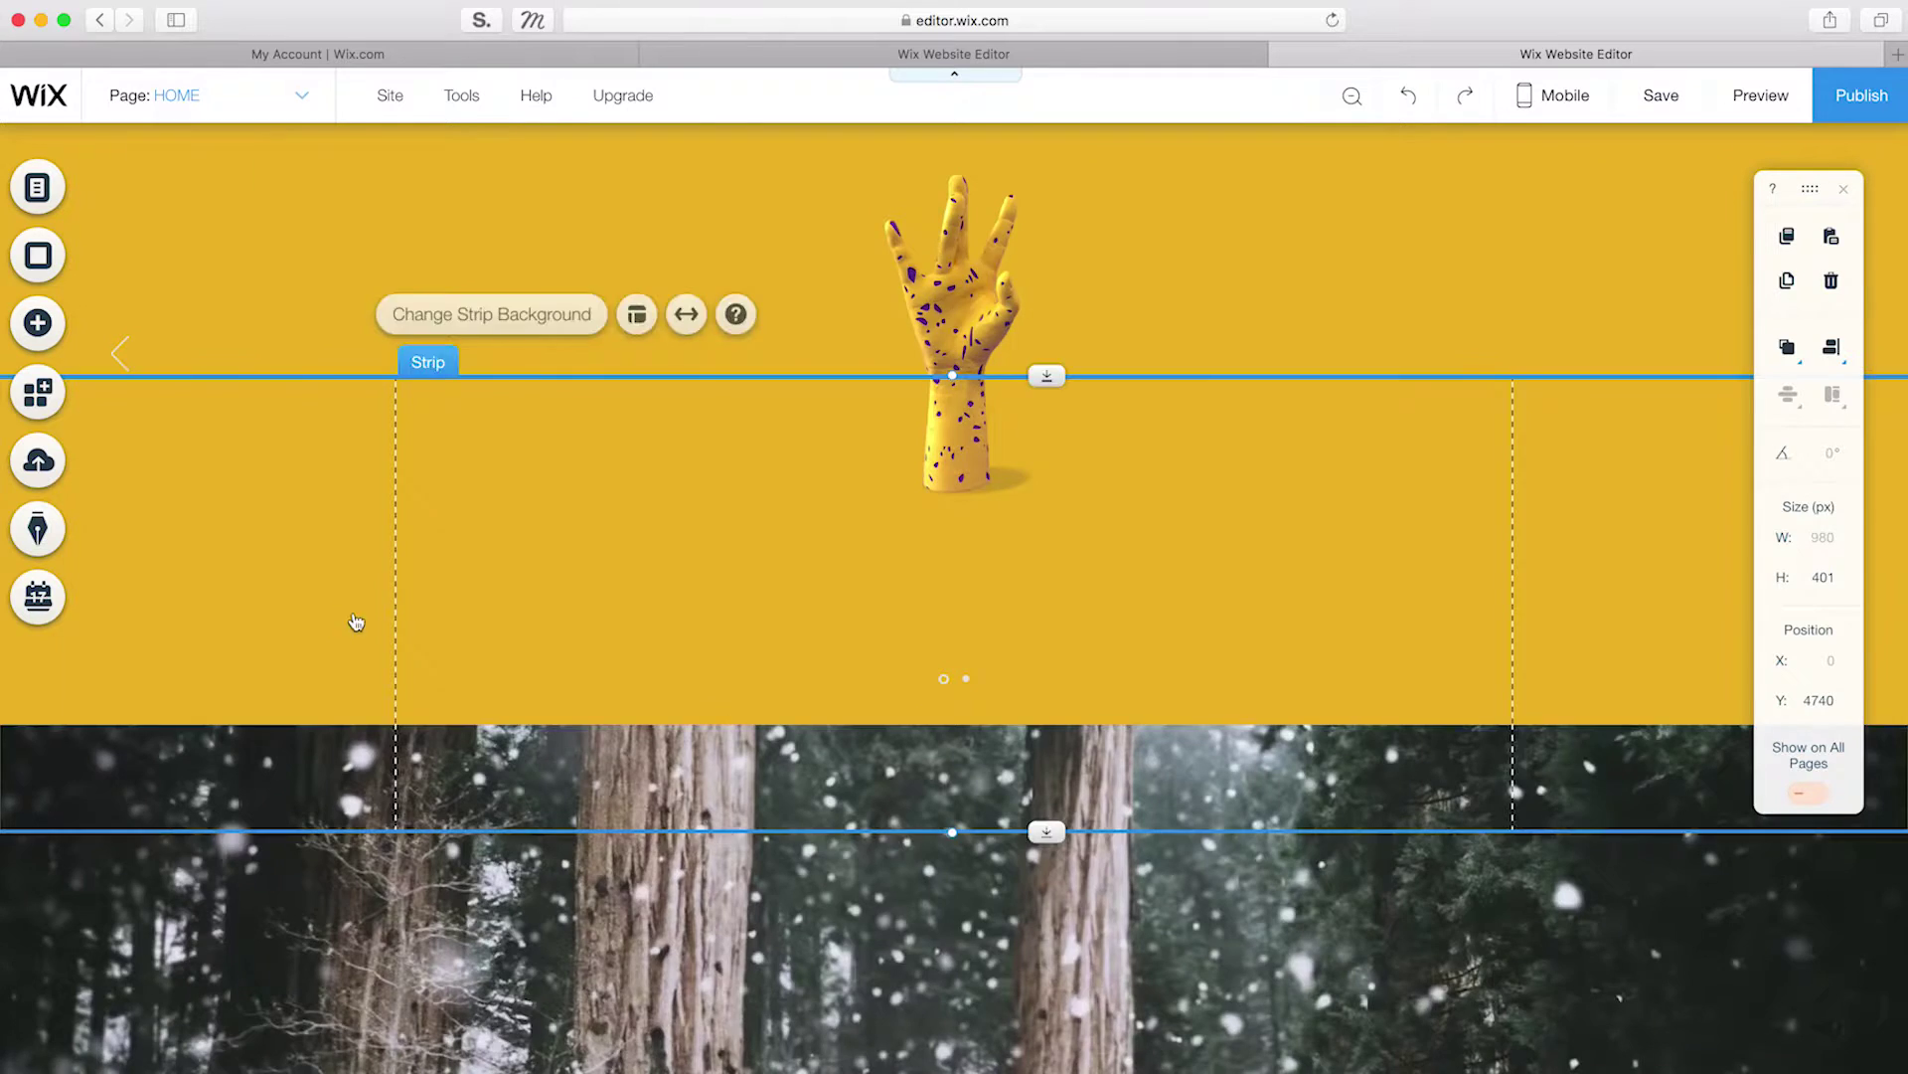
{"action": "type", "text": "1080"}
{"action": "key", "text": "Return"}
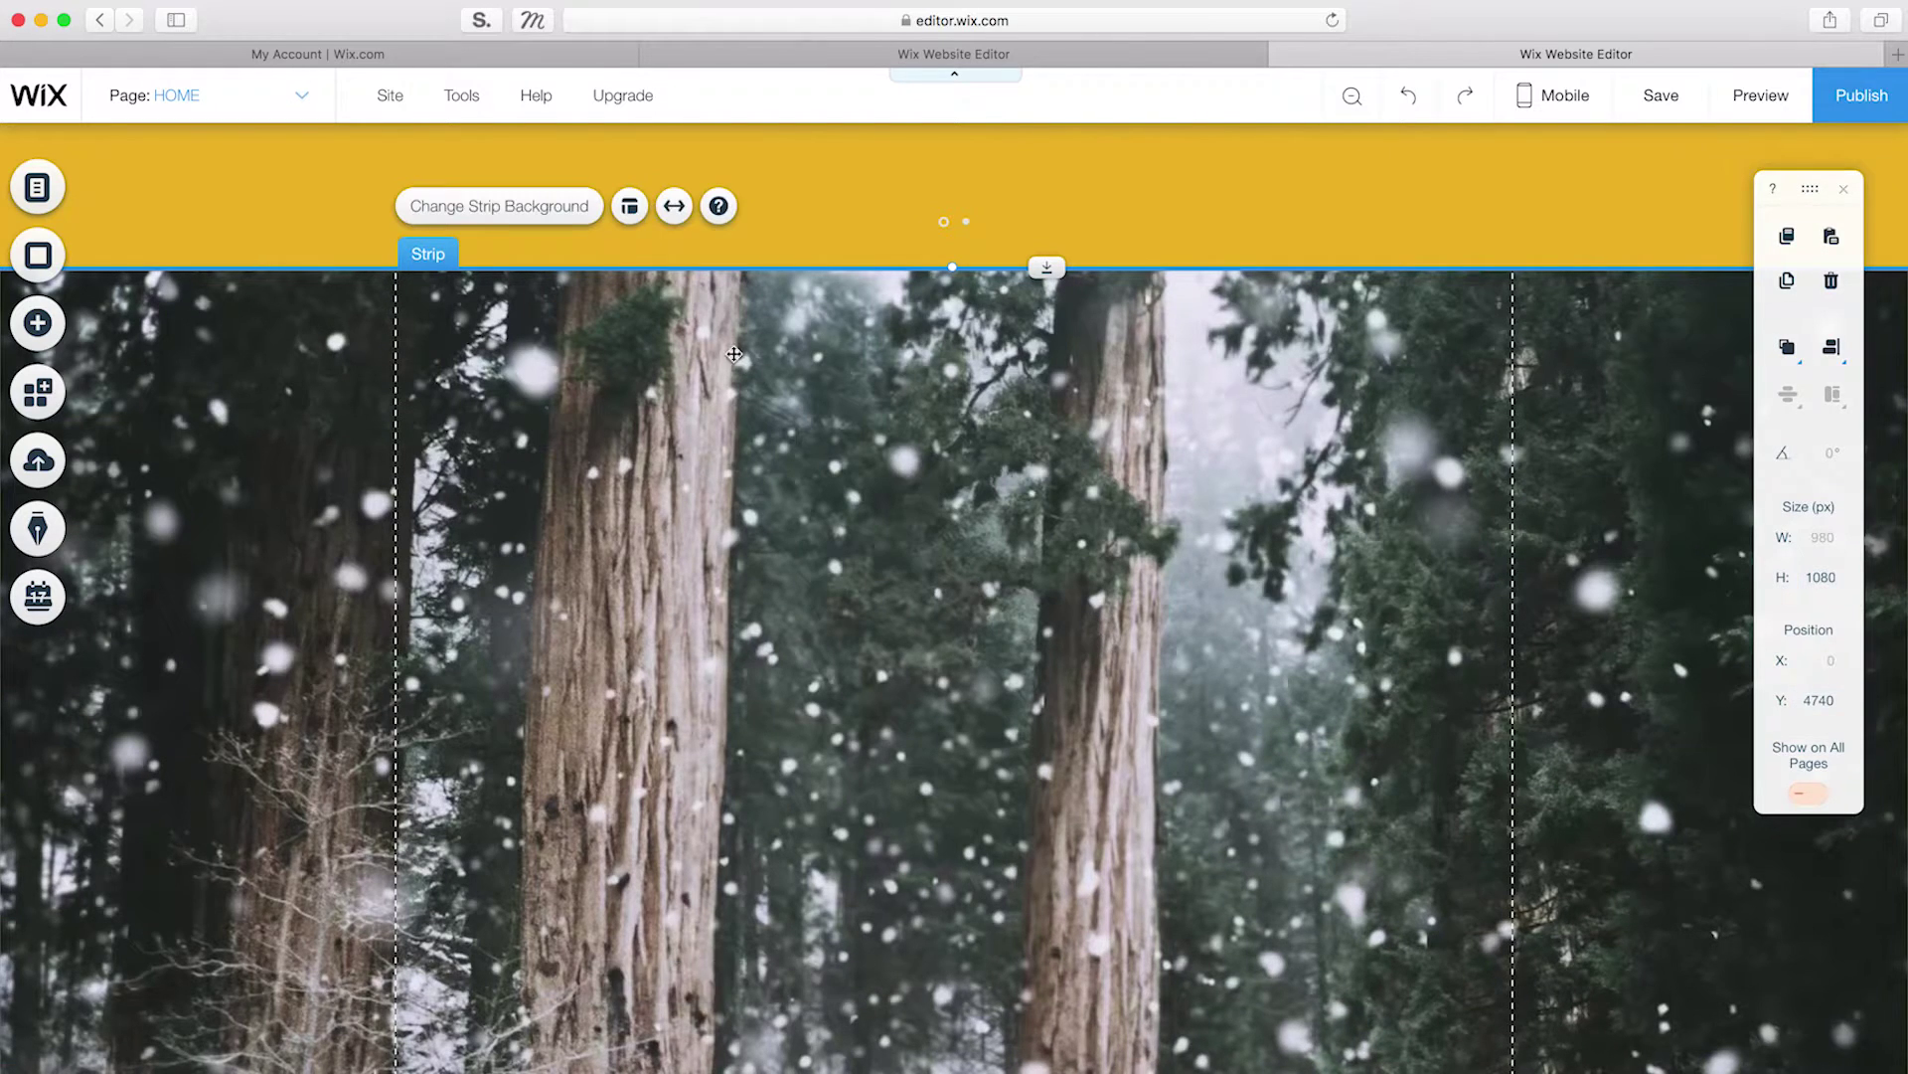
Step: Replace the strip's background with the hand video from the Playground folder
{"action": "left_click", "coordinate": [563, 211]}
{"action": "left_click", "coordinate": [1779, 500]}
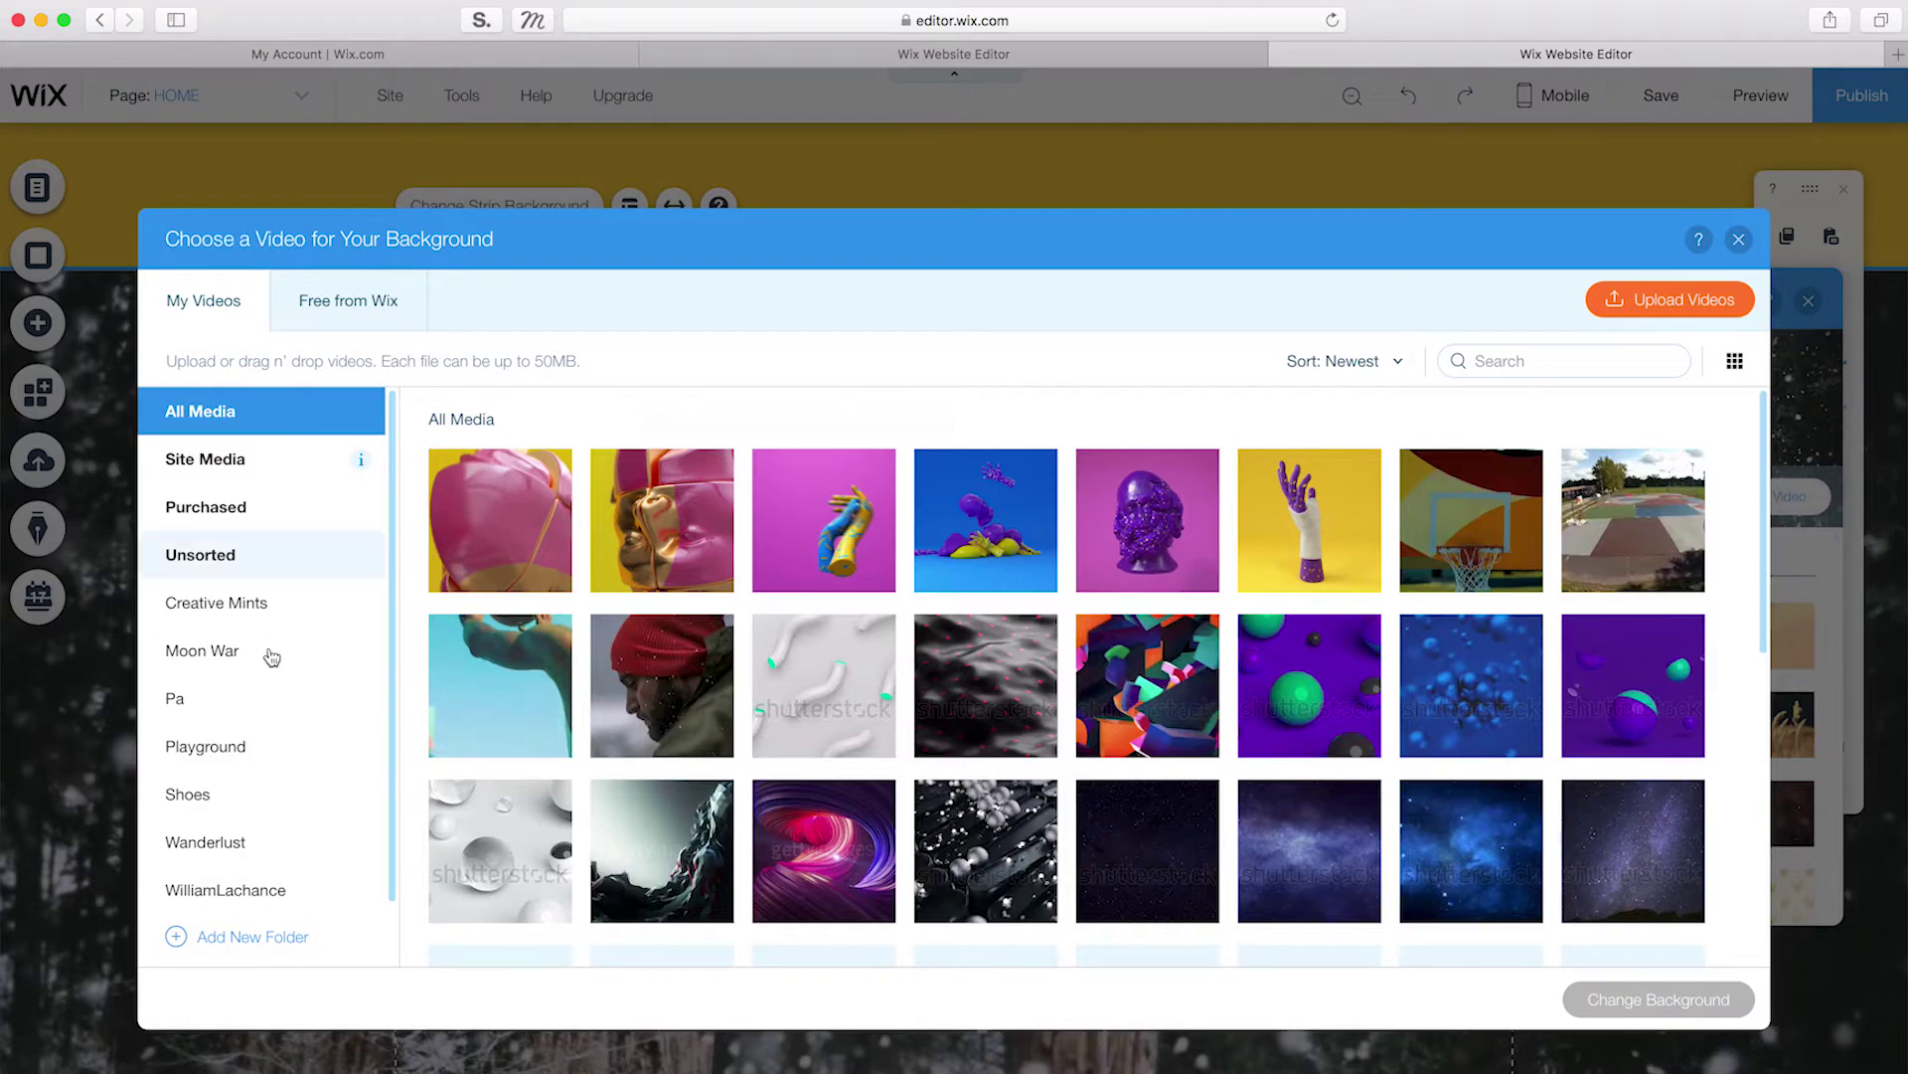
{"action": "left_click", "coordinate": [224, 742]}
{"action": "left_click", "coordinate": [984, 516]}
{"action": "left_click", "coordinate": [1661, 997]}
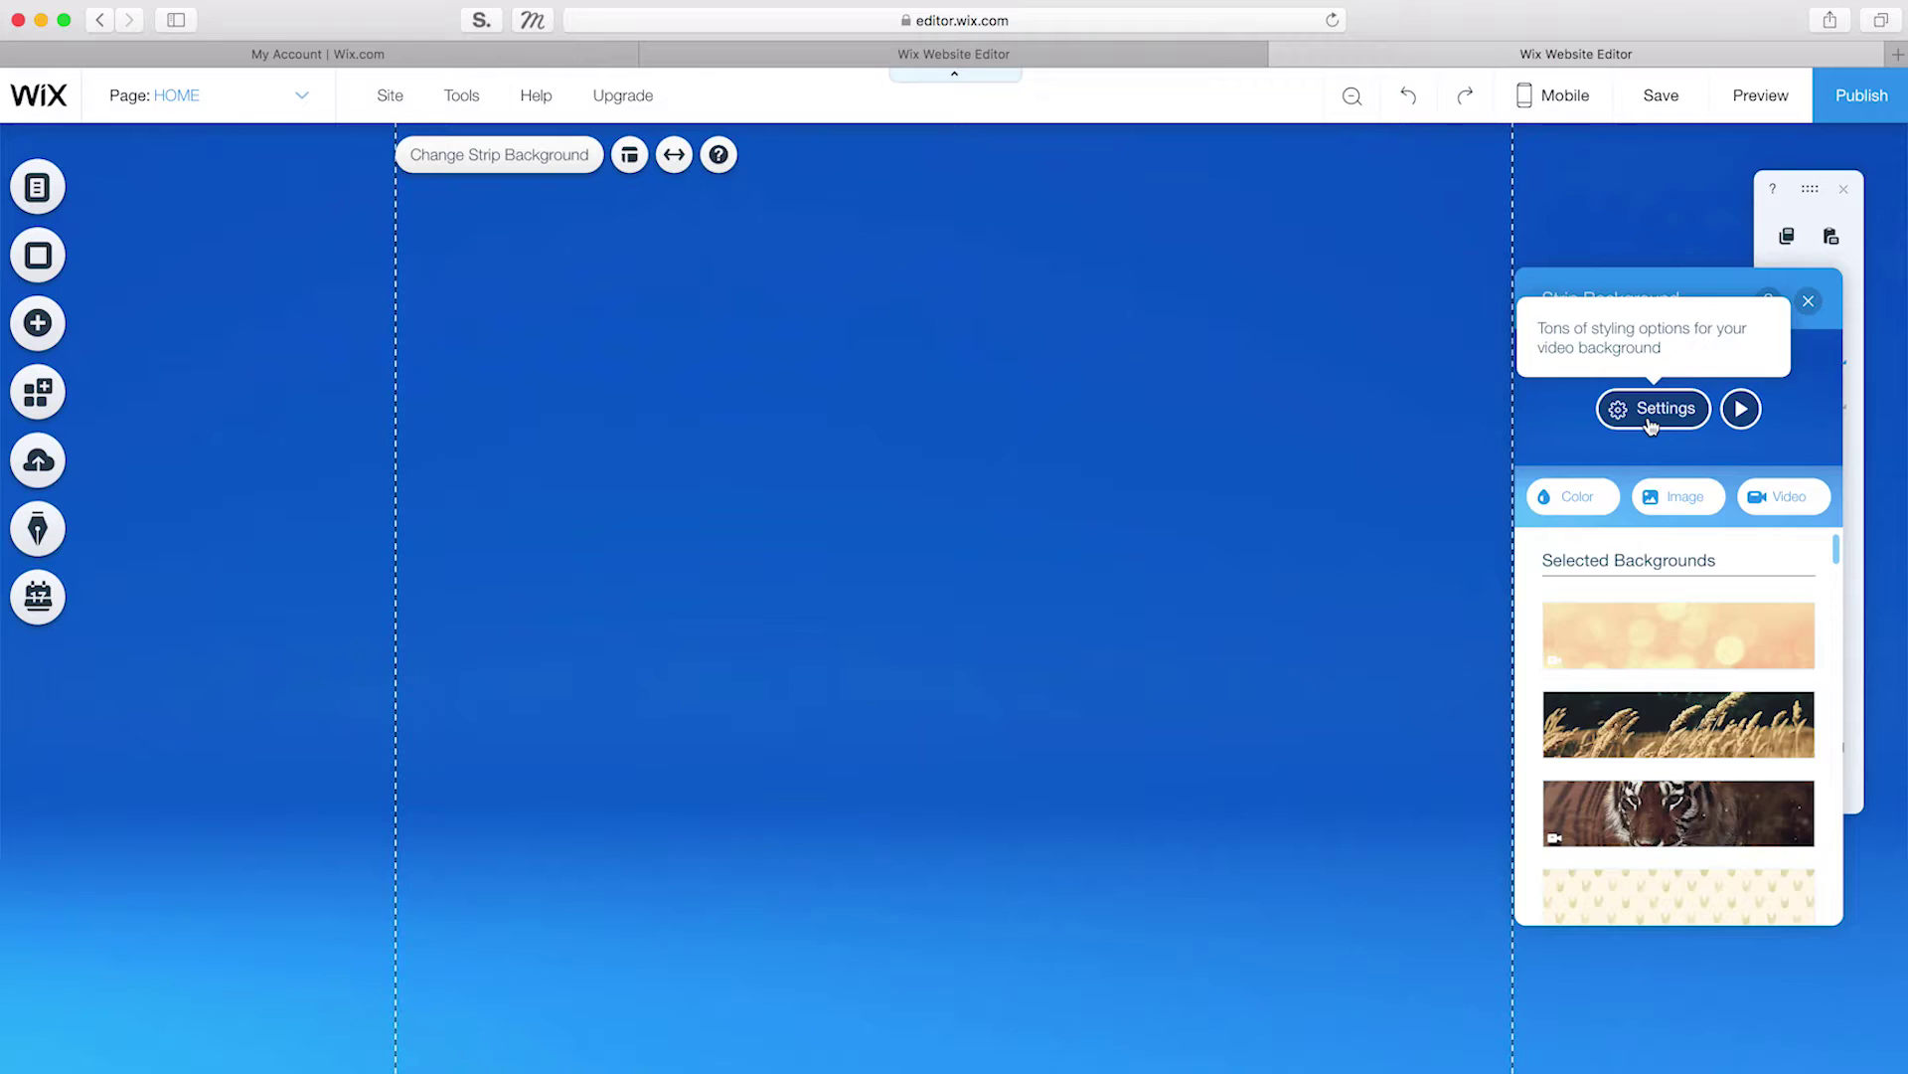
{"action": "left_click", "coordinate": [1620, 430]}
{"action": "scroll", "coordinate": [1579, 914], "scroll_direction": "down", "scroll_amount": 3}
{"action": "left_click", "coordinate": [1578, 918]}
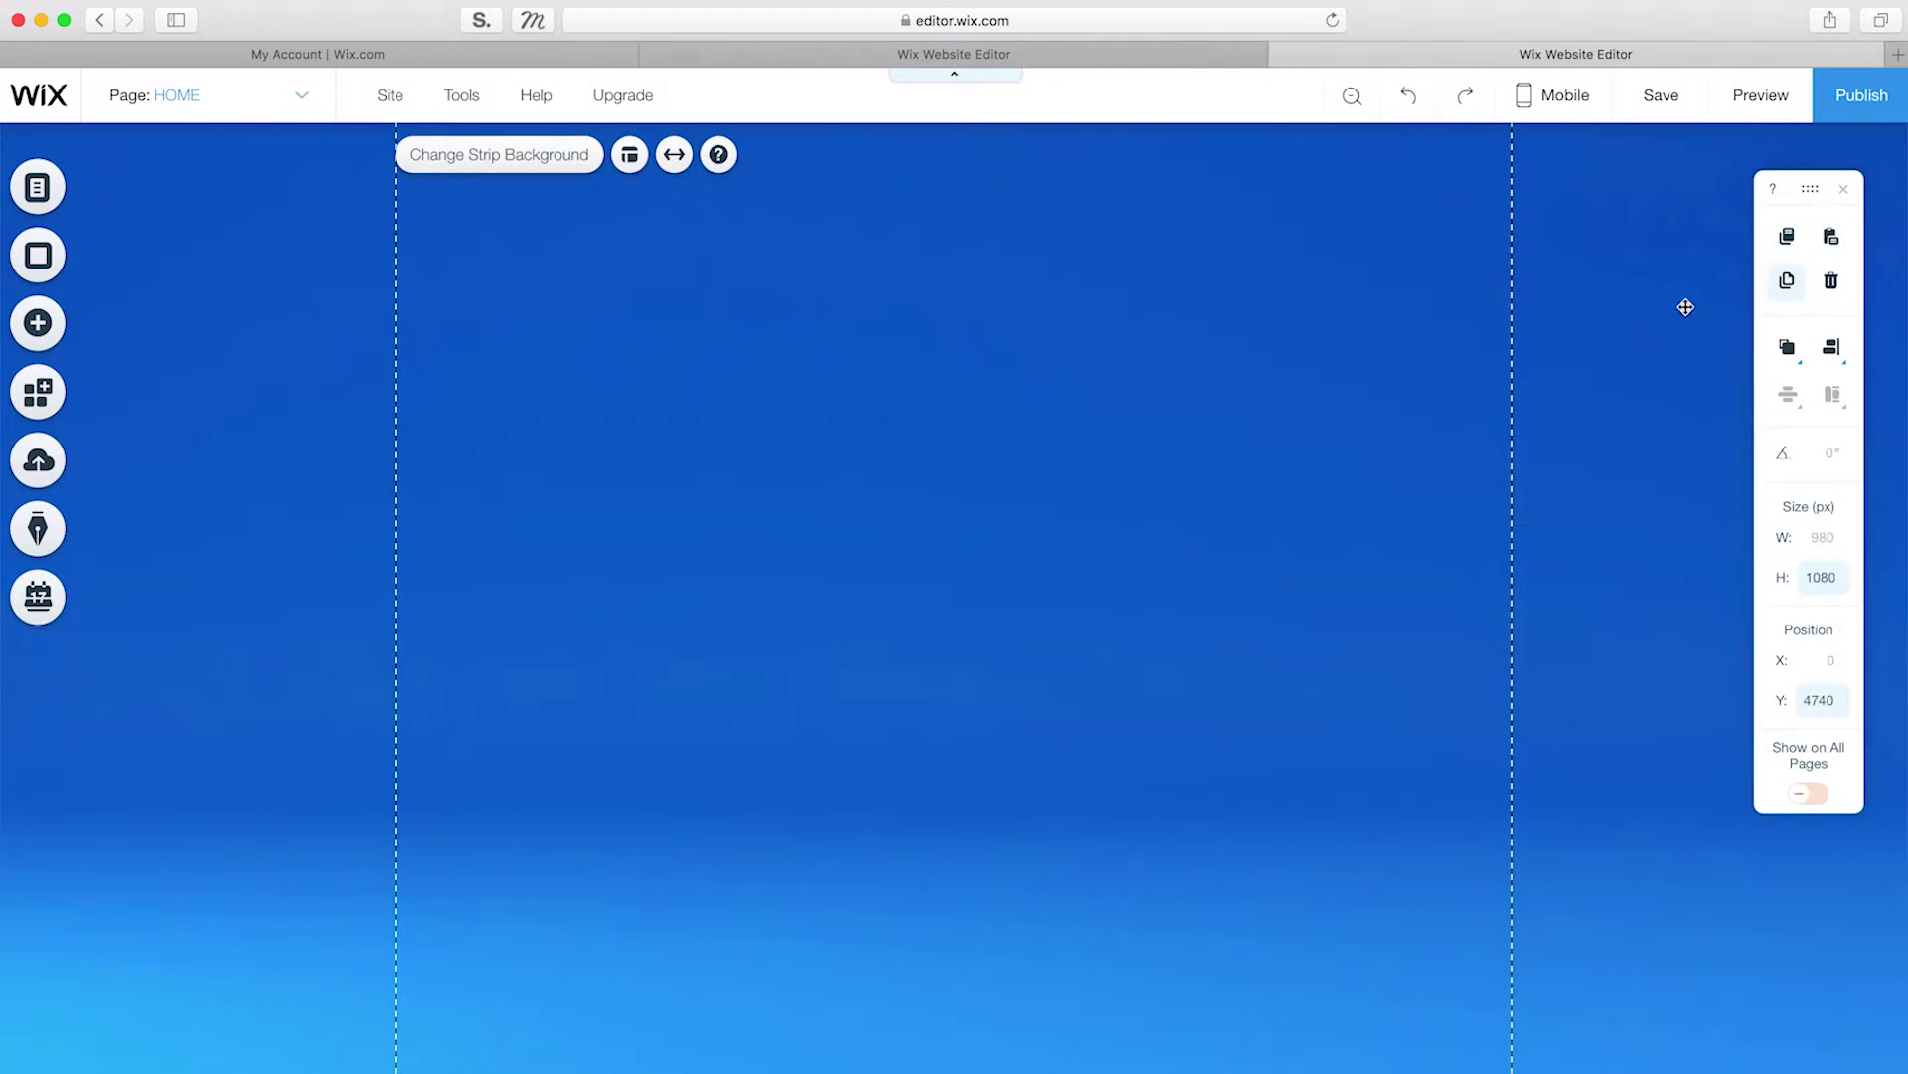
{"action": "scroll", "coordinate": [182, 455], "scroll_direction": "up", "scroll_amount": 10}
{"action": "scroll", "coordinate": [181, 464], "scroll_direction": "down", "scroll_amount": 5}
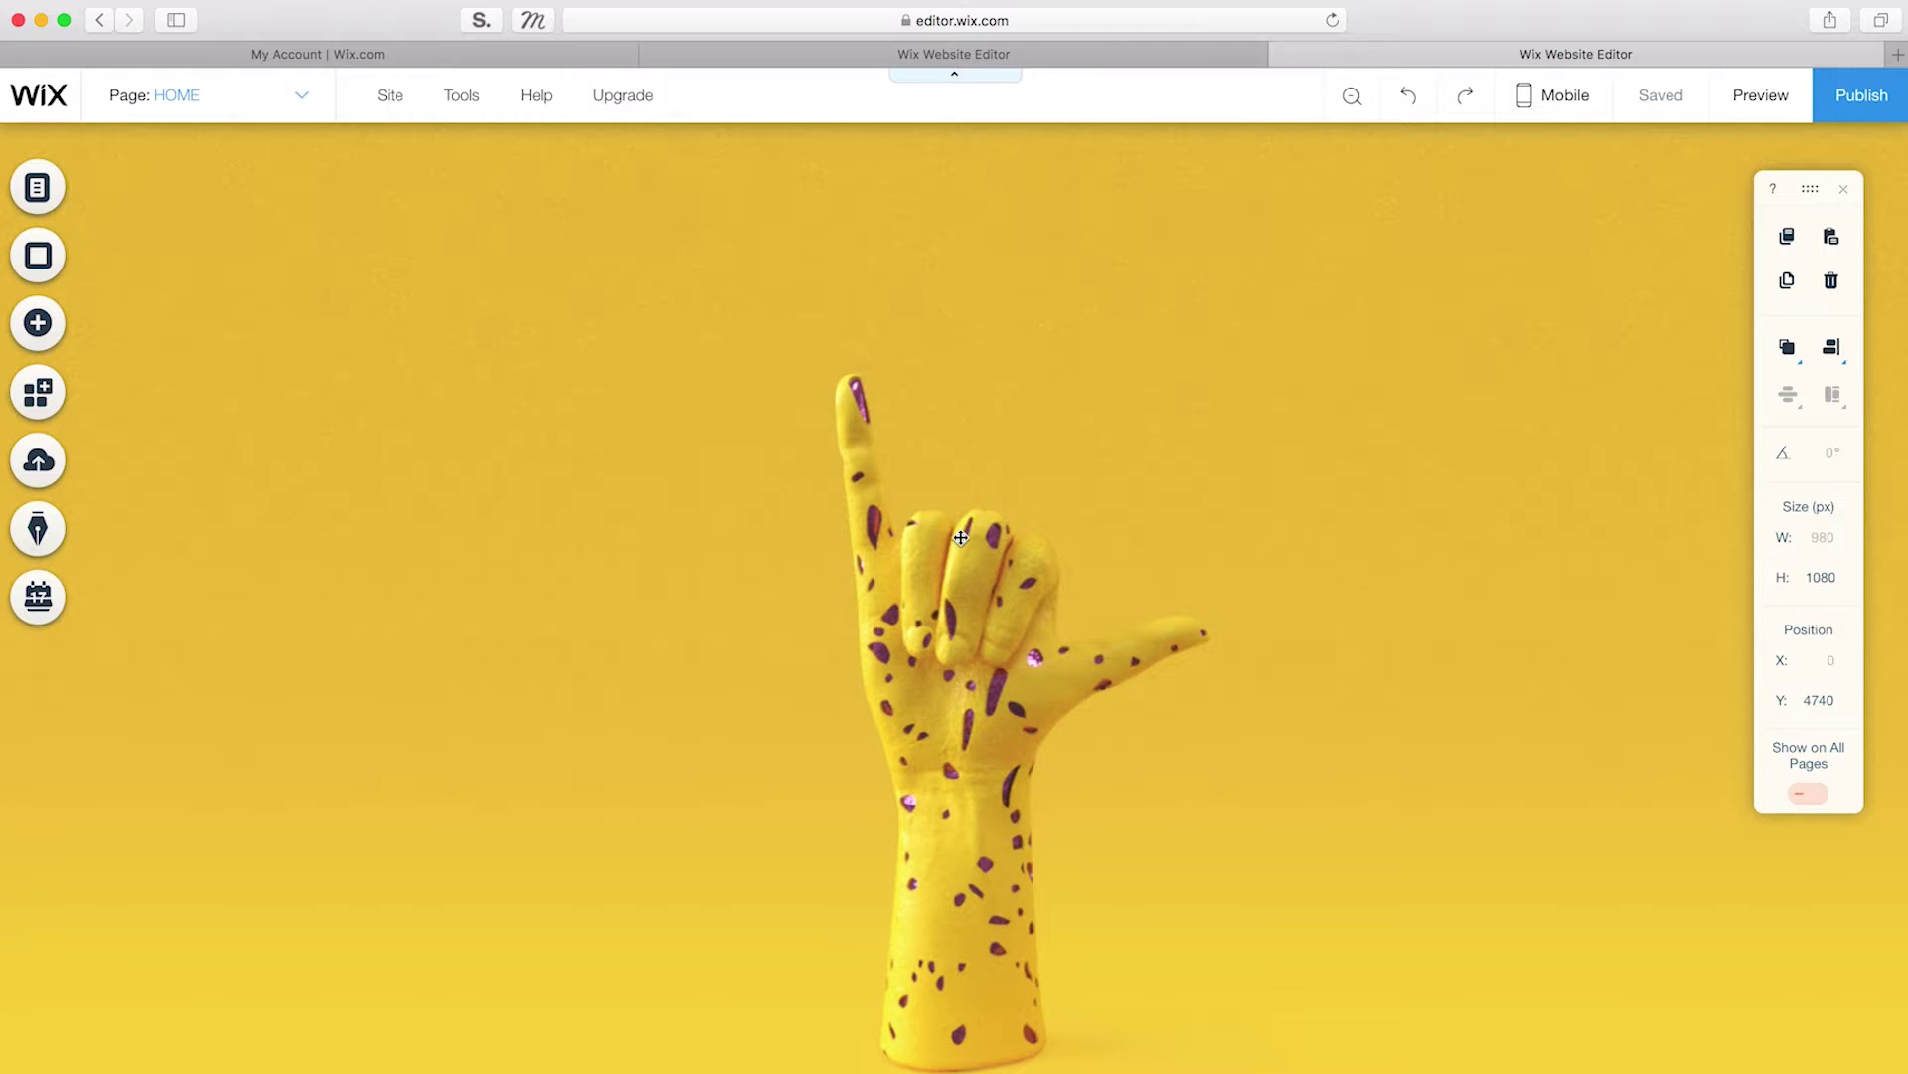
Step: Send the overlapping strip to the back, so the hand disappears and the strip shows plain yellow
{"action": "right_click", "coordinate": [960, 537]}
{"action": "mouse_move", "coordinate": [963, 542]}
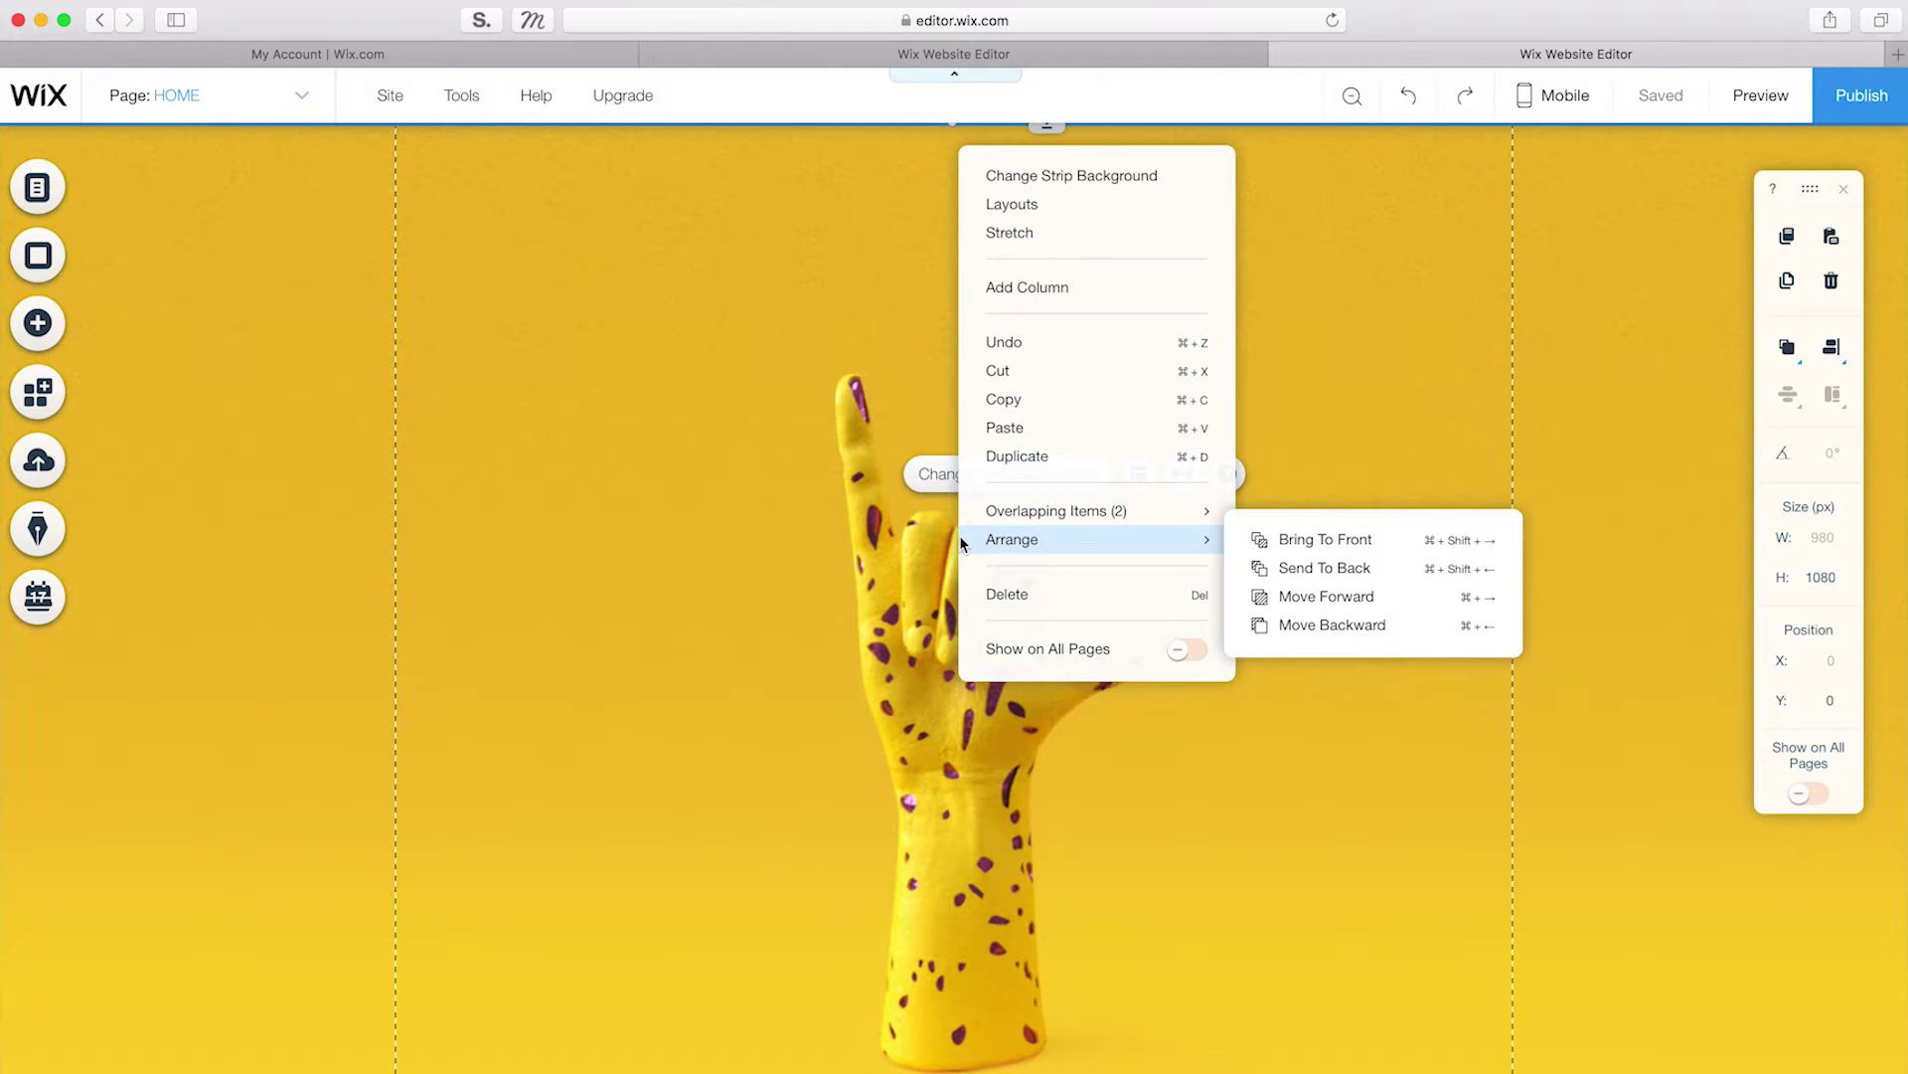
{"action": "left_click", "coordinate": [1303, 572]}
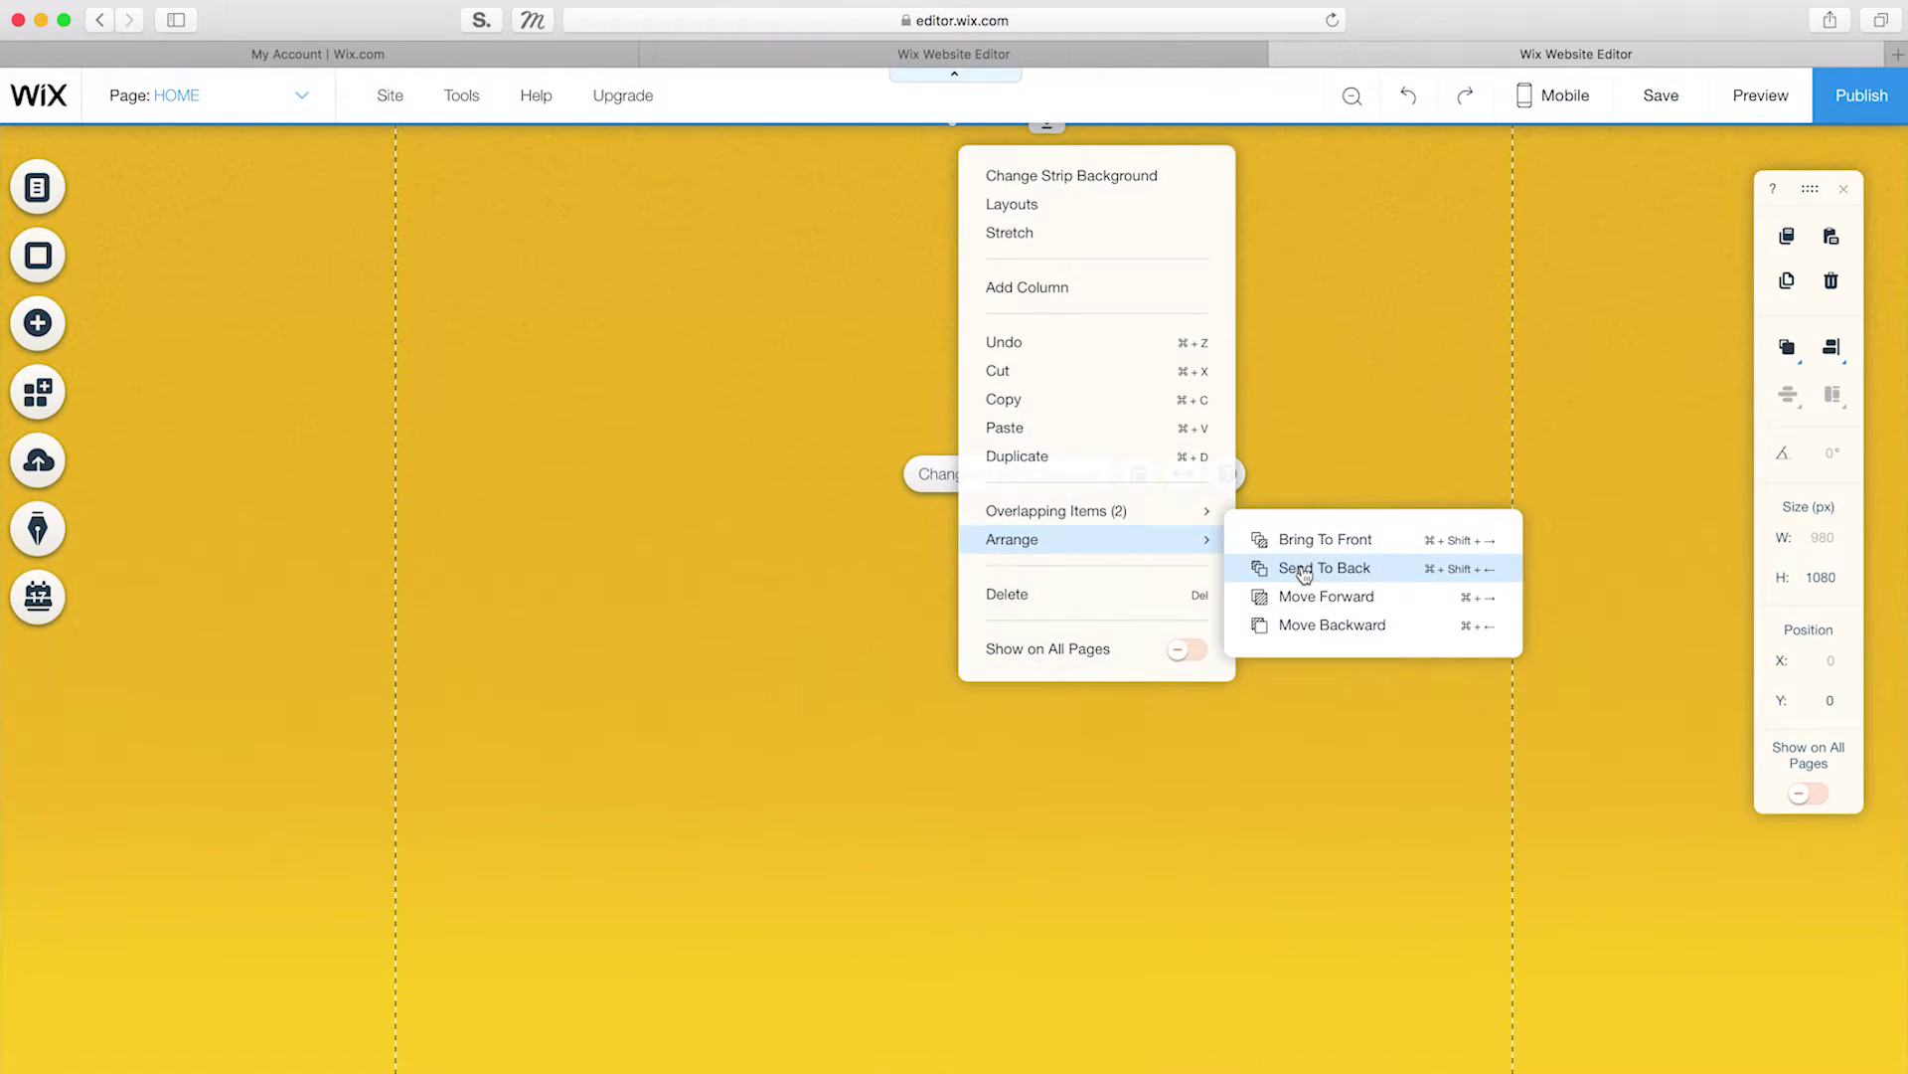
{"action": "left_click", "coordinate": [827, 778]}
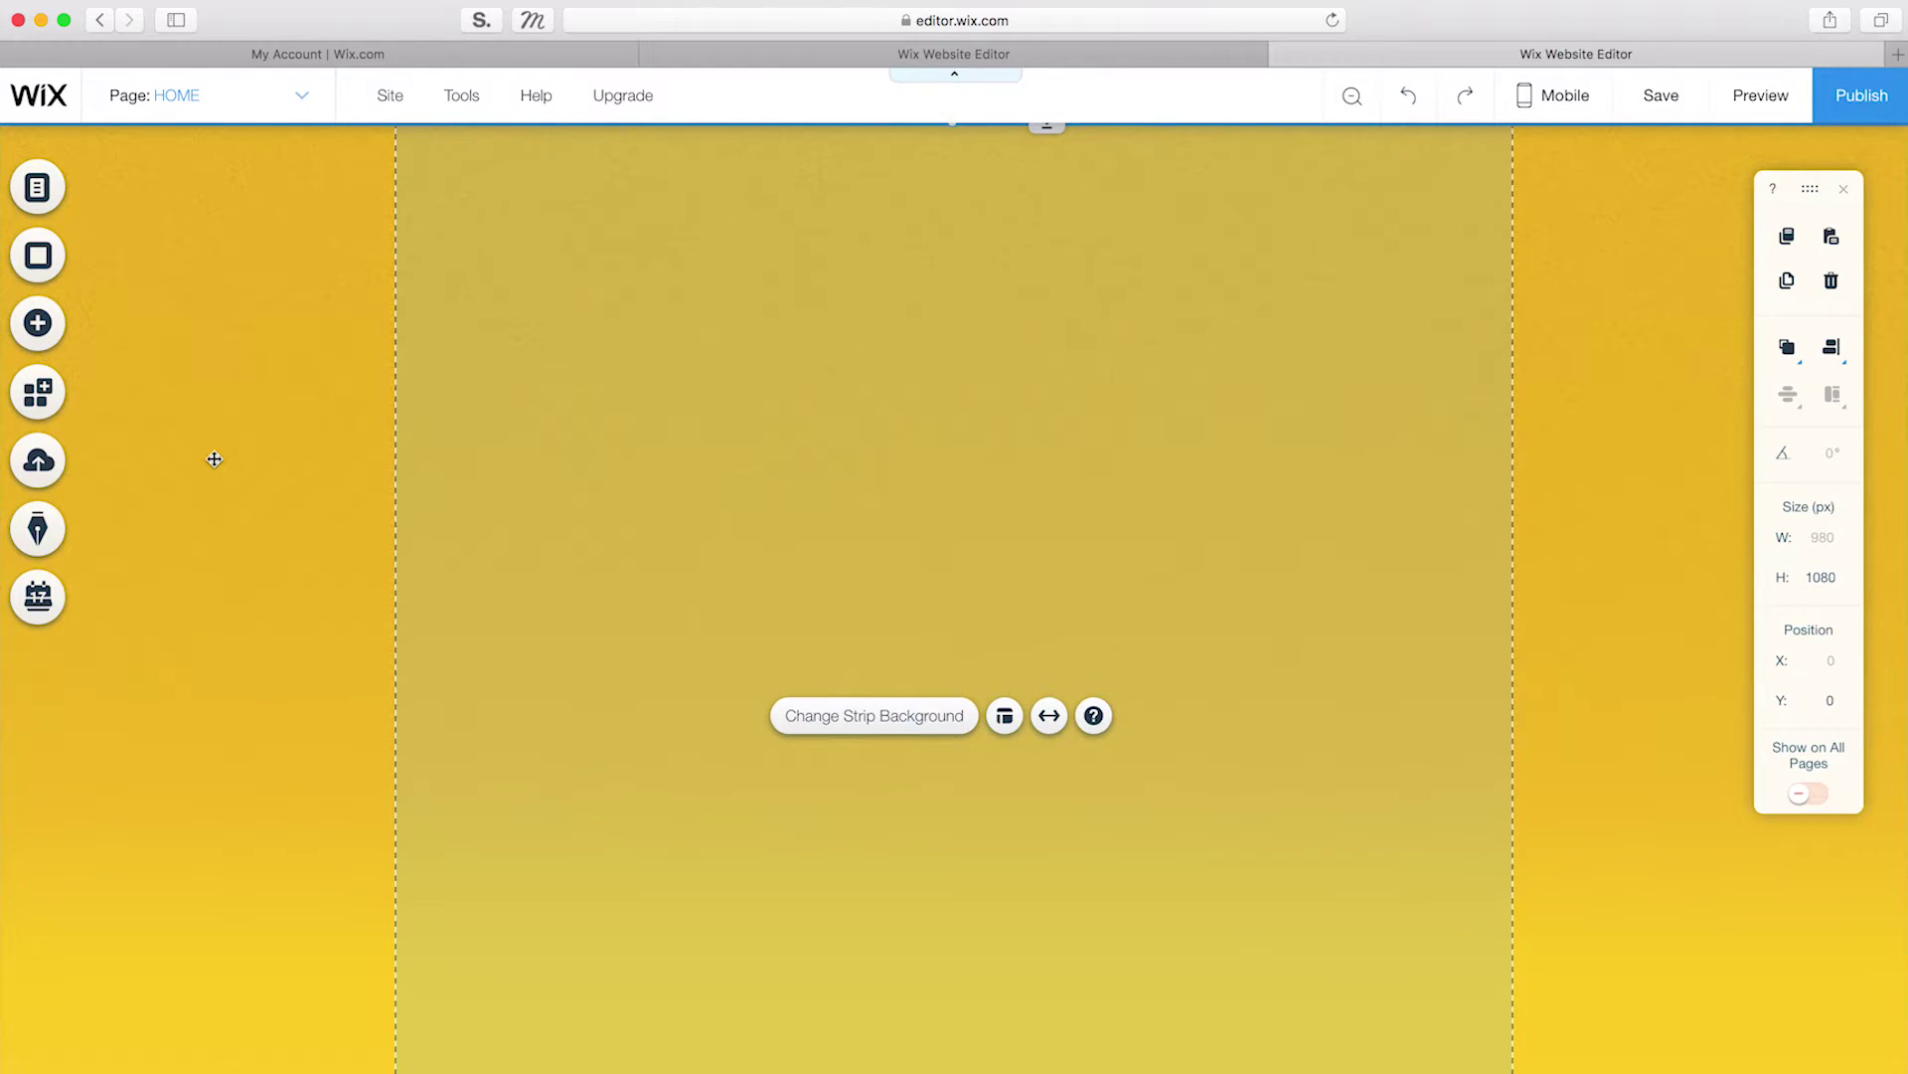
Step: Add a Page Title in the Huge Heading theme, centre-aligned and stretched to full page width
{"action": "left_click", "coordinate": [37, 324]}
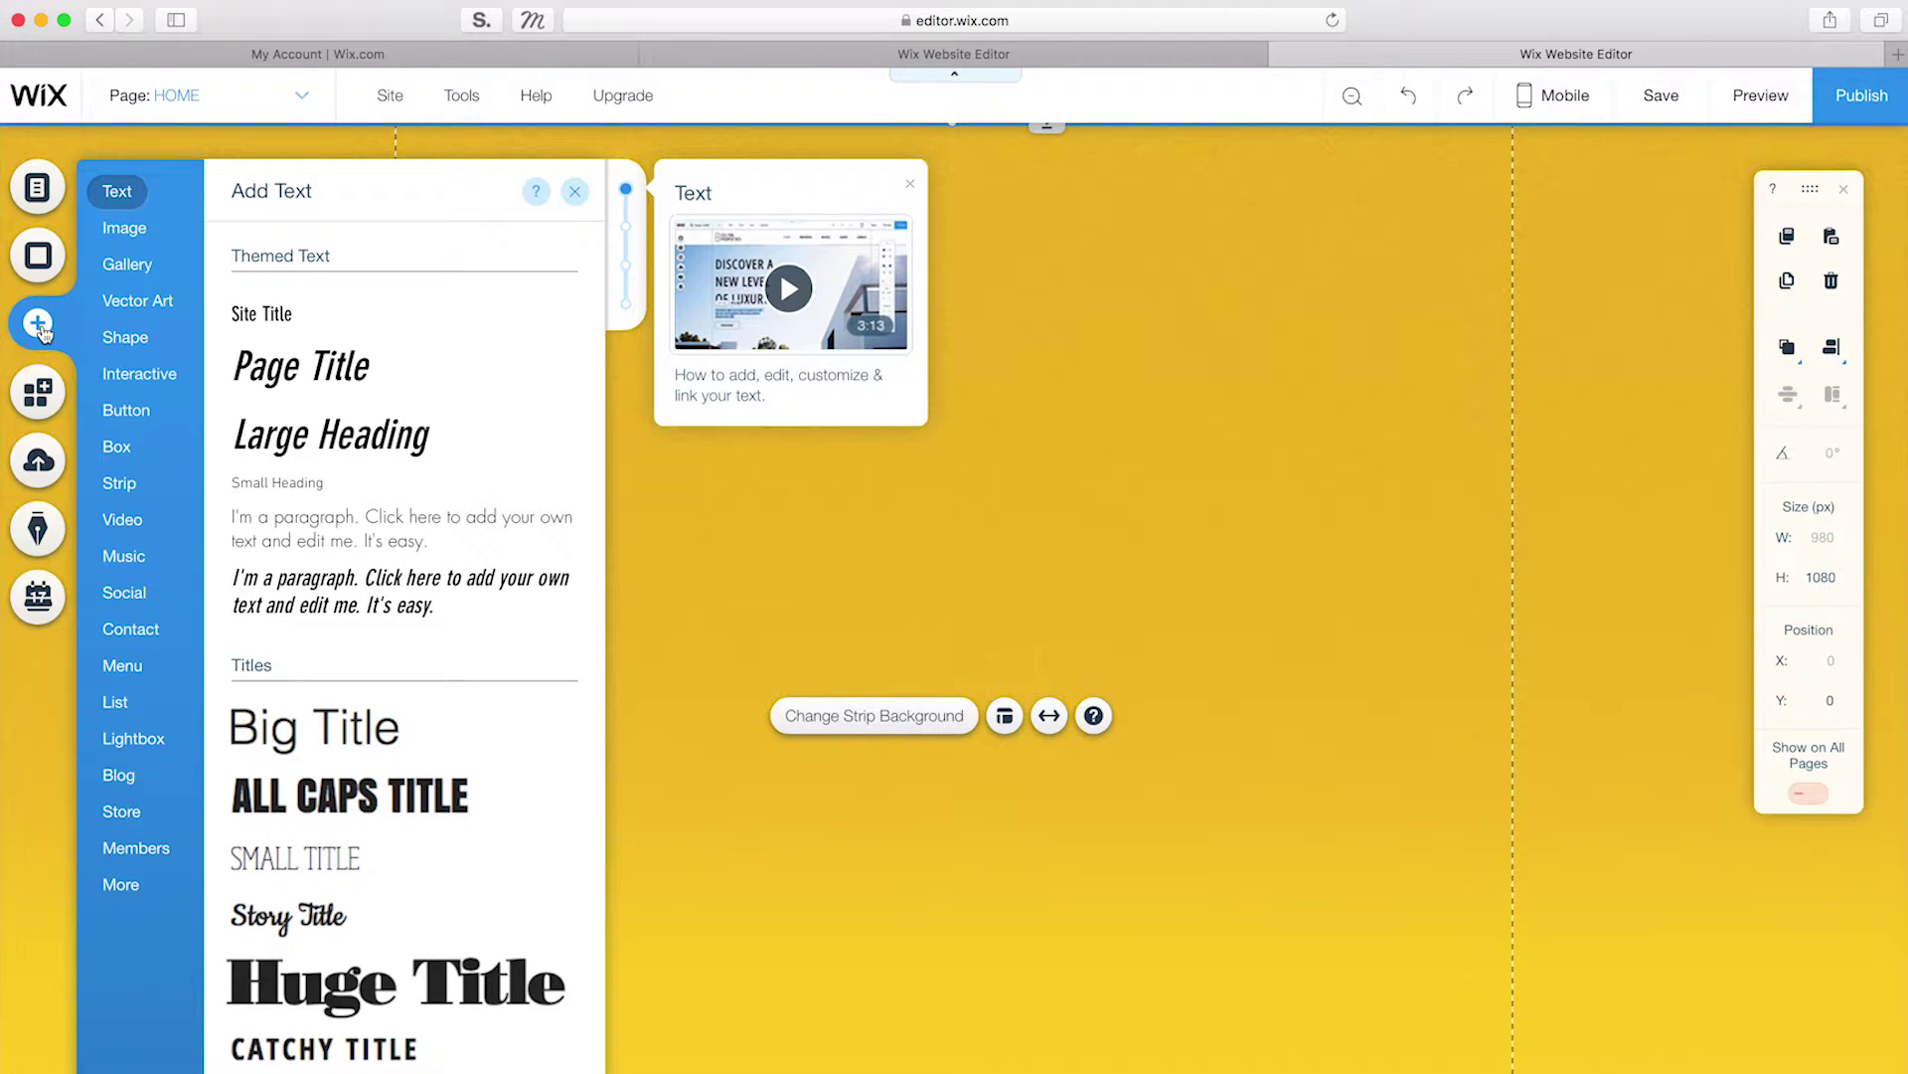
{"action": "left_click", "coordinate": [294, 382]}
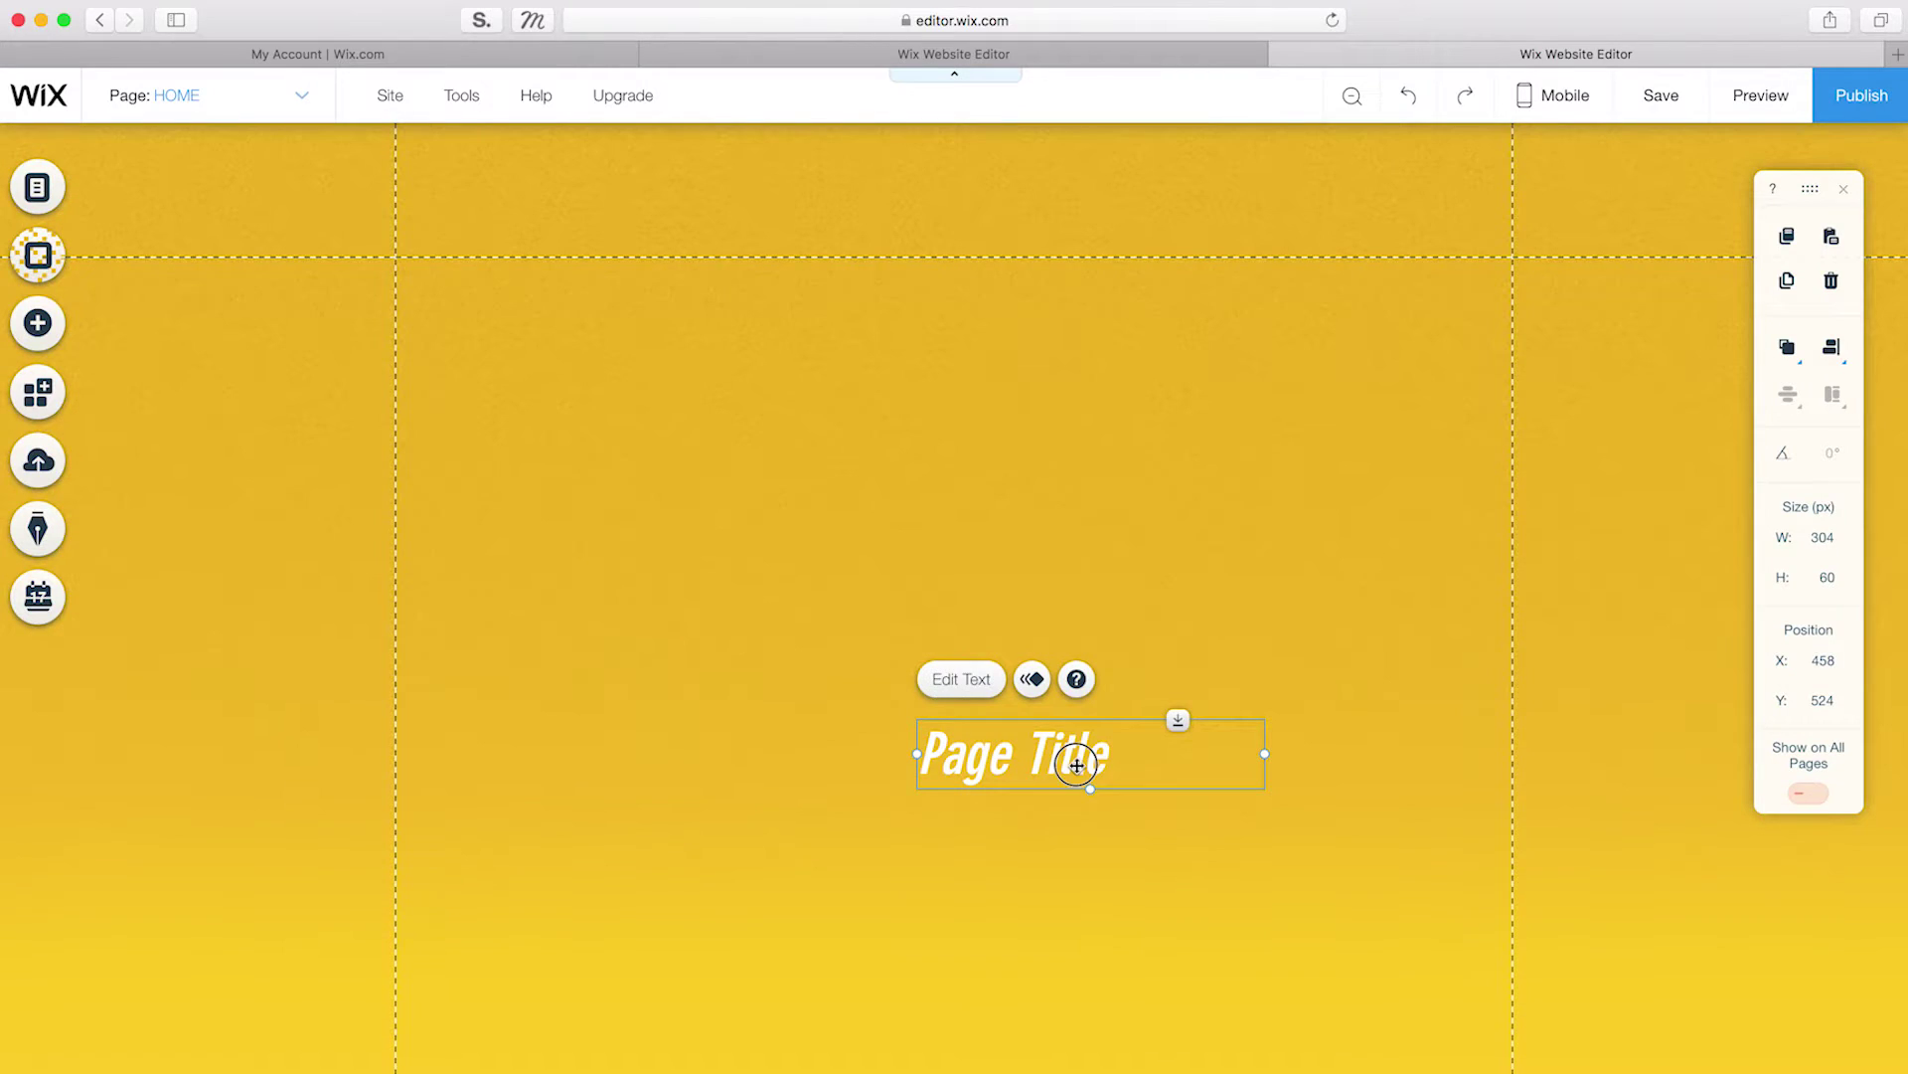
{"action": "left_click_drag", "start_coordinate": [1076, 765], "coordinate": [967, 467]}
{"action": "double_click", "coordinate": [954, 442]}
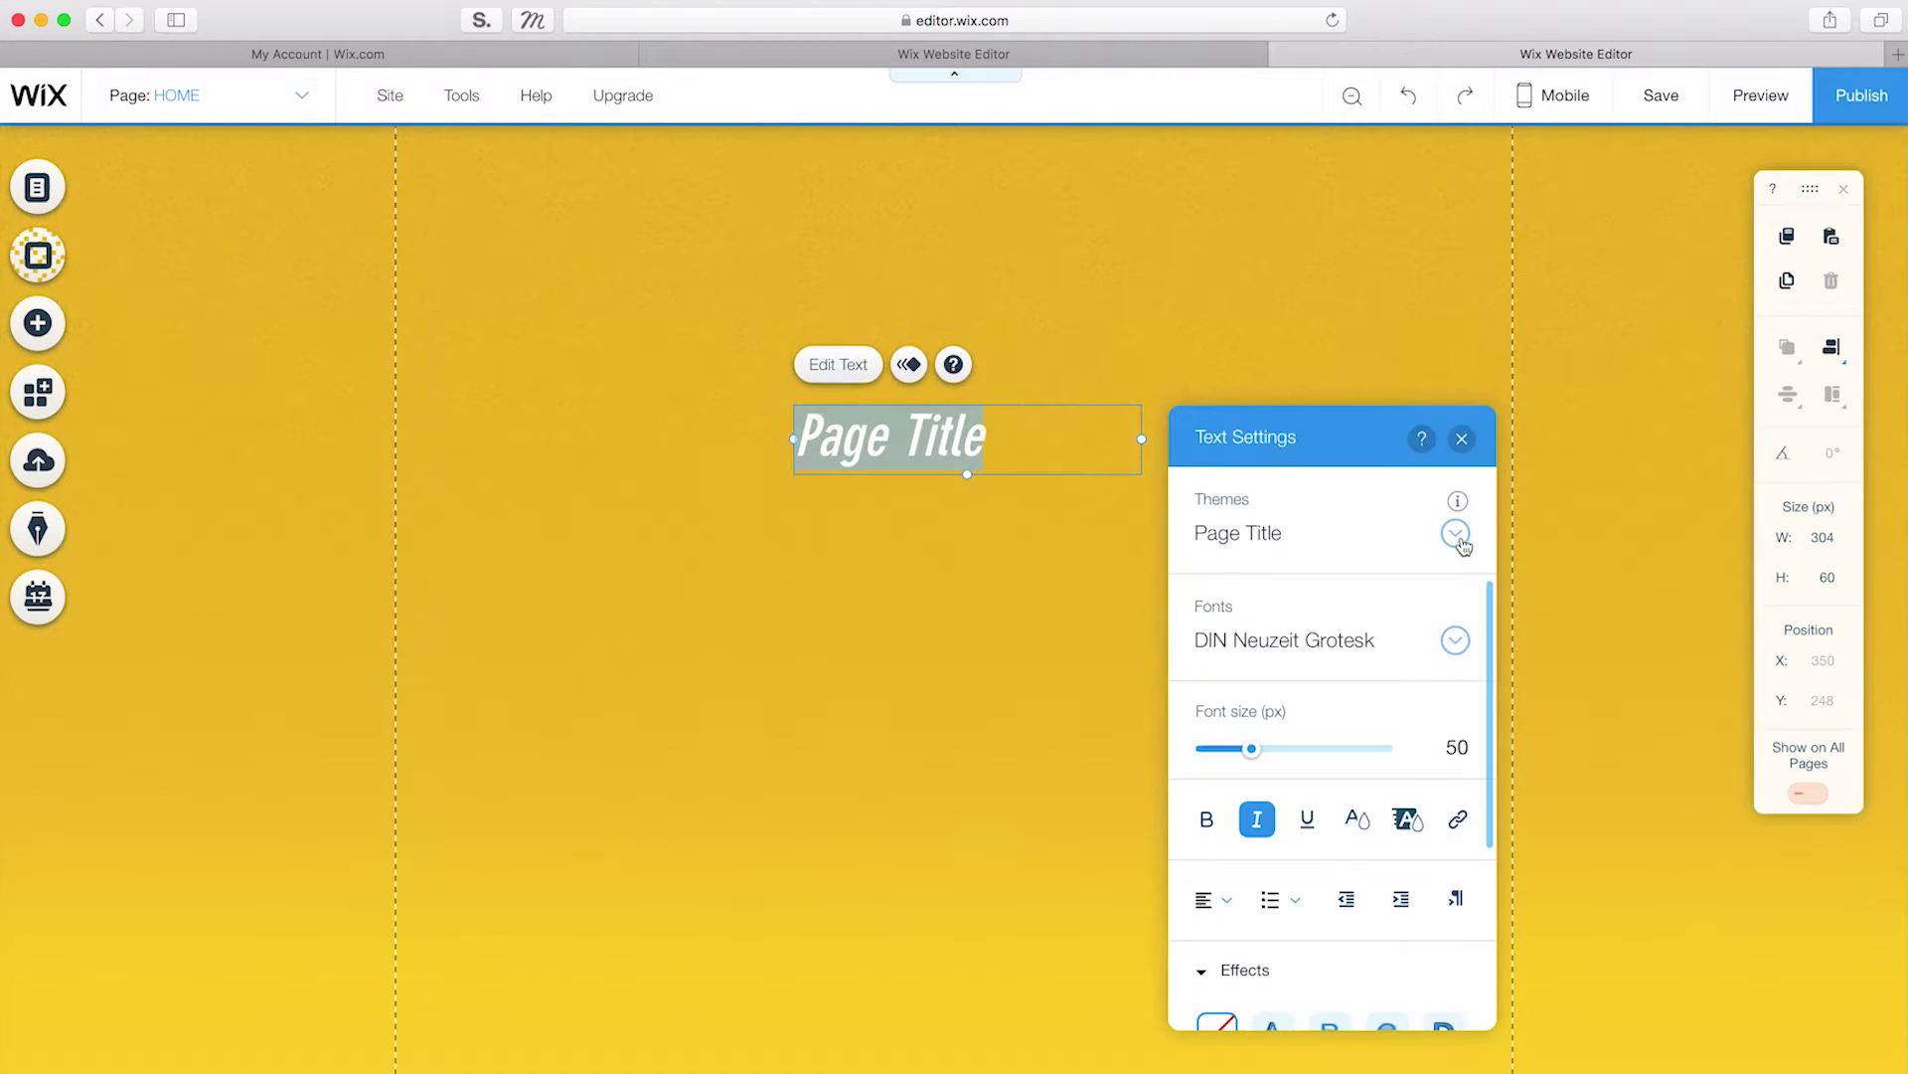
{"action": "left_click", "coordinate": [1456, 534]}
{"action": "left_click", "coordinate": [1406, 630]}
{"action": "left_click", "coordinate": [1205, 899]}
{"action": "left_click", "coordinate": [1227, 941]}
{"action": "left_click", "coordinate": [1461, 439]}
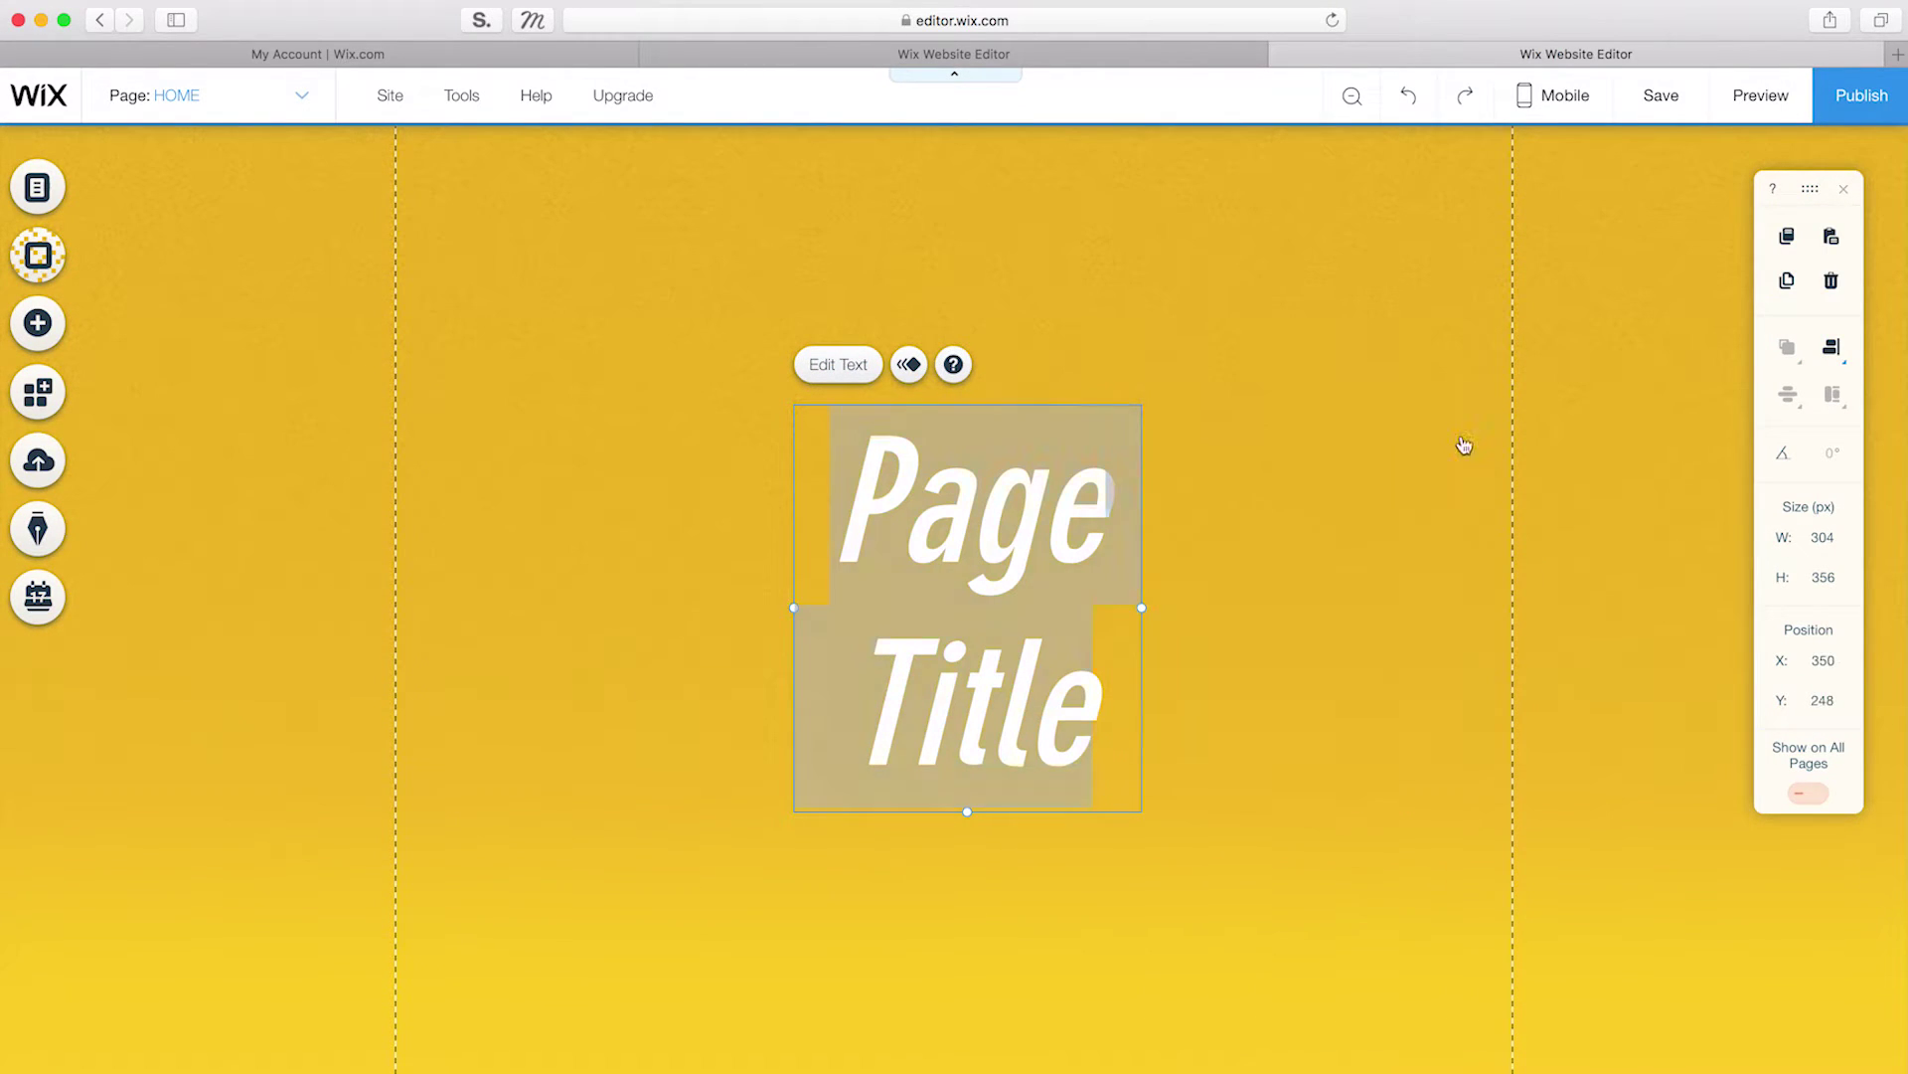
{"action": "left_click_drag", "start_coordinate": [1141, 607], "coordinate": [1517, 584]}
{"action": "left_click_drag", "start_coordinate": [792, 503], "coordinate": [394, 495]}
Step: Turn on the rulers and move the heading nearer the top of the yellow strip
{"action": "left_click", "coordinate": [470, 103]}
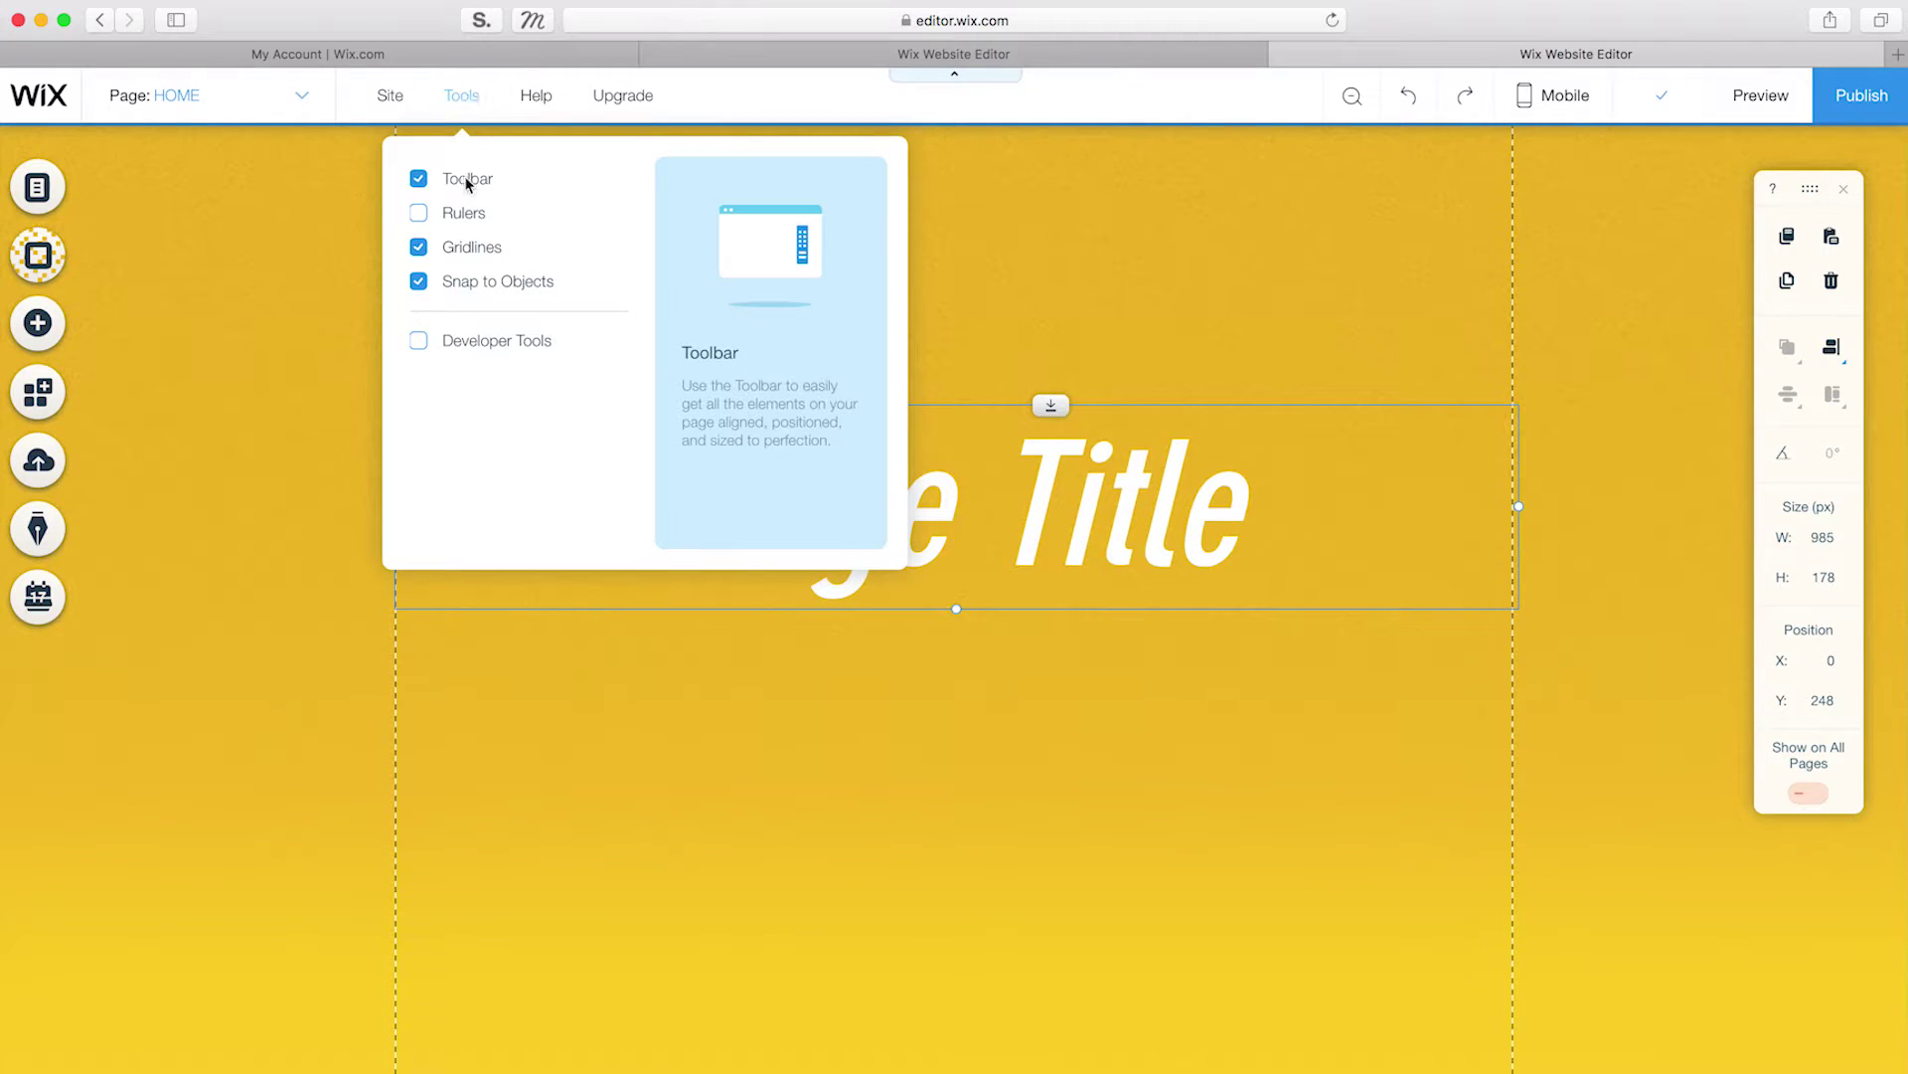
{"action": "left_click", "coordinate": [418, 213]}
{"action": "left_click", "coordinate": [1080, 546]}
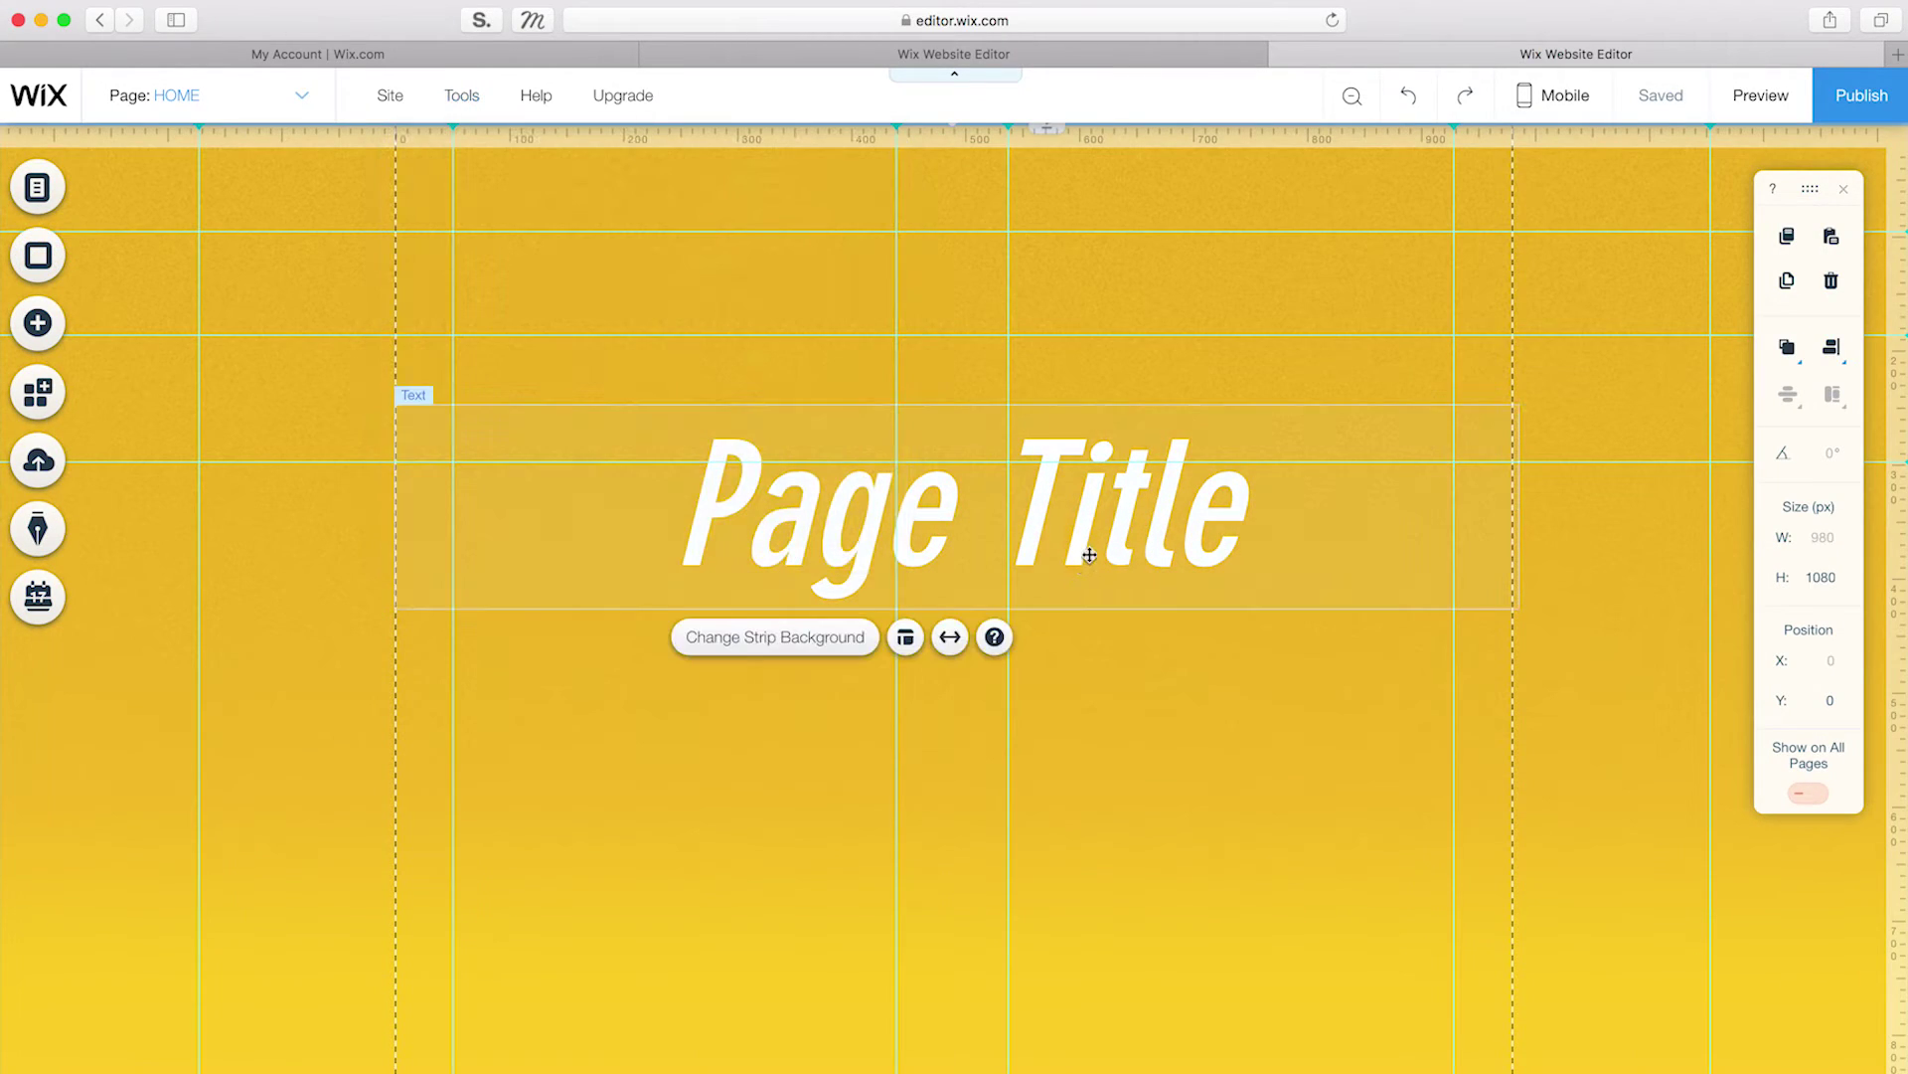
{"action": "left_click_drag", "start_coordinate": [1079, 545], "coordinate": [1098, 457]}
{"action": "left_click_drag", "start_coordinate": [1518, 406], "coordinate": [1512, 408]}
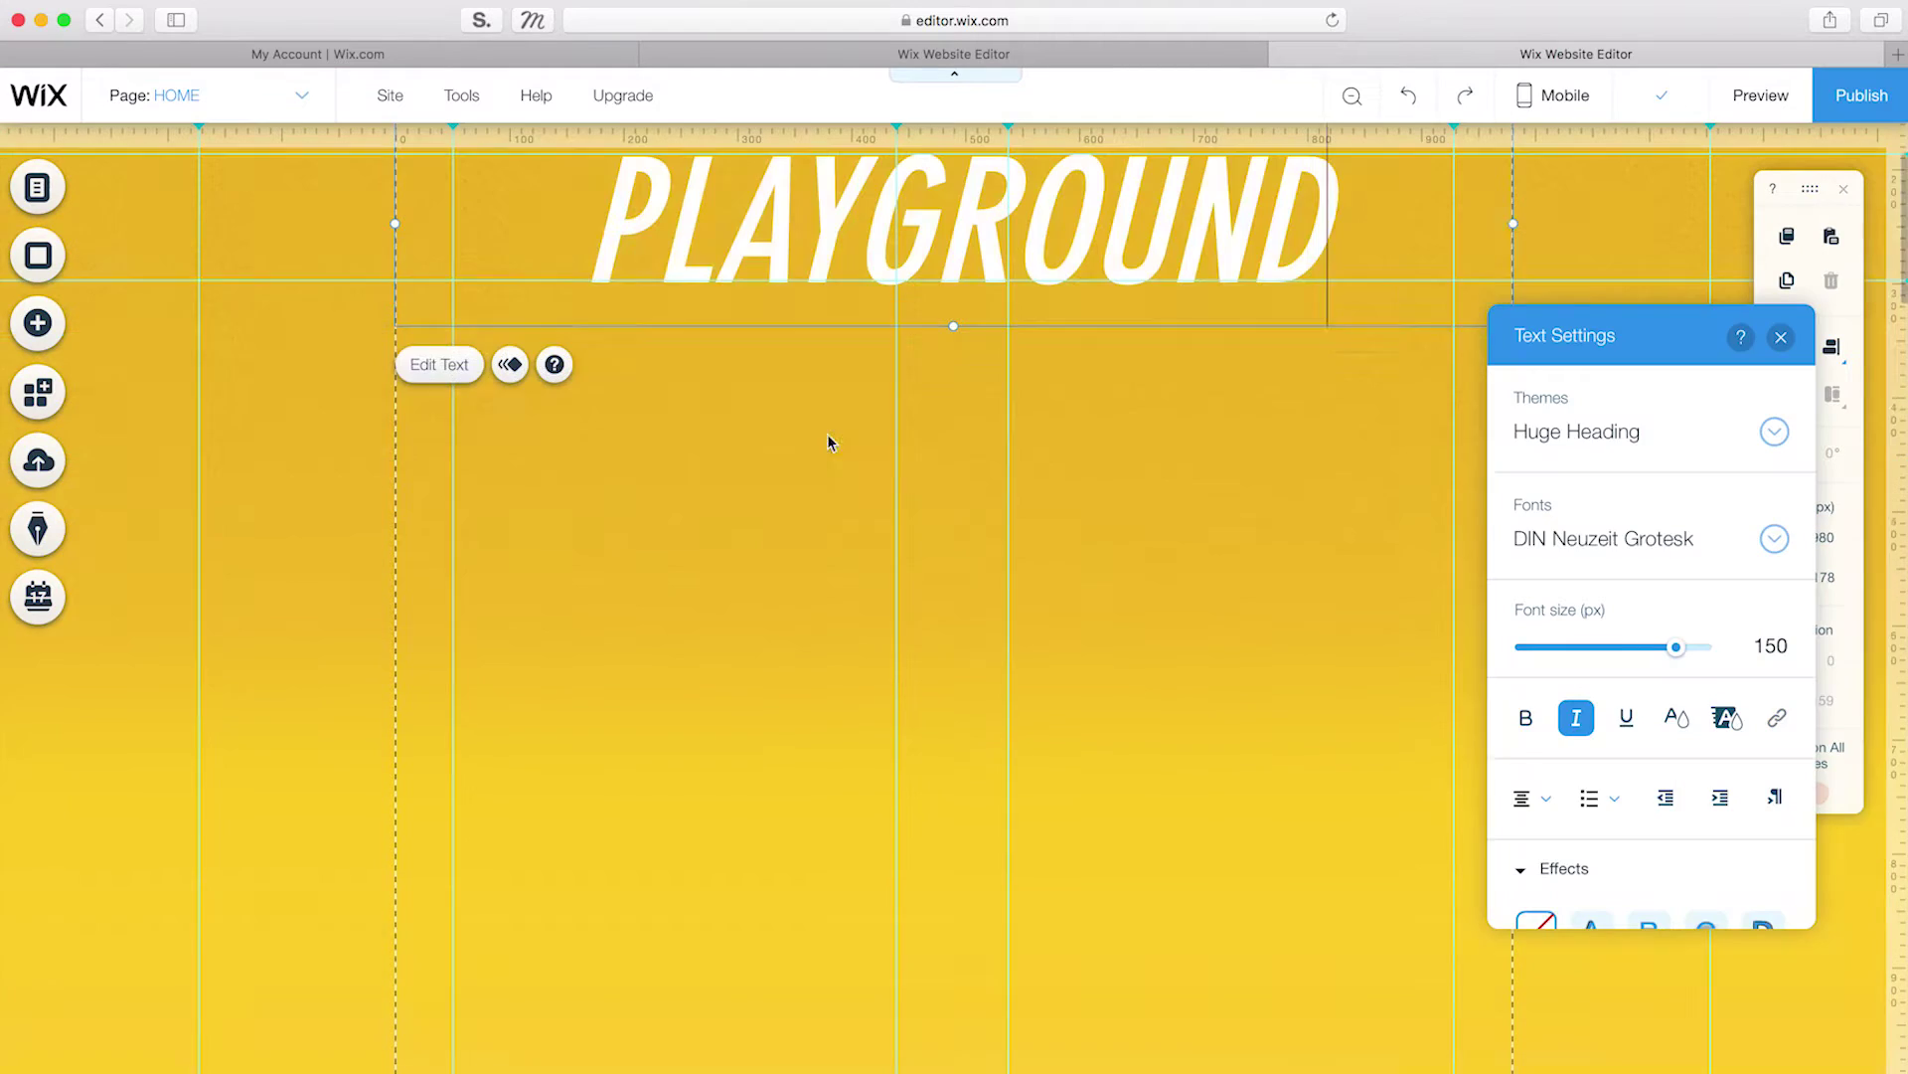
{"action": "left_click", "coordinate": [1780, 340]}
{"action": "scroll", "coordinate": [1282, 563], "scroll_direction": "up", "scroll_amount": 3}
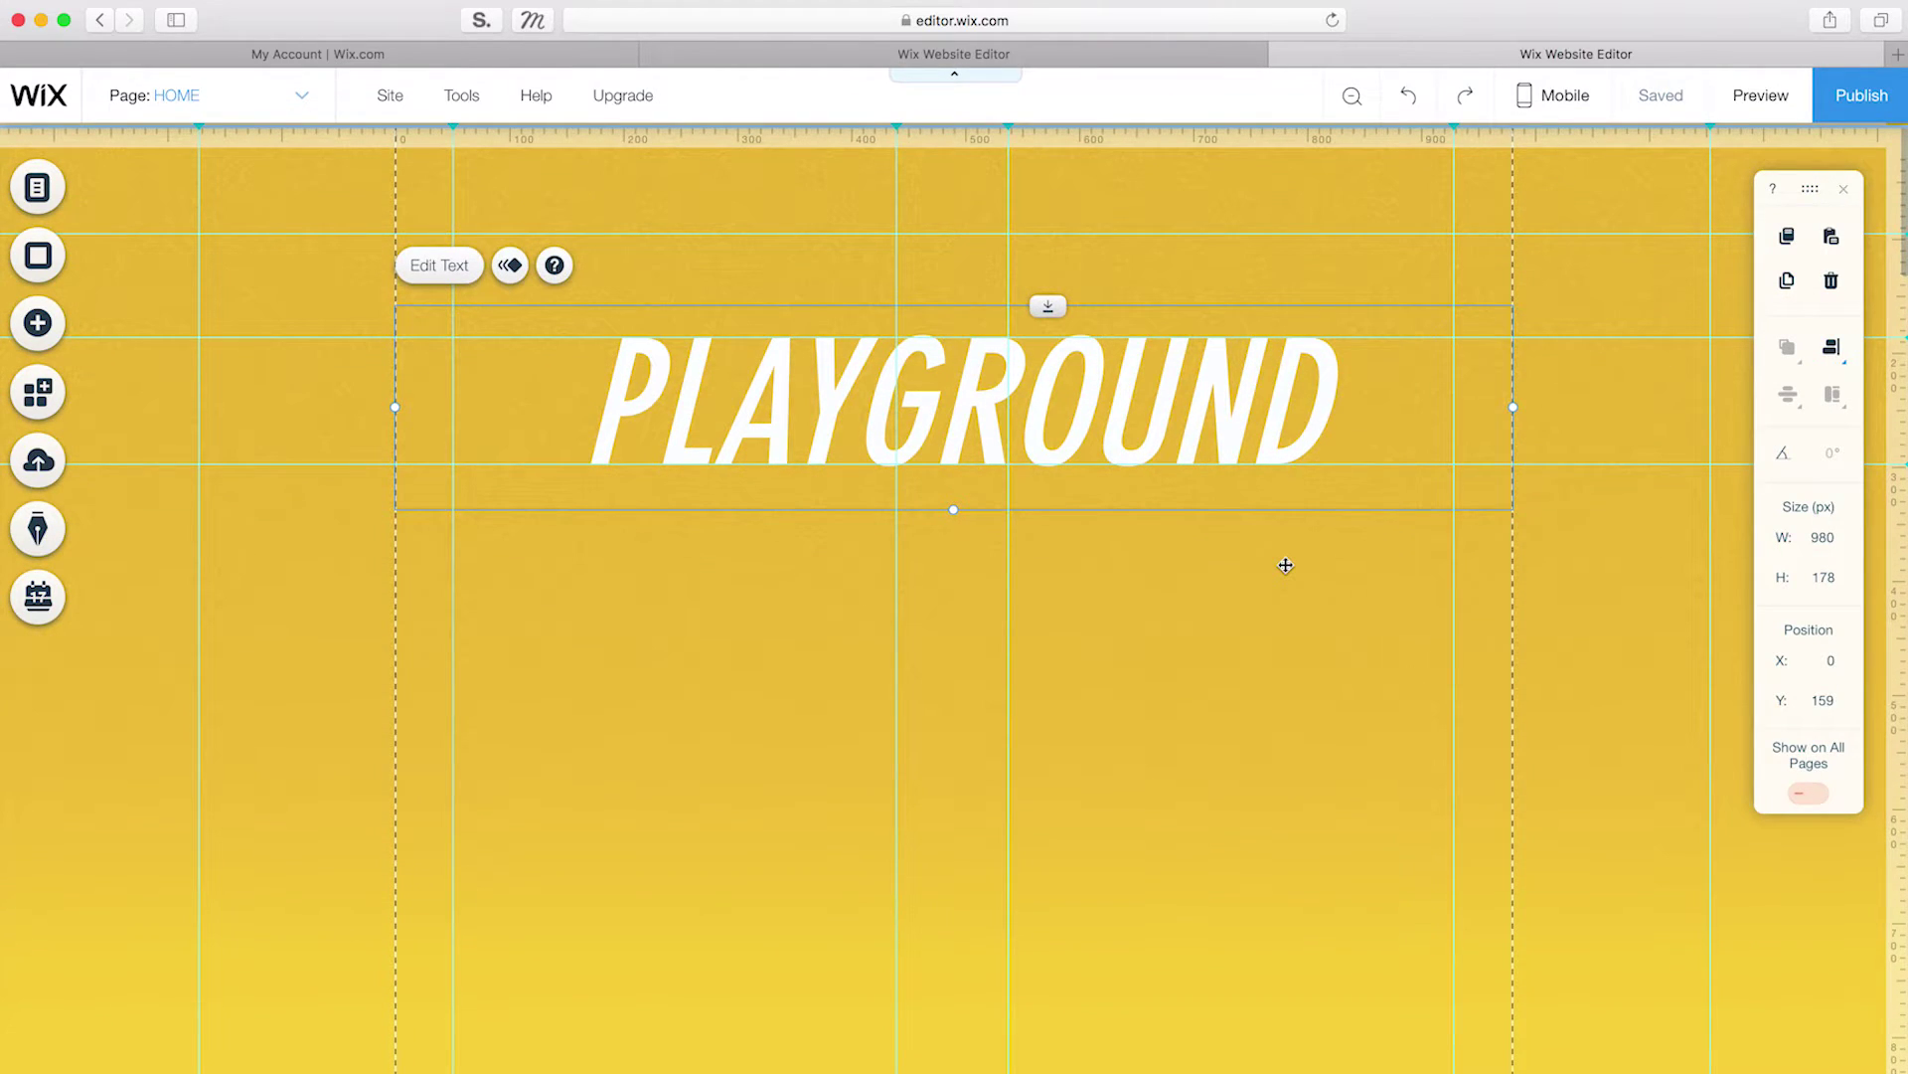
{"action": "left_click", "coordinate": [1256, 664]}
Step: Send the strip to the back again so the yellow hand reappears
{"action": "right_click", "coordinate": [1257, 664]}
{"action": "mouse_move", "coordinate": [1491, 538]}
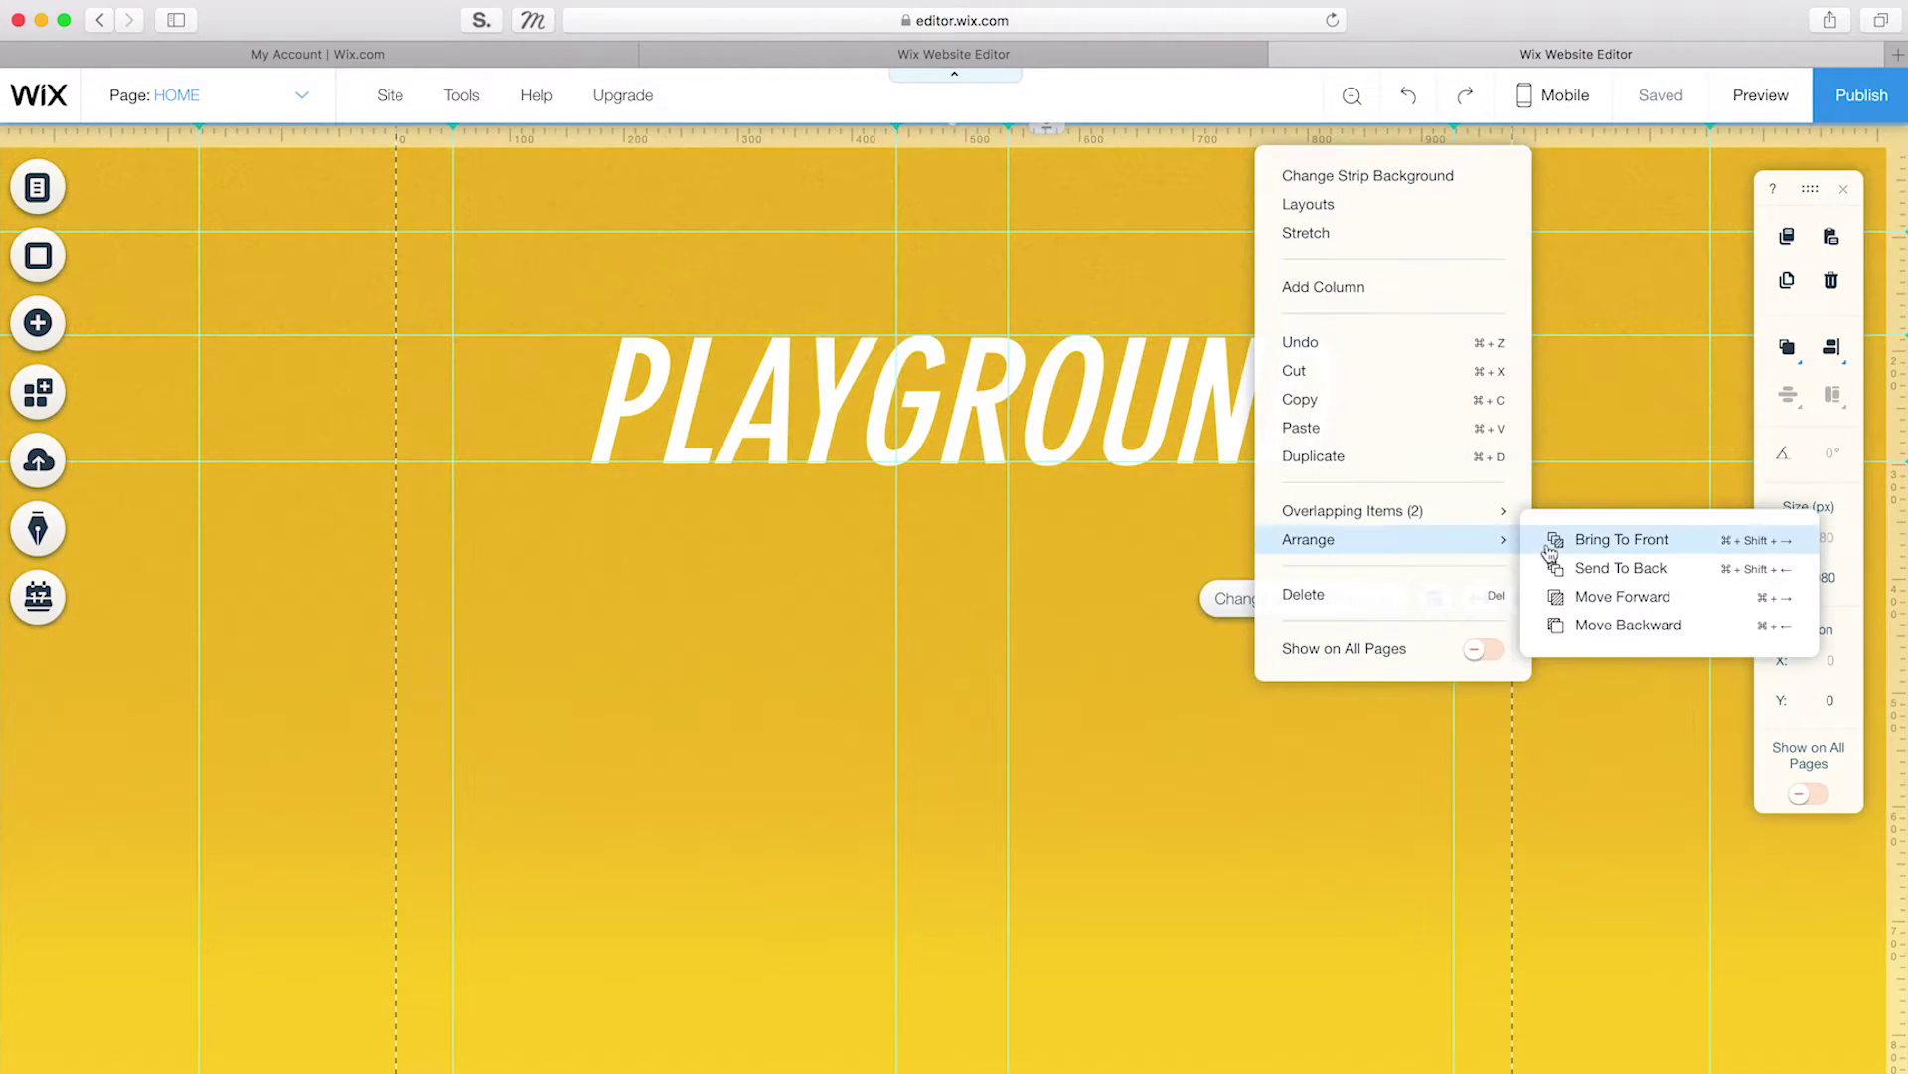
{"action": "left_click", "coordinate": [1602, 568]}
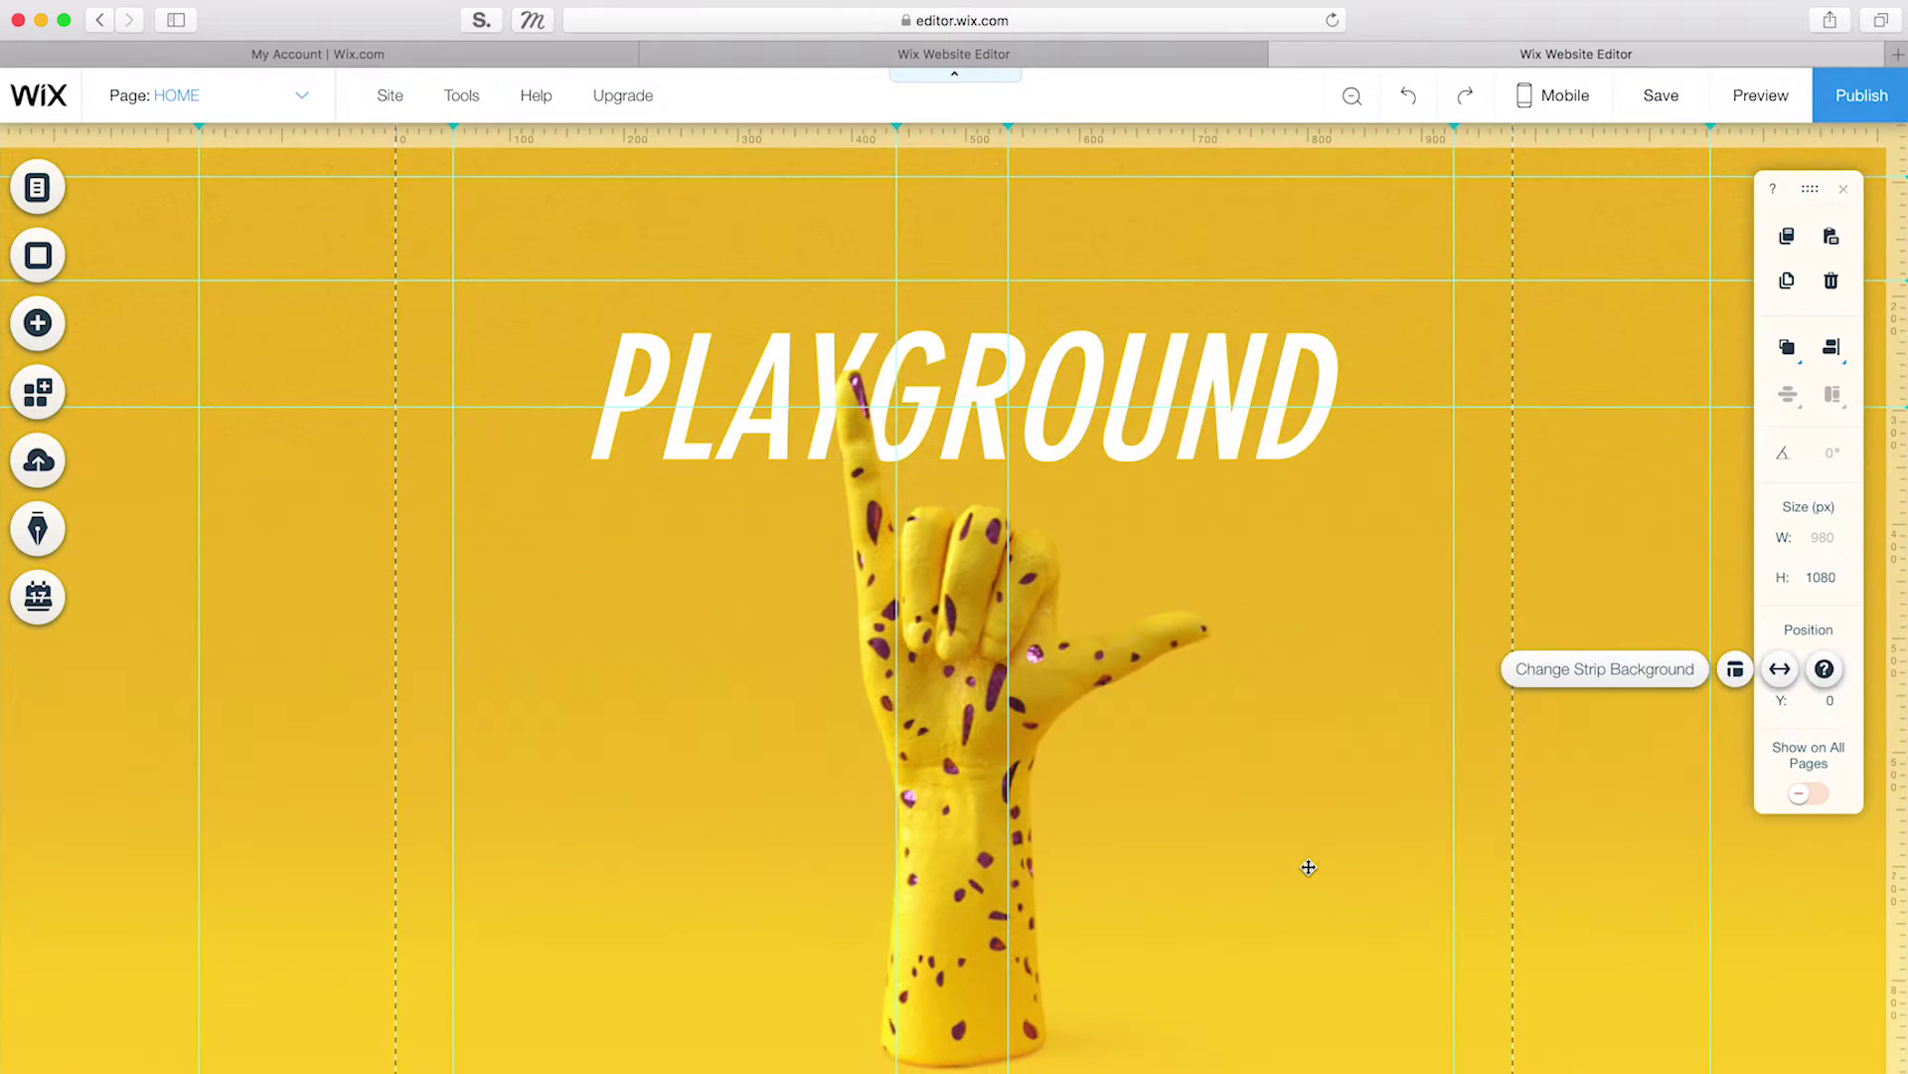
{"action": "scroll", "coordinate": [1093, 825], "scroll_direction": "down", "scroll_amount": 3}
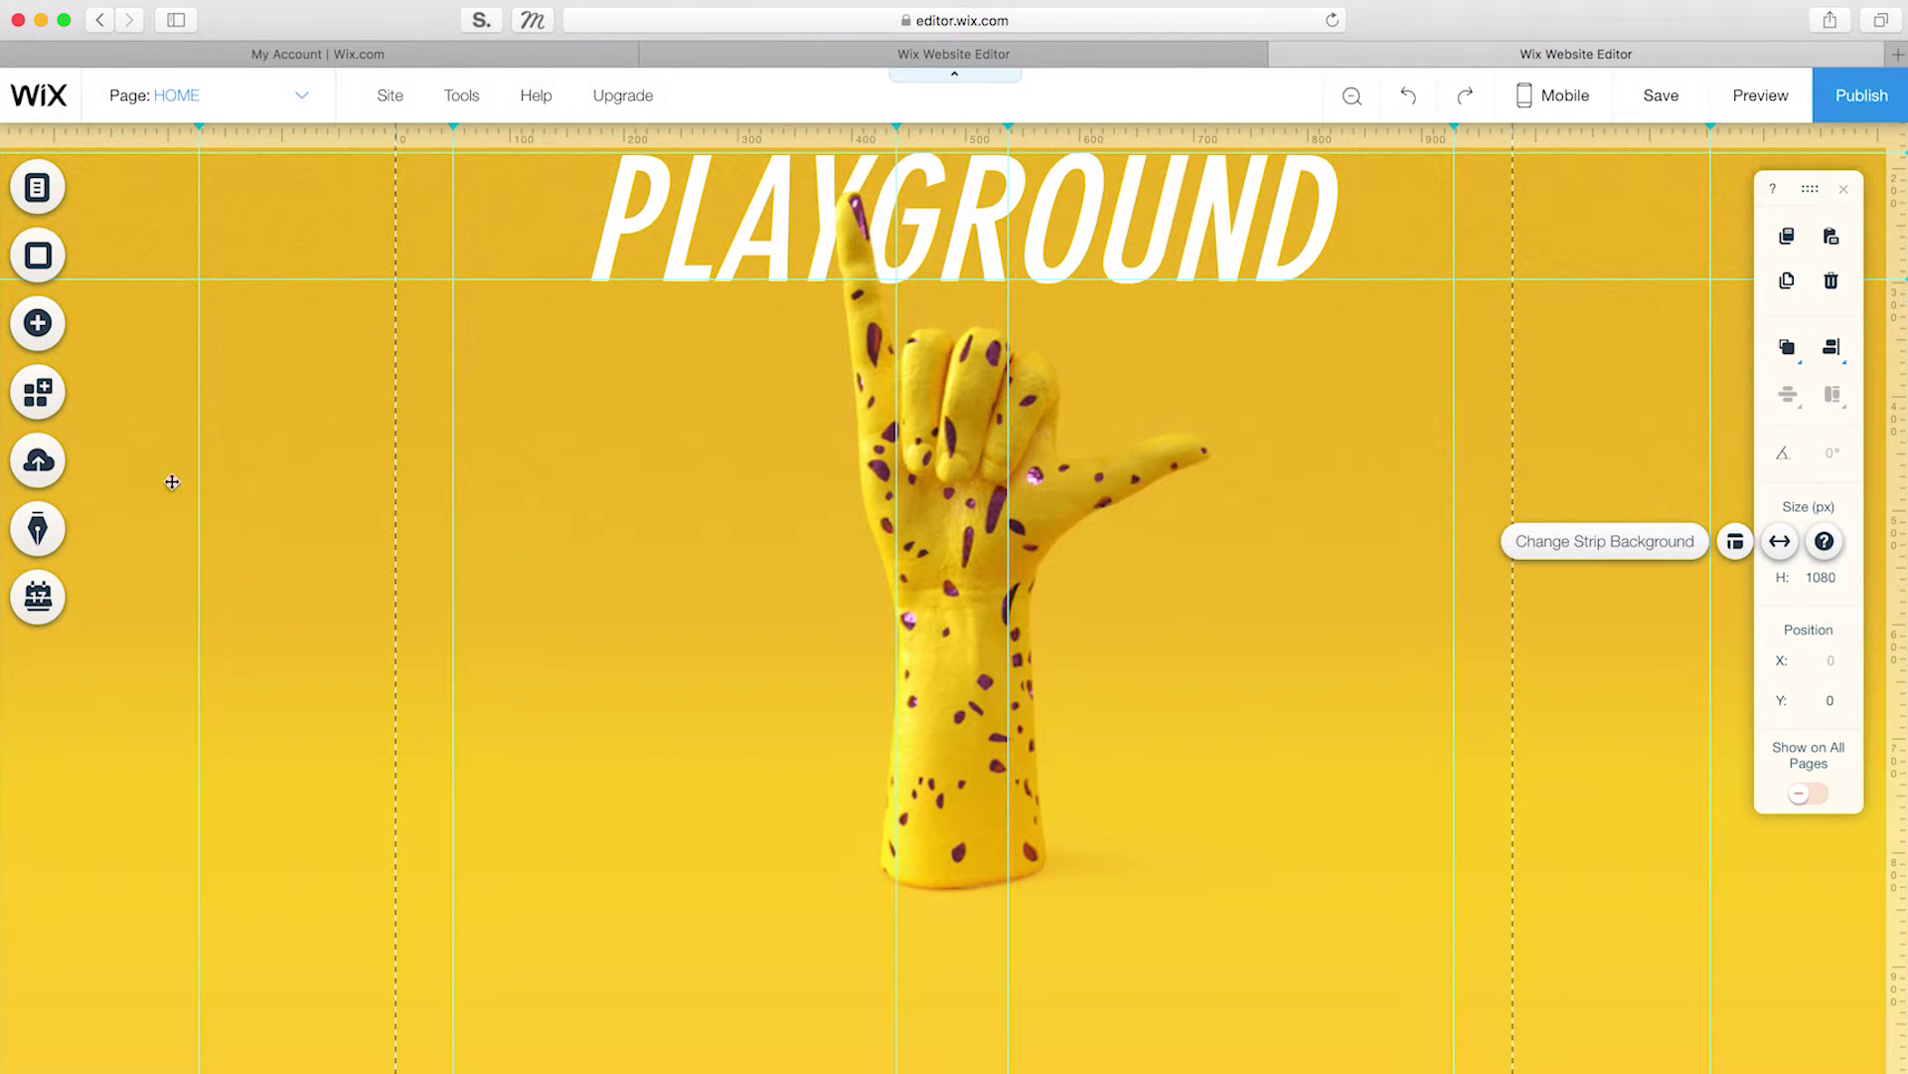
Step: Add a centred Page Title text below the hand and widen it to 879 px
{"action": "left_click", "coordinate": [38, 323]}
{"action": "left_click_drag", "start_coordinate": [324, 381], "coordinate": [887, 976]}
{"action": "left_click", "coordinate": [880, 902]}
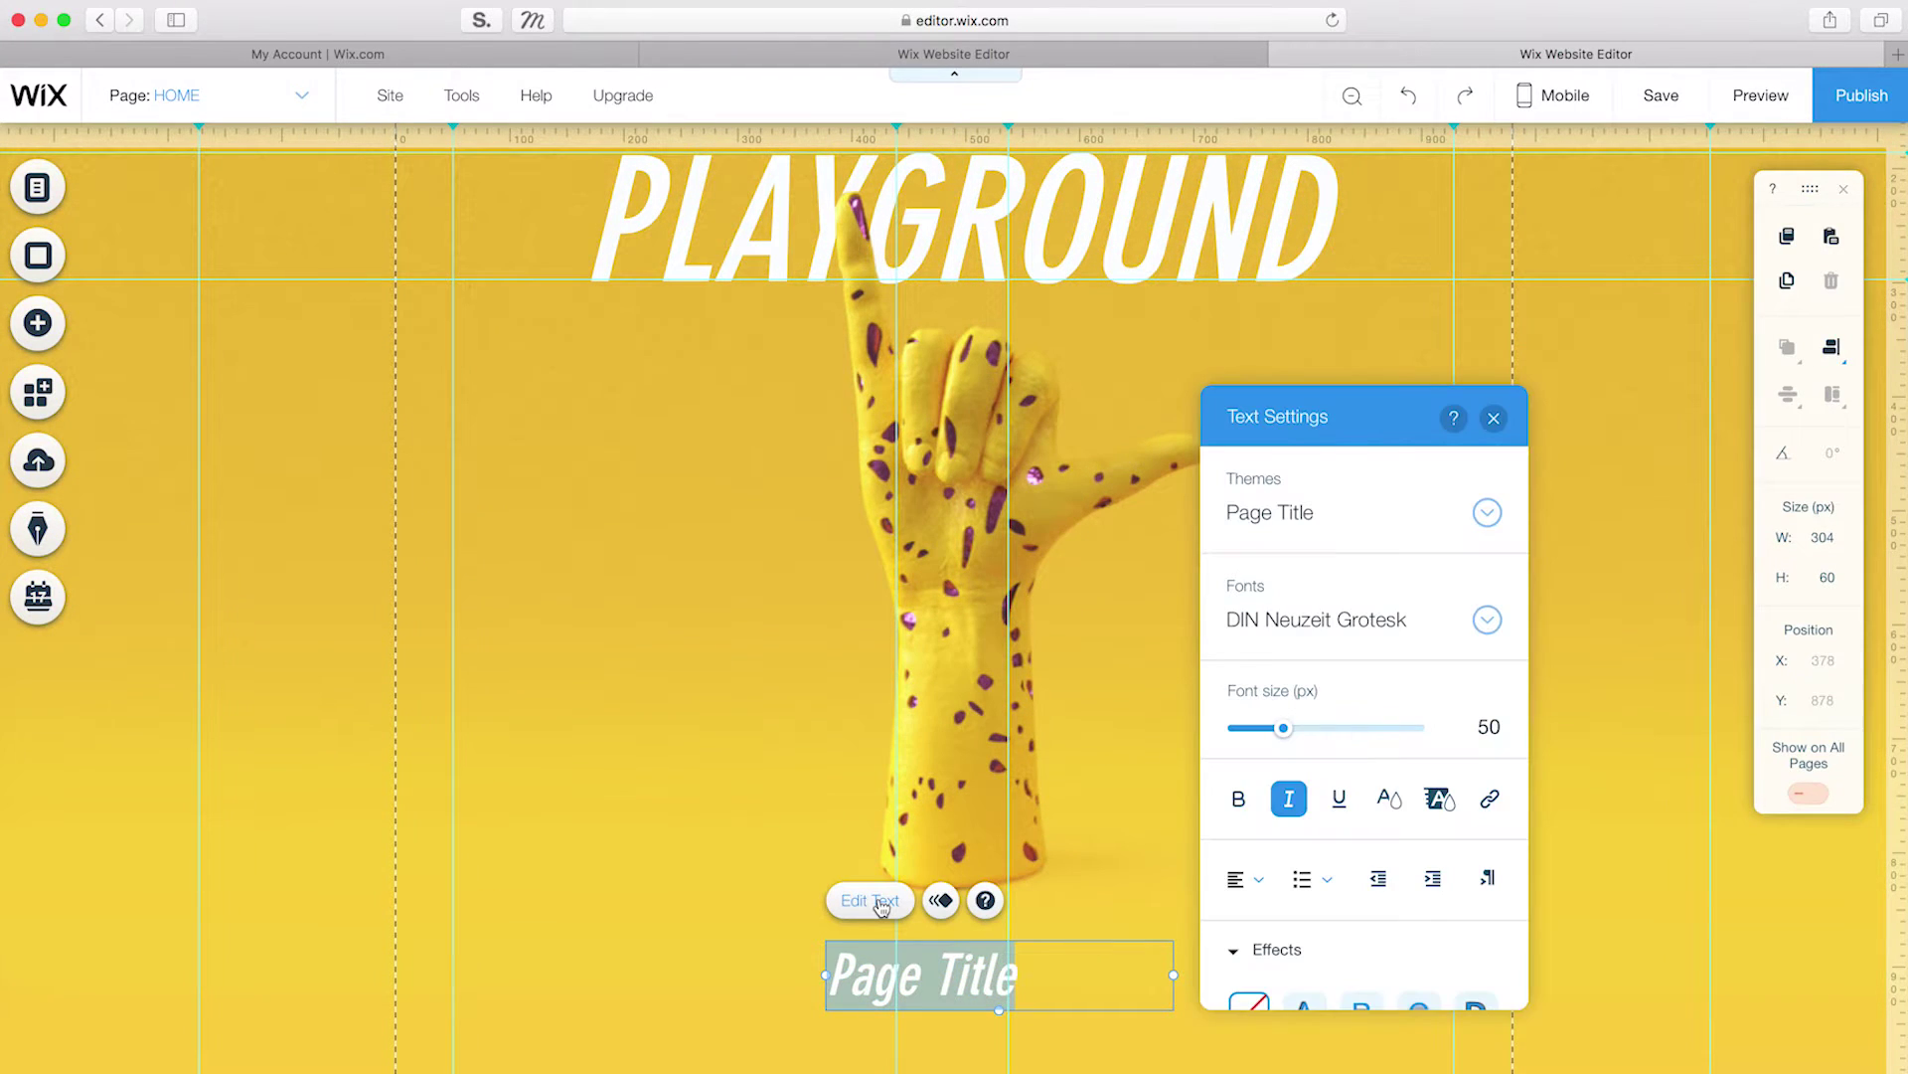
{"action": "left_click", "coordinate": [1256, 918]}
{"action": "left_click", "coordinate": [1492, 422]}
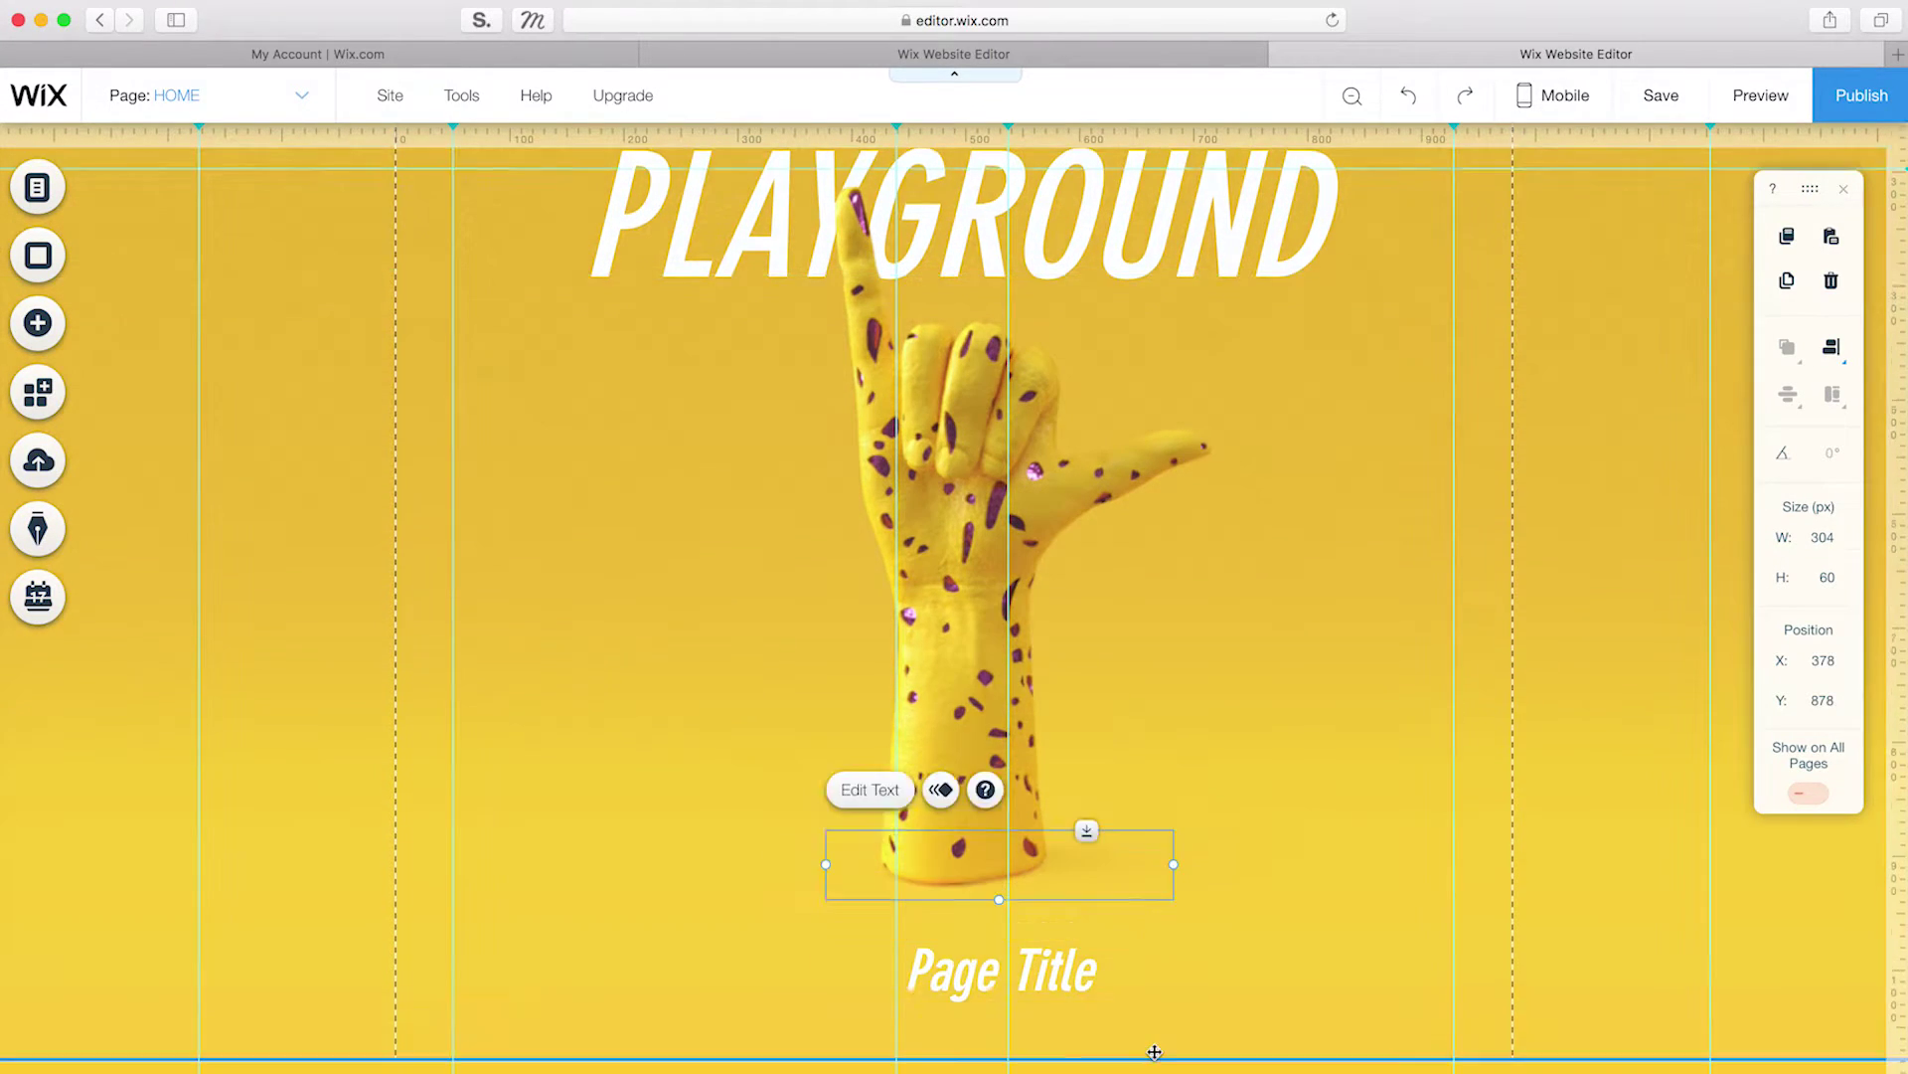
{"action": "scroll", "coordinate": [1087, 831], "scroll_direction": "down", "scroll_amount": 3}
{"action": "left_click_drag", "start_coordinate": [1053, 781], "coordinate": [1012, 781]}
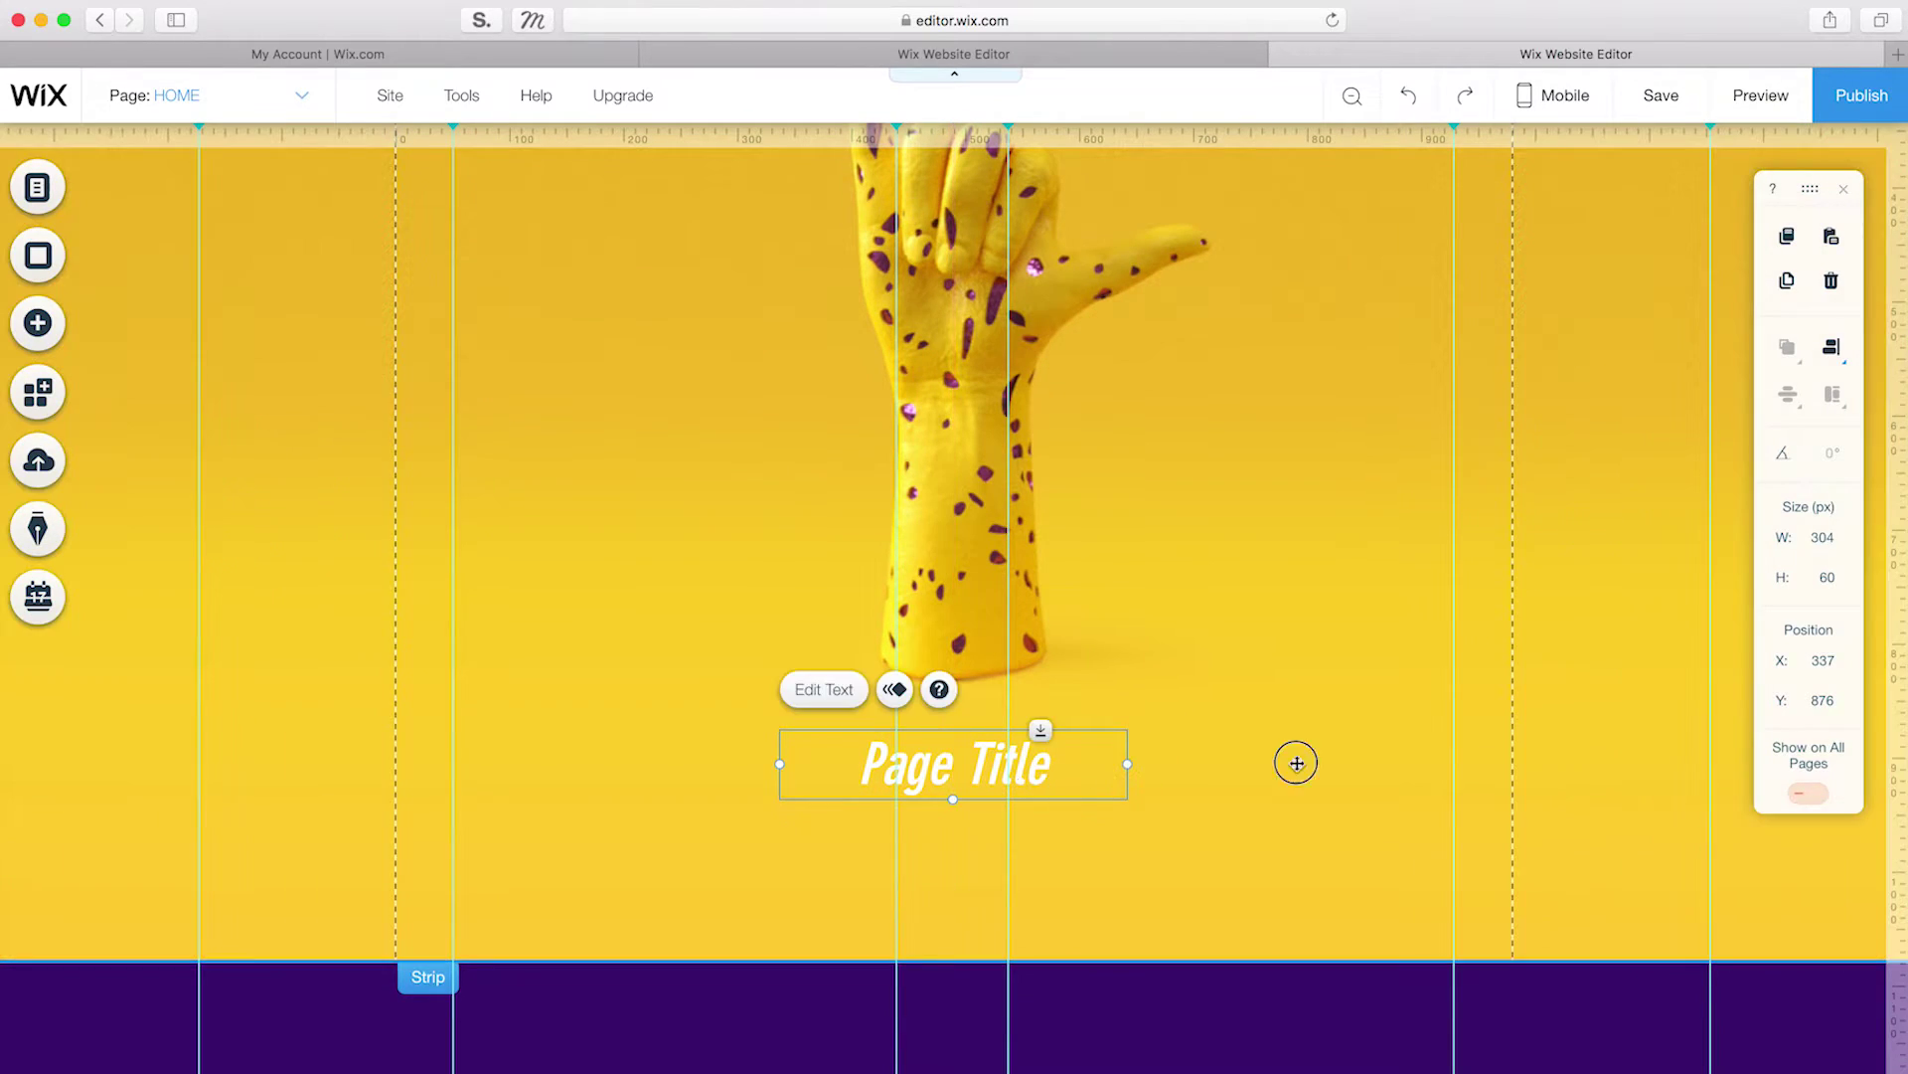
{"action": "left_click_drag", "start_coordinate": [1128, 778], "coordinate": [1453, 774]}
{"action": "left_click_drag", "start_coordinate": [780, 765], "coordinate": [453, 764]}
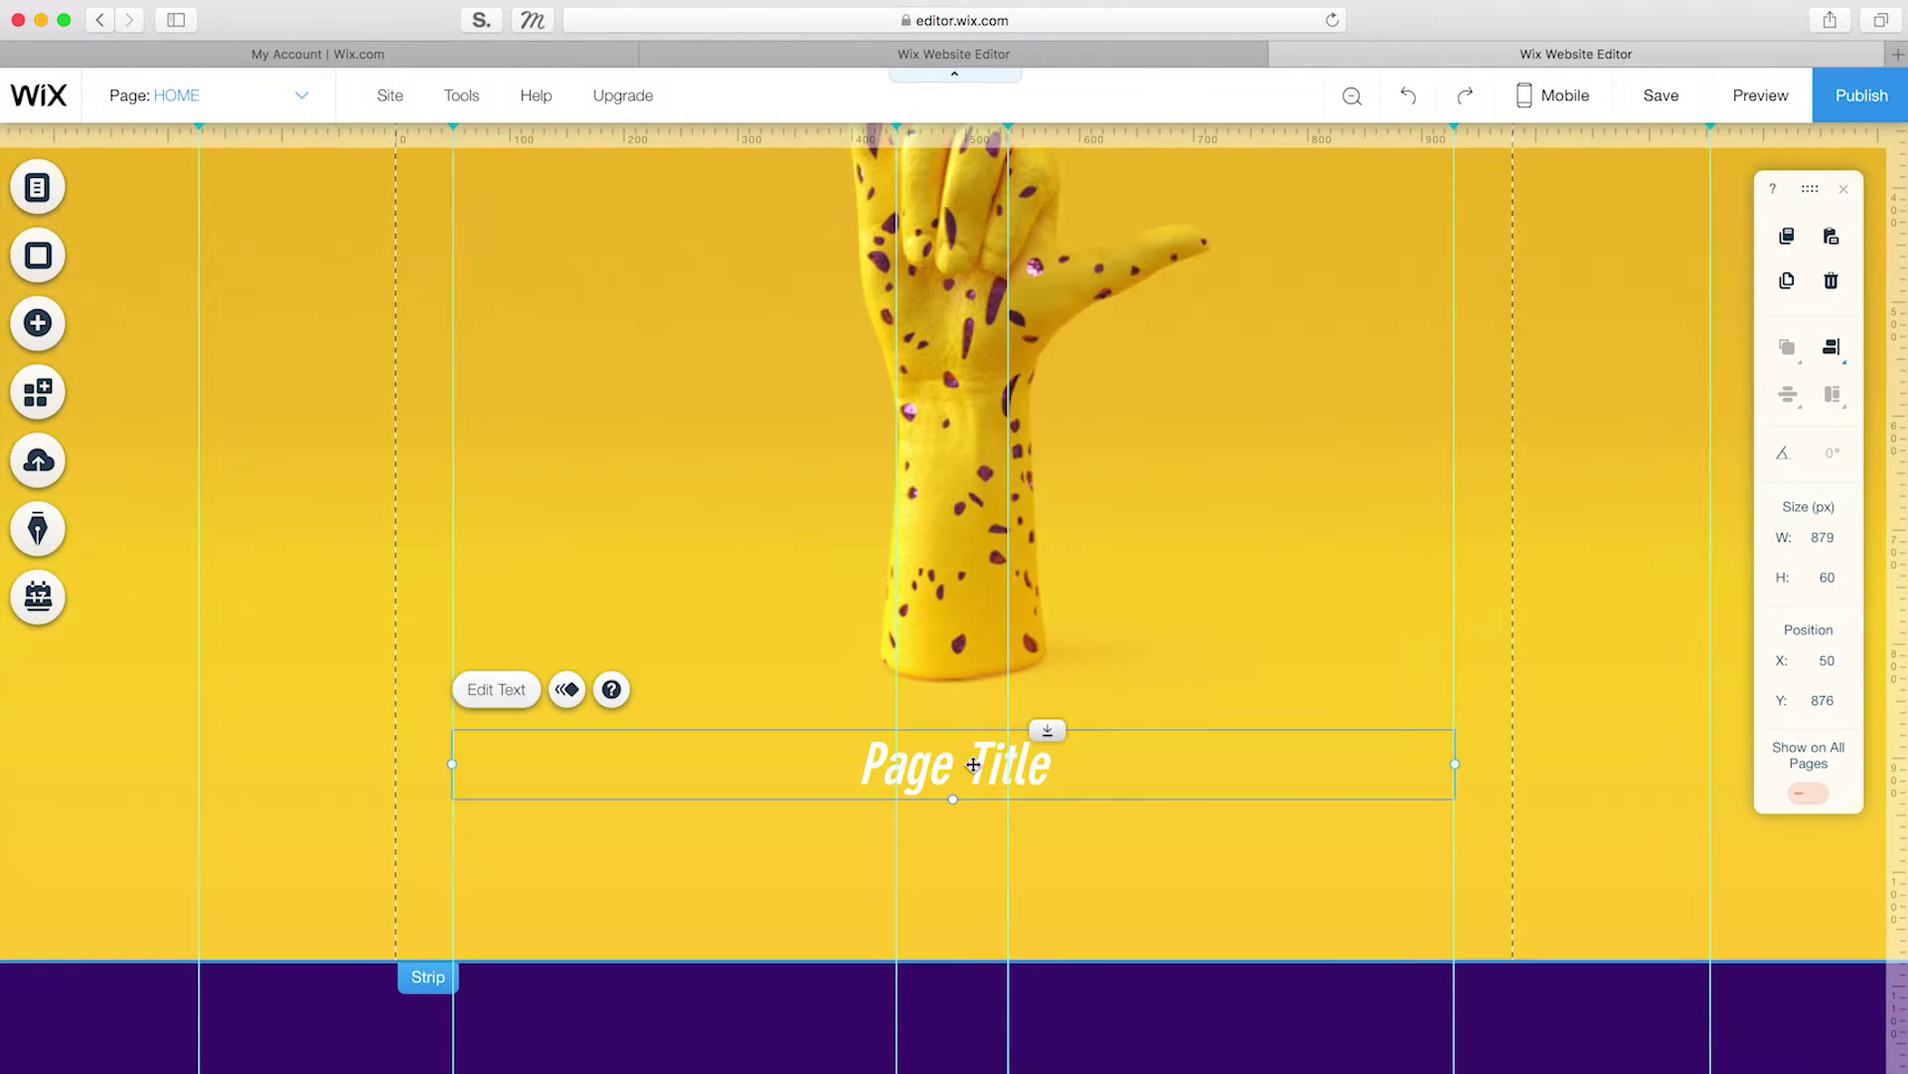
{"action": "double_click", "coordinate": [974, 765]}
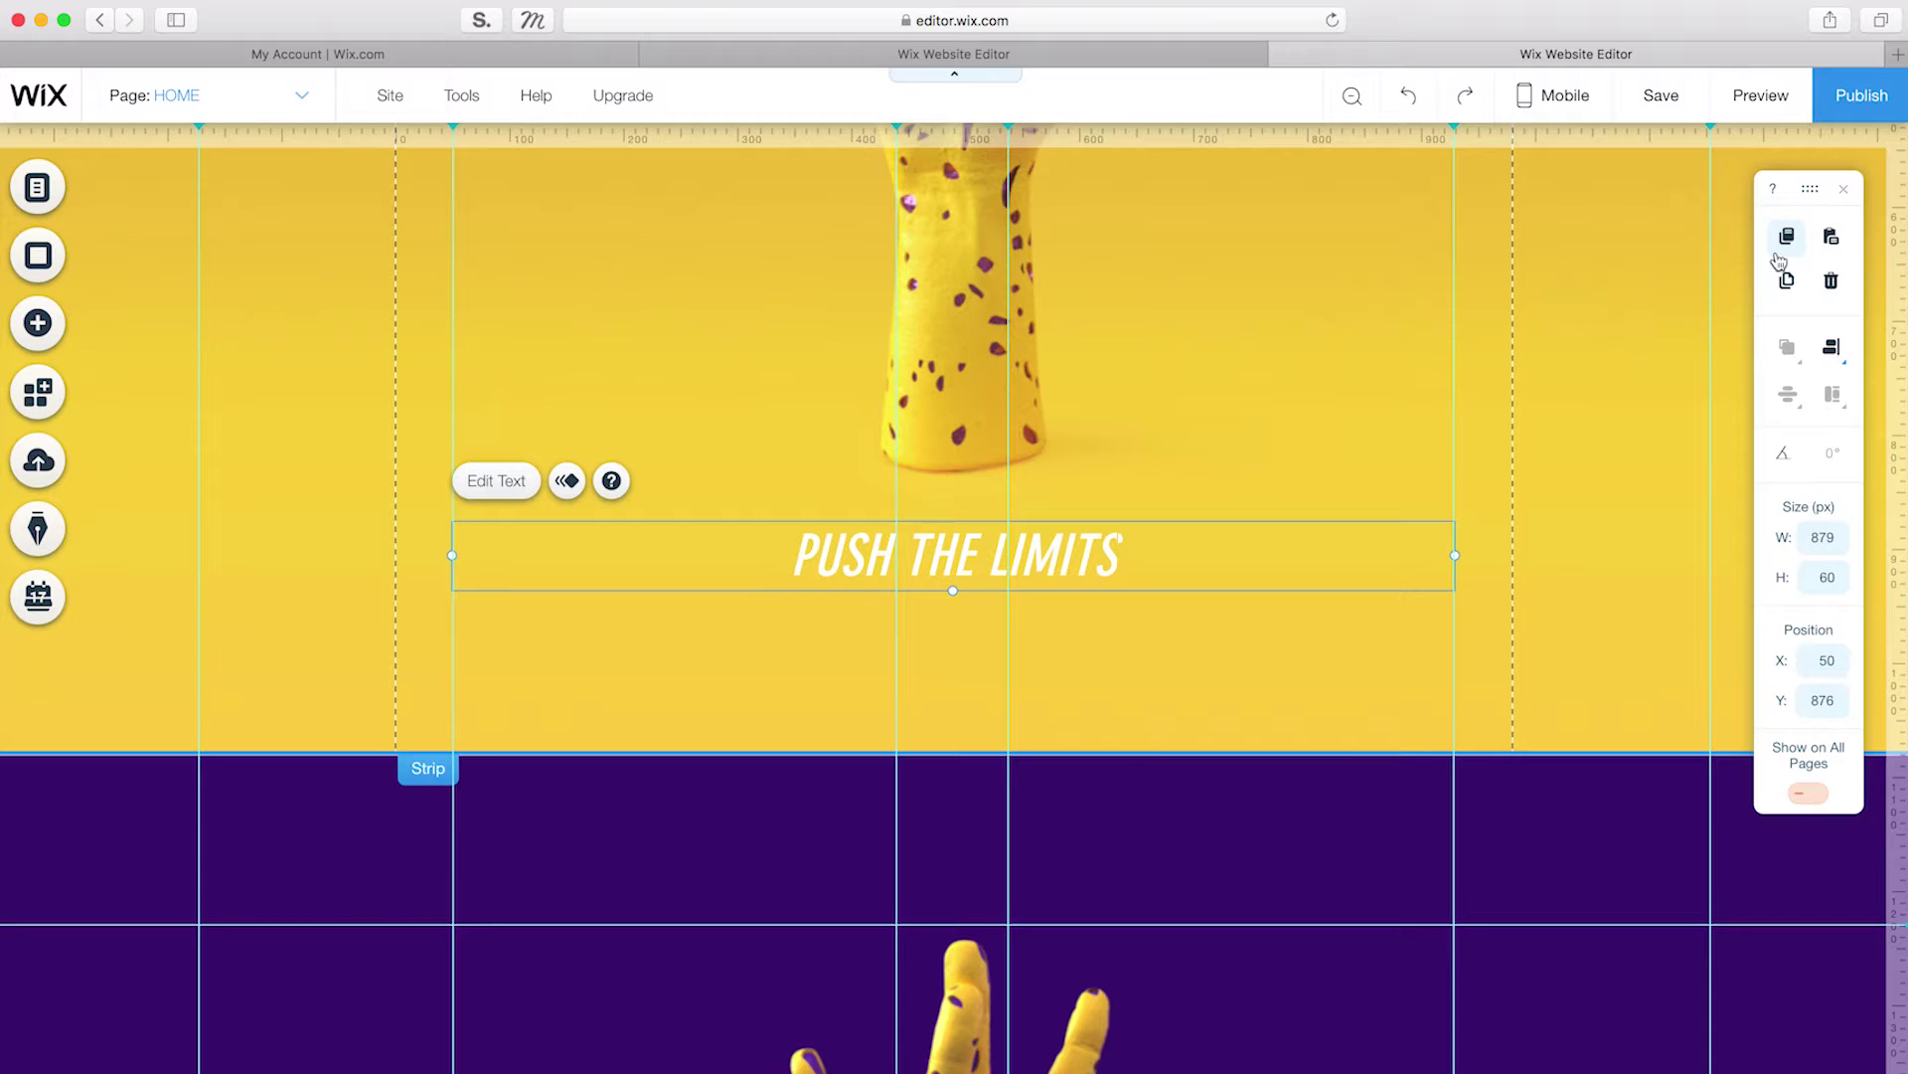
Step: Add the thin V arrow shape under PUSH THE LIMITS with a height of 15
{"action": "left_click", "coordinate": [38, 324]}
{"action": "left_click", "coordinate": [120, 337]}
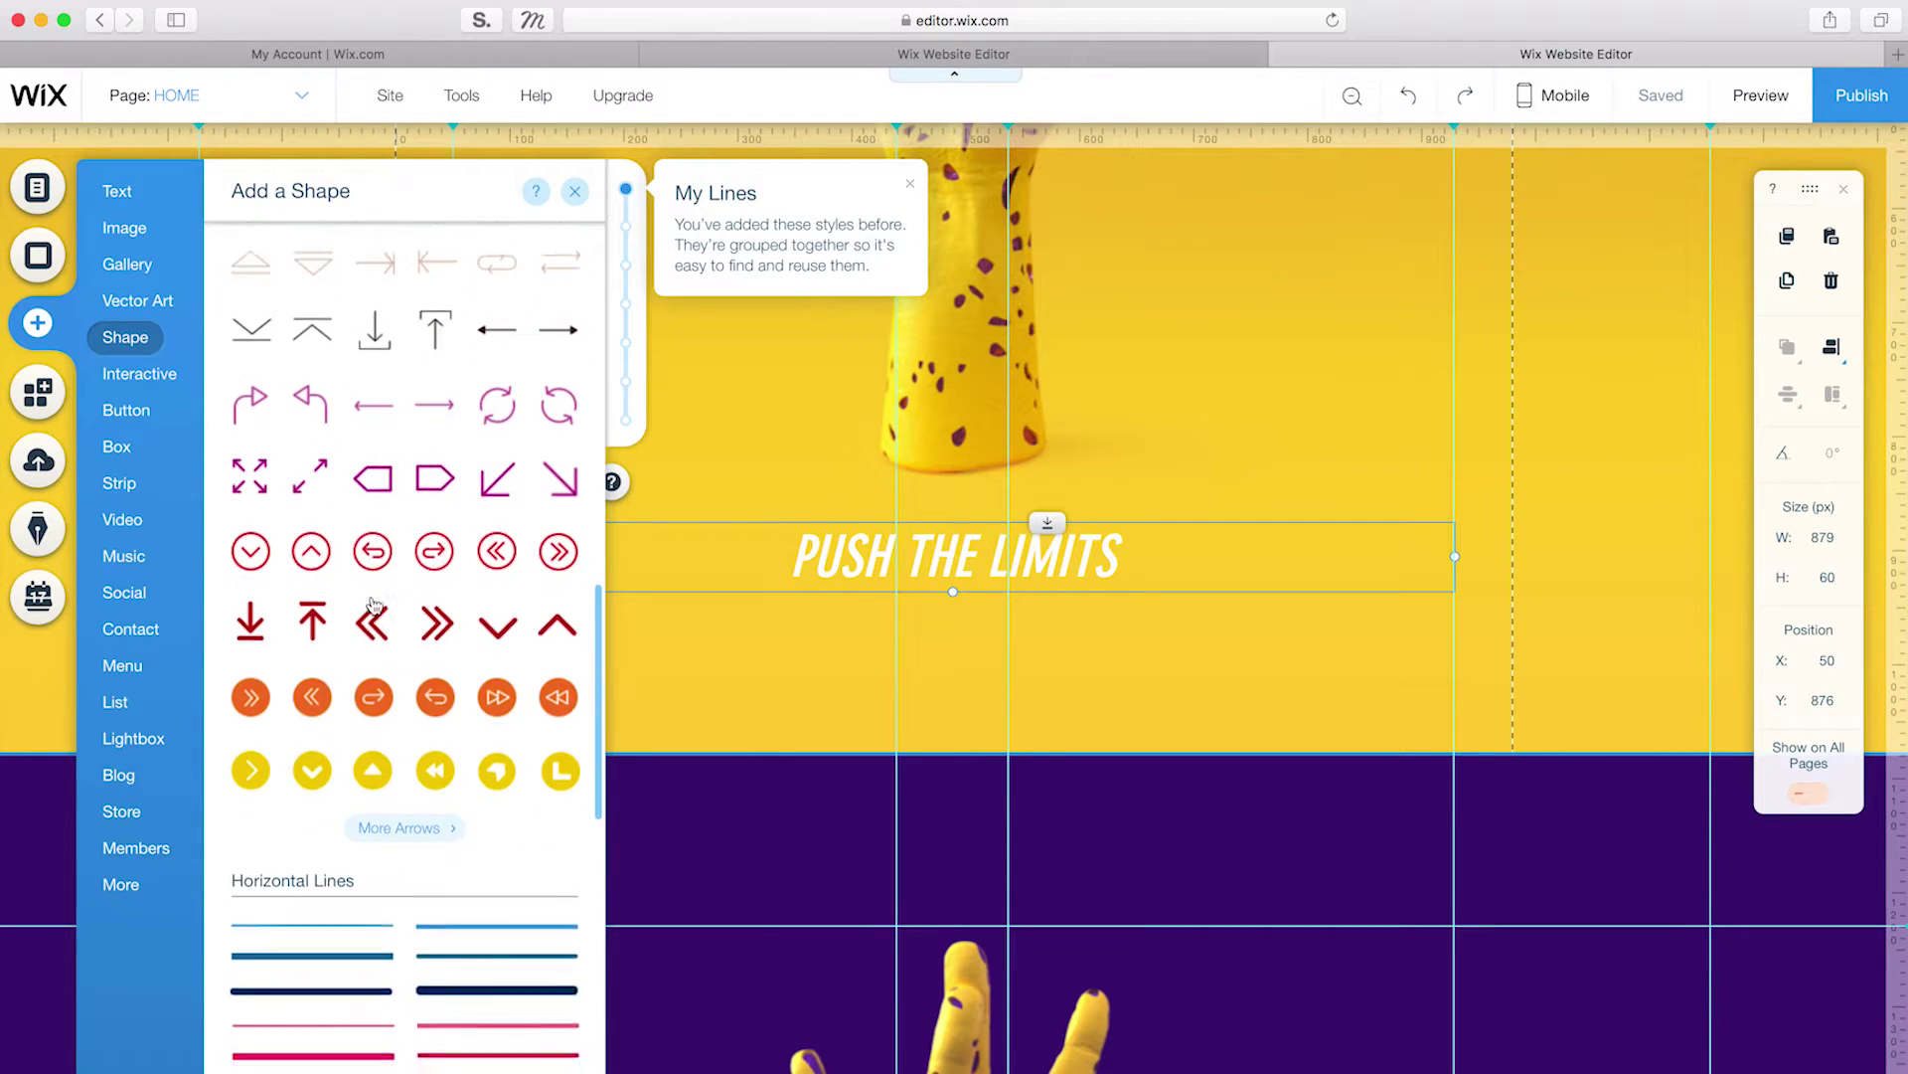
{"action": "scroll", "coordinate": [397, 646], "scroll_direction": "down", "scroll_amount": 2}
{"action": "left_click", "coordinate": [392, 697]}
{"action": "scroll", "coordinate": [878, 763], "scroll_direction": "down", "scroll_amount": 4}
{"action": "left_click", "coordinate": [661, 607]}
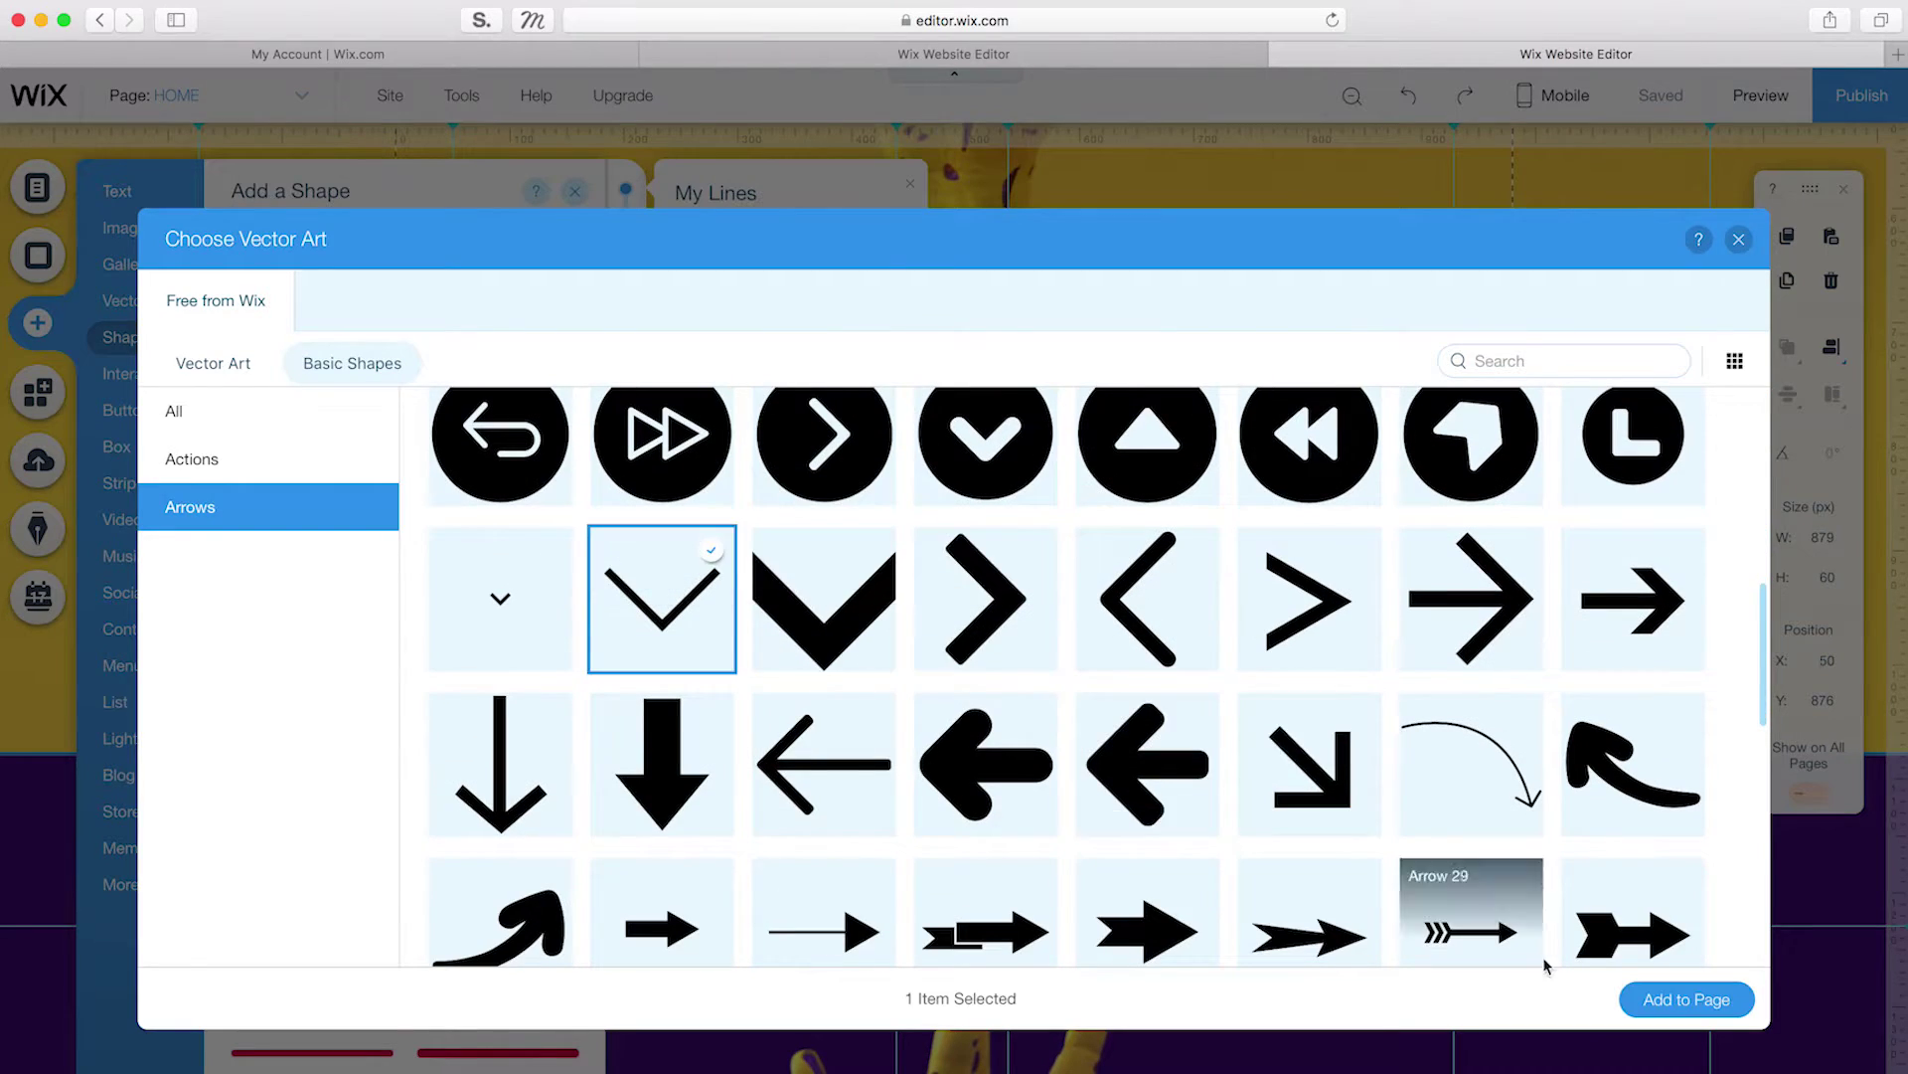
{"action": "left_click", "coordinate": [1687, 999]}
{"action": "left_click", "coordinate": [1837, 584]}
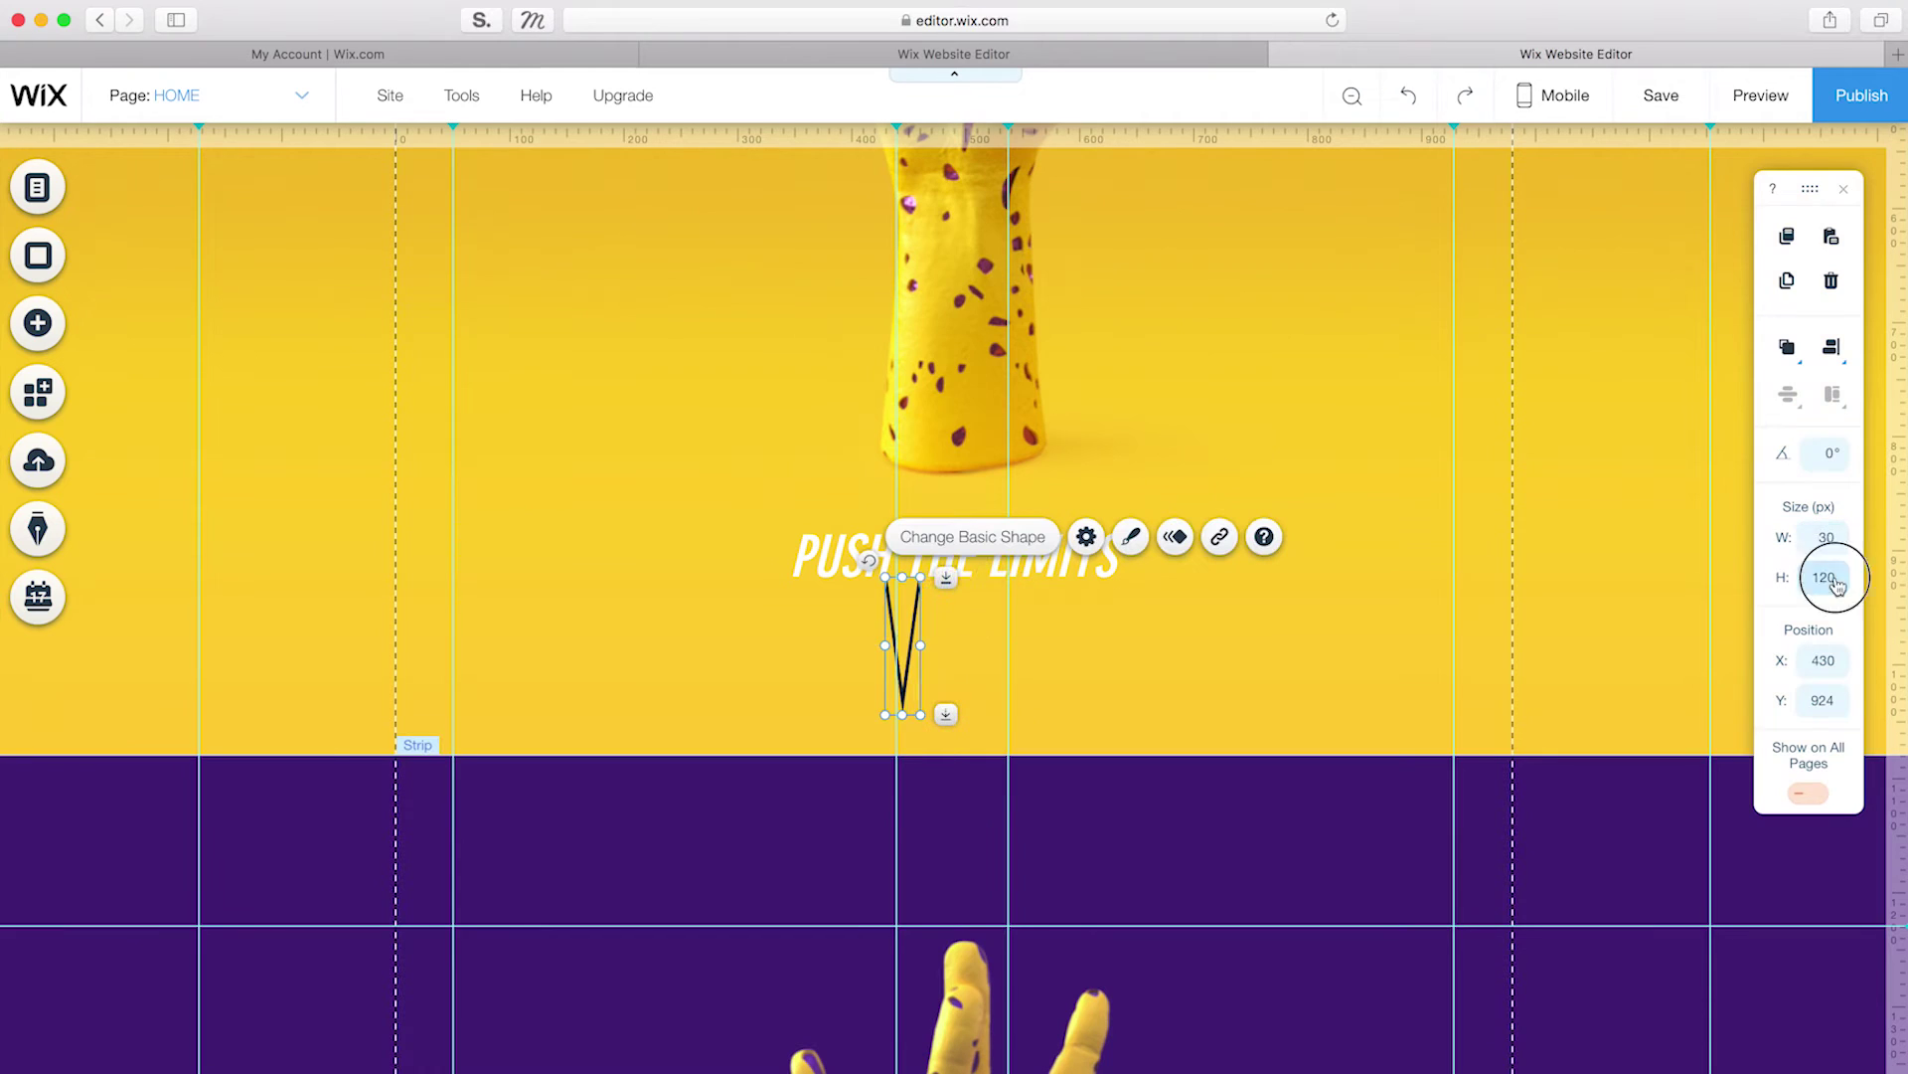
{"action": "type", "text": "15"}
{"action": "left_click", "coordinate": [1130, 537]}
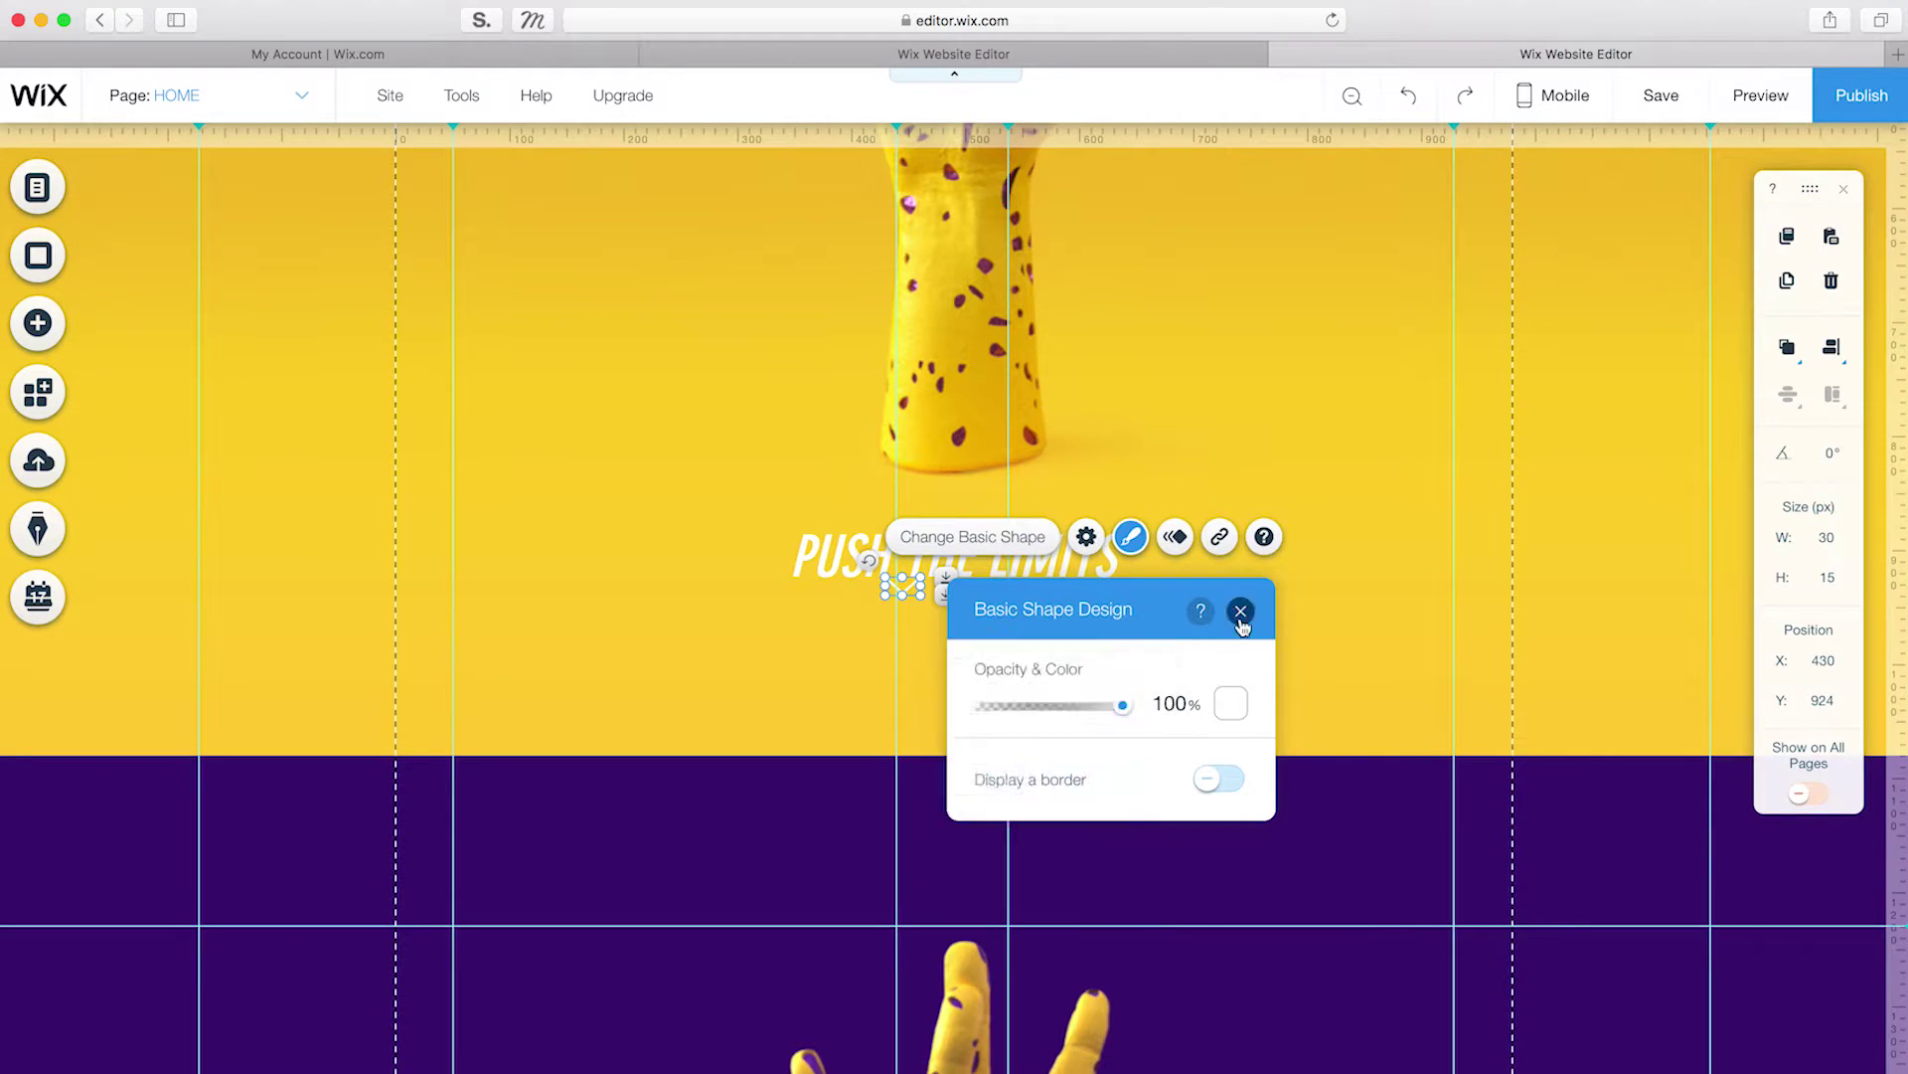
{"action": "left_click_drag", "start_coordinate": [902, 588], "coordinate": [954, 611]}
{"action": "scroll", "coordinate": [1239, 424], "scroll_direction": "up", "scroll_amount": 5}
Step: Add a themed CONTACTS button, rotate it vertical at 270° and move it to the hero's left side
{"action": "left_click", "coordinate": [37, 324]}
{"action": "left_click", "coordinate": [63, 408]}
{"action": "left_click_drag", "start_coordinate": [307, 456], "coordinate": [617, 600]}
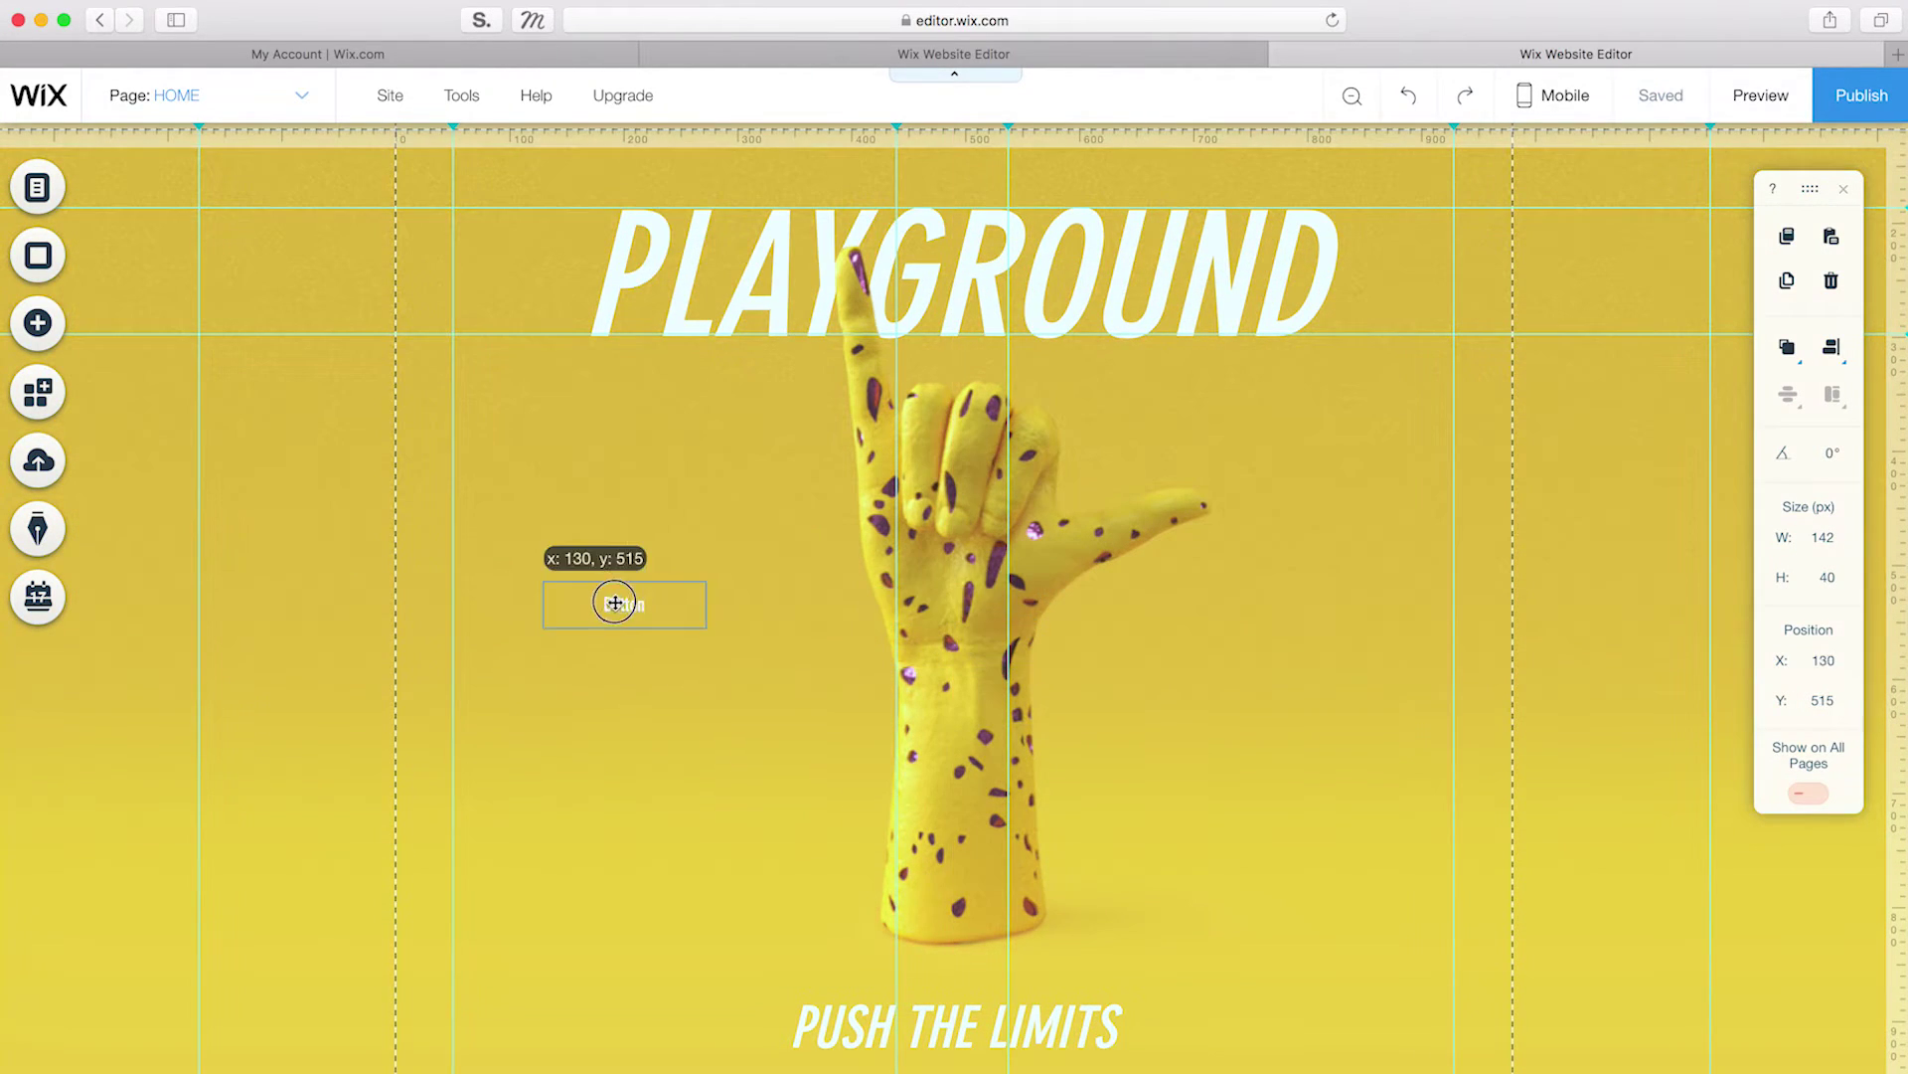
{"action": "left_click", "coordinate": [998, 616]}
{"action": "left_click_drag", "start_coordinate": [497, 560], "coordinate": [553, 693]}
{"action": "left_click_drag", "start_coordinate": [596, 616], "coordinate": [318, 640]}
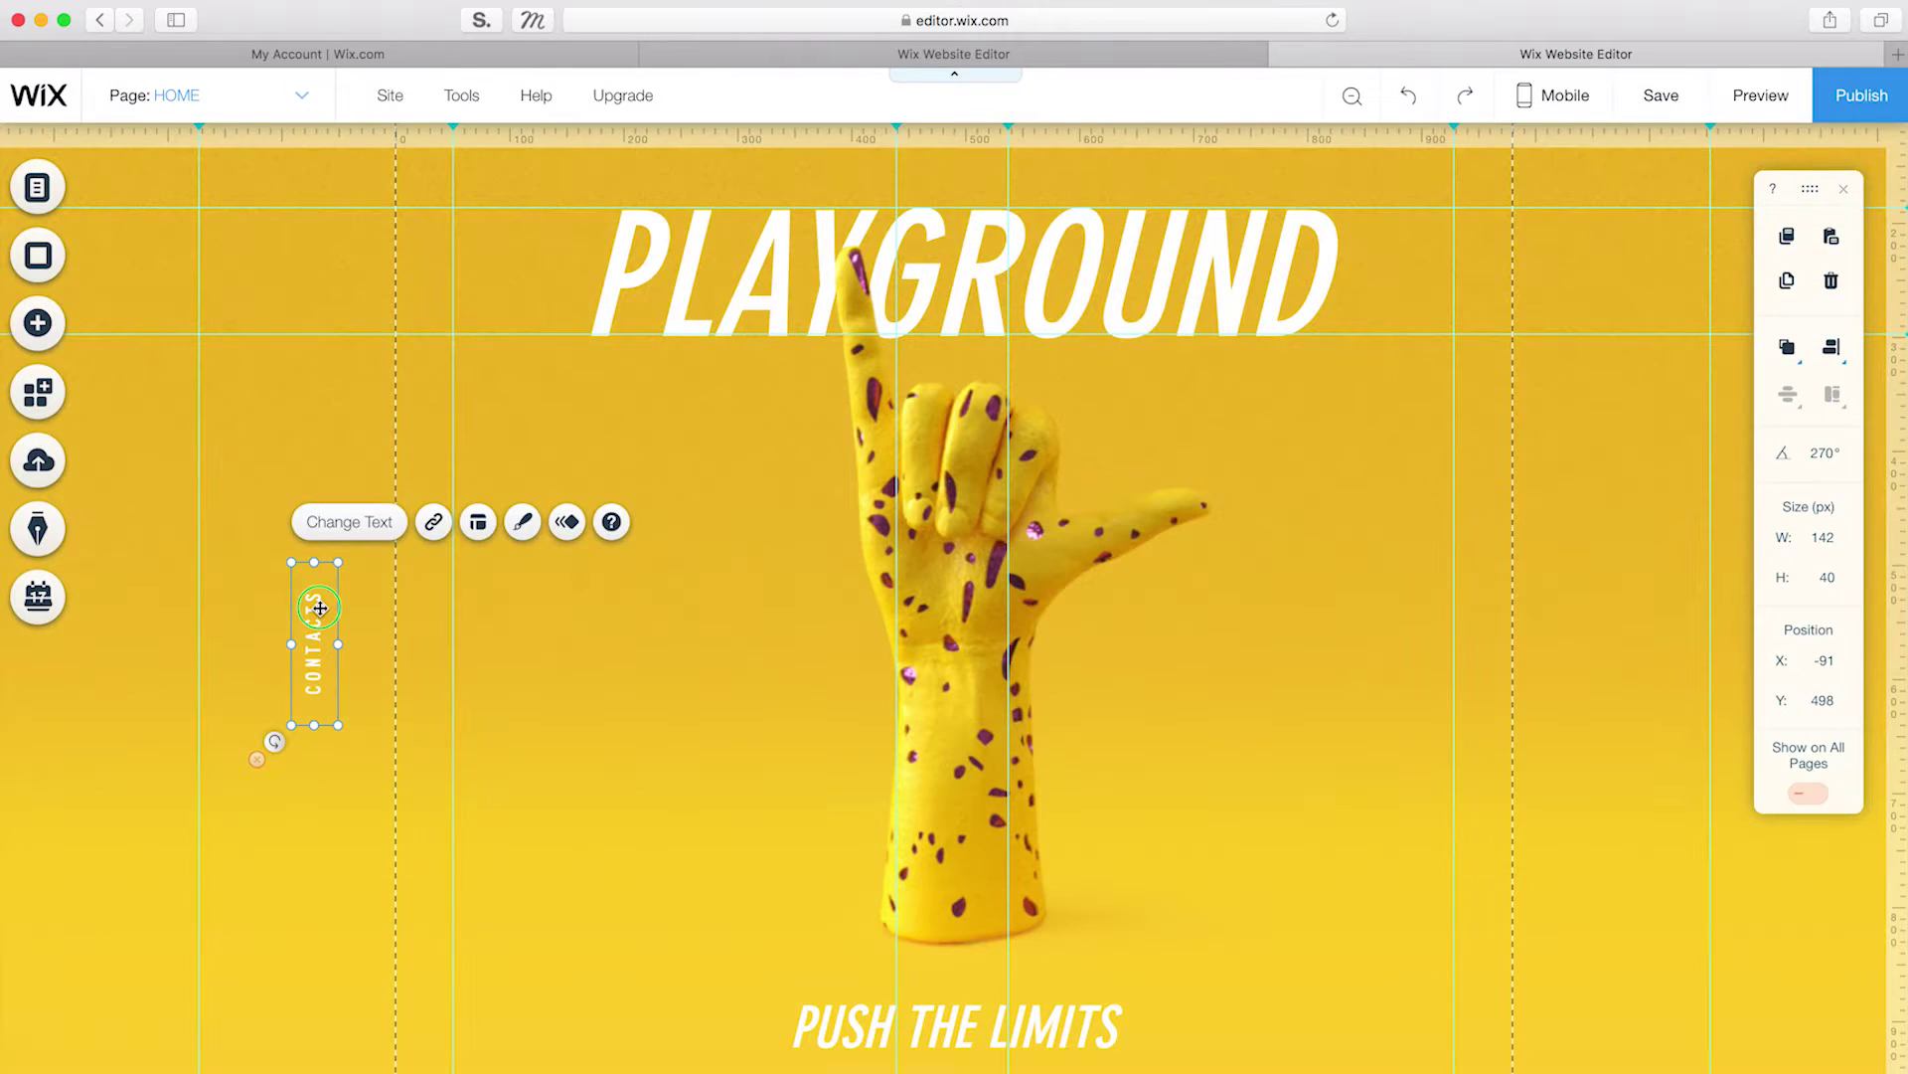
Step: Pin the CONTACTS button to the screen at middle-left with a 100 px offset
{"action": "right_click", "coordinate": [319, 607]}
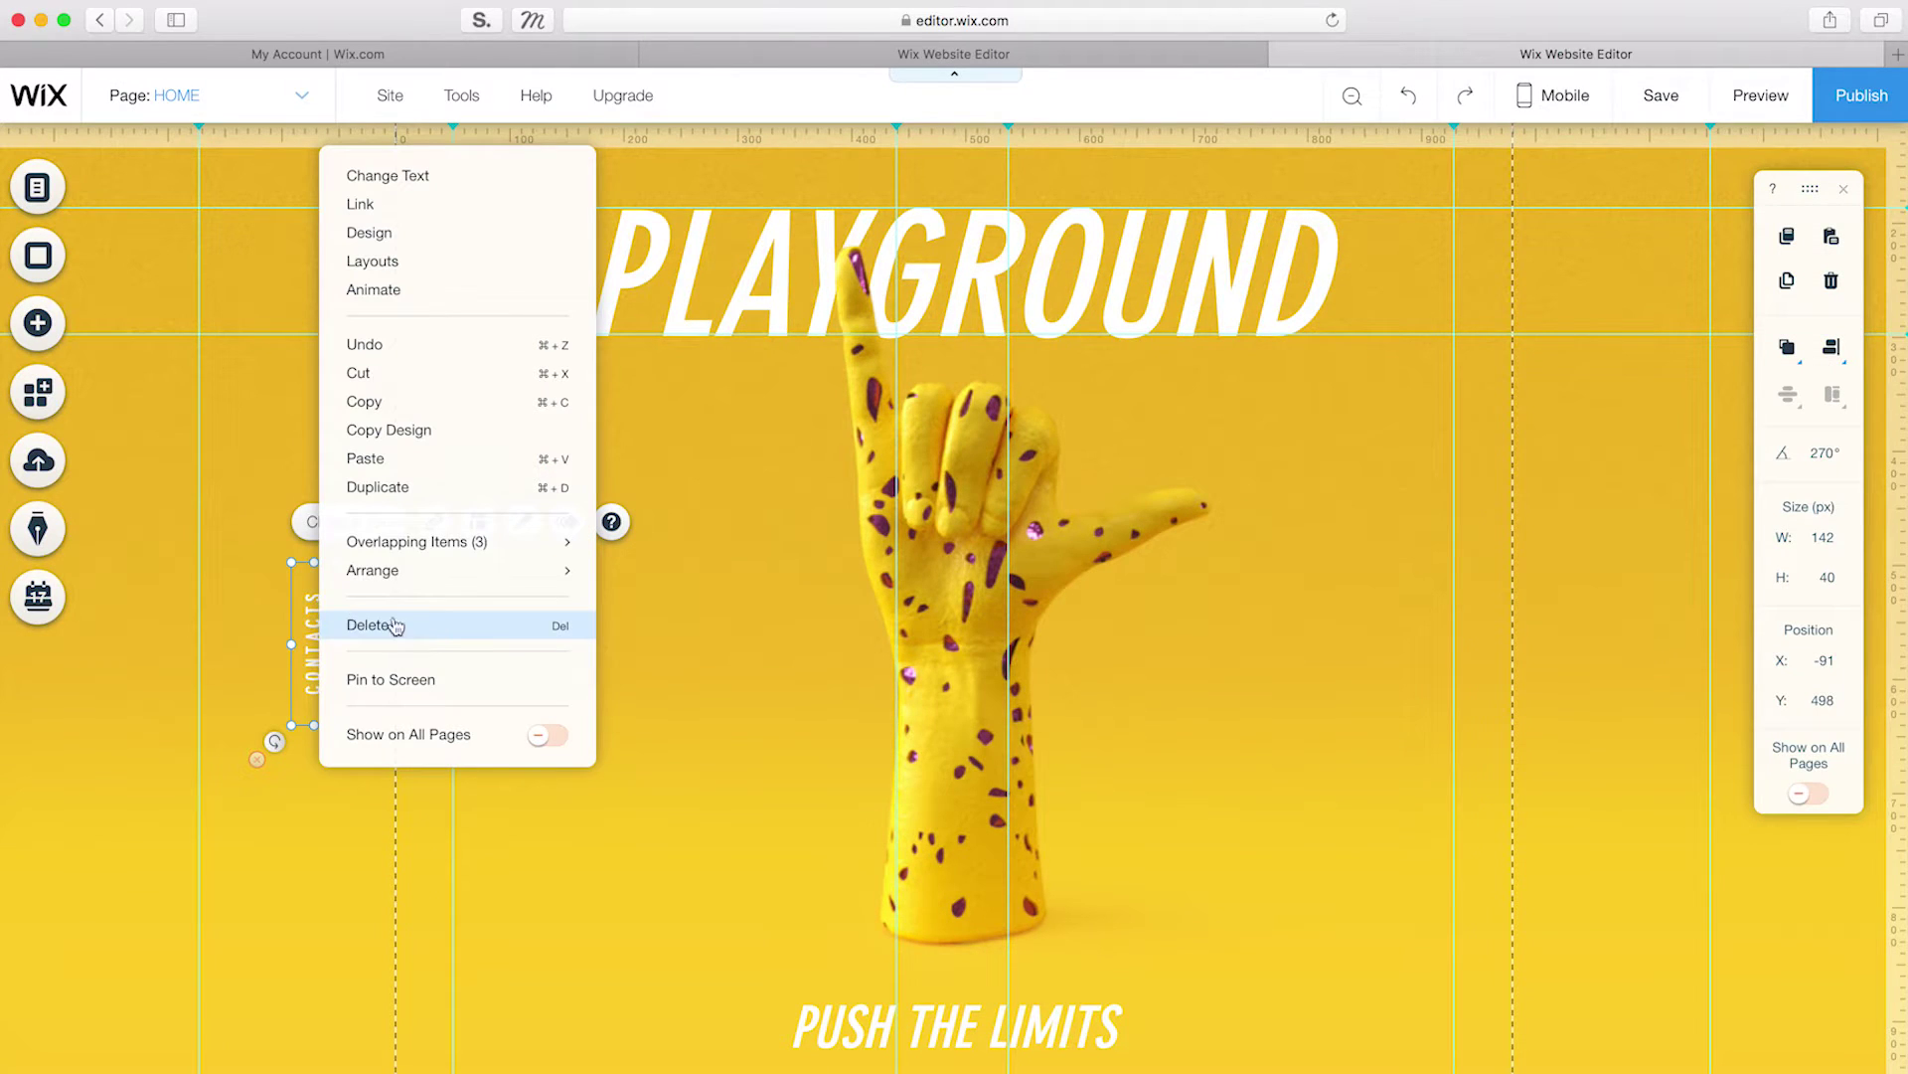
{"action": "left_click", "coordinate": [477, 682]}
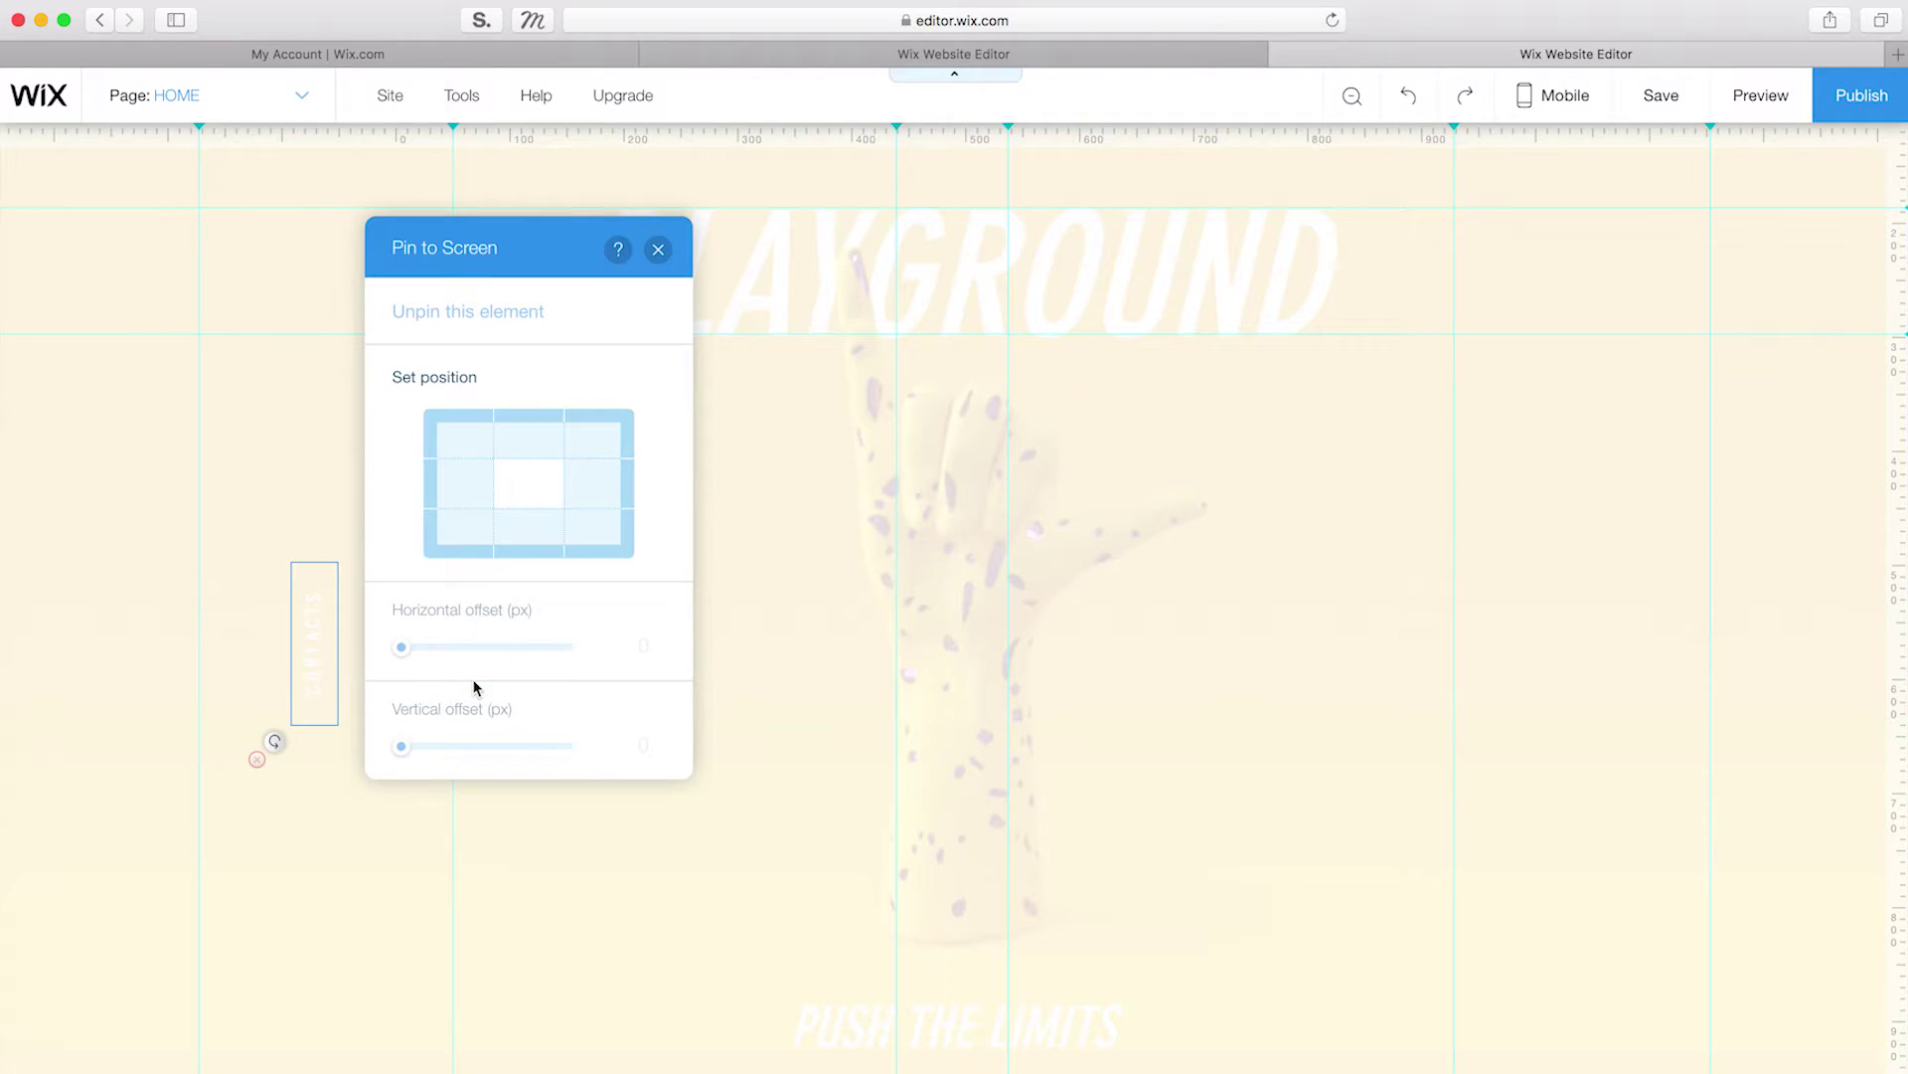
{"action": "left_click", "coordinate": [458, 483]}
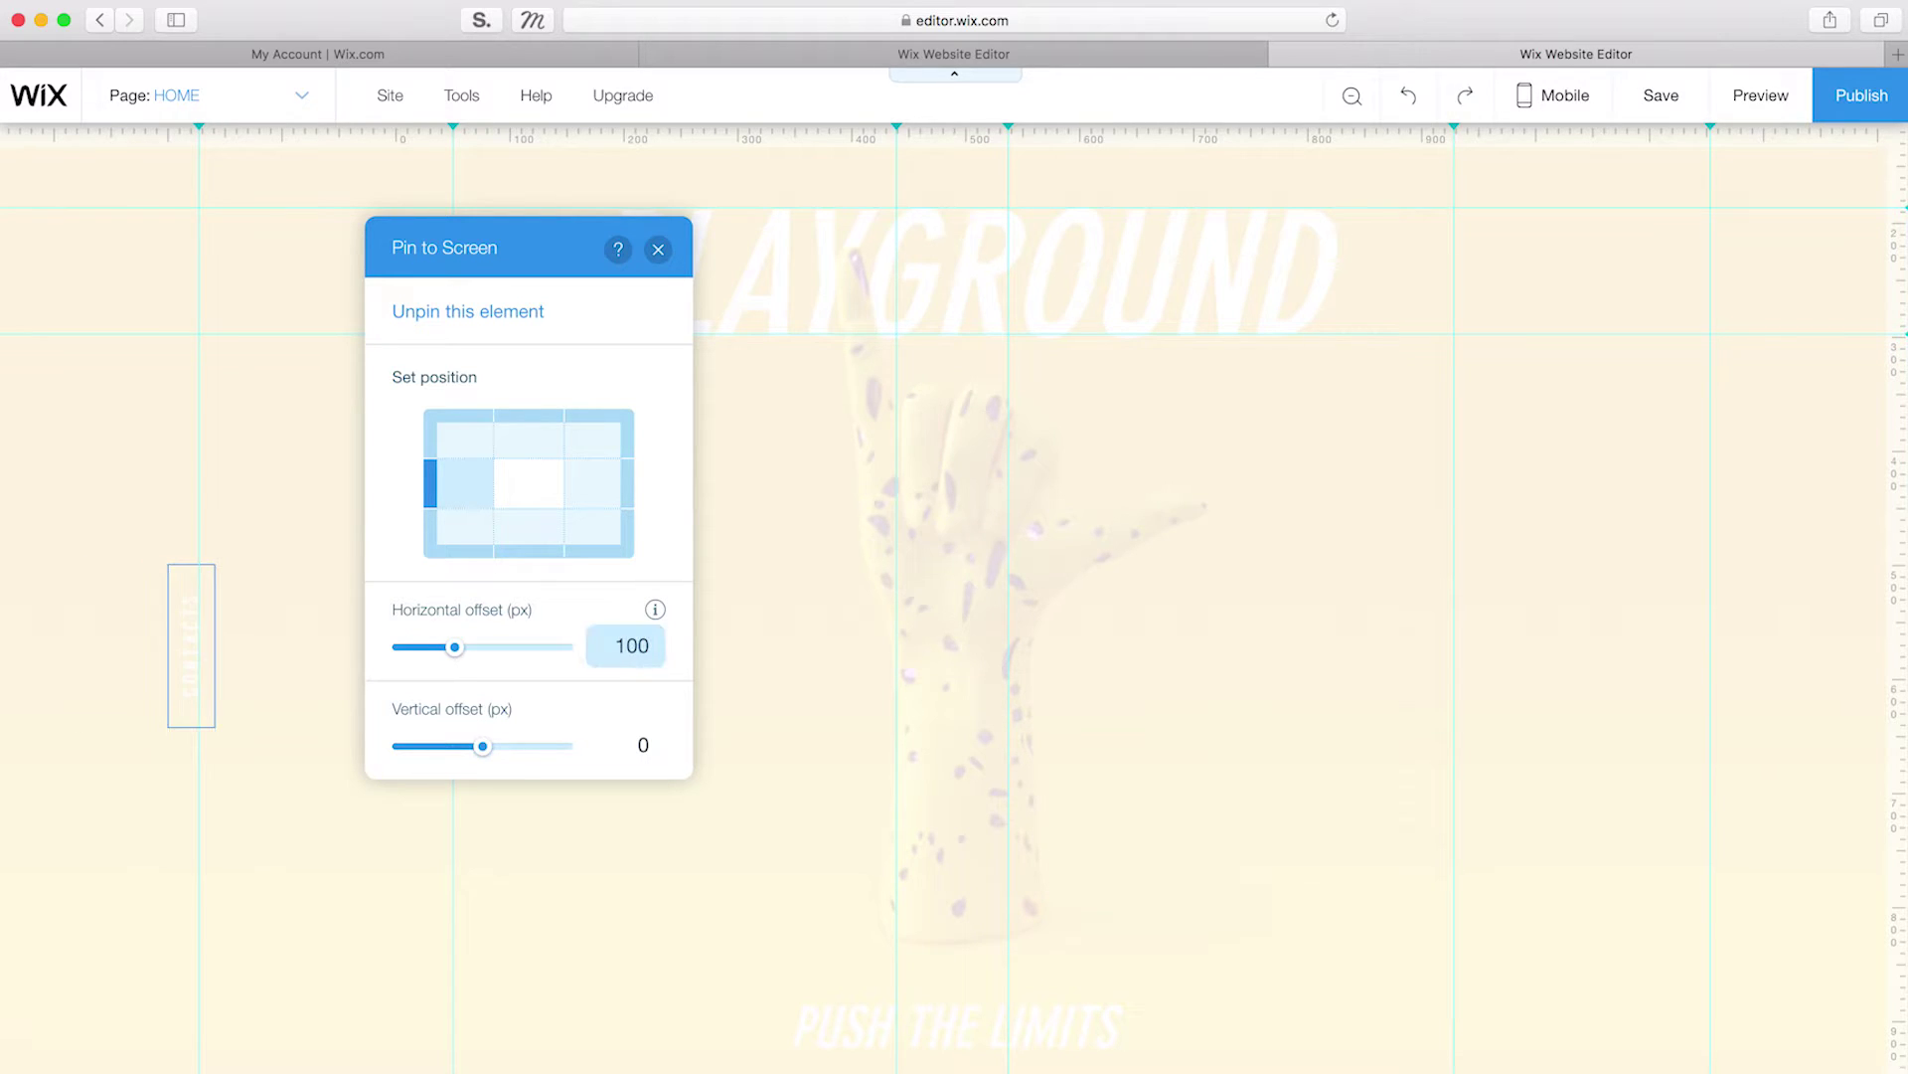
{"action": "left_click", "coordinate": [658, 251]}
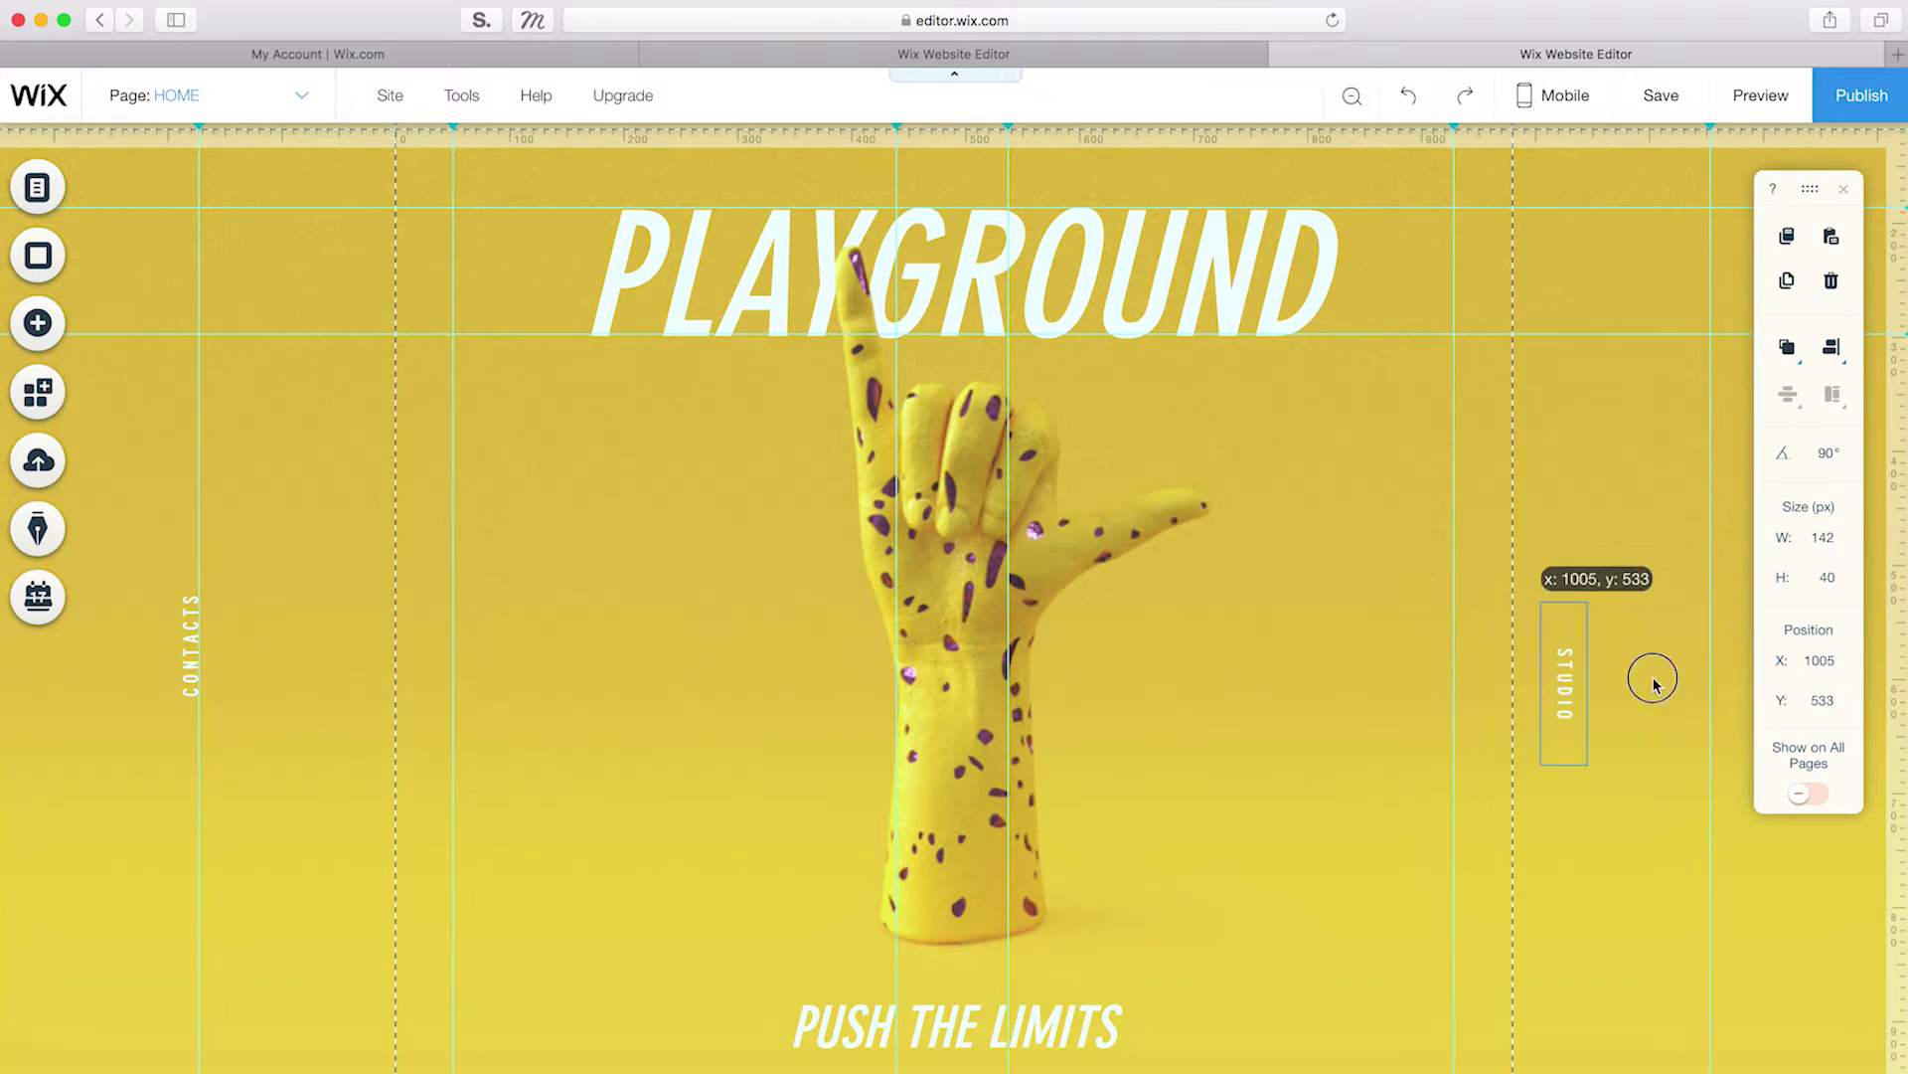
Step: Pin the STUDIO button to the screen's right edge with a 100 px offset
{"action": "right_click", "coordinate": [1557, 682]}
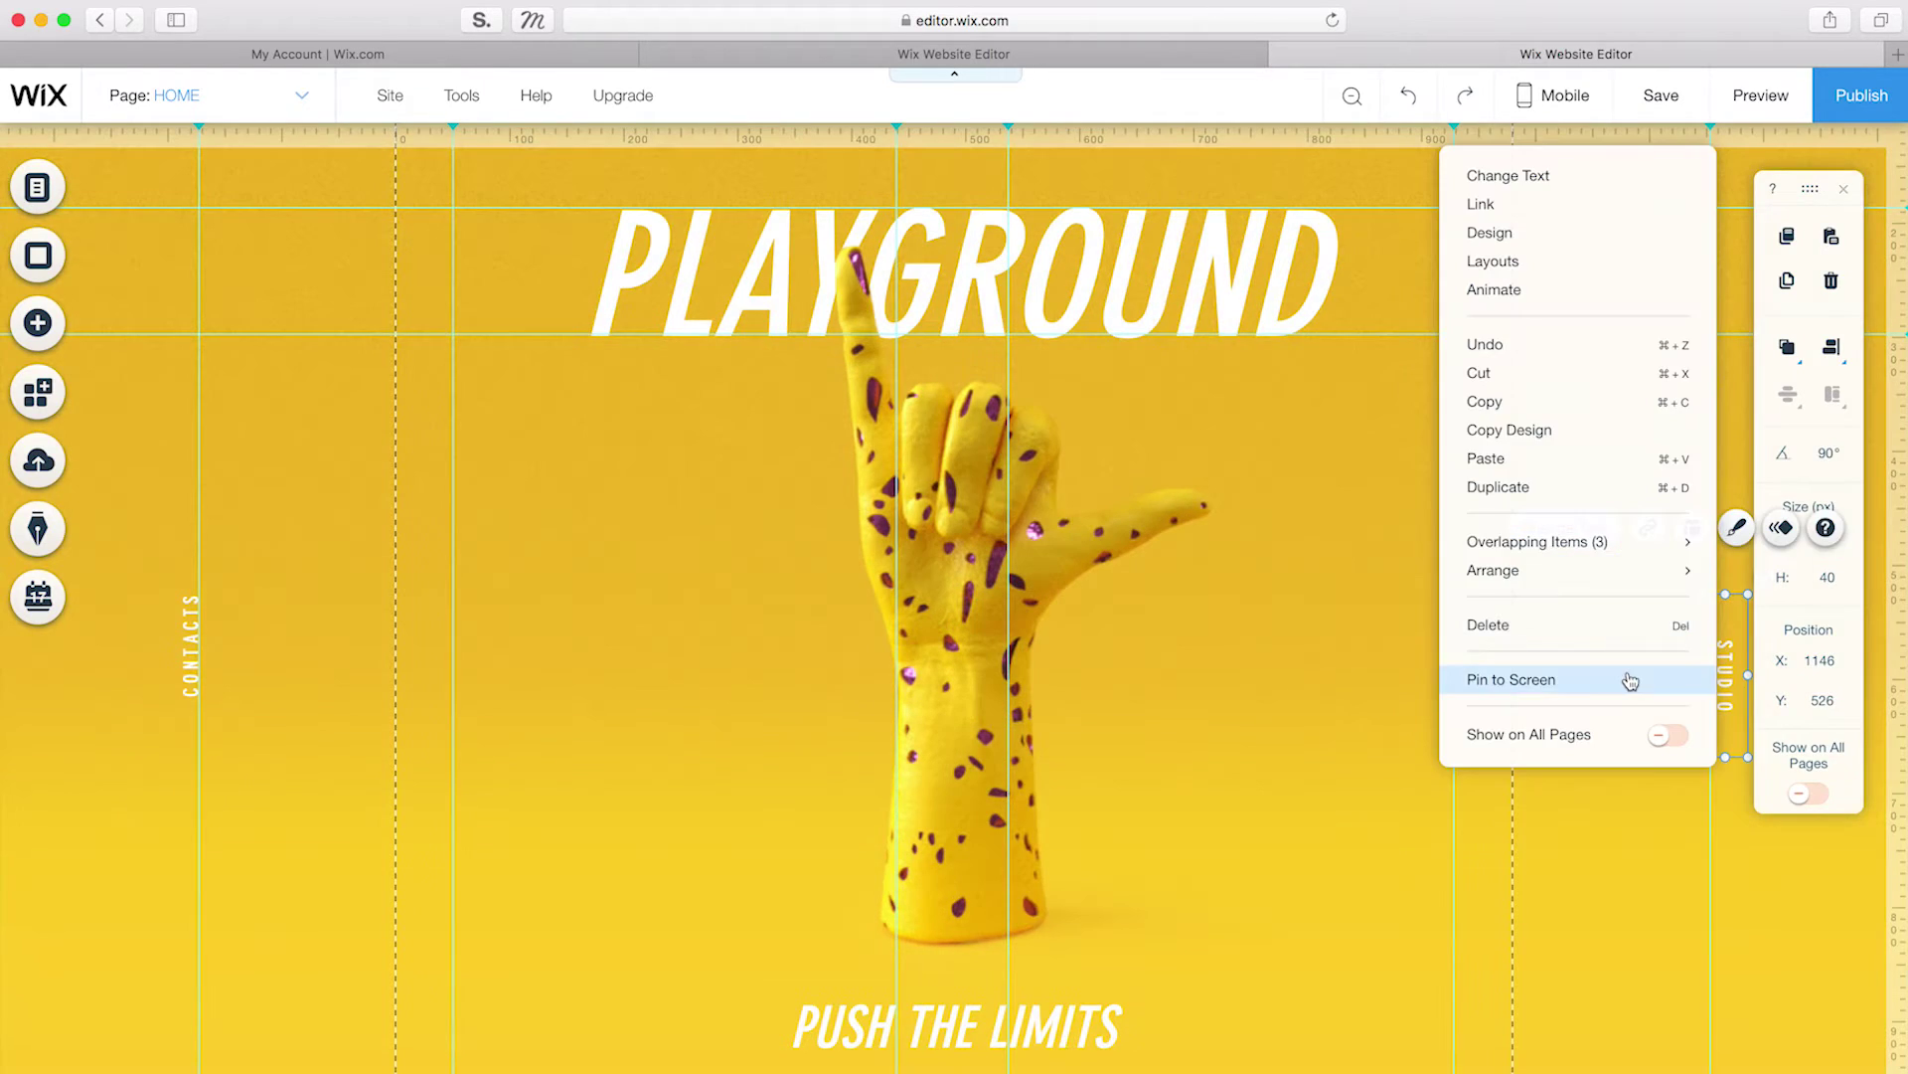
{"action": "left_click", "coordinate": [1623, 672]}
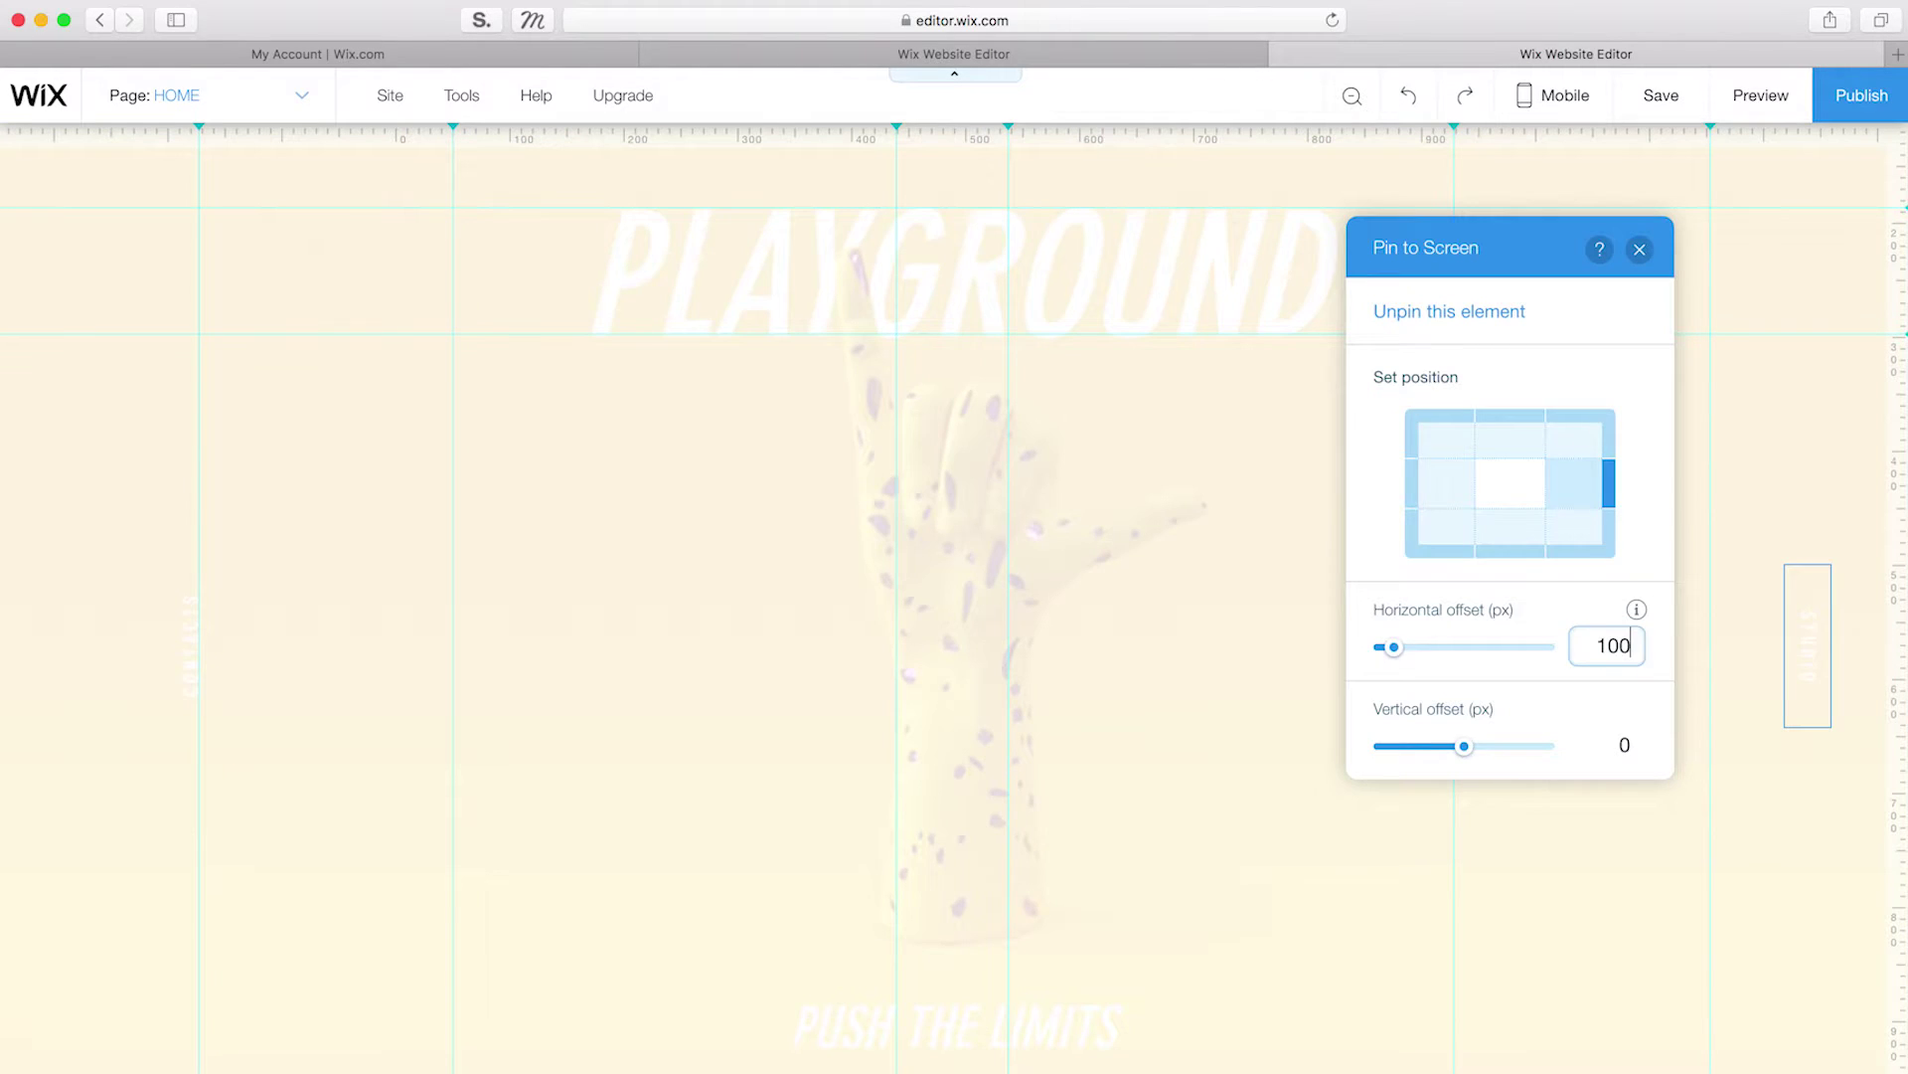
{"action": "left_click", "coordinate": [1571, 692]}
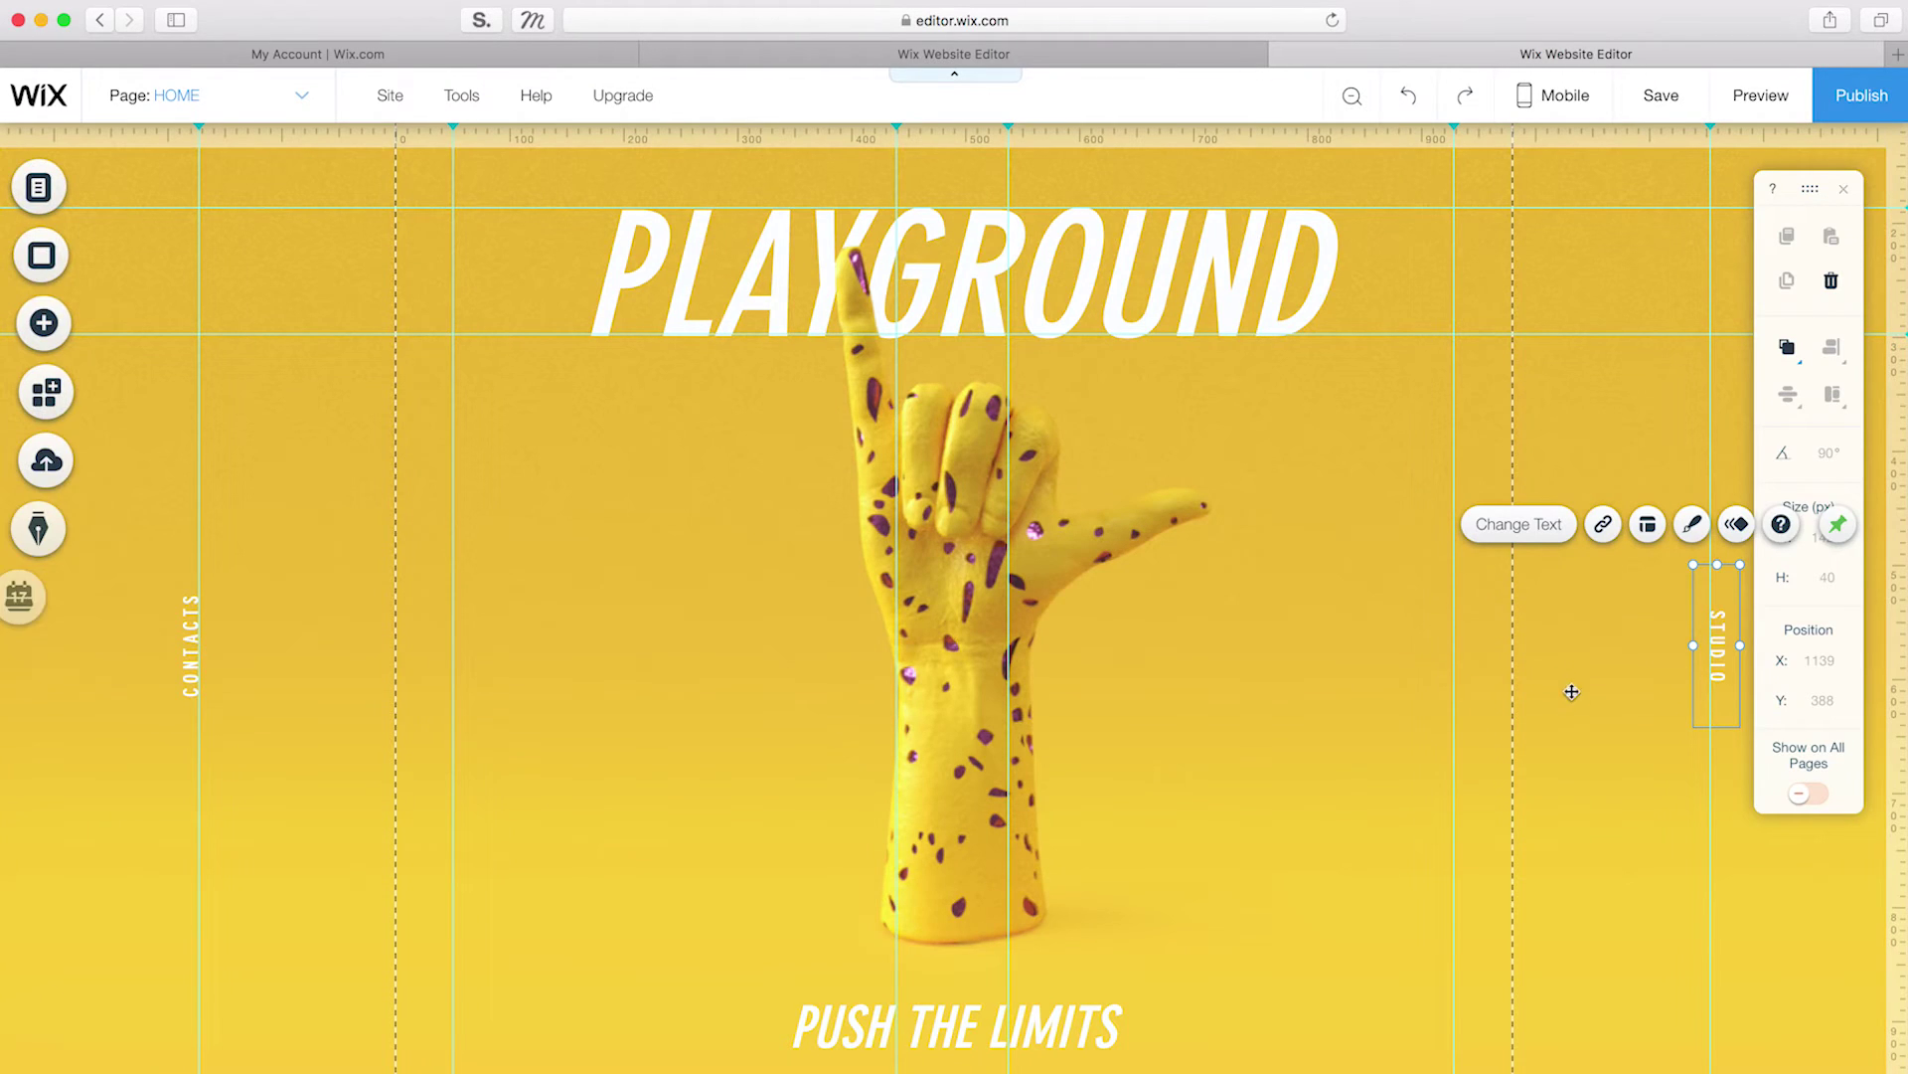
Step: Preview the site to check the pinned buttons, then return to the editor
{"action": "left_click", "coordinate": [1760, 95]}
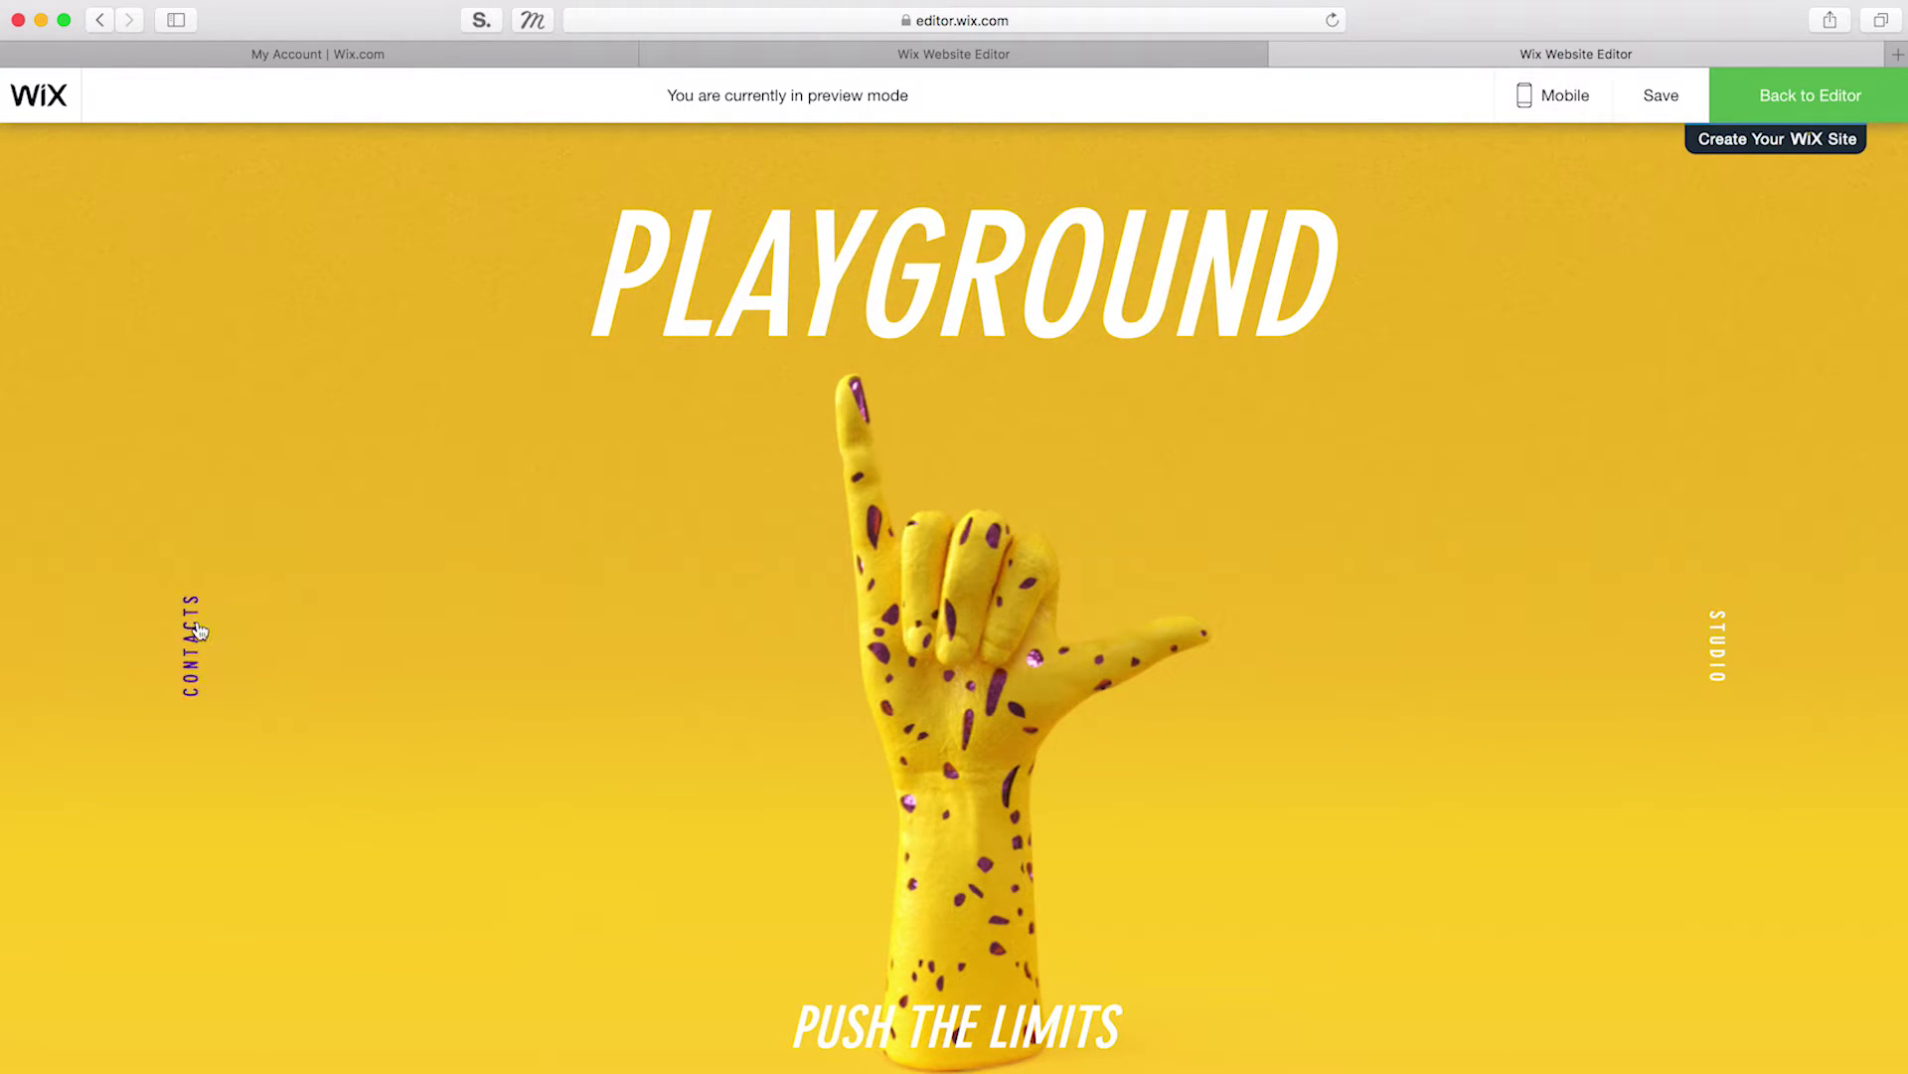
{"action": "scroll", "coordinate": [1225, 569], "scroll_direction": "up", "scroll_amount": 3}
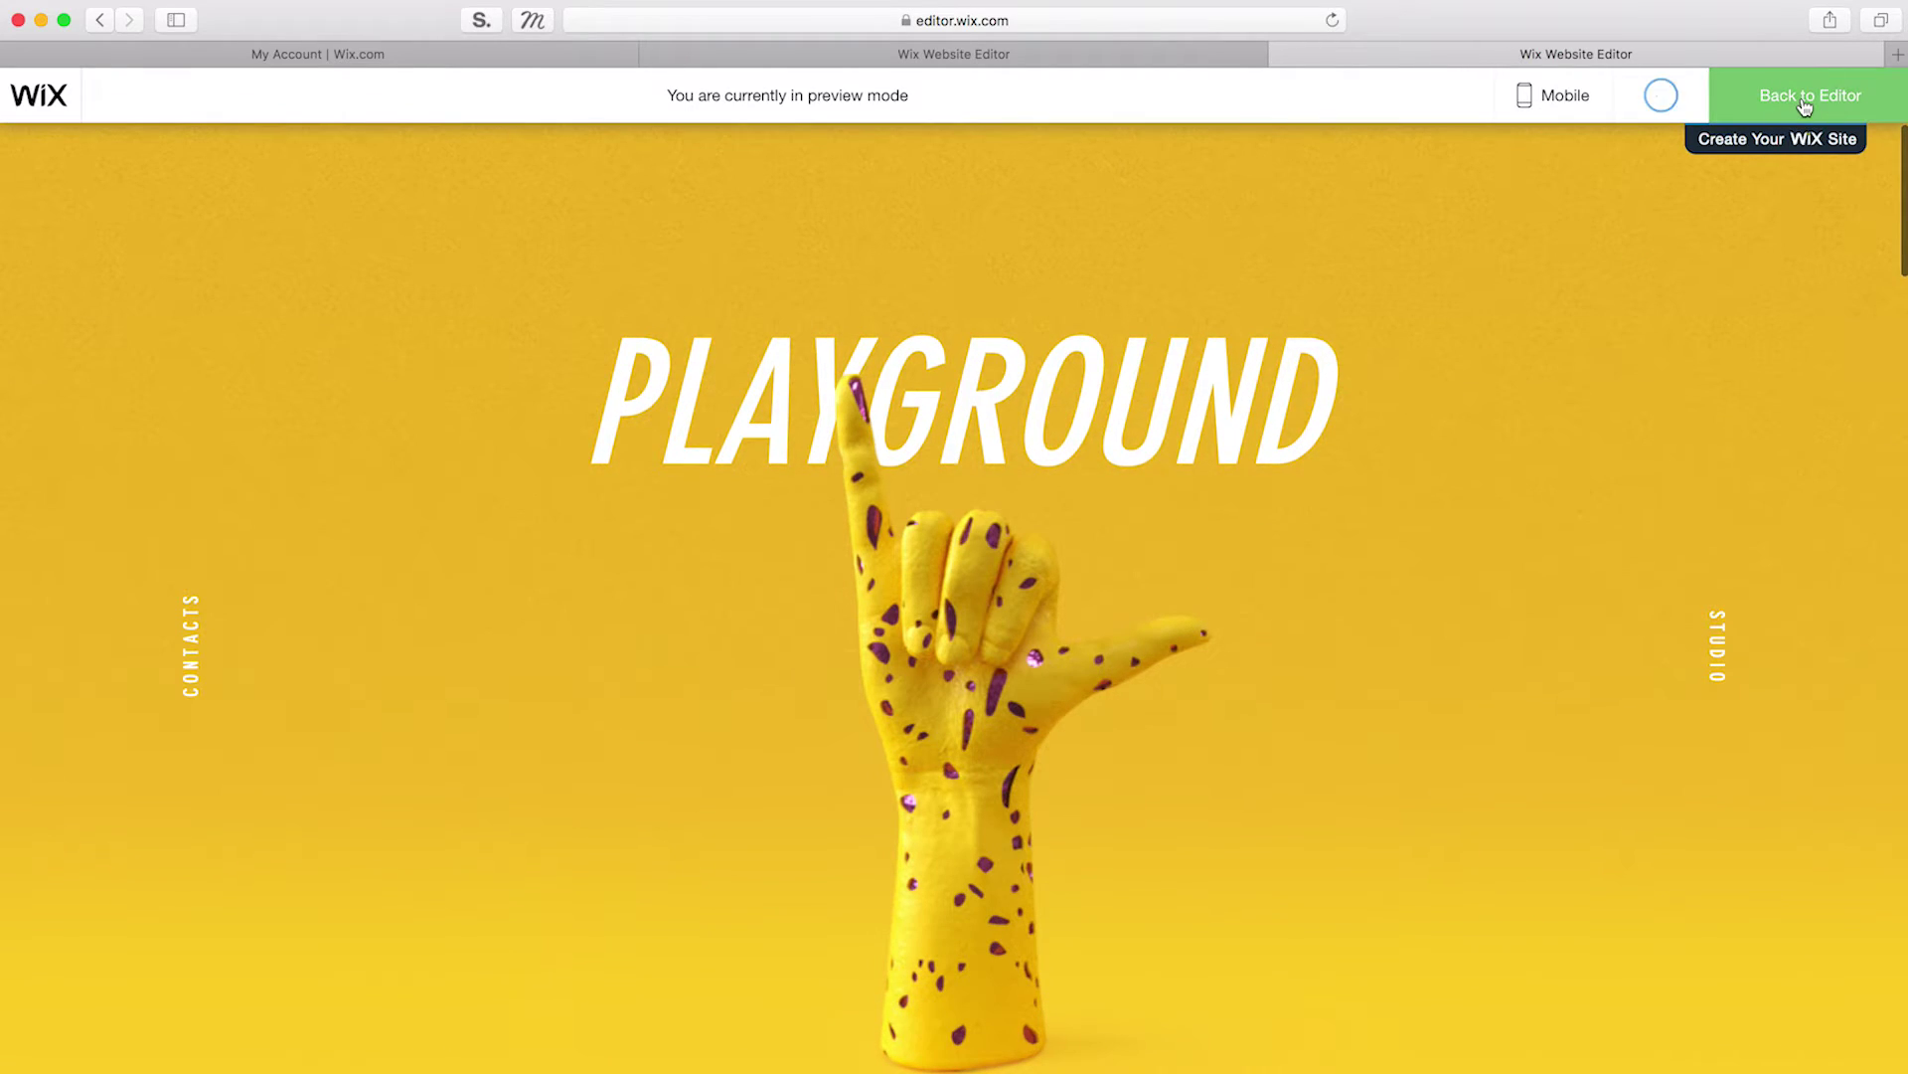
{"action": "key", "text": "super+p"}
Step: Add a Site Title to the header, colour it dark purple and centre-align it
{"action": "left_click", "coordinate": [38, 322]}
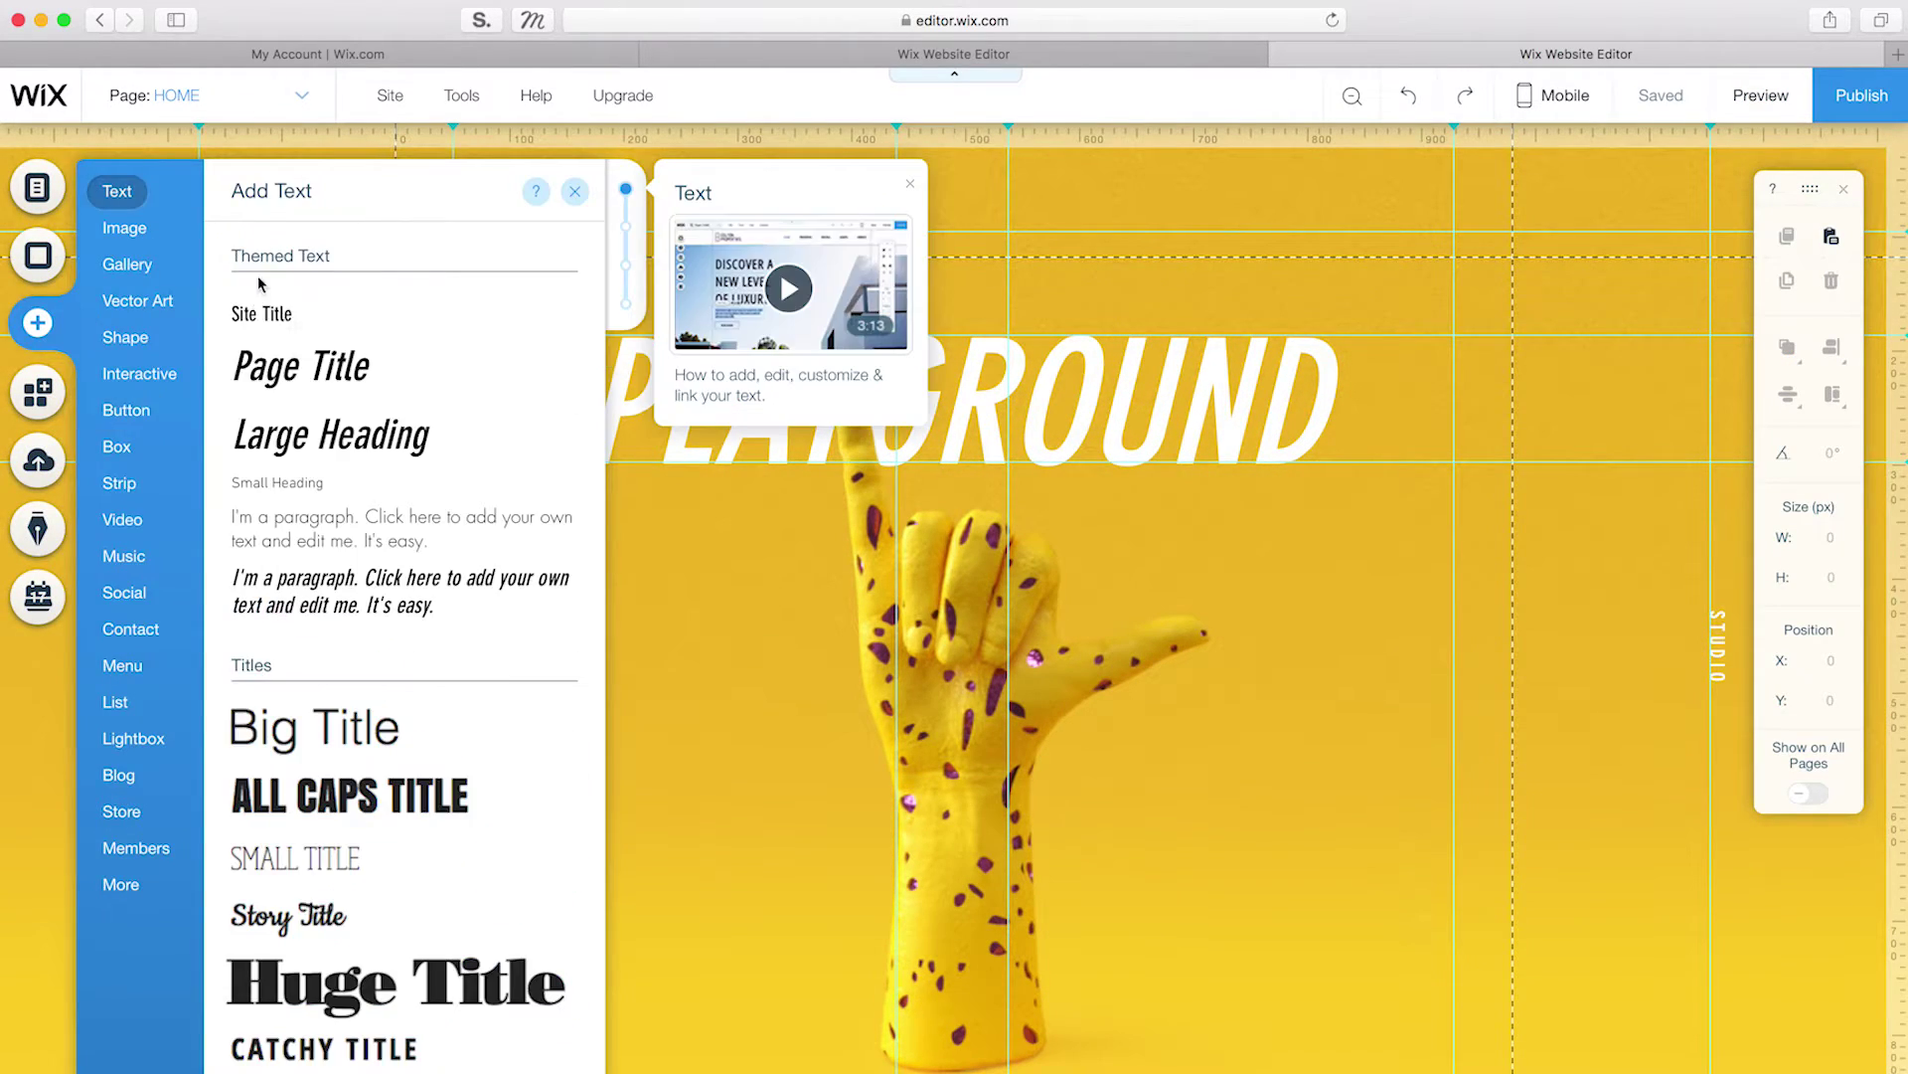
{"action": "left_click", "coordinate": [263, 311]}
{"action": "left_click_drag", "start_coordinate": [1016, 286], "coordinate": [1016, 179]}
{"action": "left_click", "coordinate": [1141, 844]}
{"action": "left_click", "coordinate": [1469, 613]}
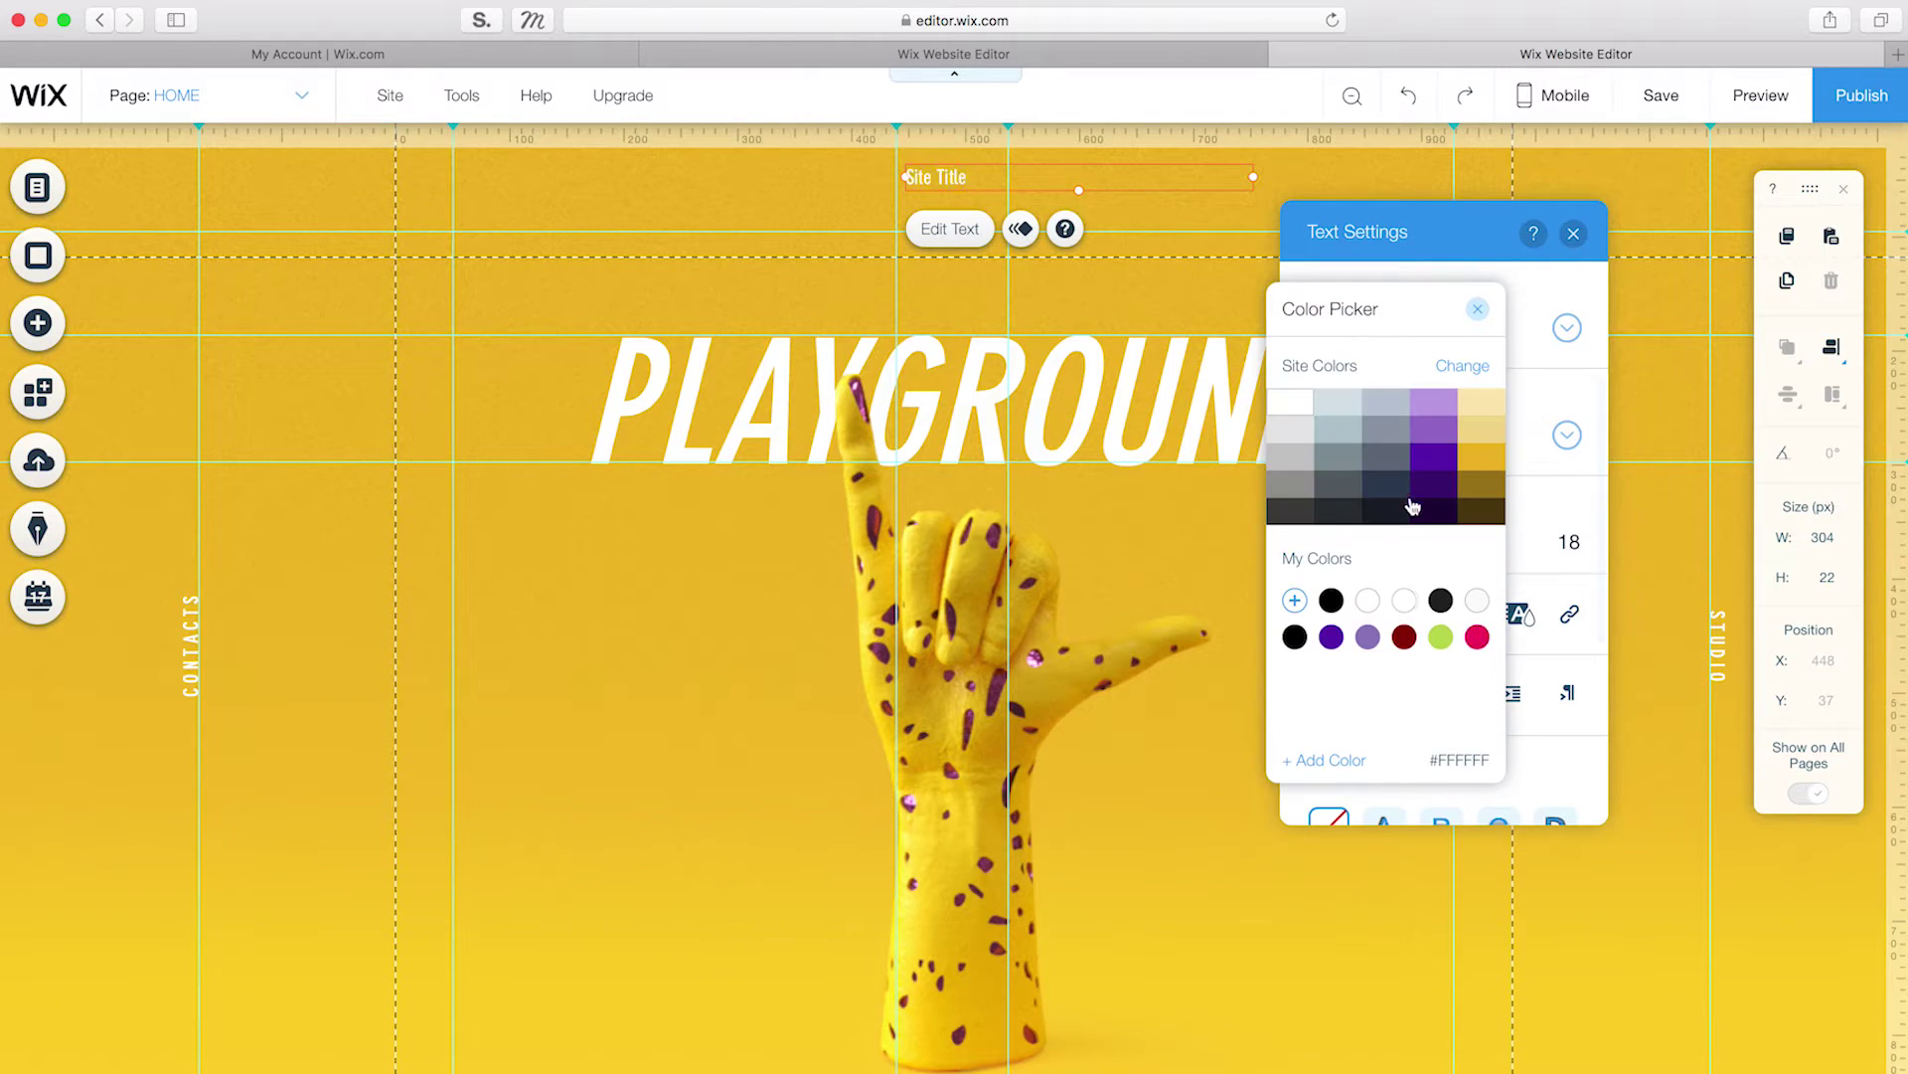
{"action": "left_click", "coordinate": [1434, 490]}
{"action": "left_click", "coordinate": [1488, 315]}
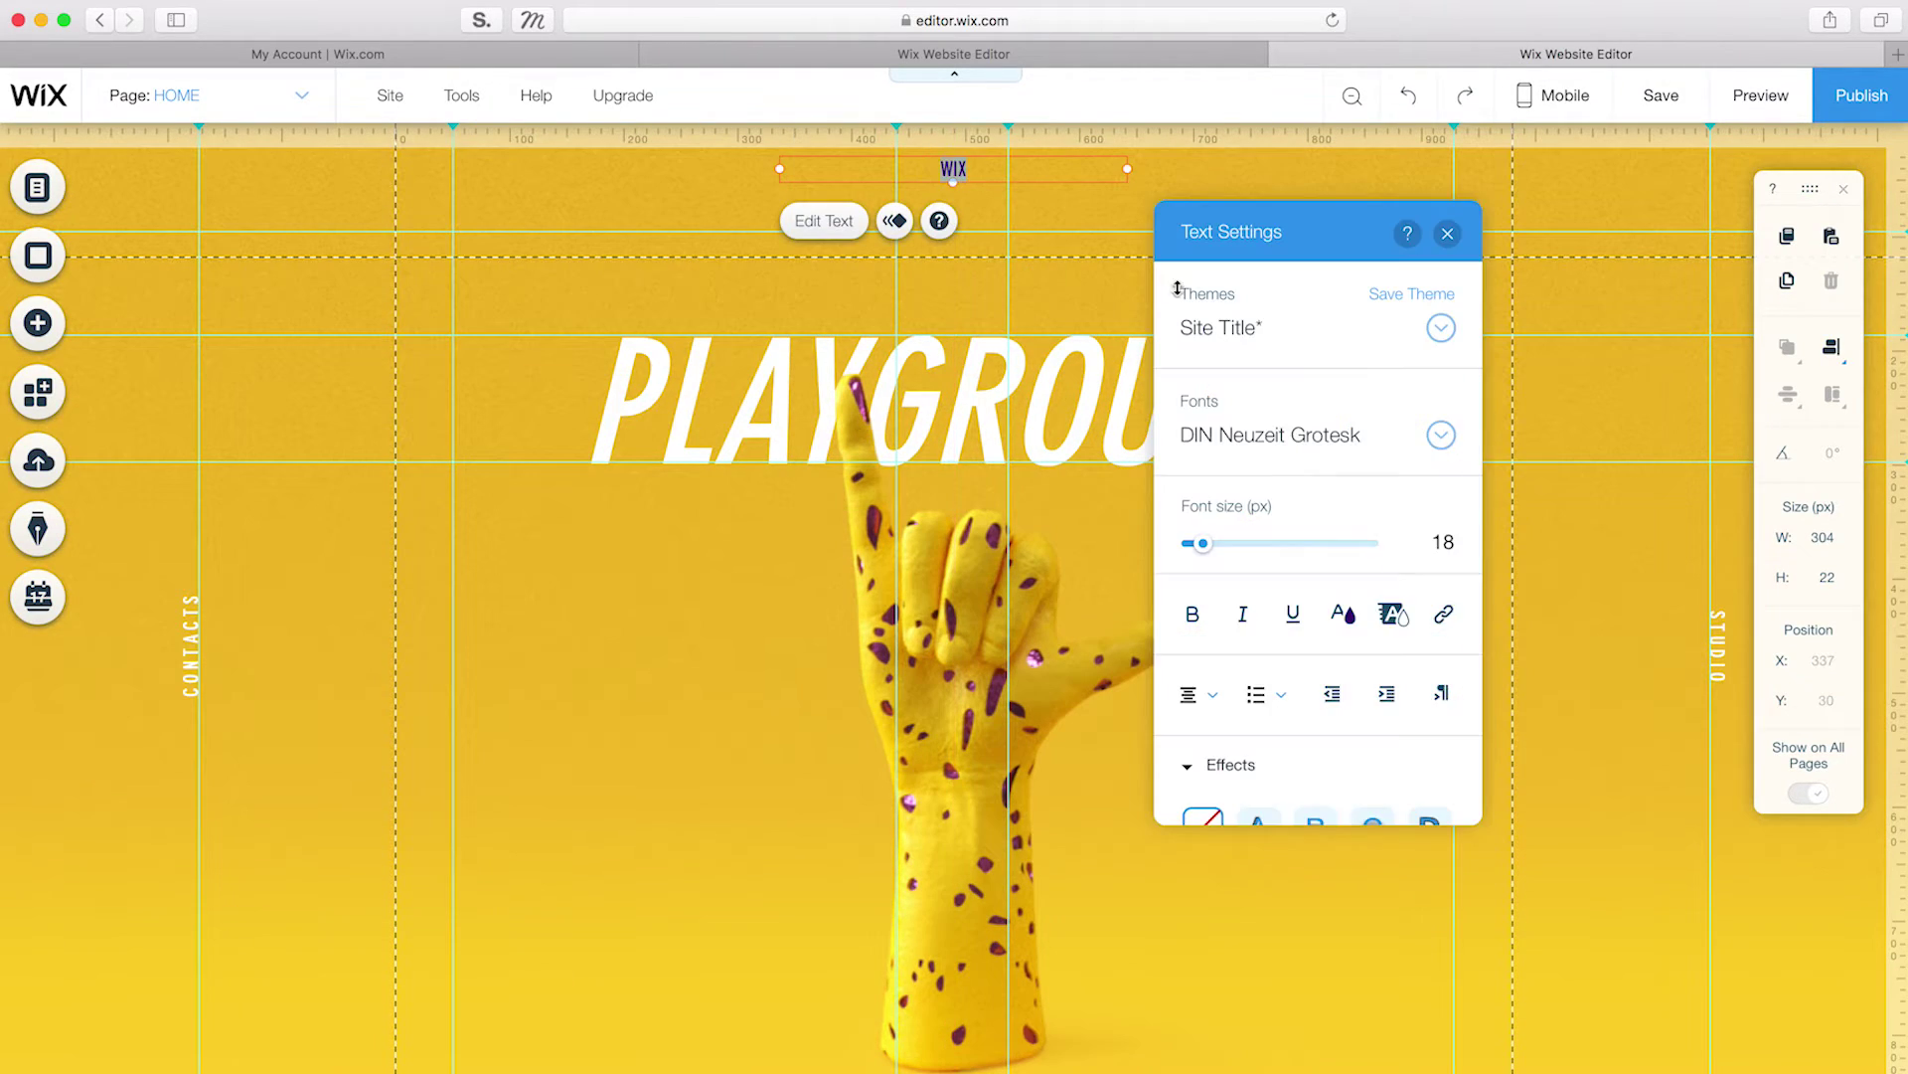
{"action": "left_click", "coordinate": [1330, 696]}
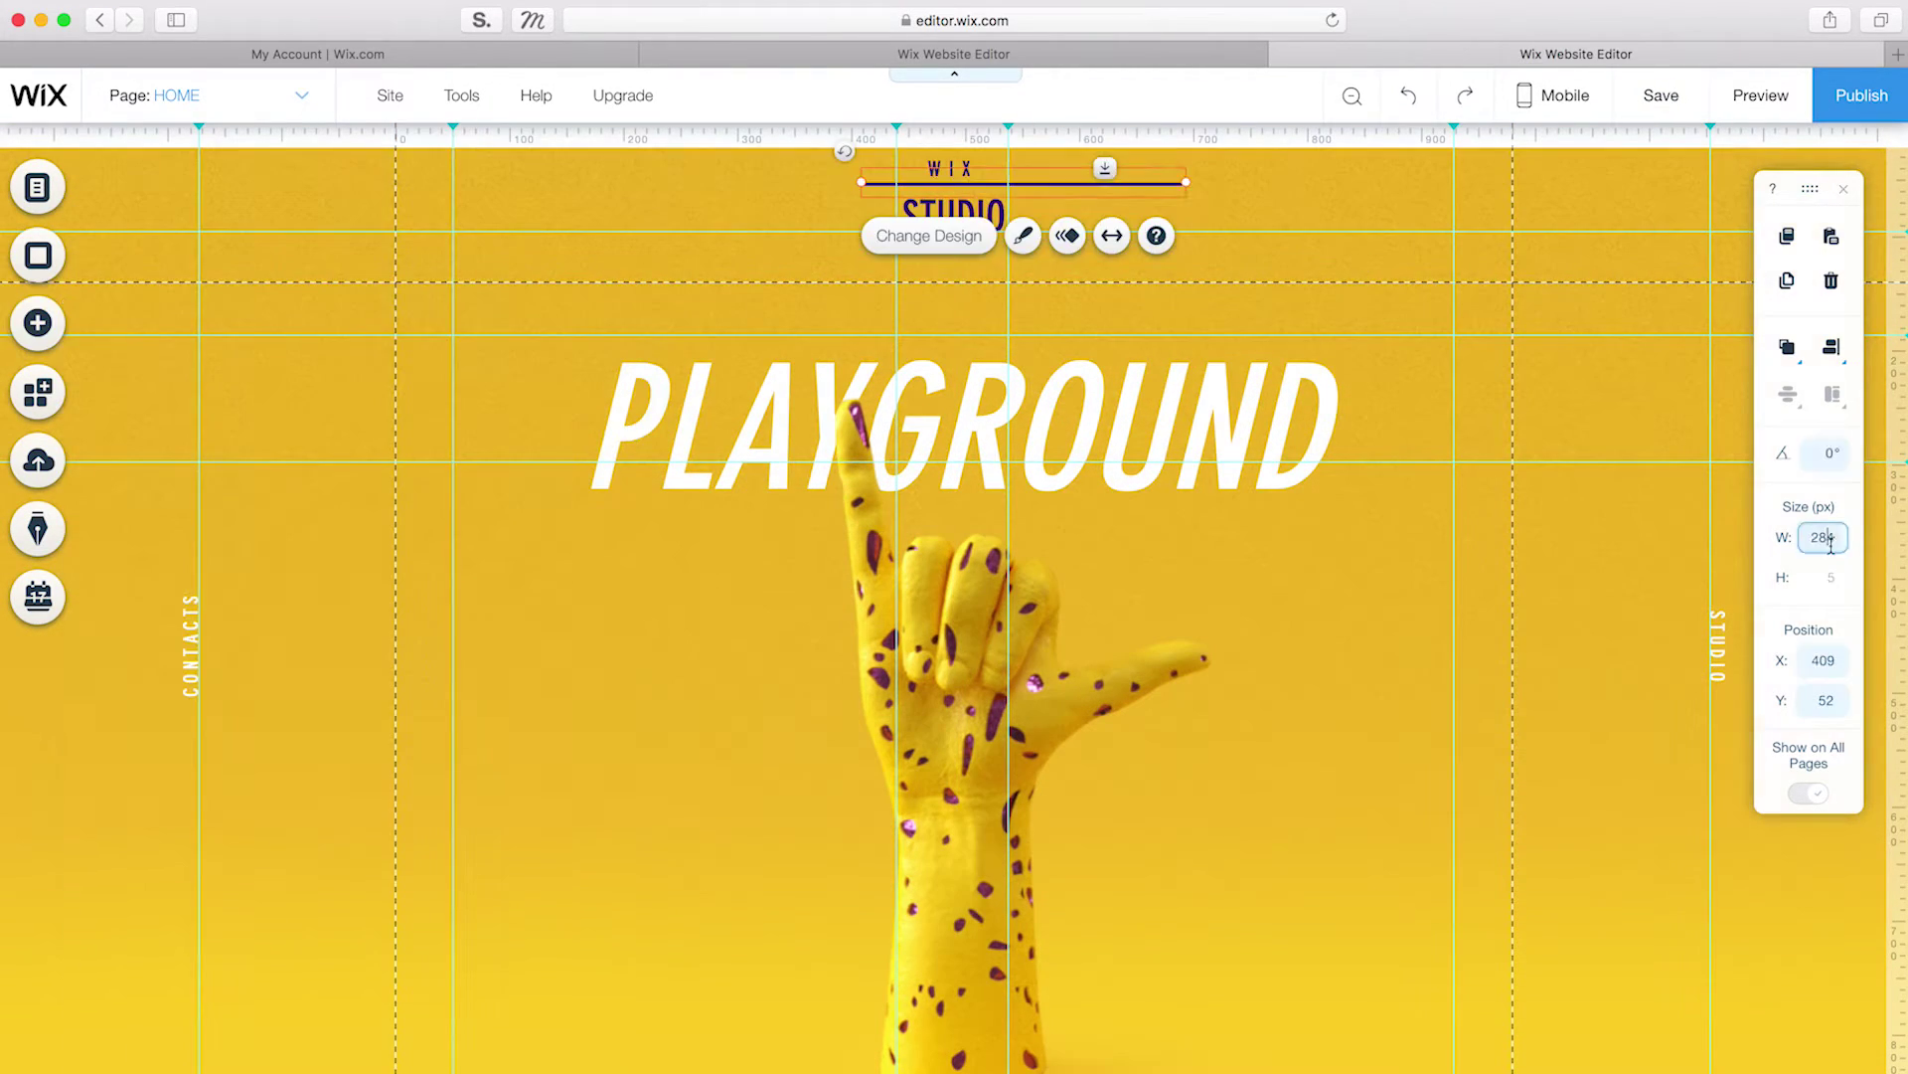
{"action": "left_click", "coordinate": [38, 322]}
Step: Add a grey social bar to the header, keeping only Facebook, Instagram and Pinterest in that order
{"action": "left_click", "coordinate": [132, 596]}
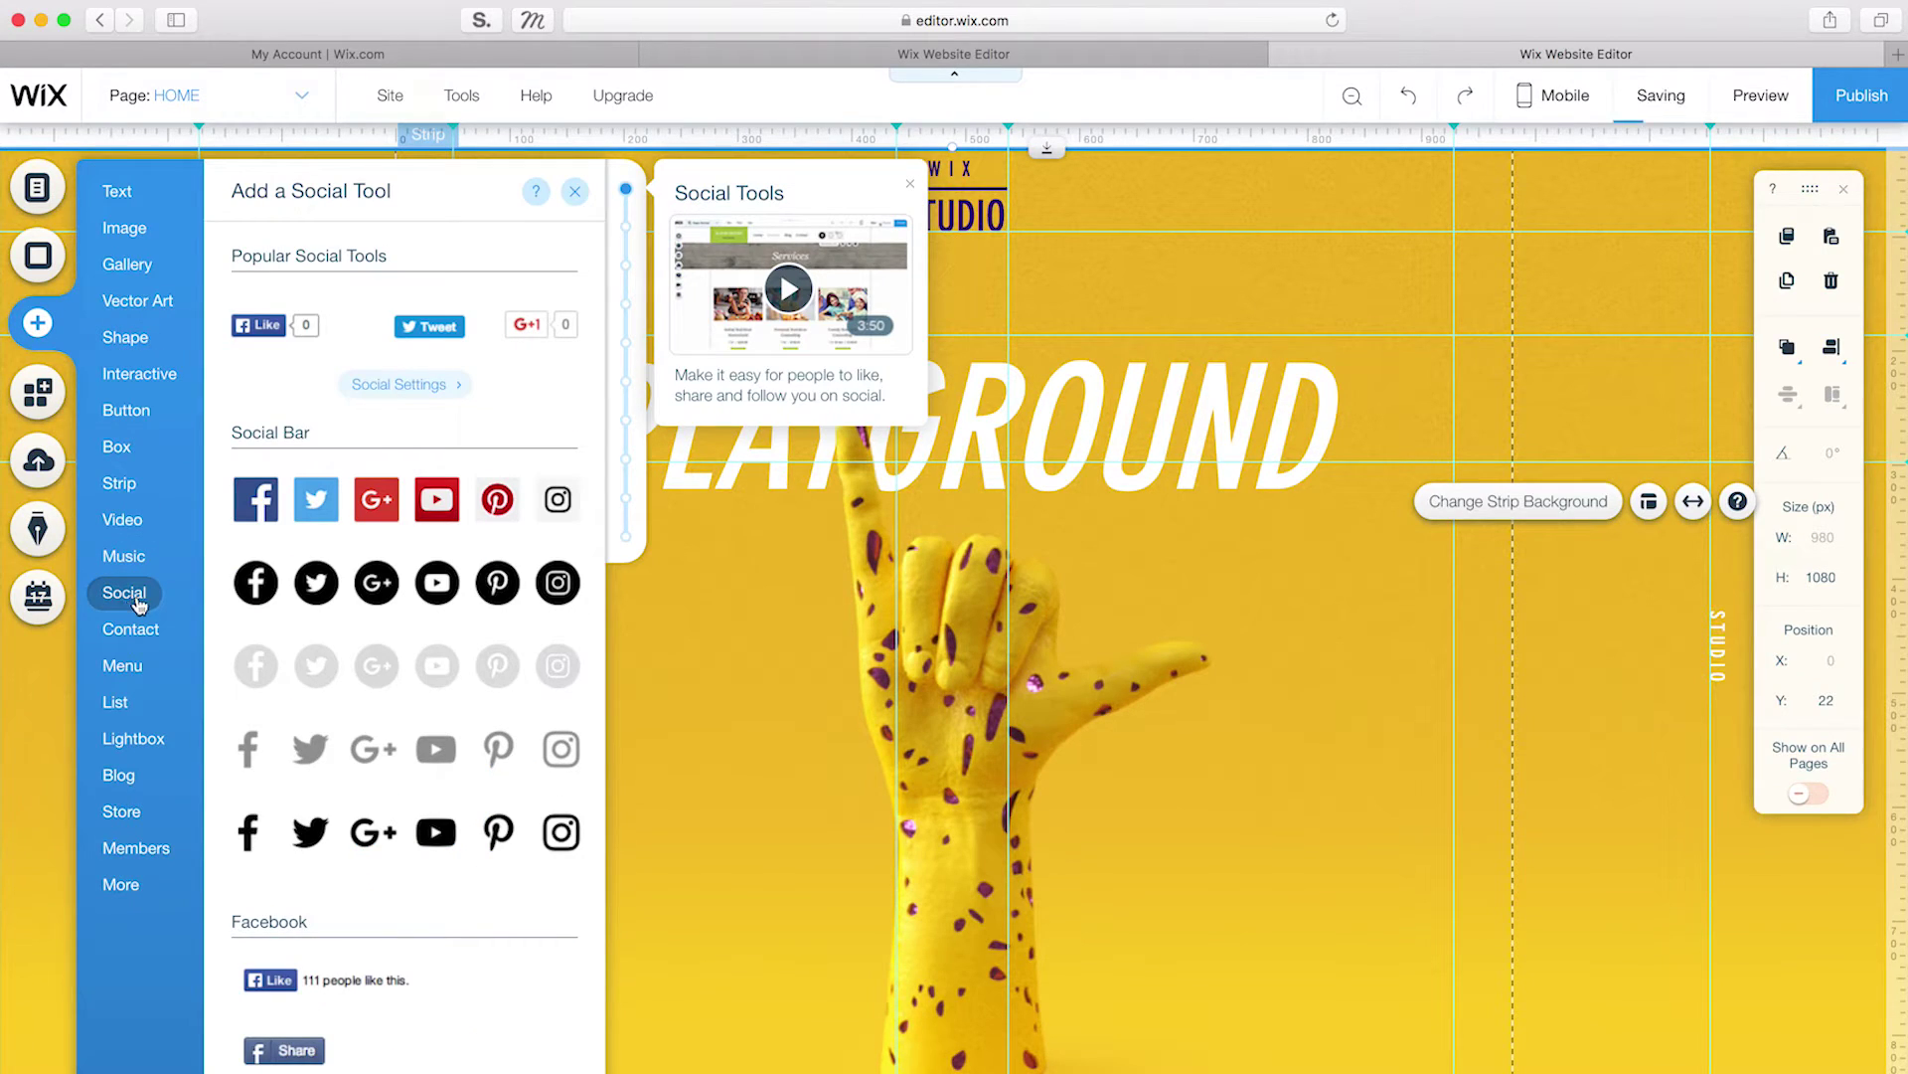
{"action": "left_click", "coordinate": [310, 748]}
{"action": "left_click_drag", "start_coordinate": [1021, 674], "coordinate": [1317, 195]}
{"action": "left_click", "coordinate": [1202, 256]}
{"action": "left_click", "coordinate": [644, 481]}
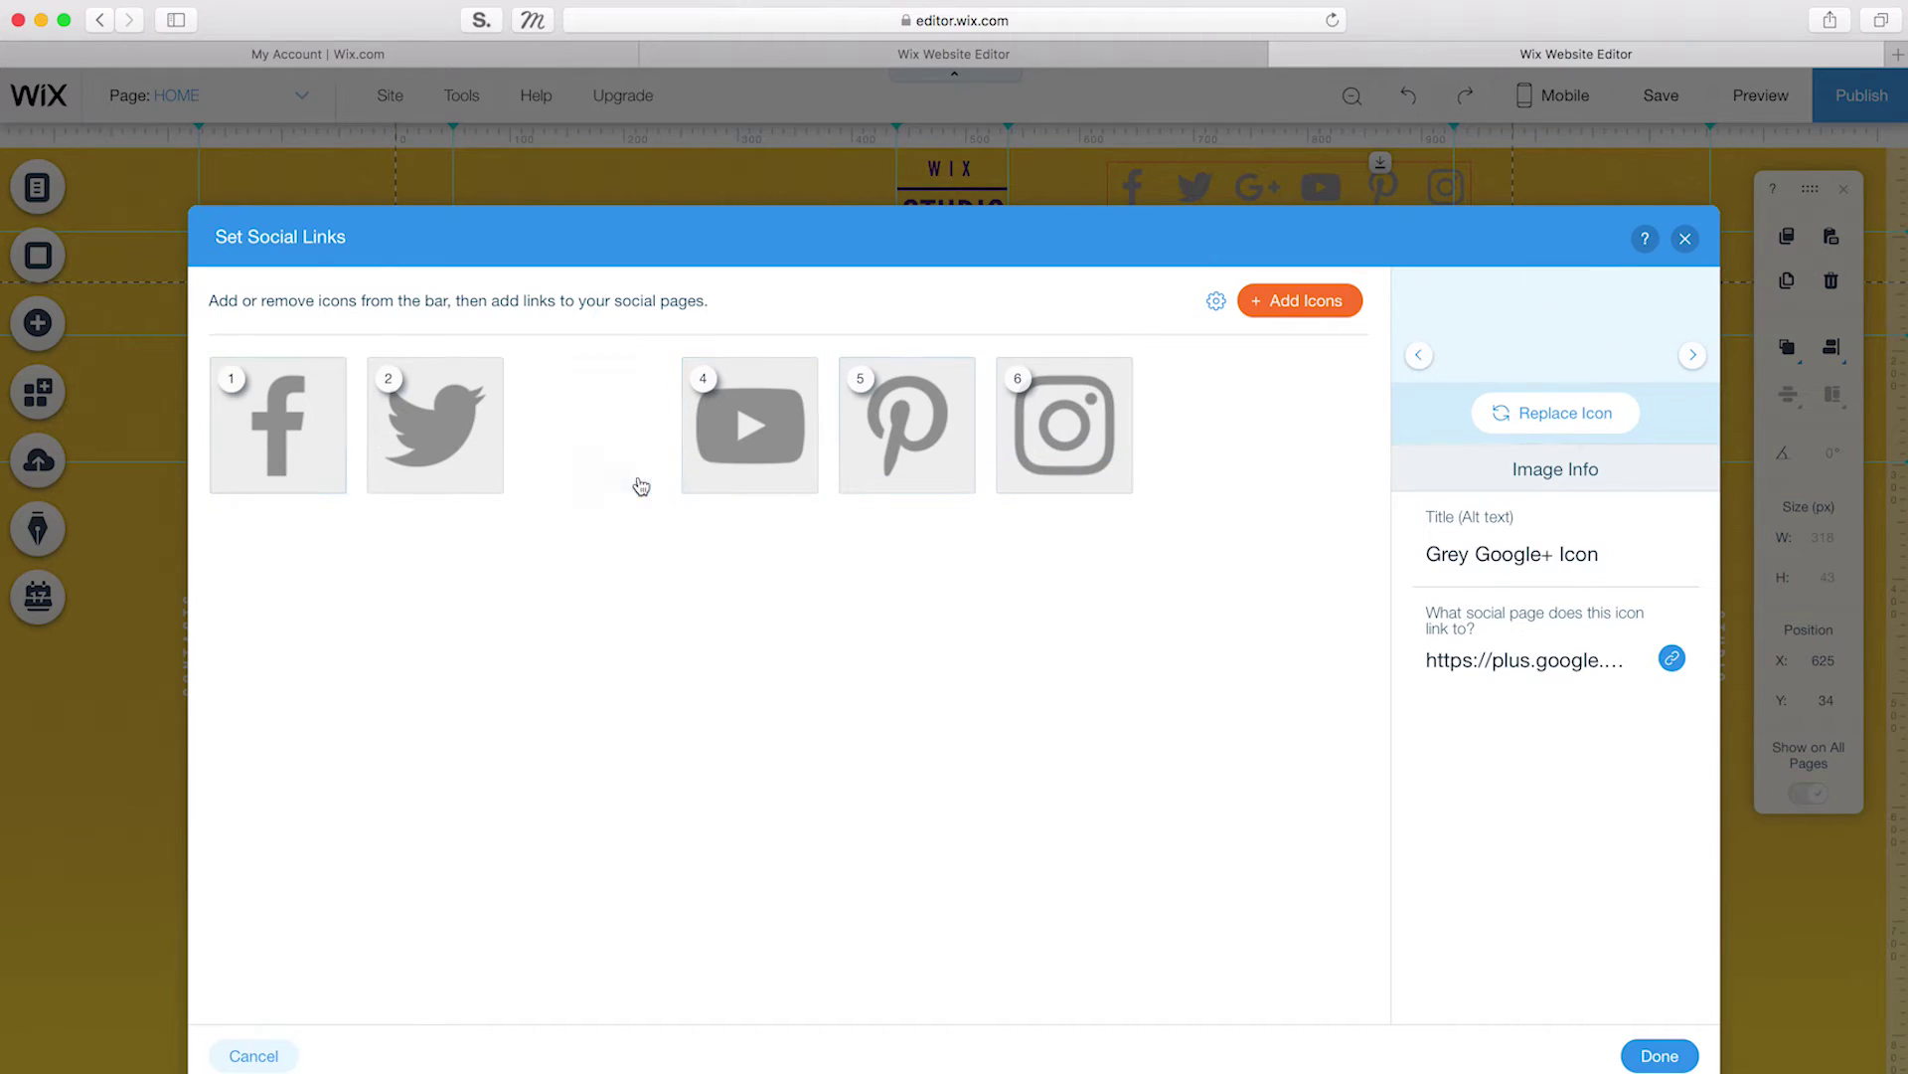
{"action": "left_click", "coordinate": [644, 481]}
{"action": "left_click", "coordinate": [485, 481]}
{"action": "left_click_drag", "start_coordinate": [592, 428], "coordinate": [368, 423]}
Step: Replace the Facebook, Instagram and Pinterest icons with white versions
{"action": "left_click", "coordinate": [1512, 435]}
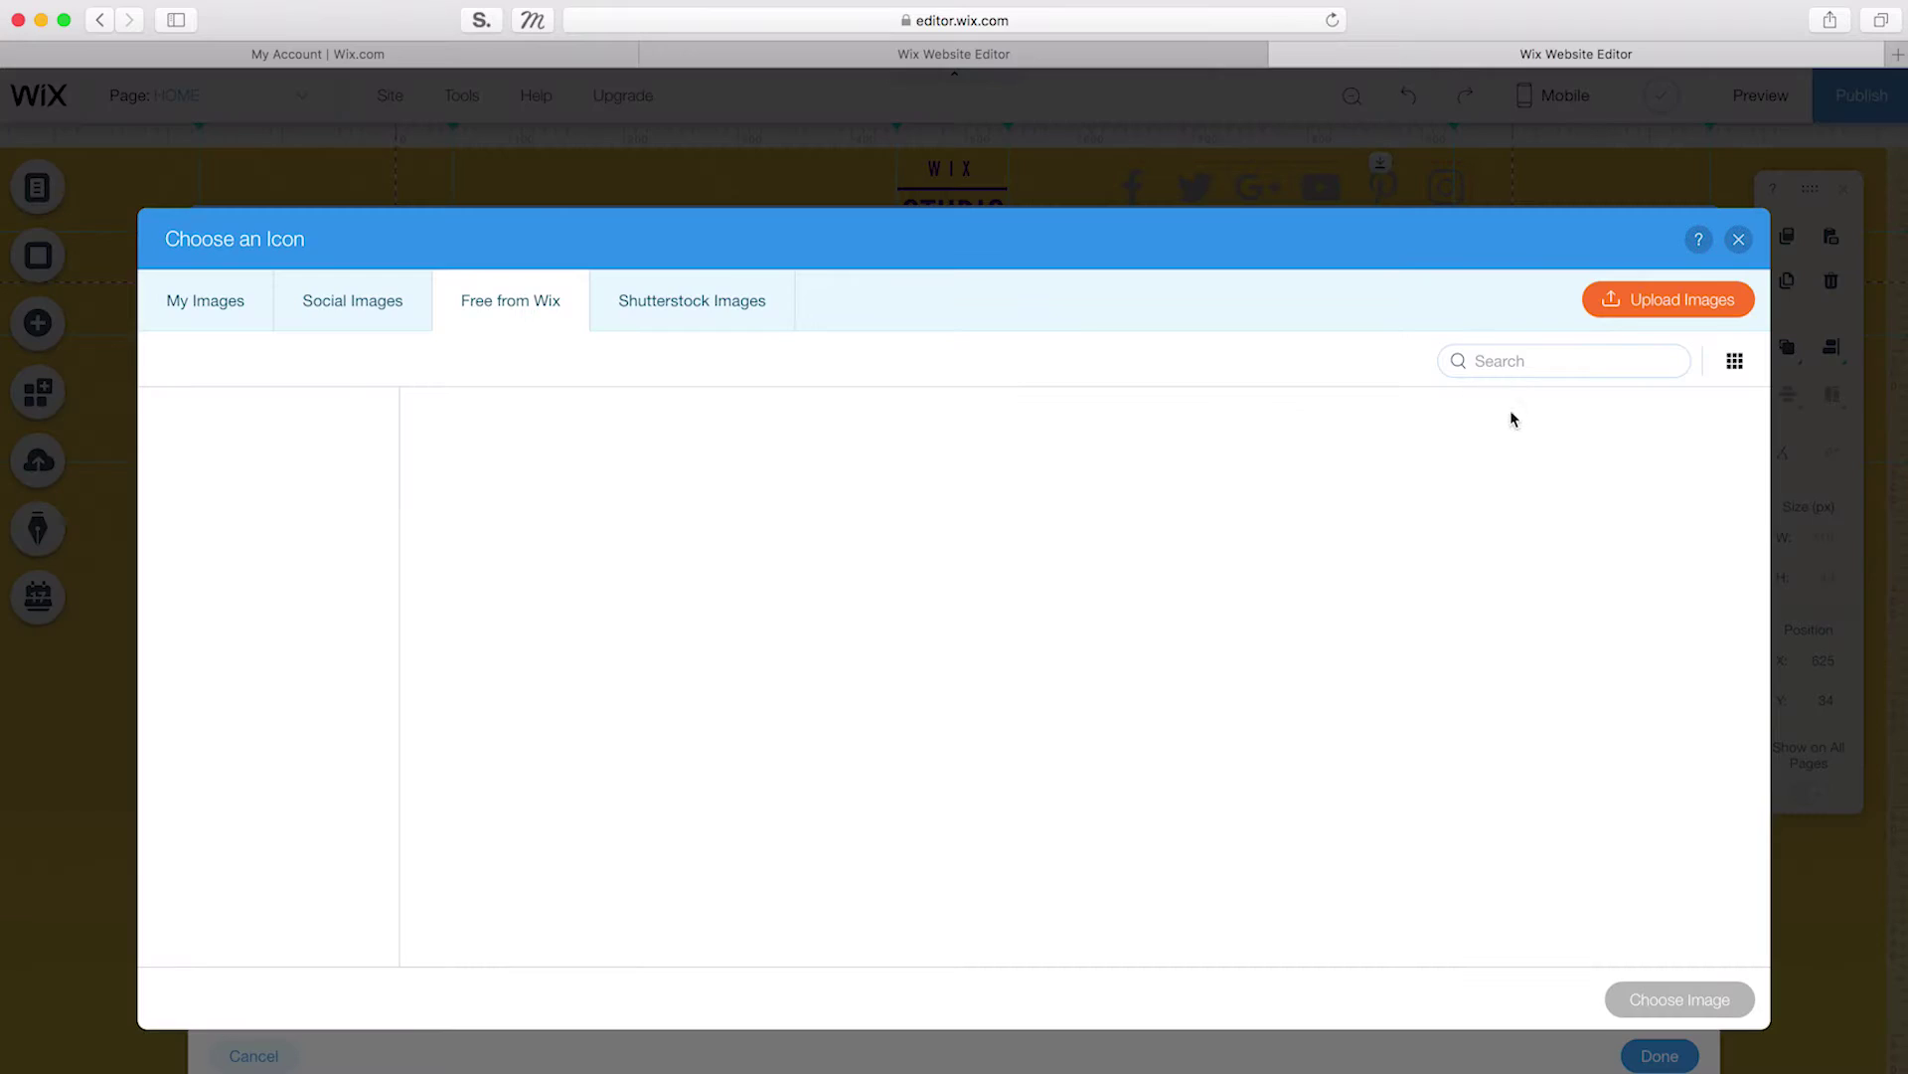
{"action": "left_click", "coordinate": [233, 608]}
{"action": "left_click", "coordinate": [1431, 559]}
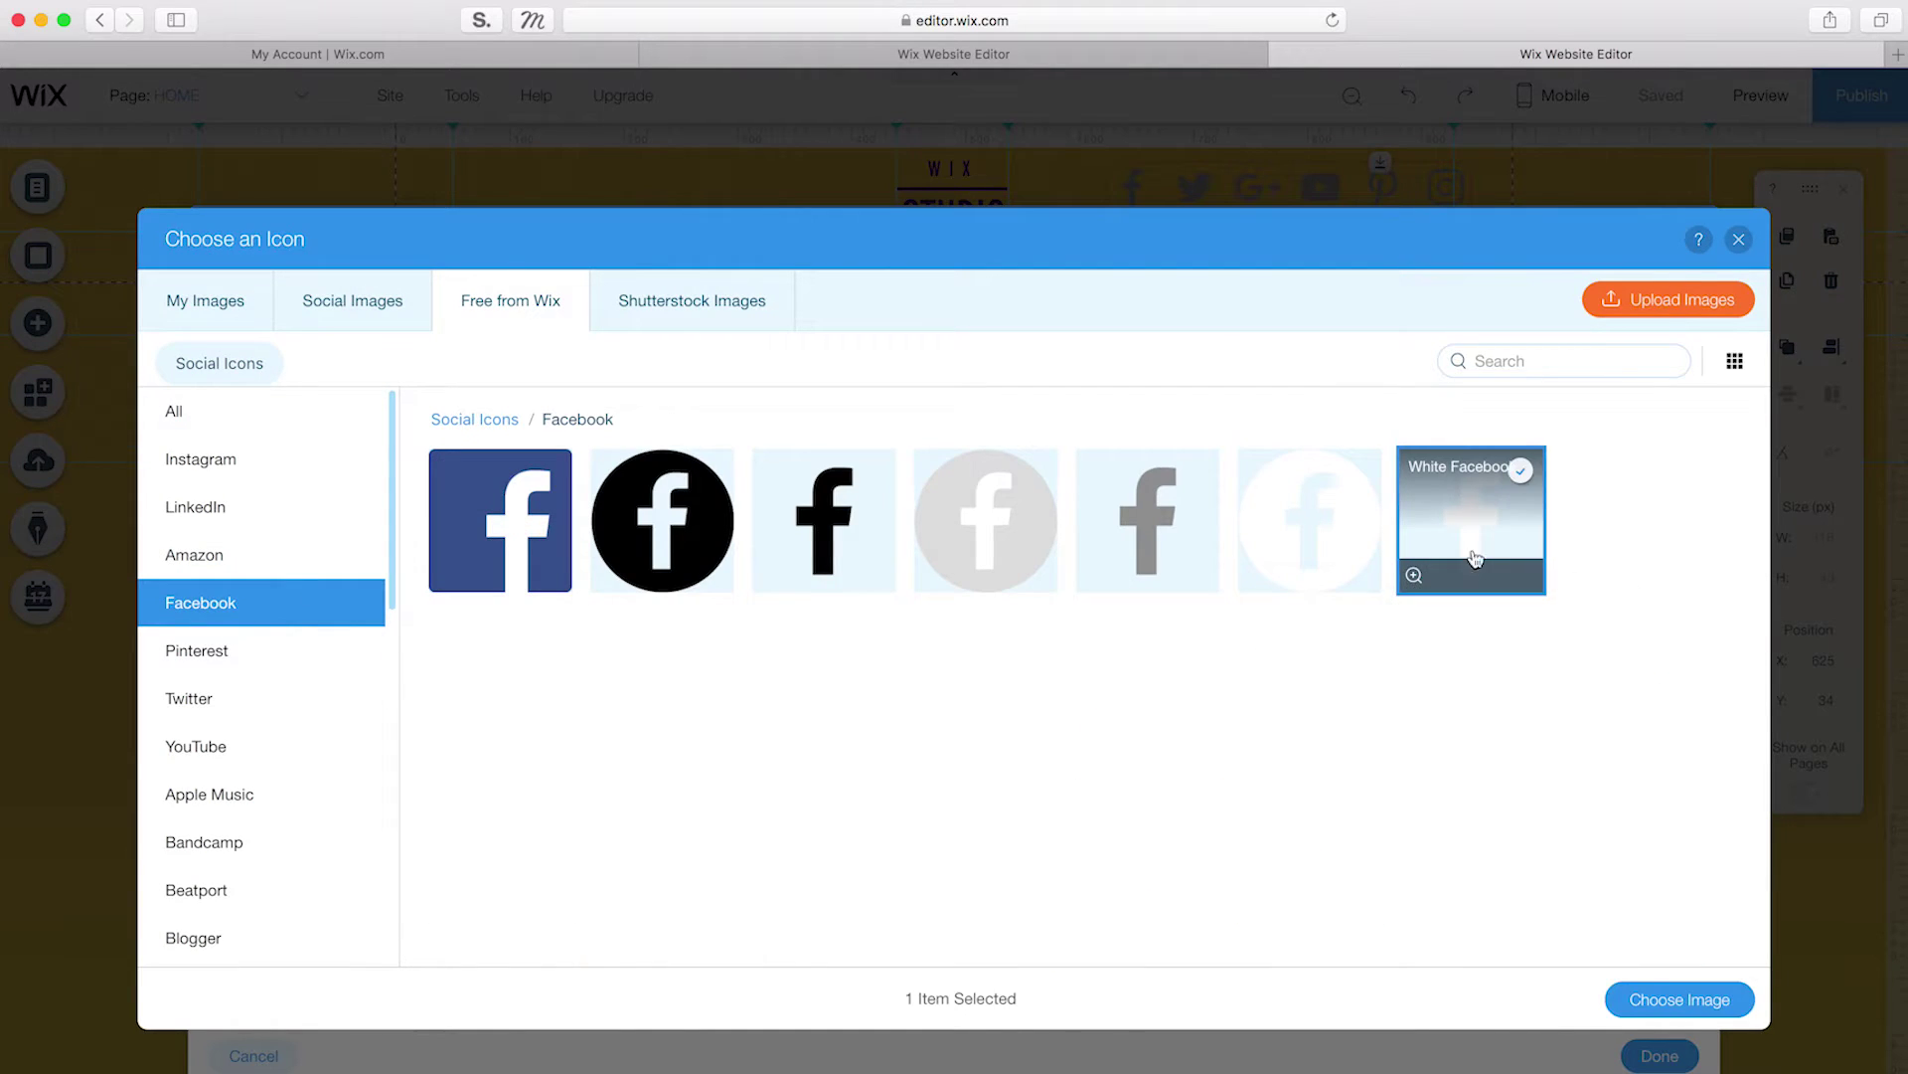
{"action": "left_click", "coordinate": [1680, 999]}
{"action": "left_click", "coordinate": [430, 417]}
{"action": "left_click", "coordinate": [1536, 413]}
{"action": "left_click", "coordinate": [269, 472]}
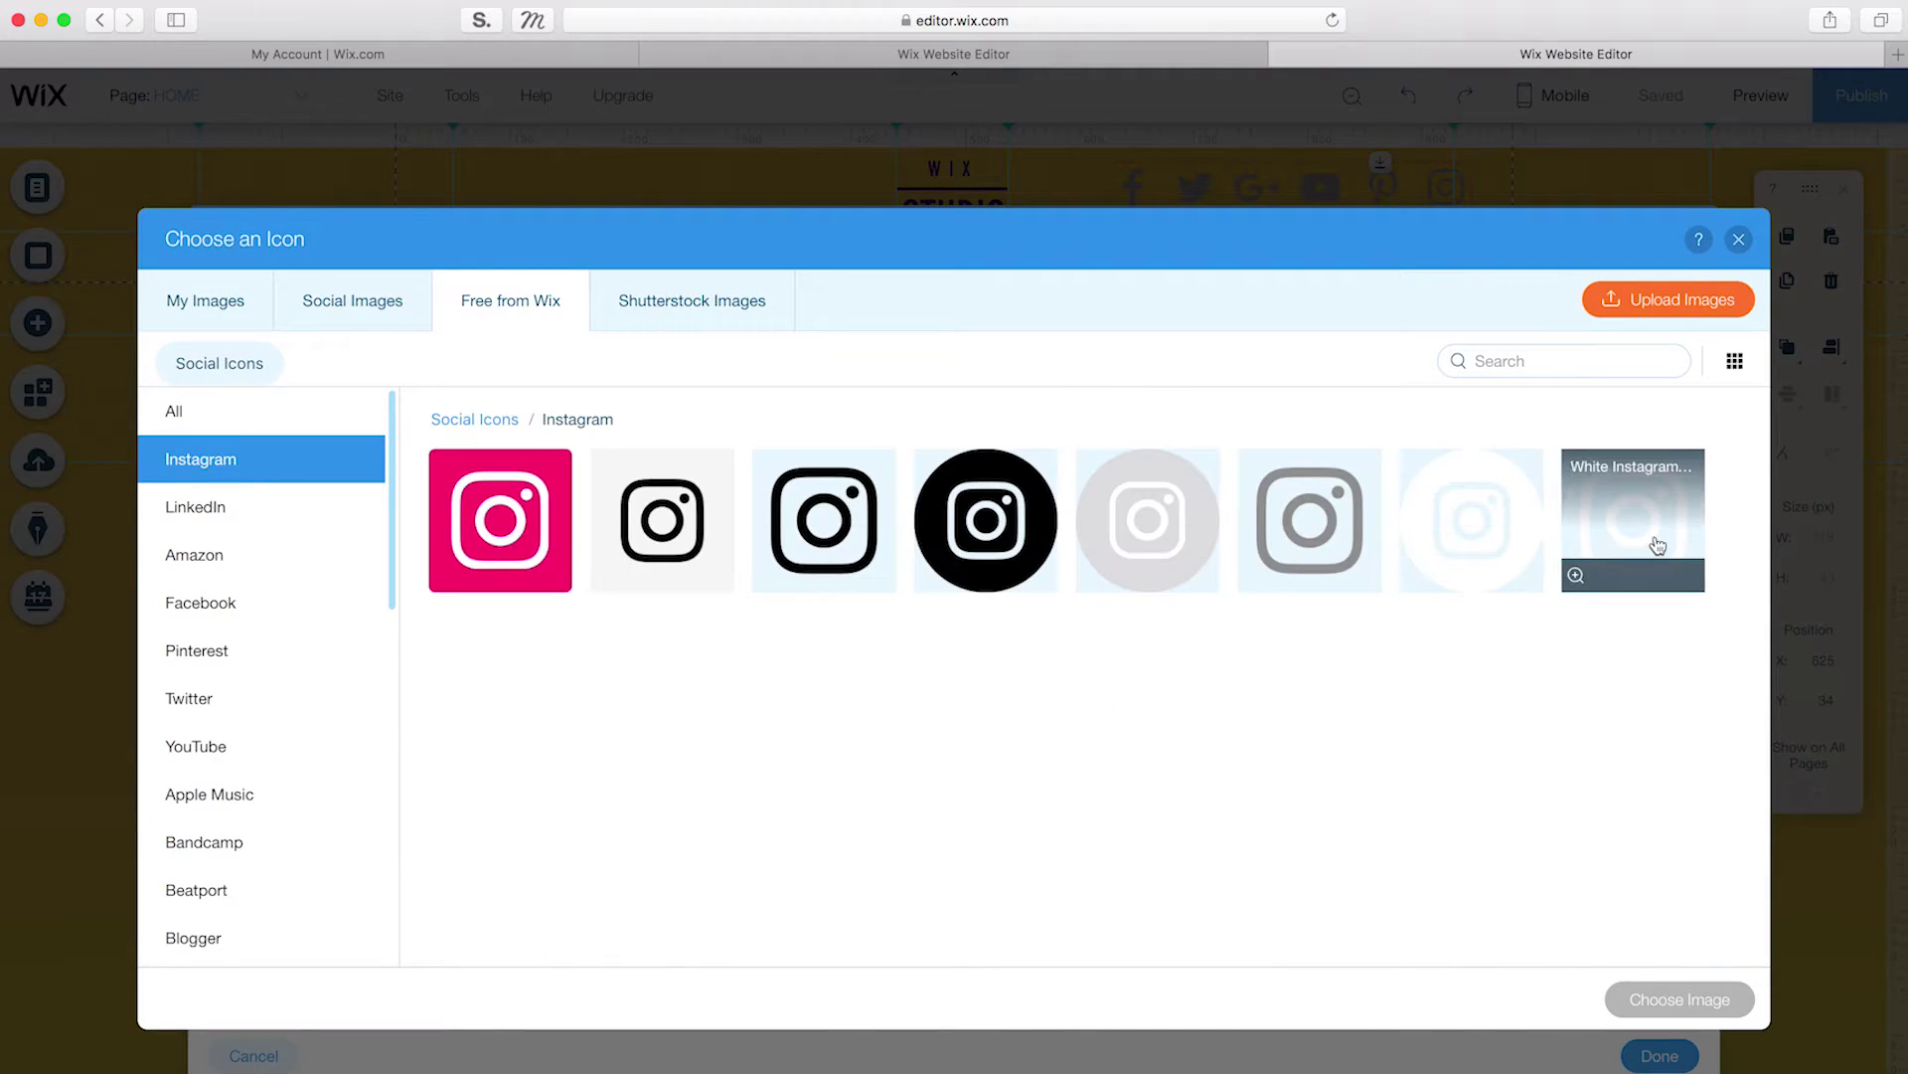
{"action": "left_click", "coordinate": [1634, 513]}
{"action": "left_click", "coordinate": [1680, 999]}
{"action": "left_click", "coordinate": [596, 425]}
{"action": "left_click", "coordinate": [1551, 410]}
{"action": "left_click", "coordinate": [197, 650]}
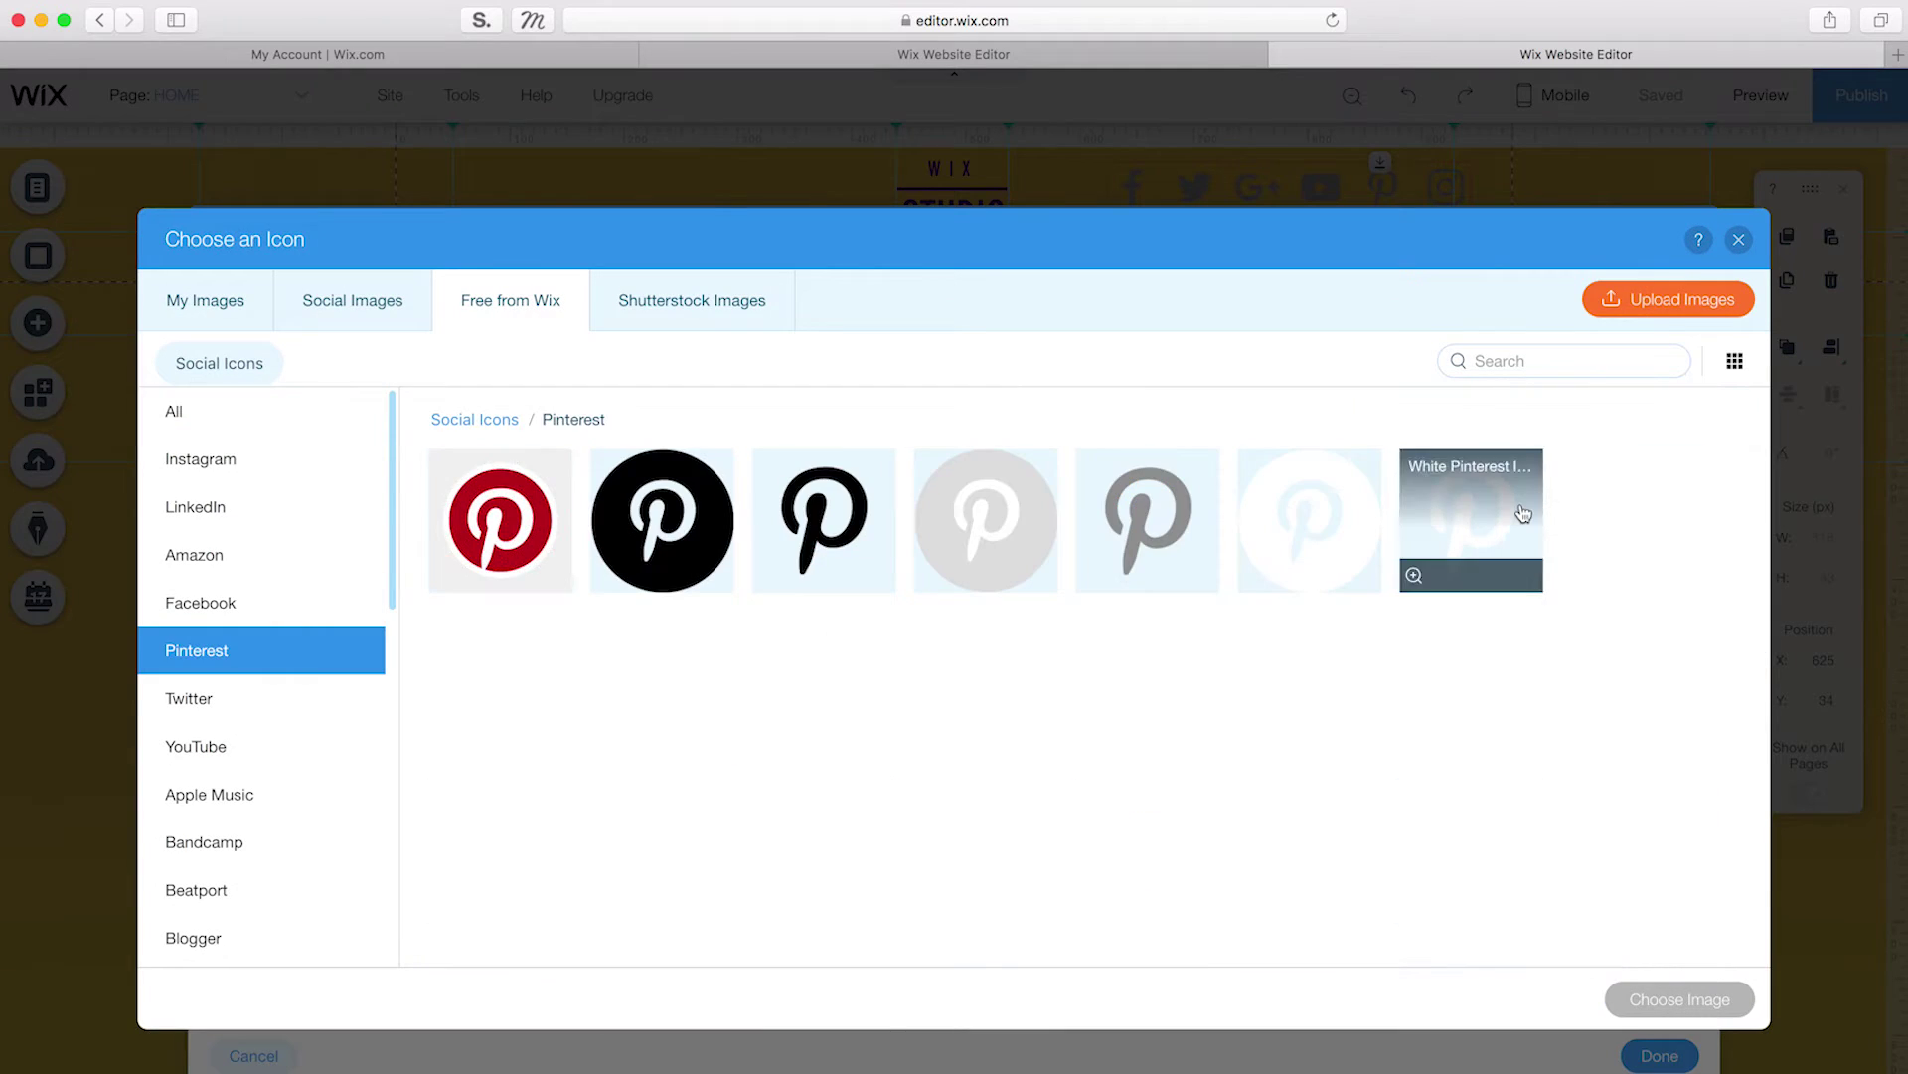
{"action": "left_click", "coordinate": [1470, 520]}
{"action": "left_click", "coordinate": [1680, 999]}
{"action": "left_click", "coordinate": [1660, 1056]}
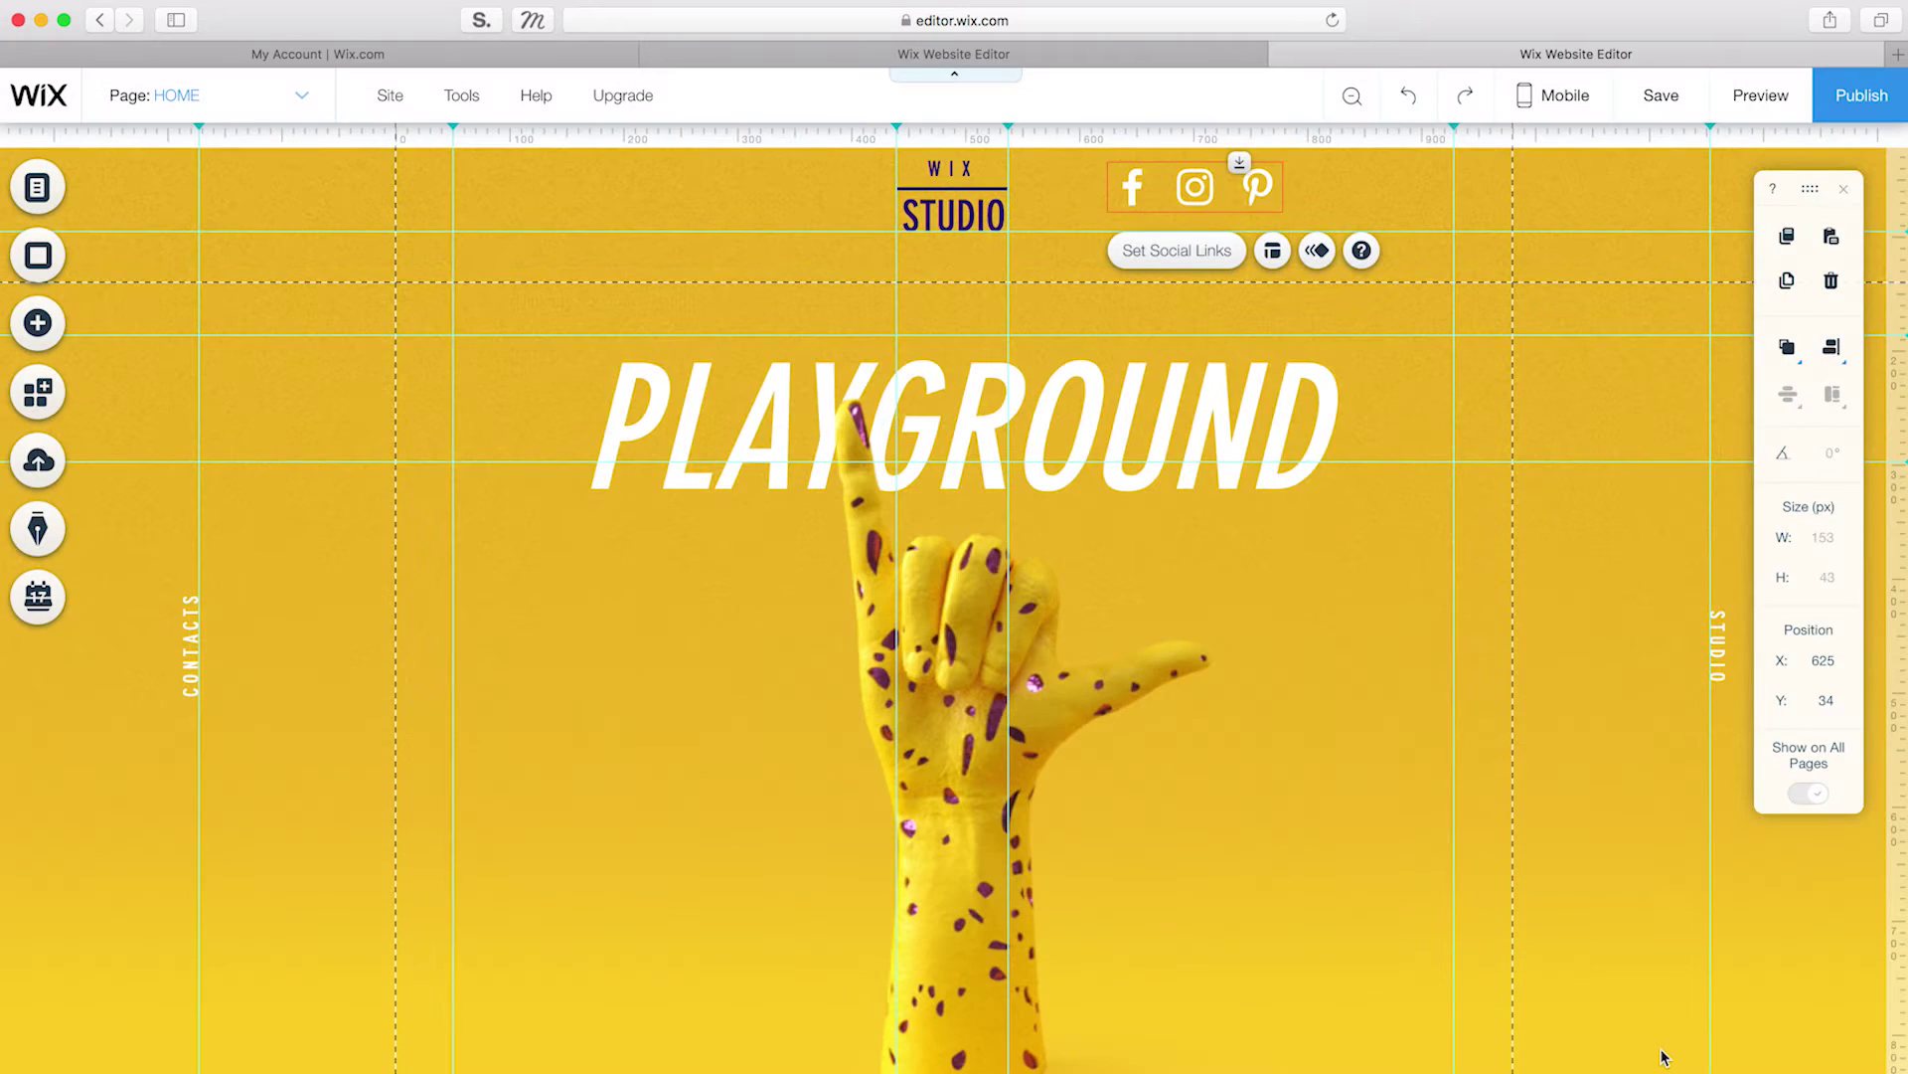
Step: Set the icon spacing to 1 and move the social bar to the header's right
{"action": "left_click", "coordinate": [1270, 252]}
{"action": "left_click", "coordinate": [1029, 425]}
{"action": "type", "text": "10"}
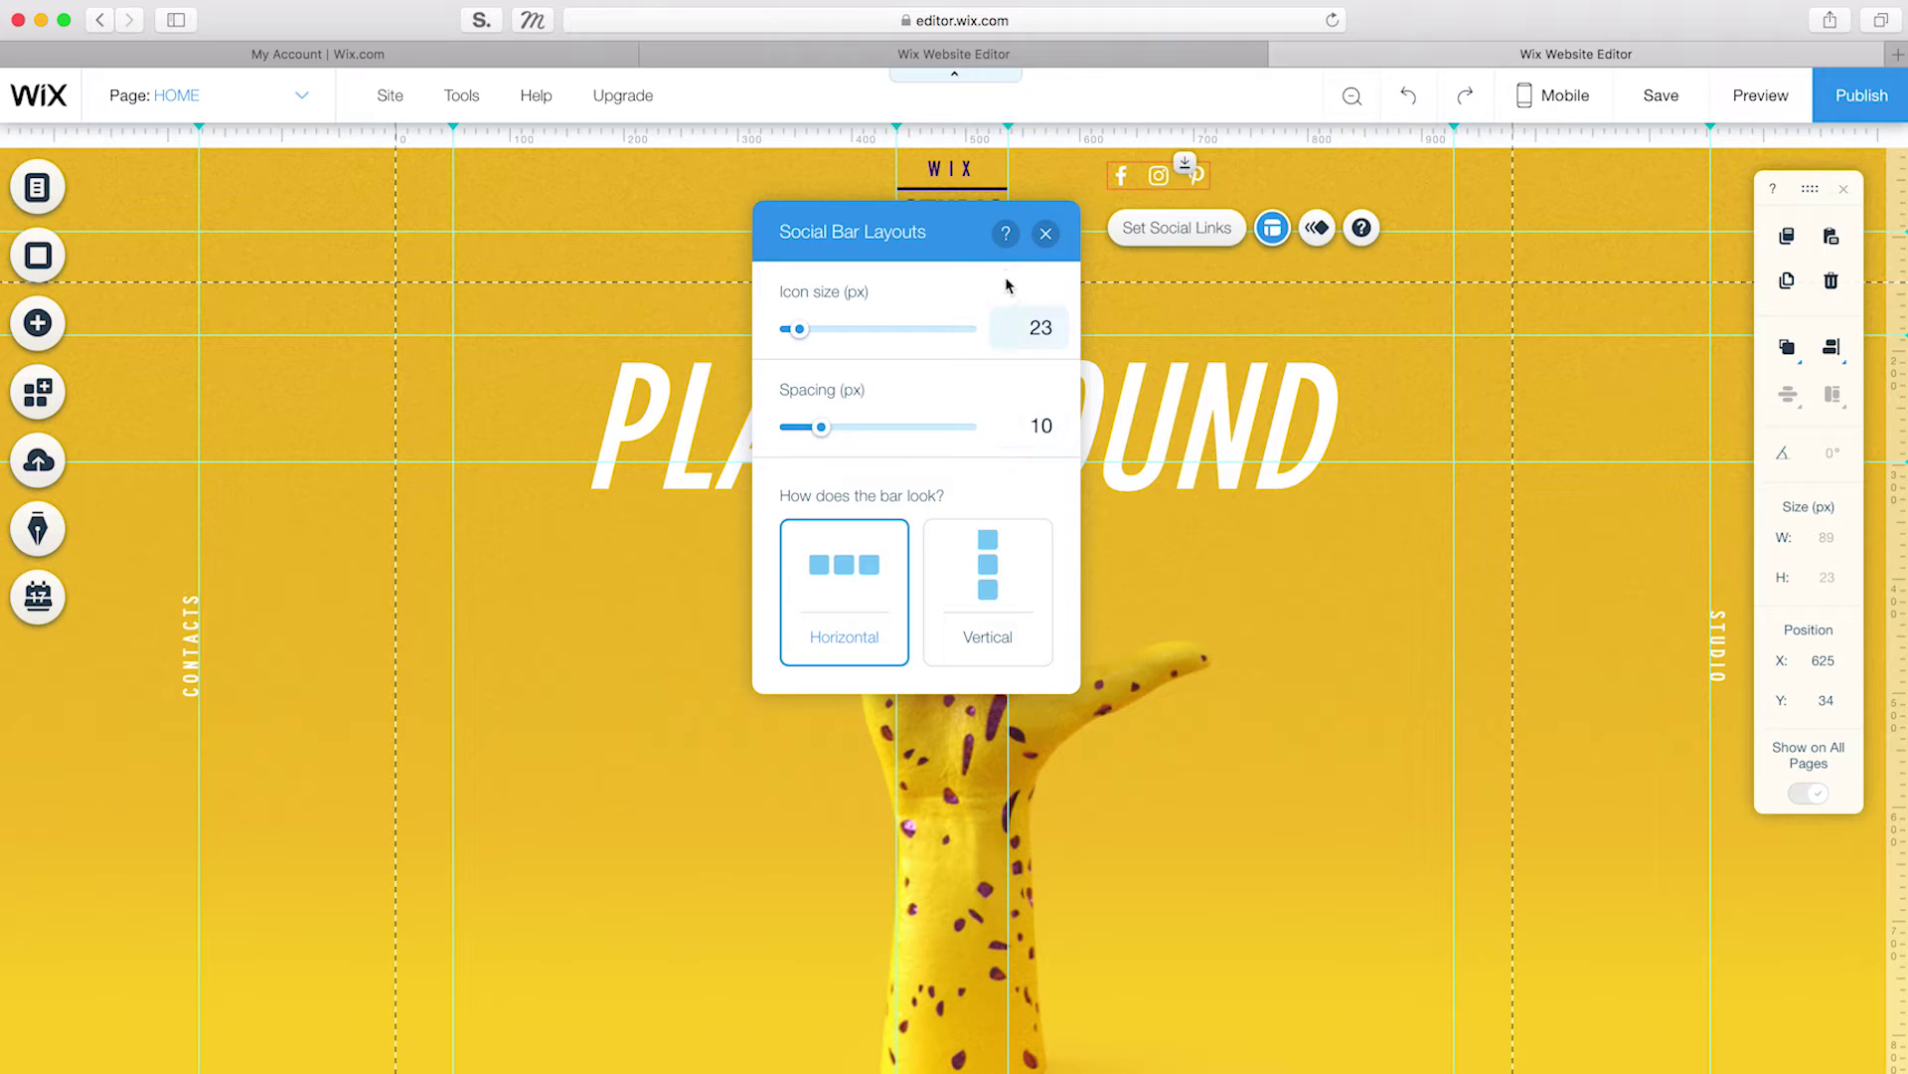
{"action": "left_click", "coordinate": [1045, 233]}
{"action": "left_click_drag", "start_coordinate": [1163, 179], "coordinate": [1408, 196]}
Step: Add a text element to a lower strip and give it the Page Title style
{"action": "left_click", "coordinate": [38, 322]}
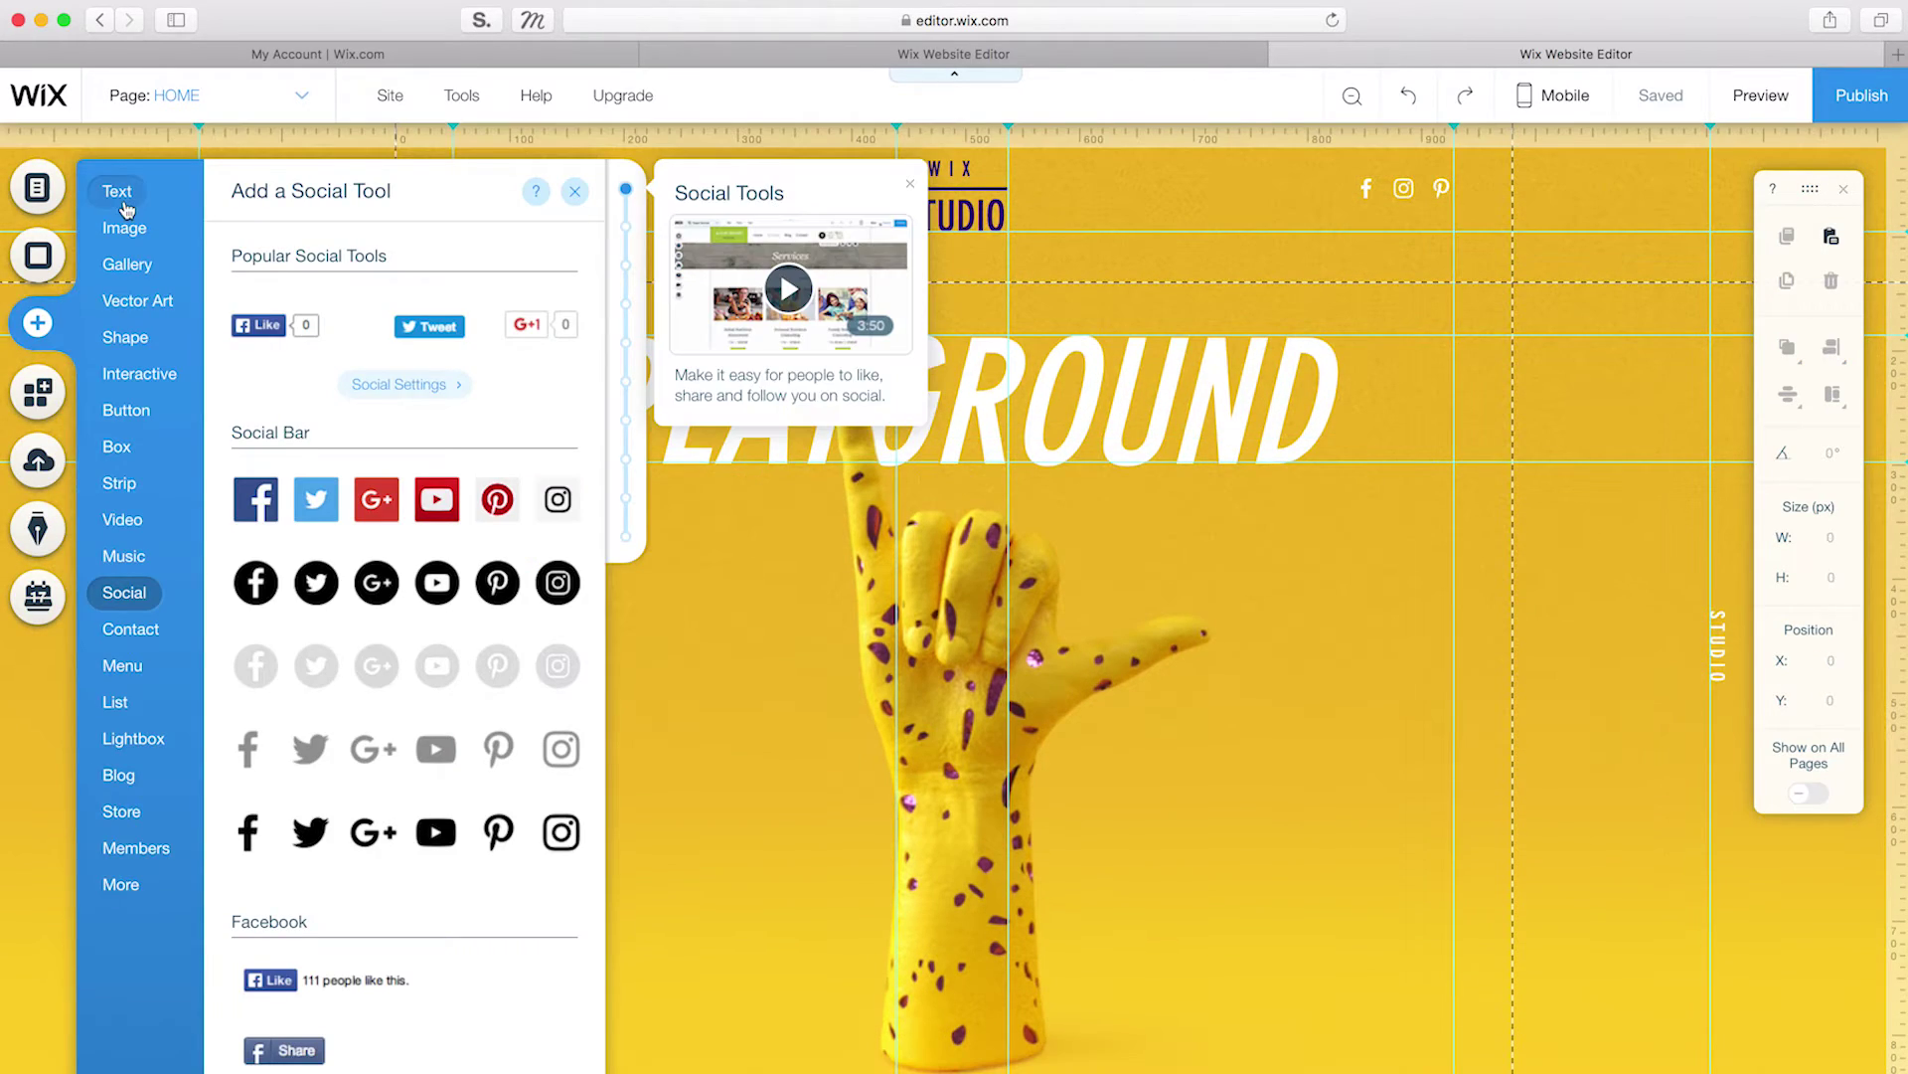
{"action": "left_click", "coordinate": [116, 190]}
{"action": "scroll", "coordinate": [724, 730], "scroll_direction": "down", "scroll_amount": 5}
{"action": "scroll", "coordinate": [724, 730], "scroll_direction": "down", "scroll_amount": 3}
{"action": "left_click_drag", "start_coordinate": [328, 365], "coordinate": [558, 641]}
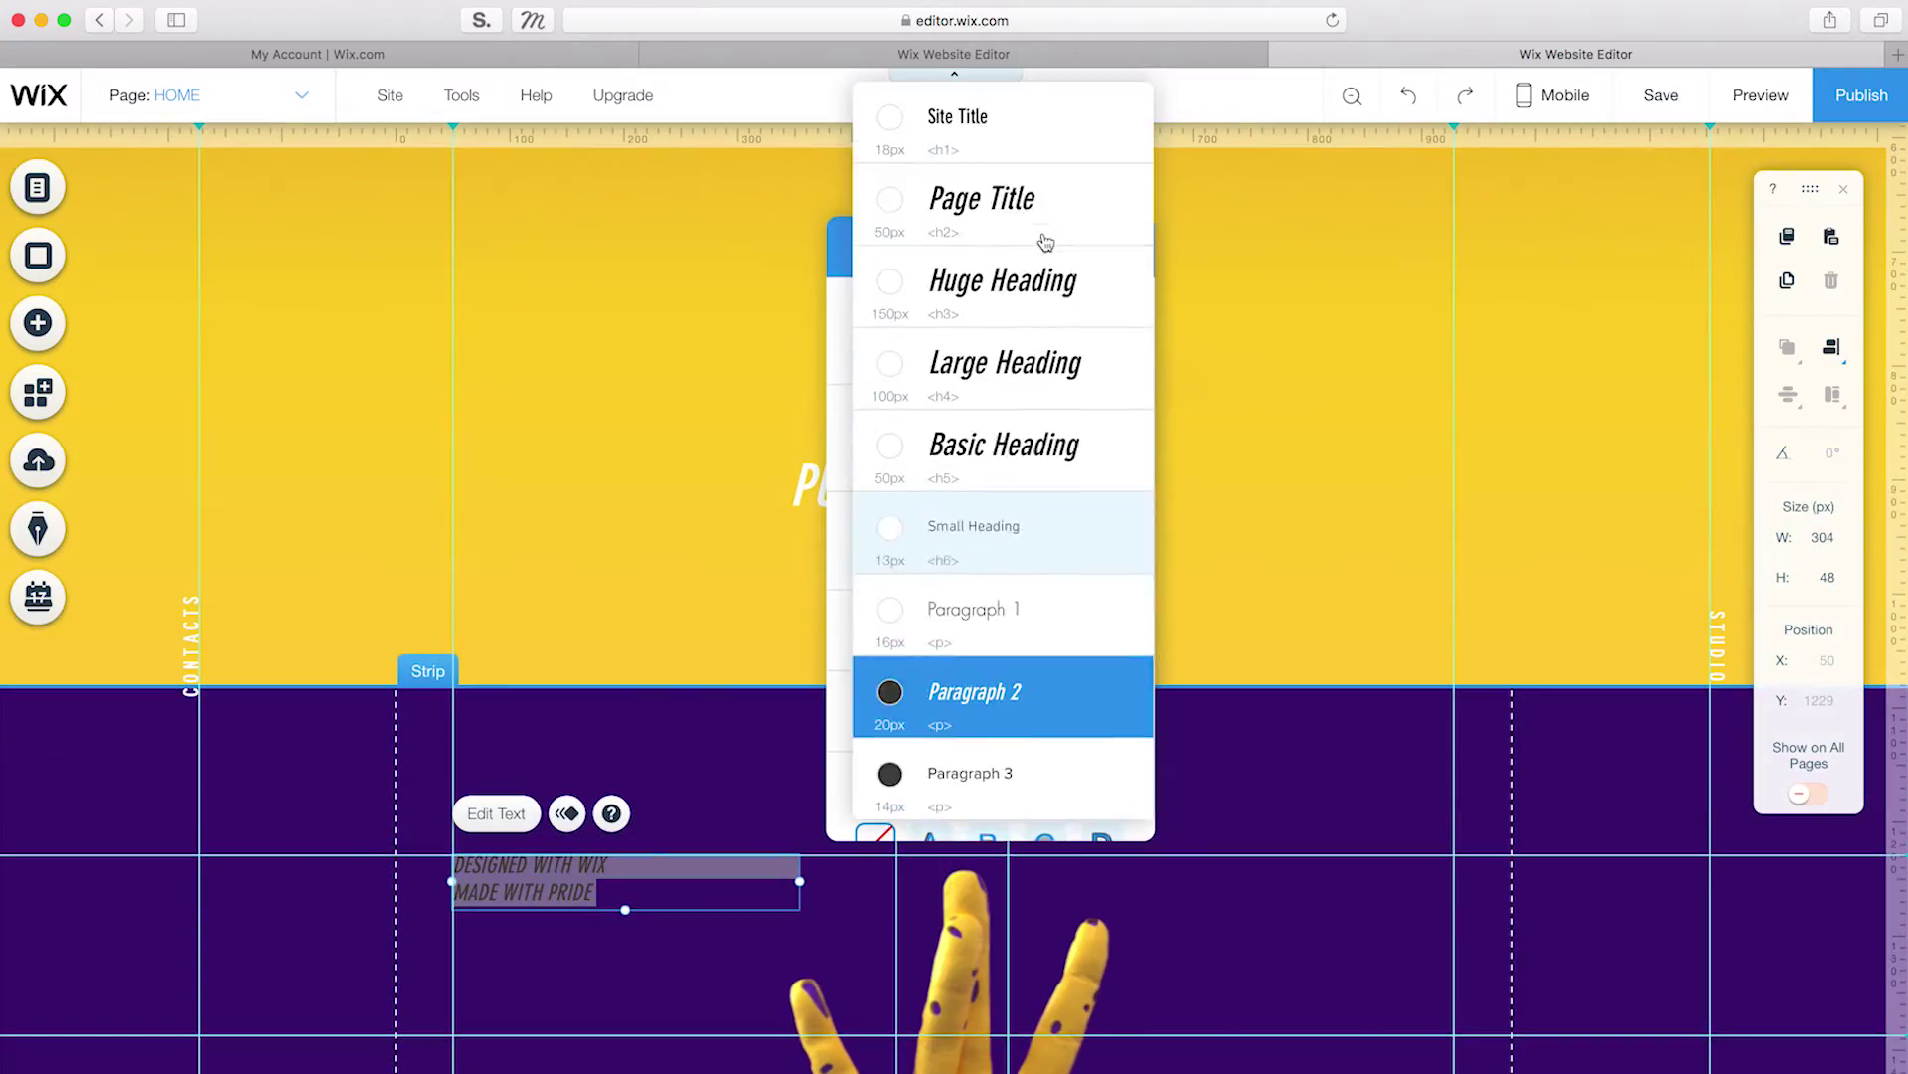
{"action": "left_click", "coordinate": [1046, 242]}
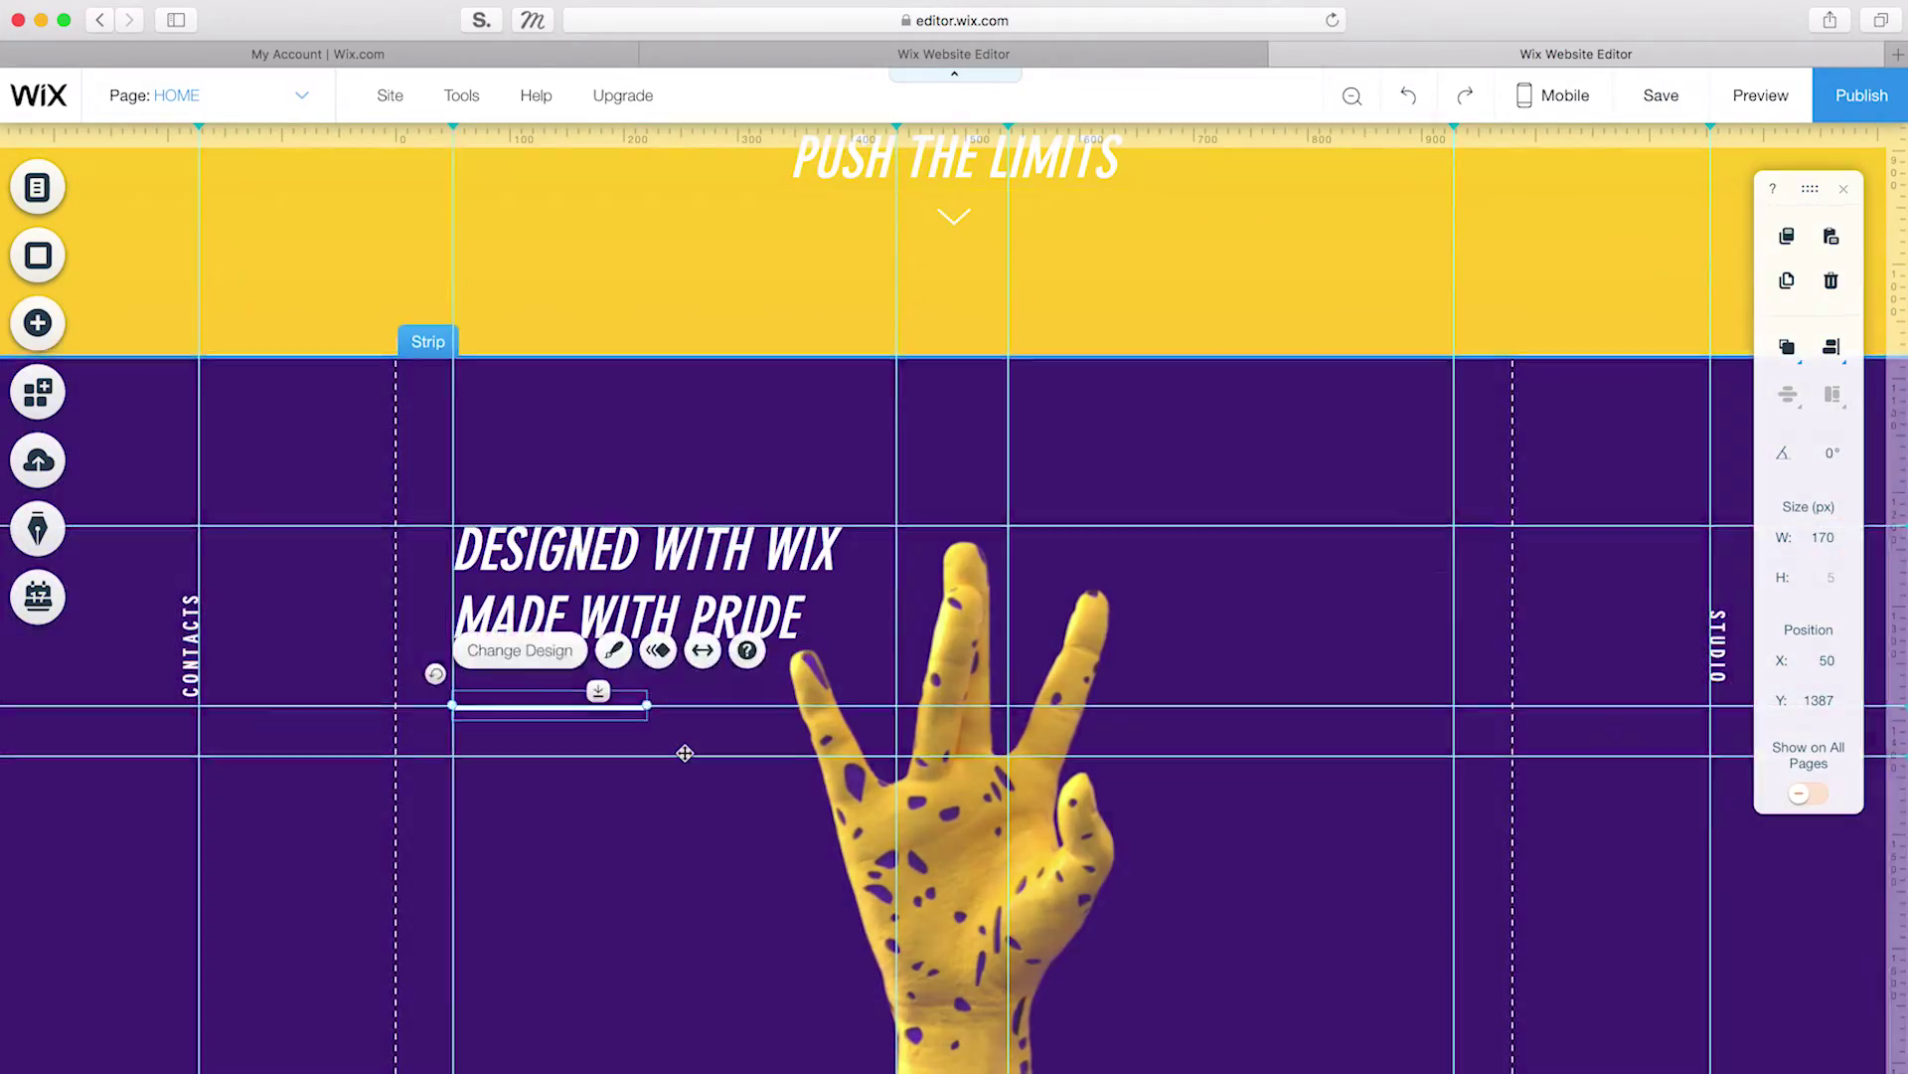
{"action": "scroll", "coordinate": [682, 754], "scroll_direction": "down", "scroll_amount": 5}
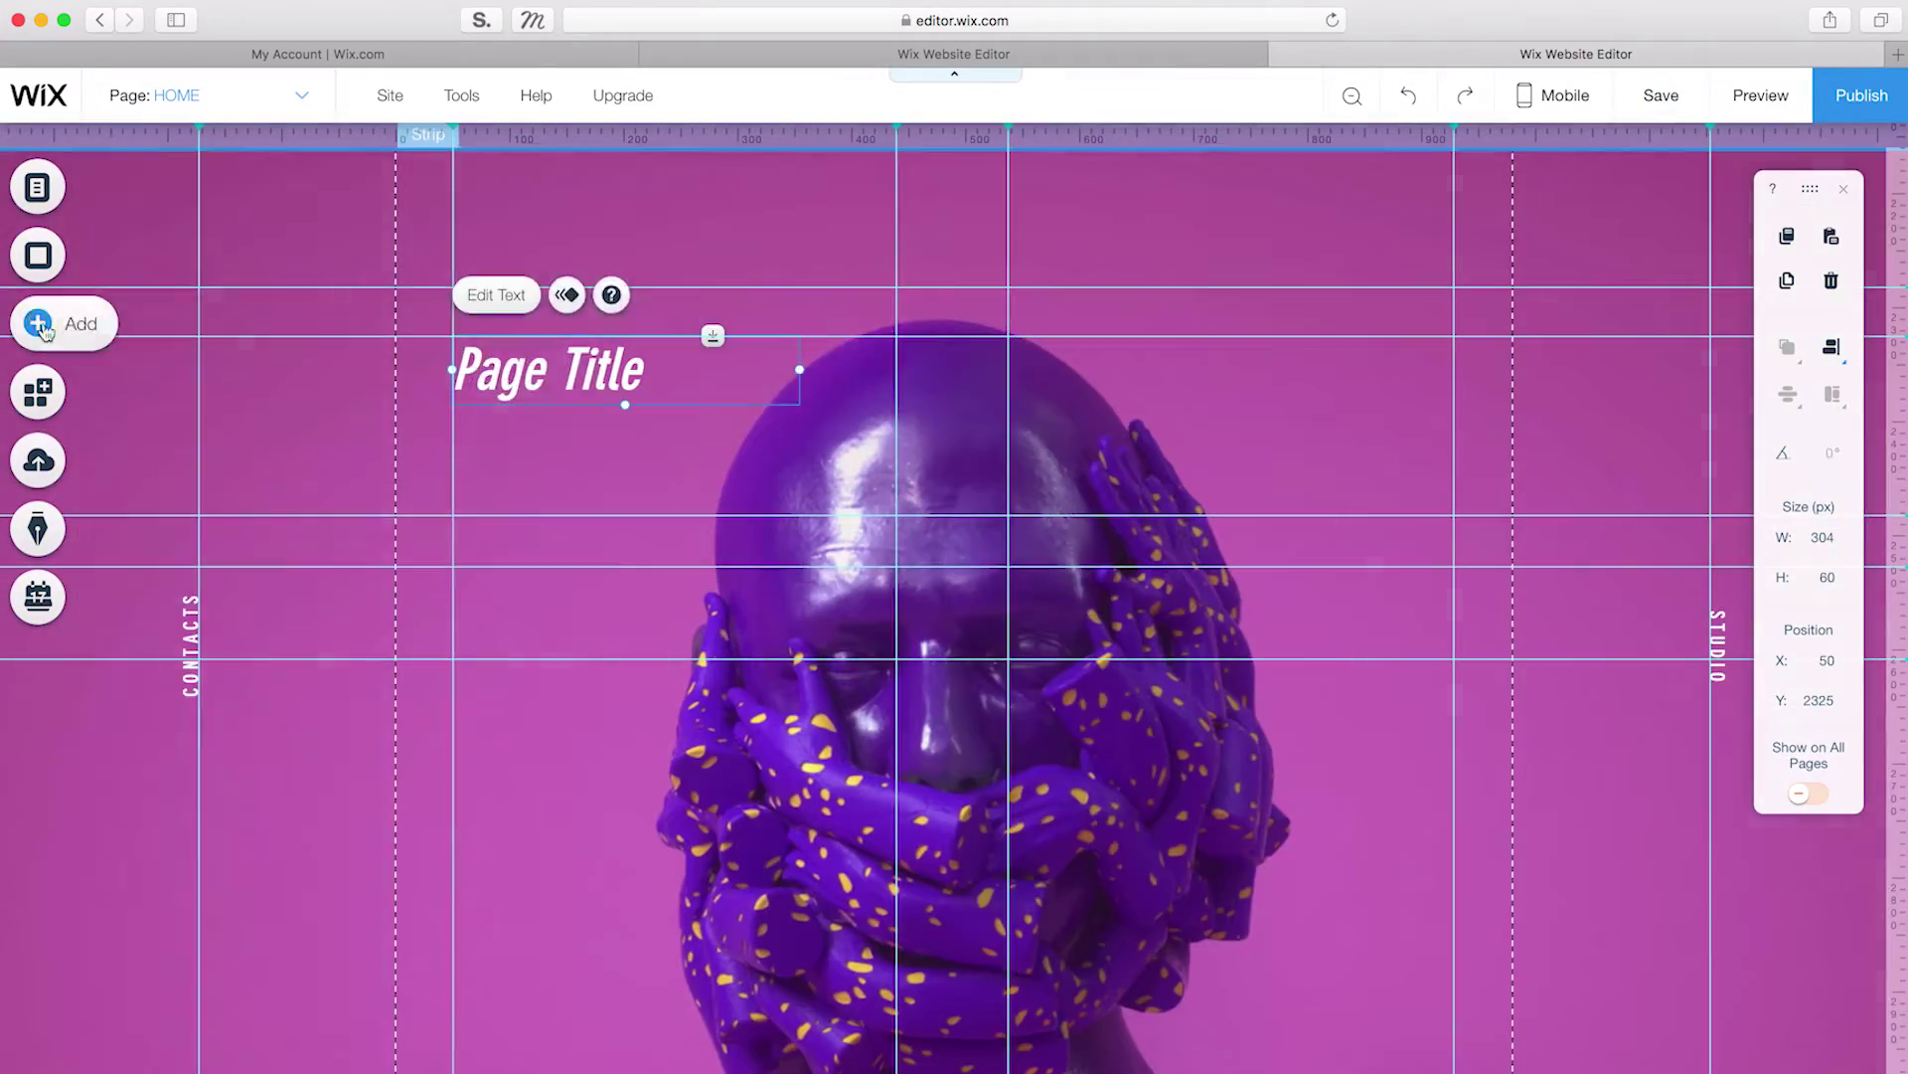
{"action": "left_click", "coordinate": [499, 295]}
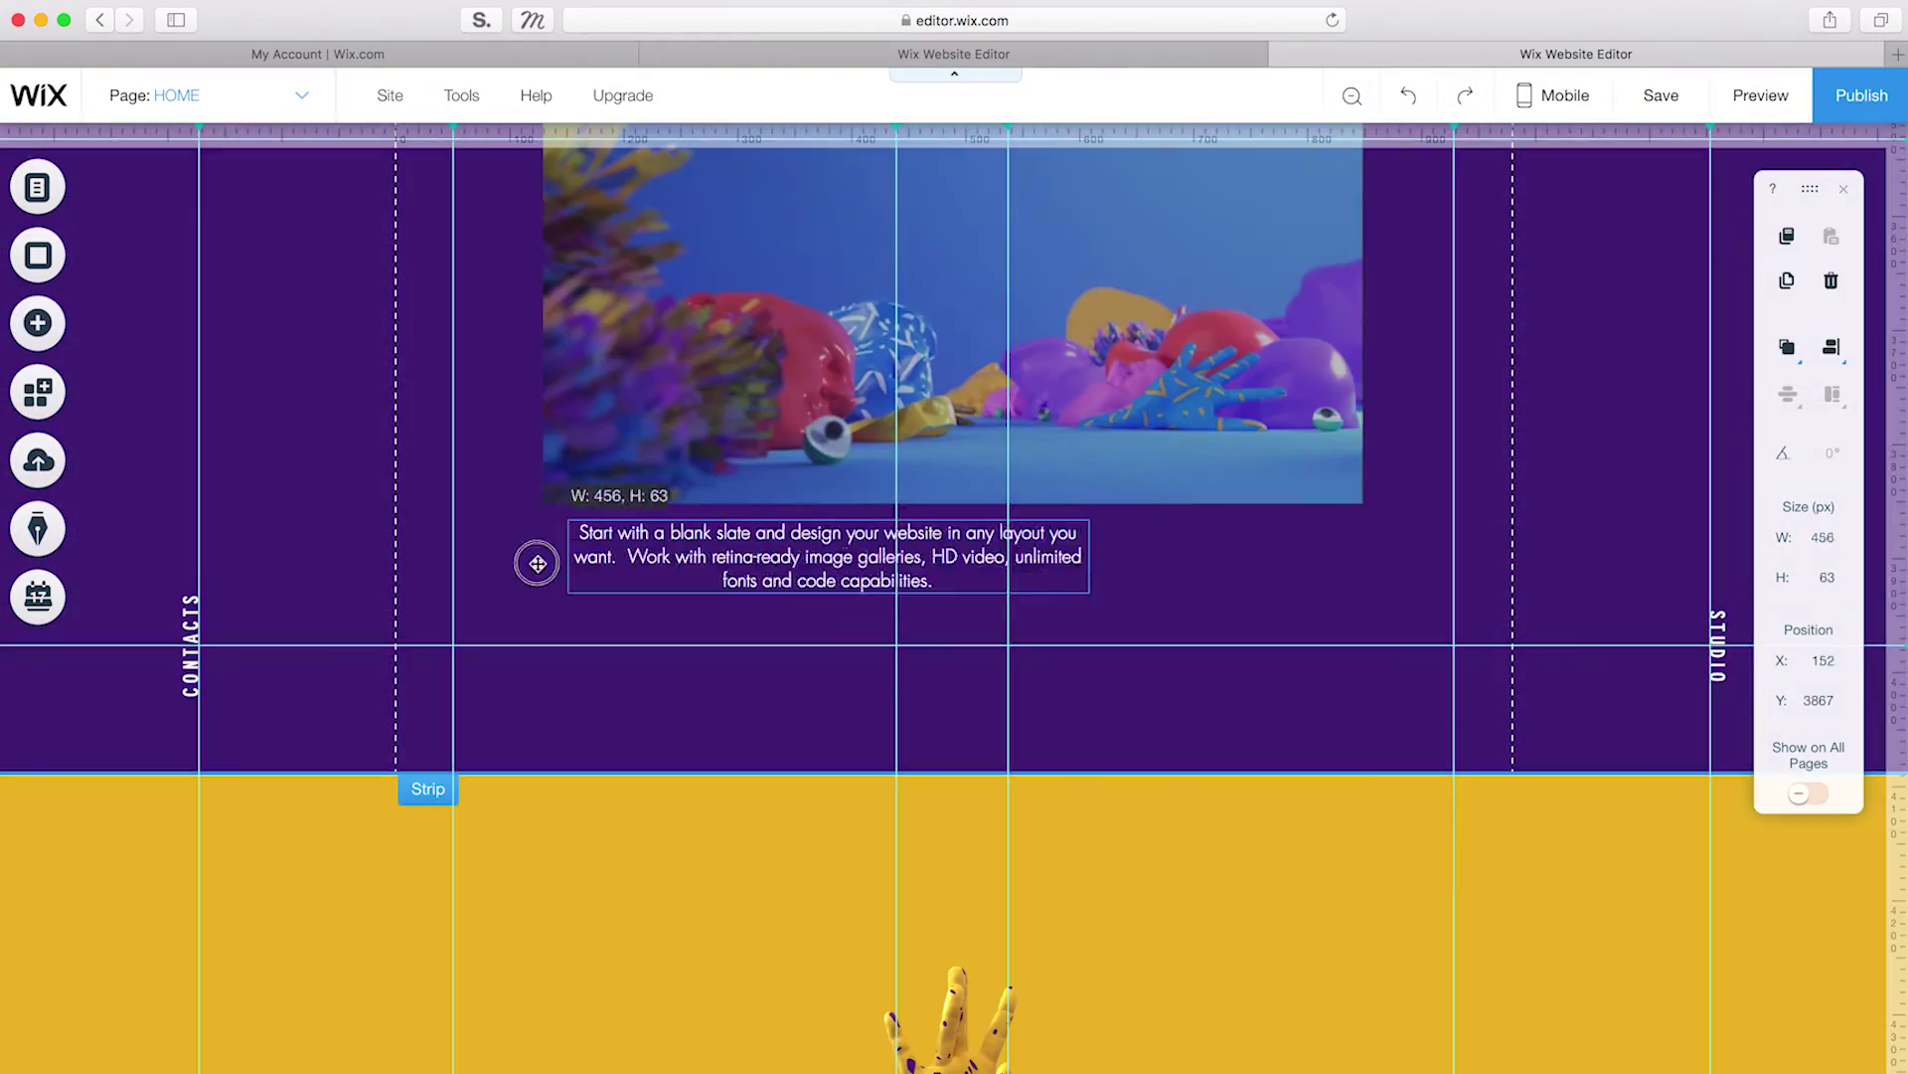
{"action": "scroll", "coordinate": [1143, 710], "scroll_direction": "down", "scroll_amount": 5}
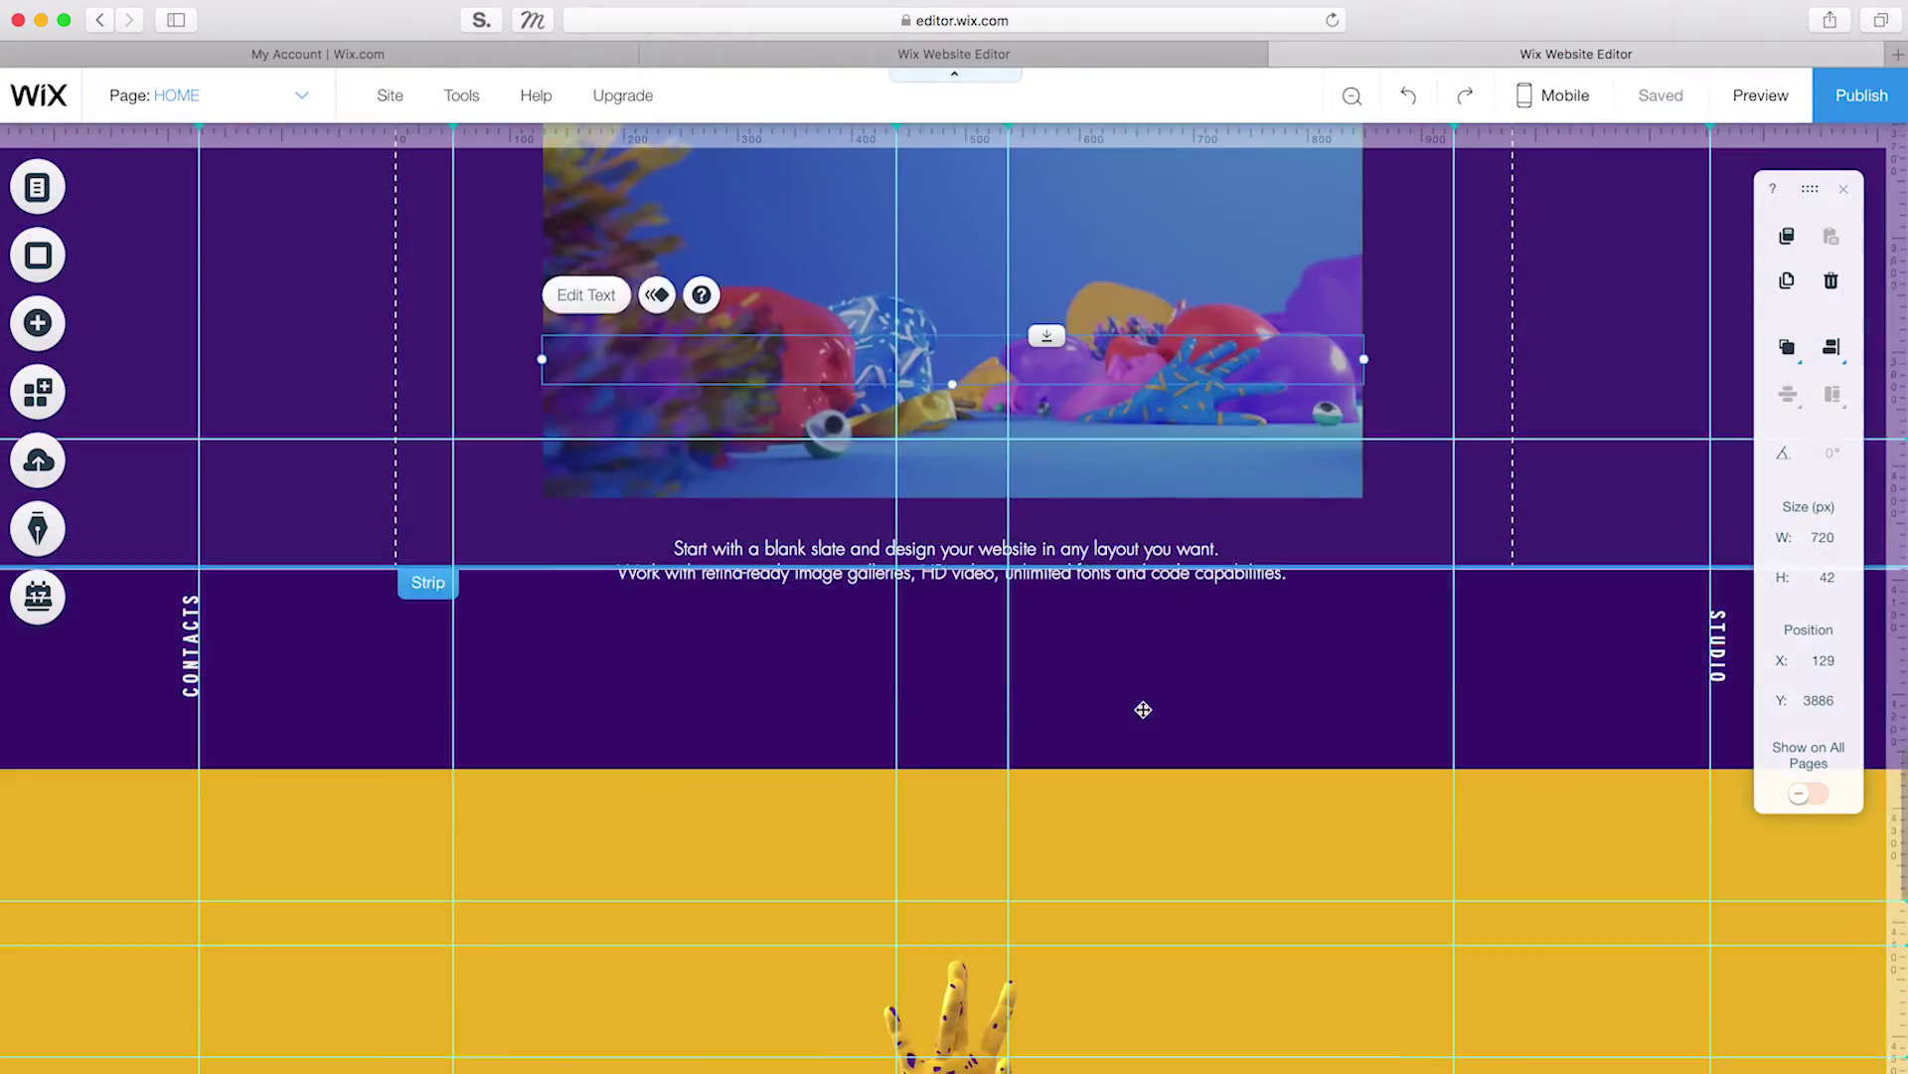
Step: Add another Page Title text onto the yellow strip and open its settings
{"action": "right_click", "coordinate": [1390, 488]}
{"action": "mouse_move", "coordinate": [1547, 872]}
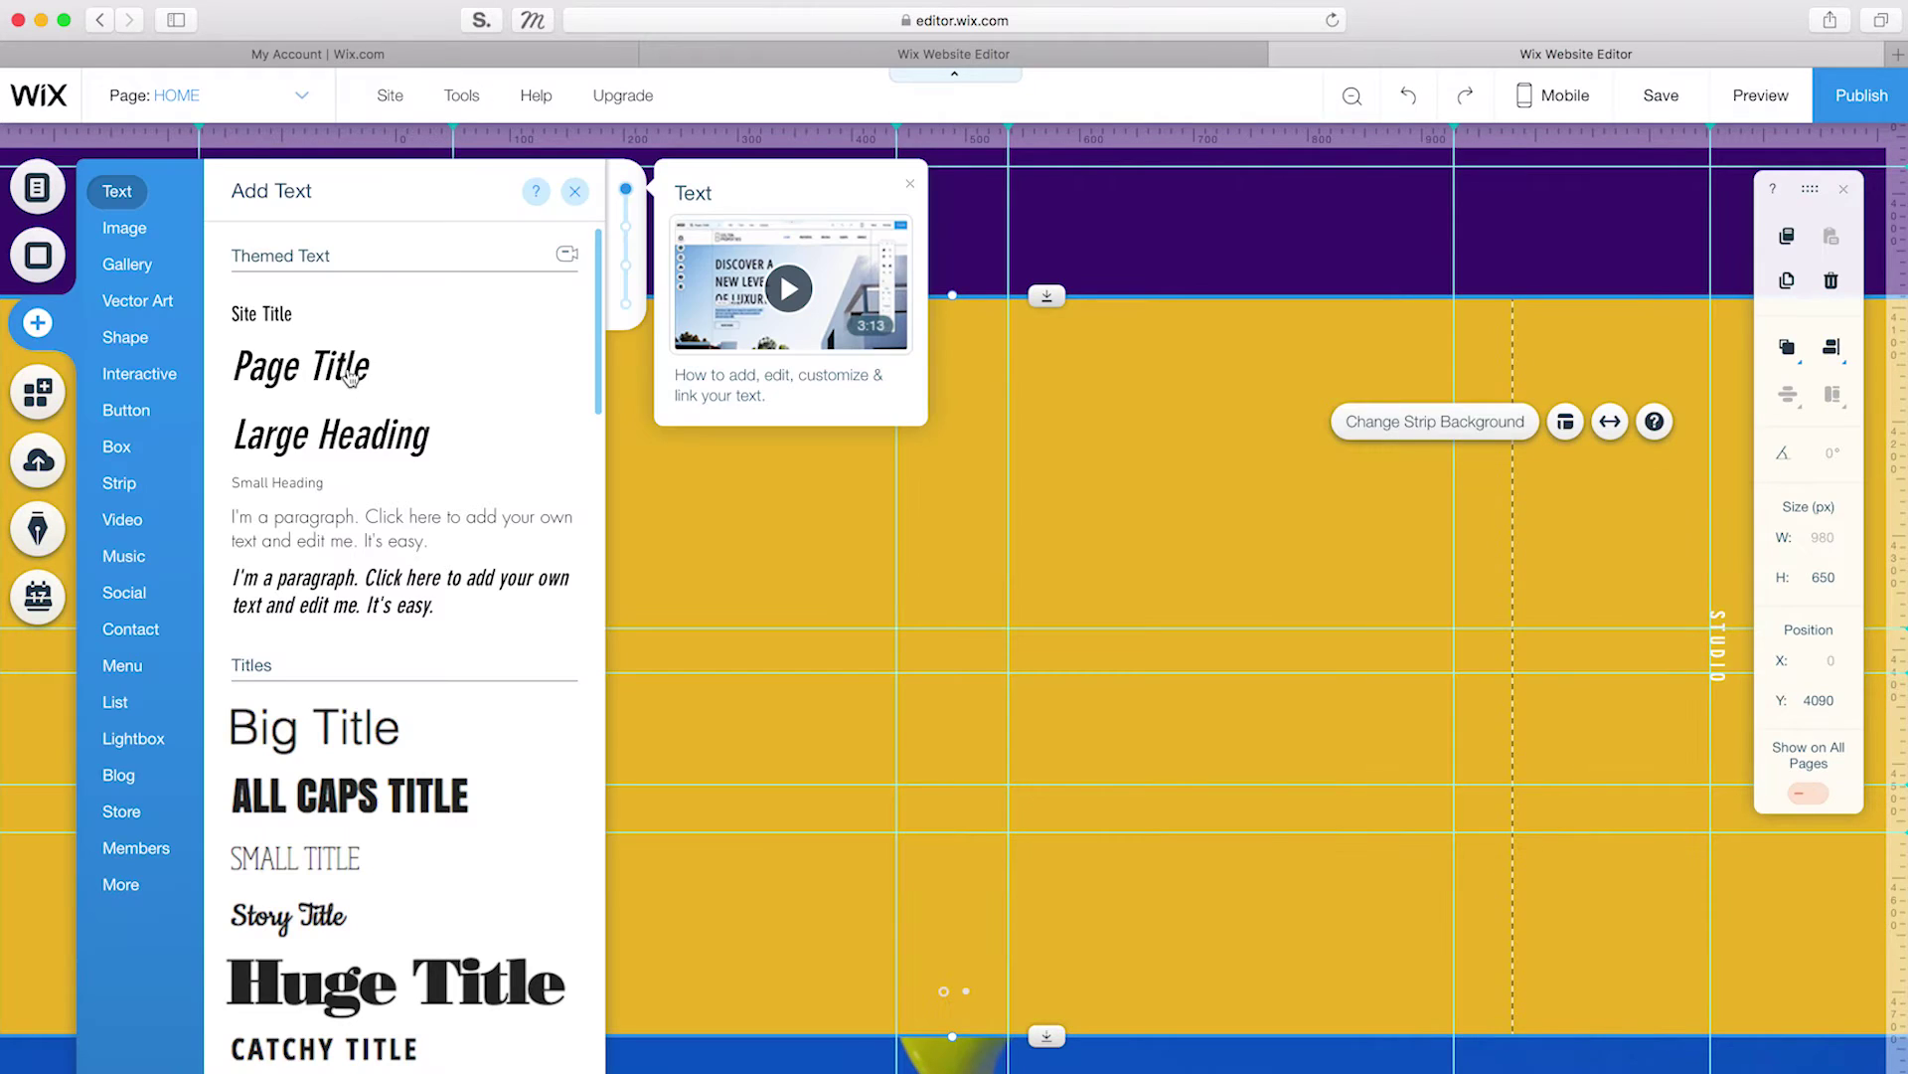
{"action": "left_click_drag", "start_coordinate": [298, 367], "coordinate": [997, 467]}
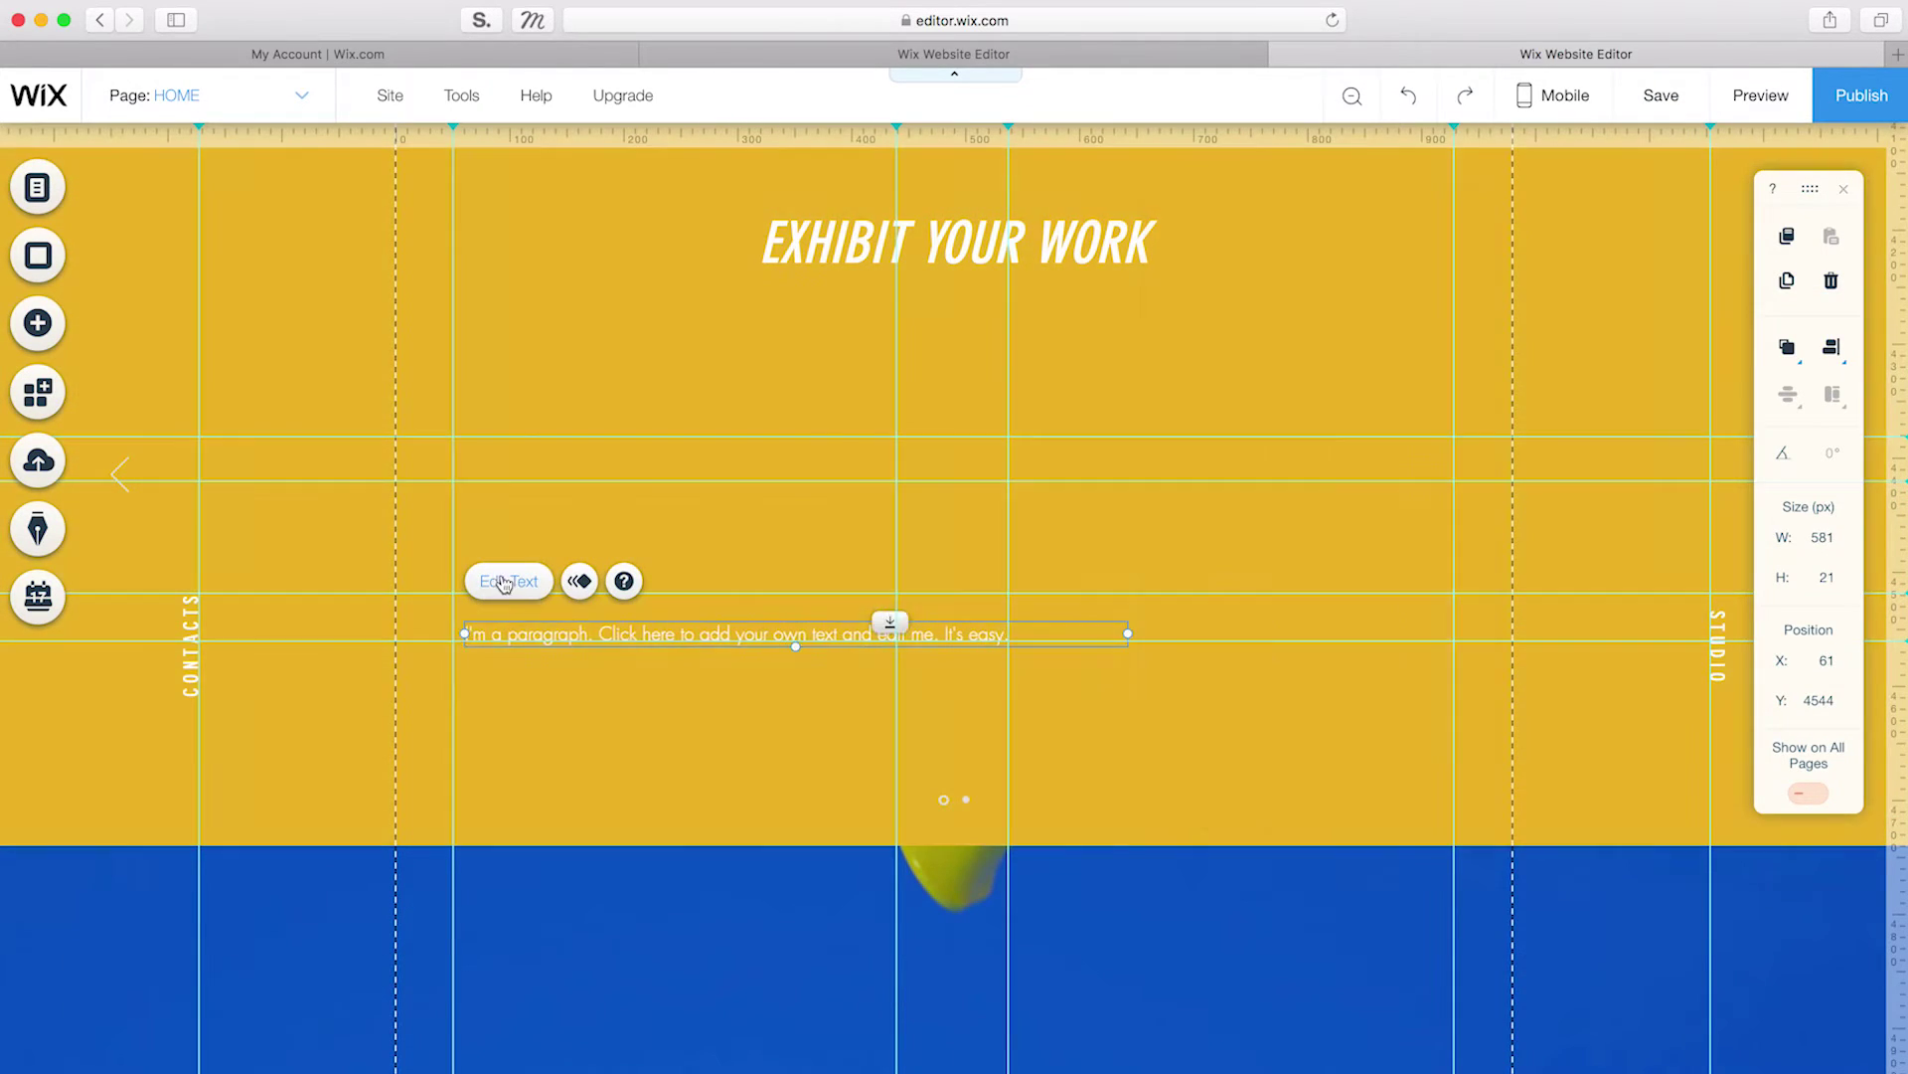
{"action": "left_click", "coordinate": [504, 583]}
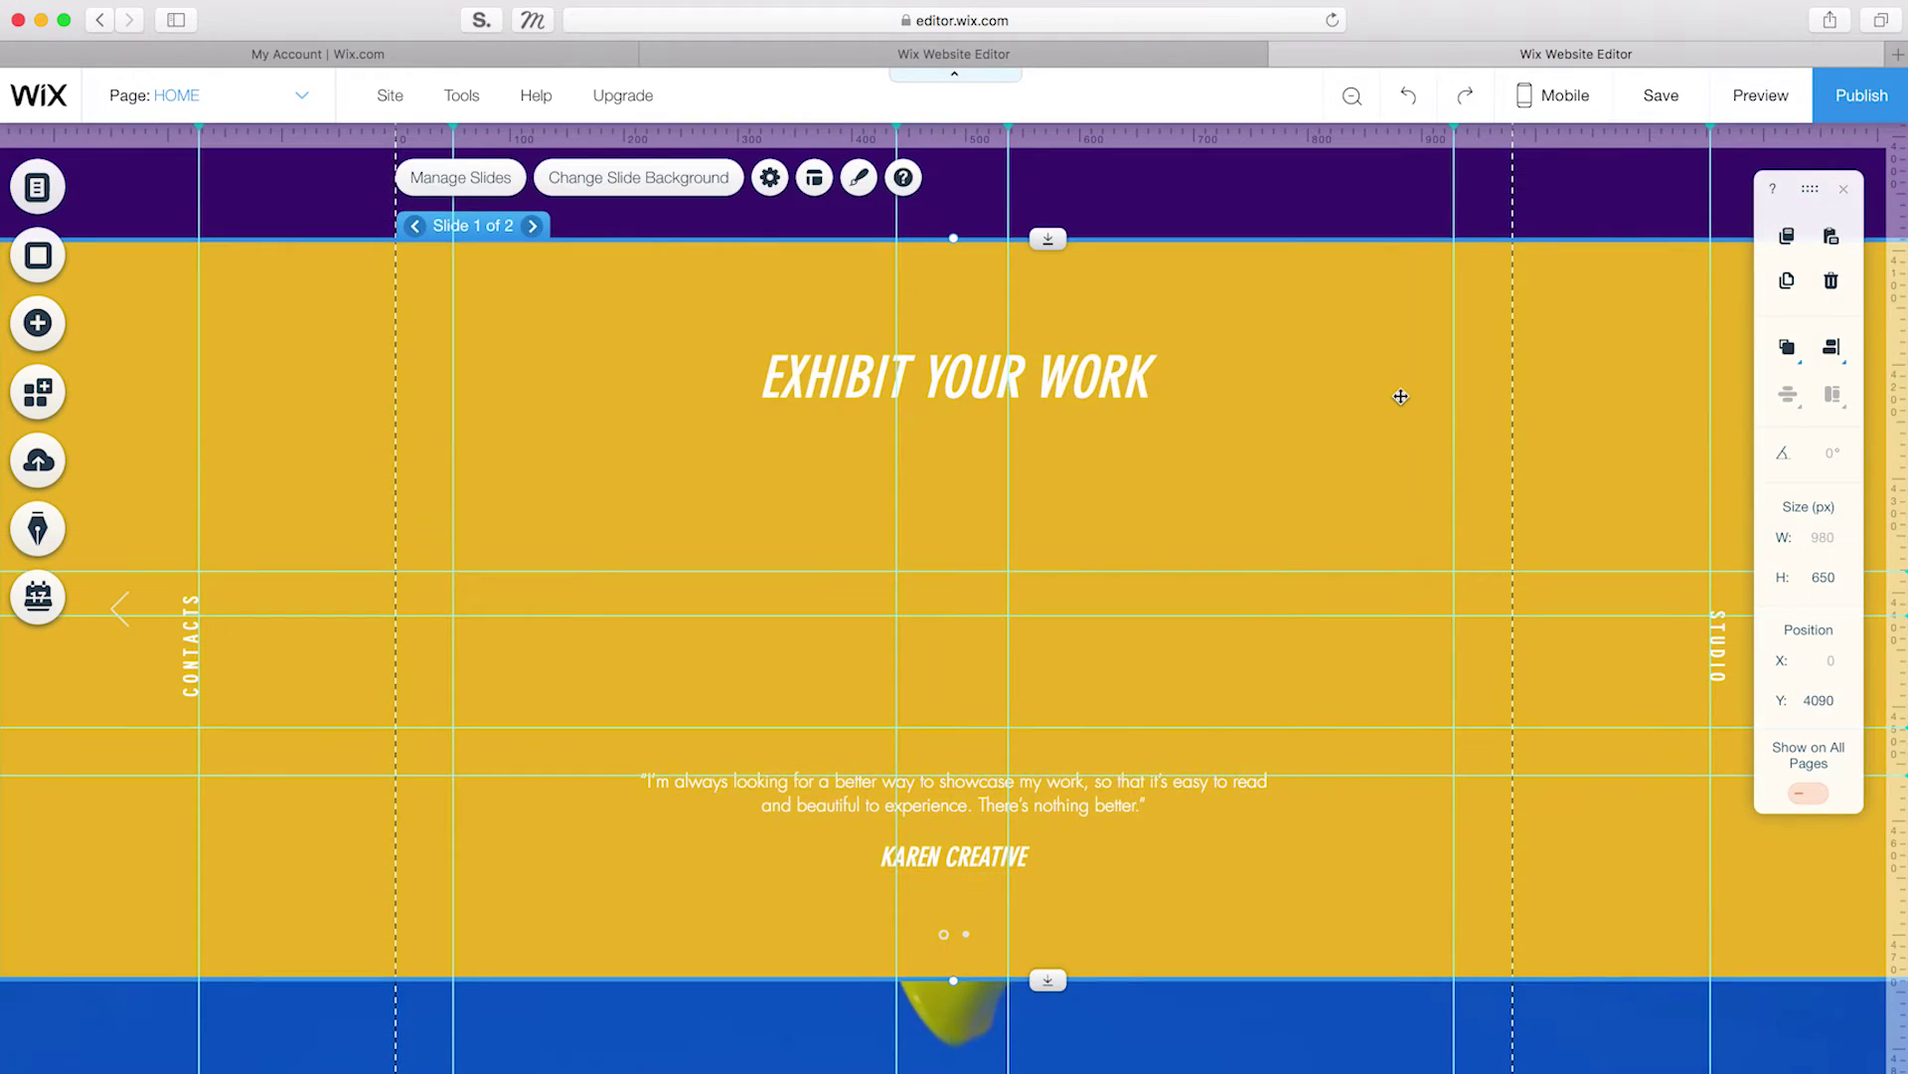
Step: Adjust the slideshow's layering and nudge the small arrow shape near the blue strip's bottom
{"action": "right_click", "coordinate": [1397, 395]}
{"action": "mouse_move", "coordinate": [1557, 799]}
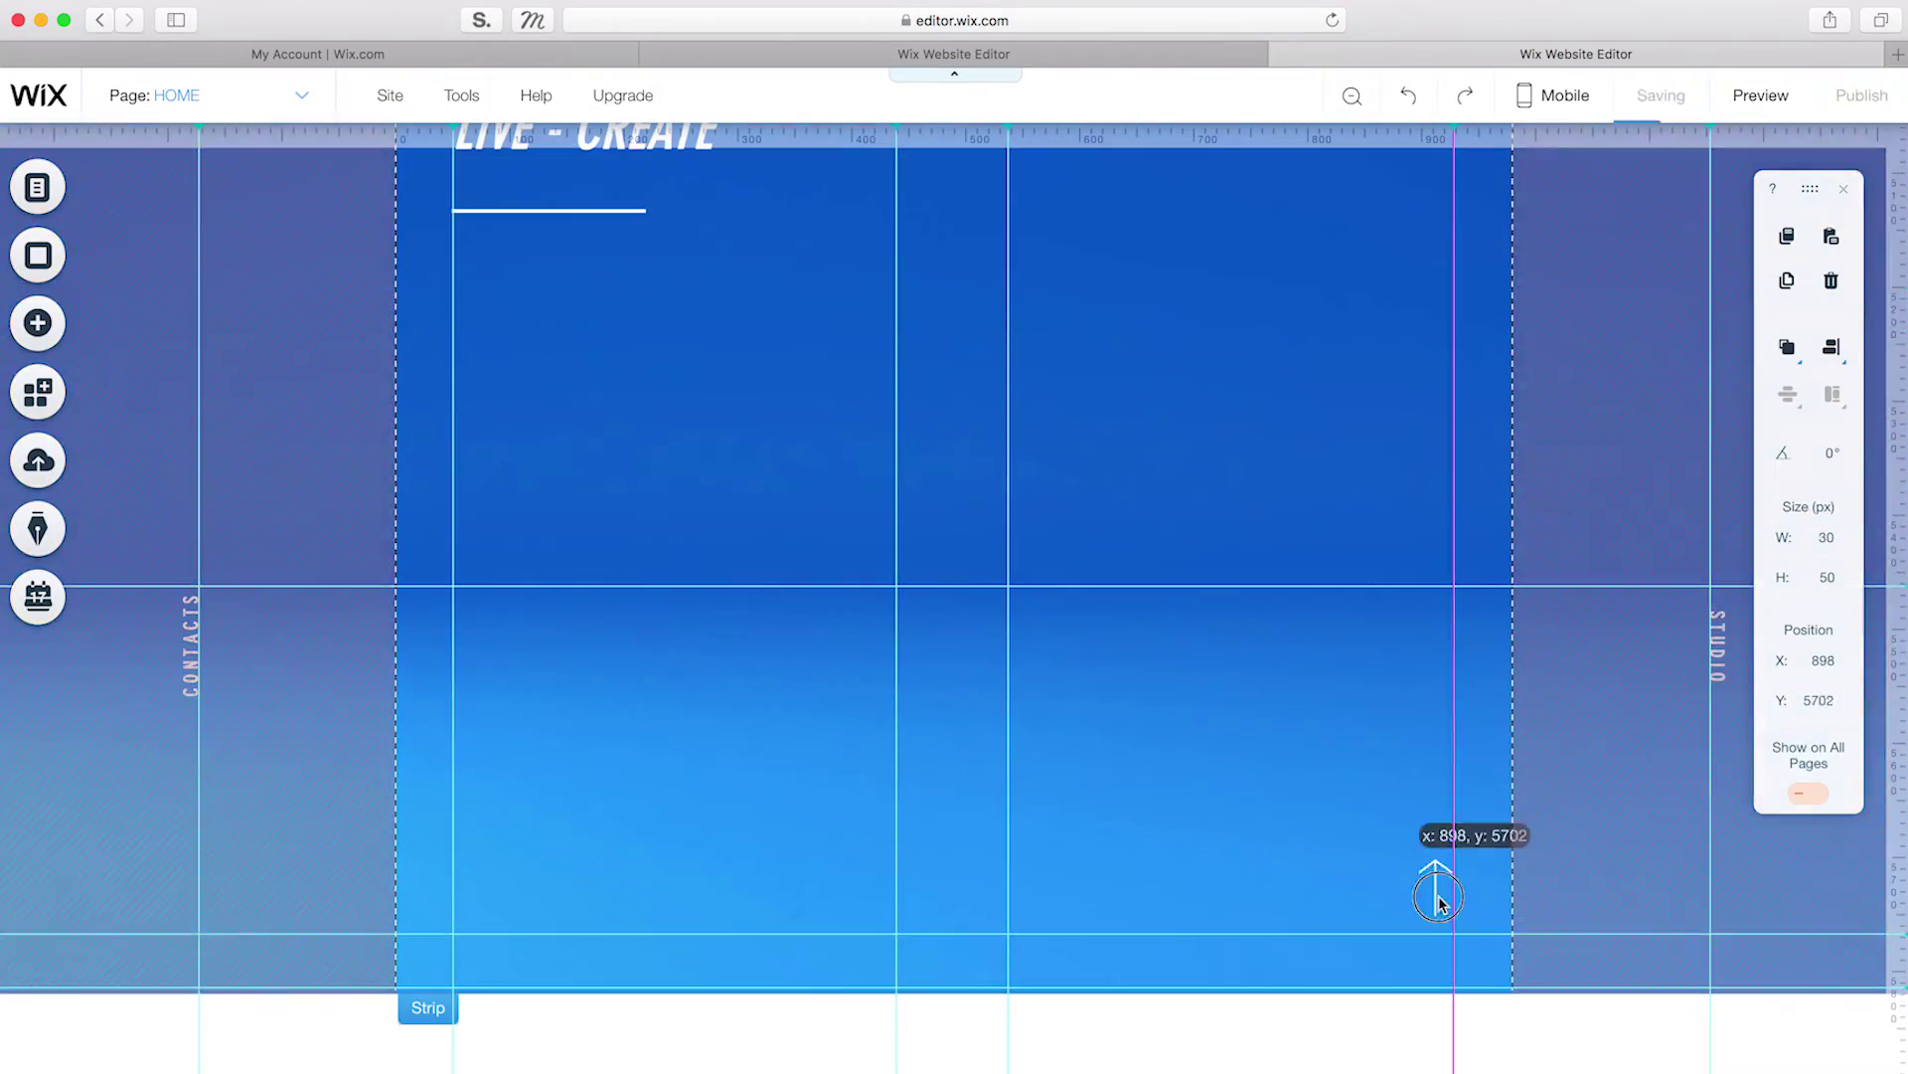
{"action": "left_click_drag", "start_coordinate": [1439, 886], "coordinate": [1439, 913]}
{"action": "scroll", "coordinate": [1342, 682], "scroll_direction": "up", "scroll_amount": 6}
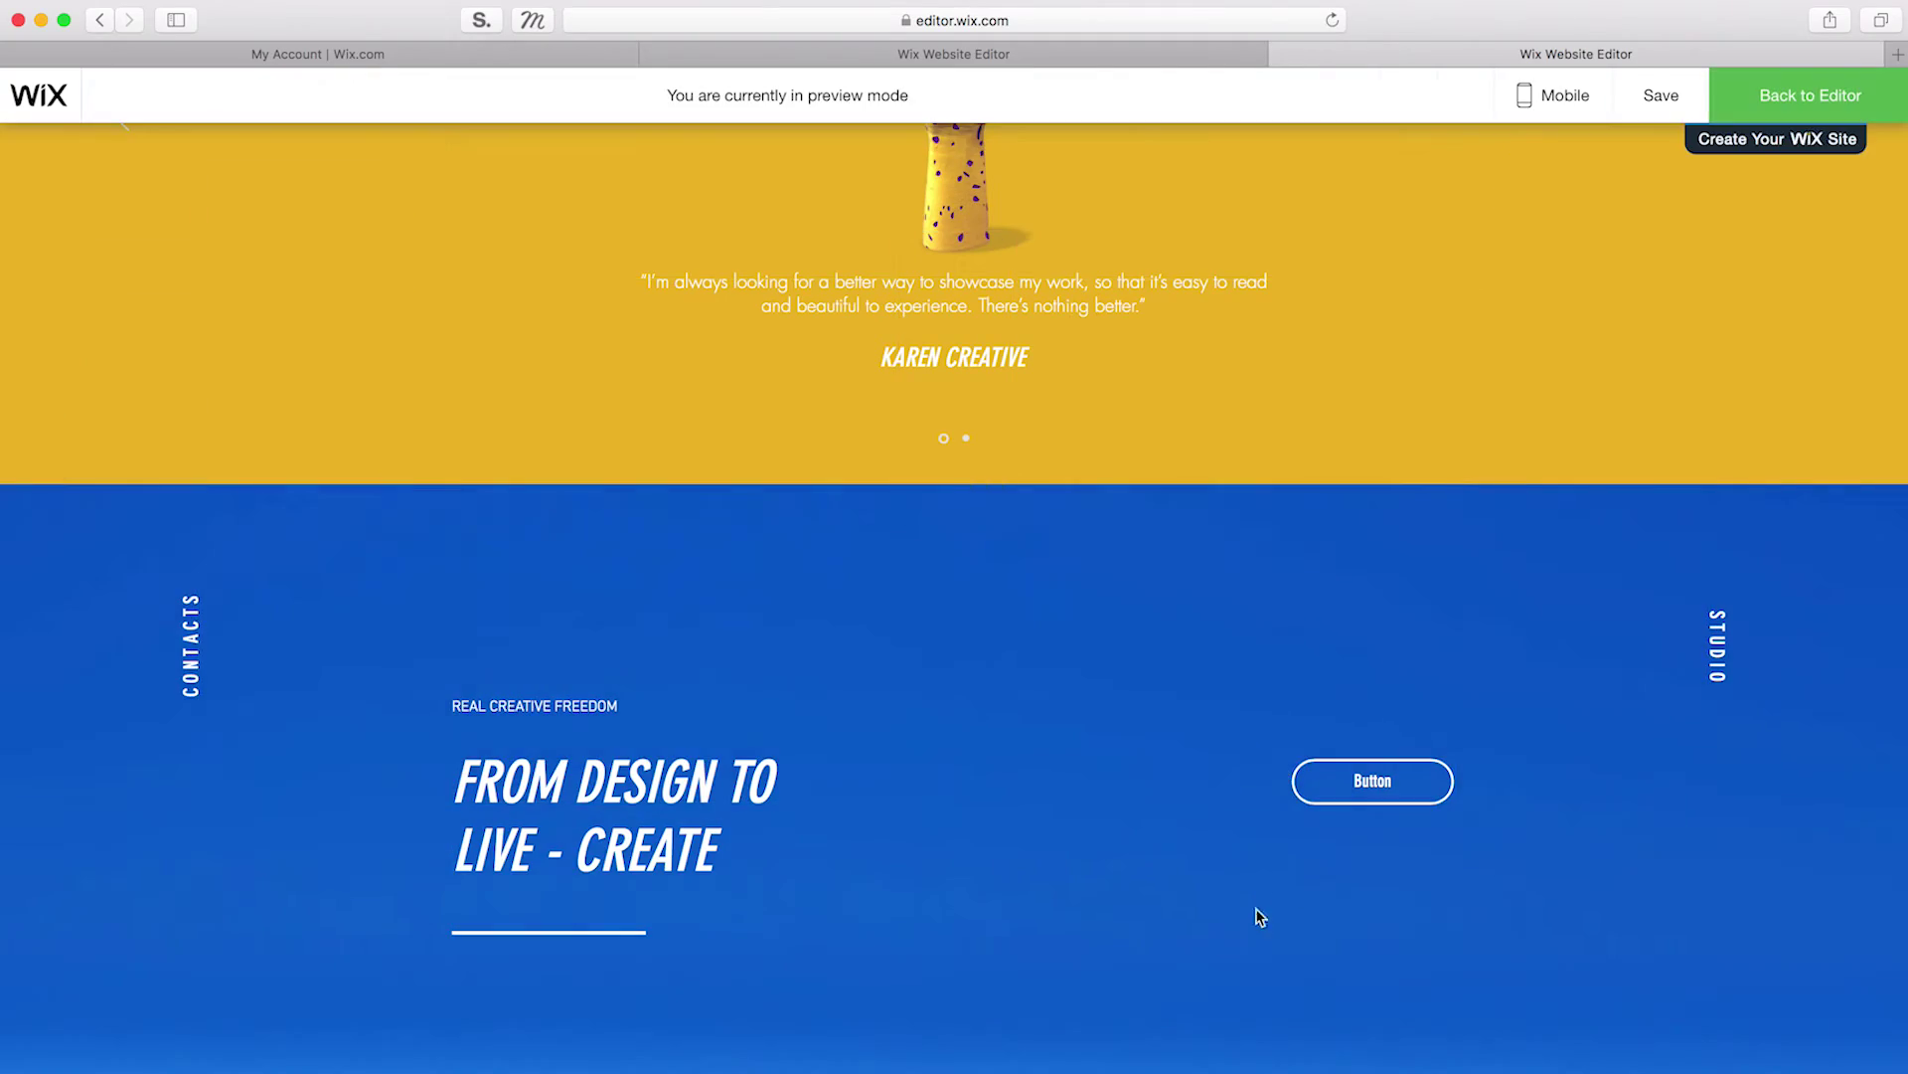
Step: Scroll the preview back up to the PLAYGROUND hero and return to the editor
{"action": "scroll", "coordinate": [1256, 911], "scroll_direction": "down", "scroll_amount": 7}
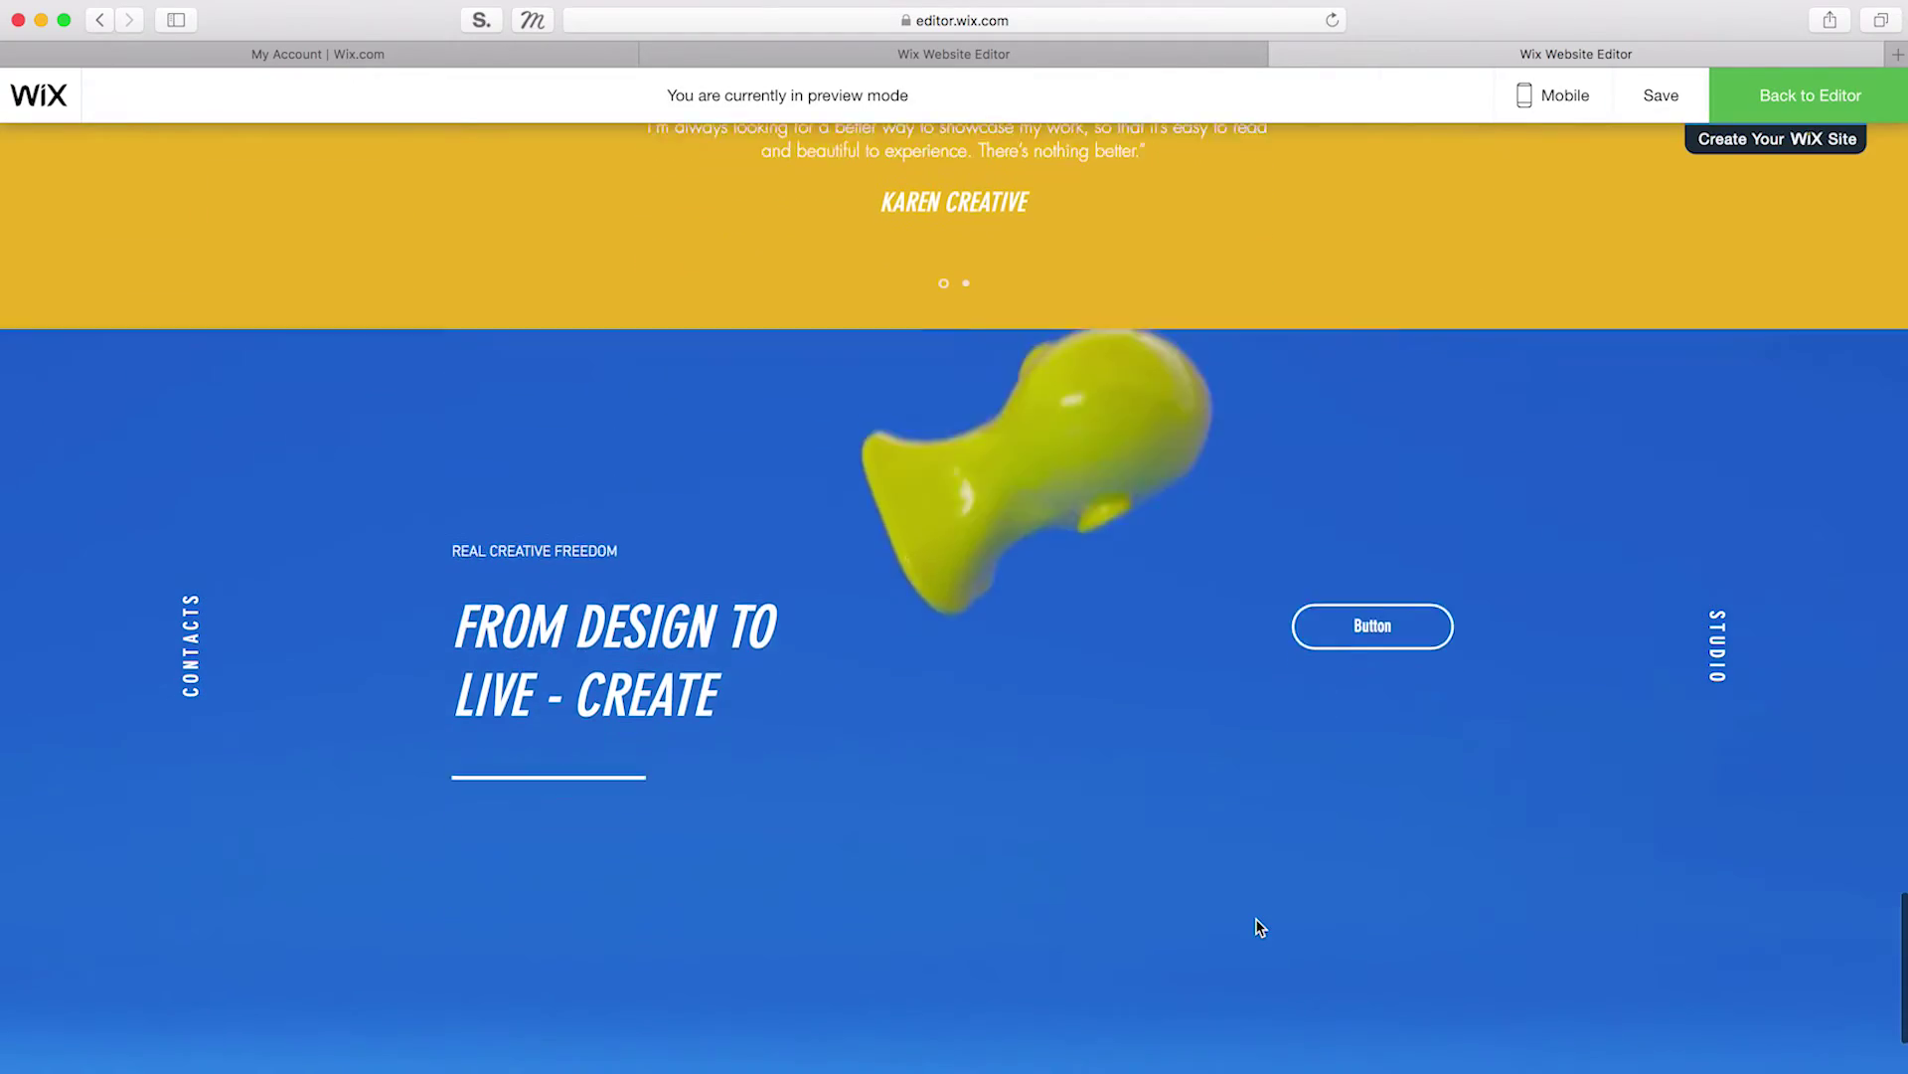
{"action": "scroll", "coordinate": [1257, 925], "scroll_direction": "up", "scroll_amount": 10}
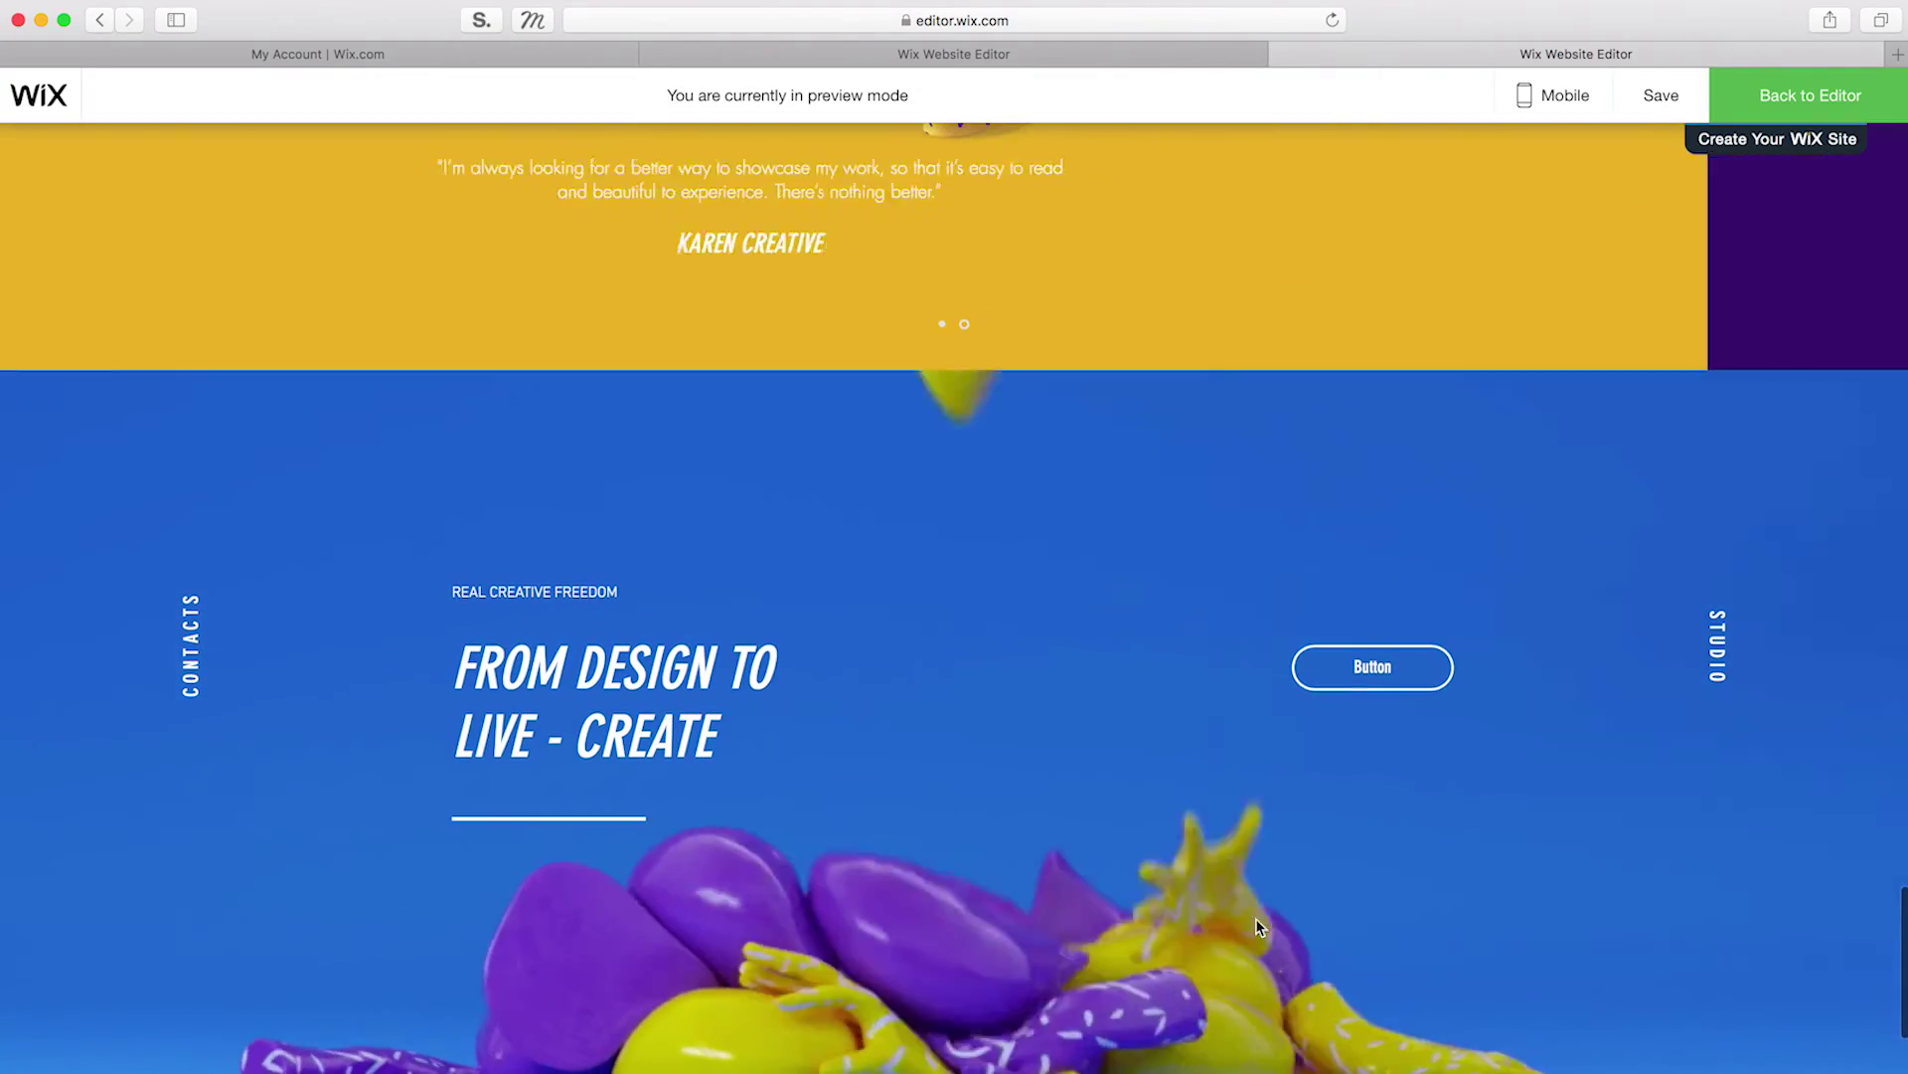
{"action": "scroll", "coordinate": [1259, 926], "scroll_direction": "up", "scroll_amount": 10}
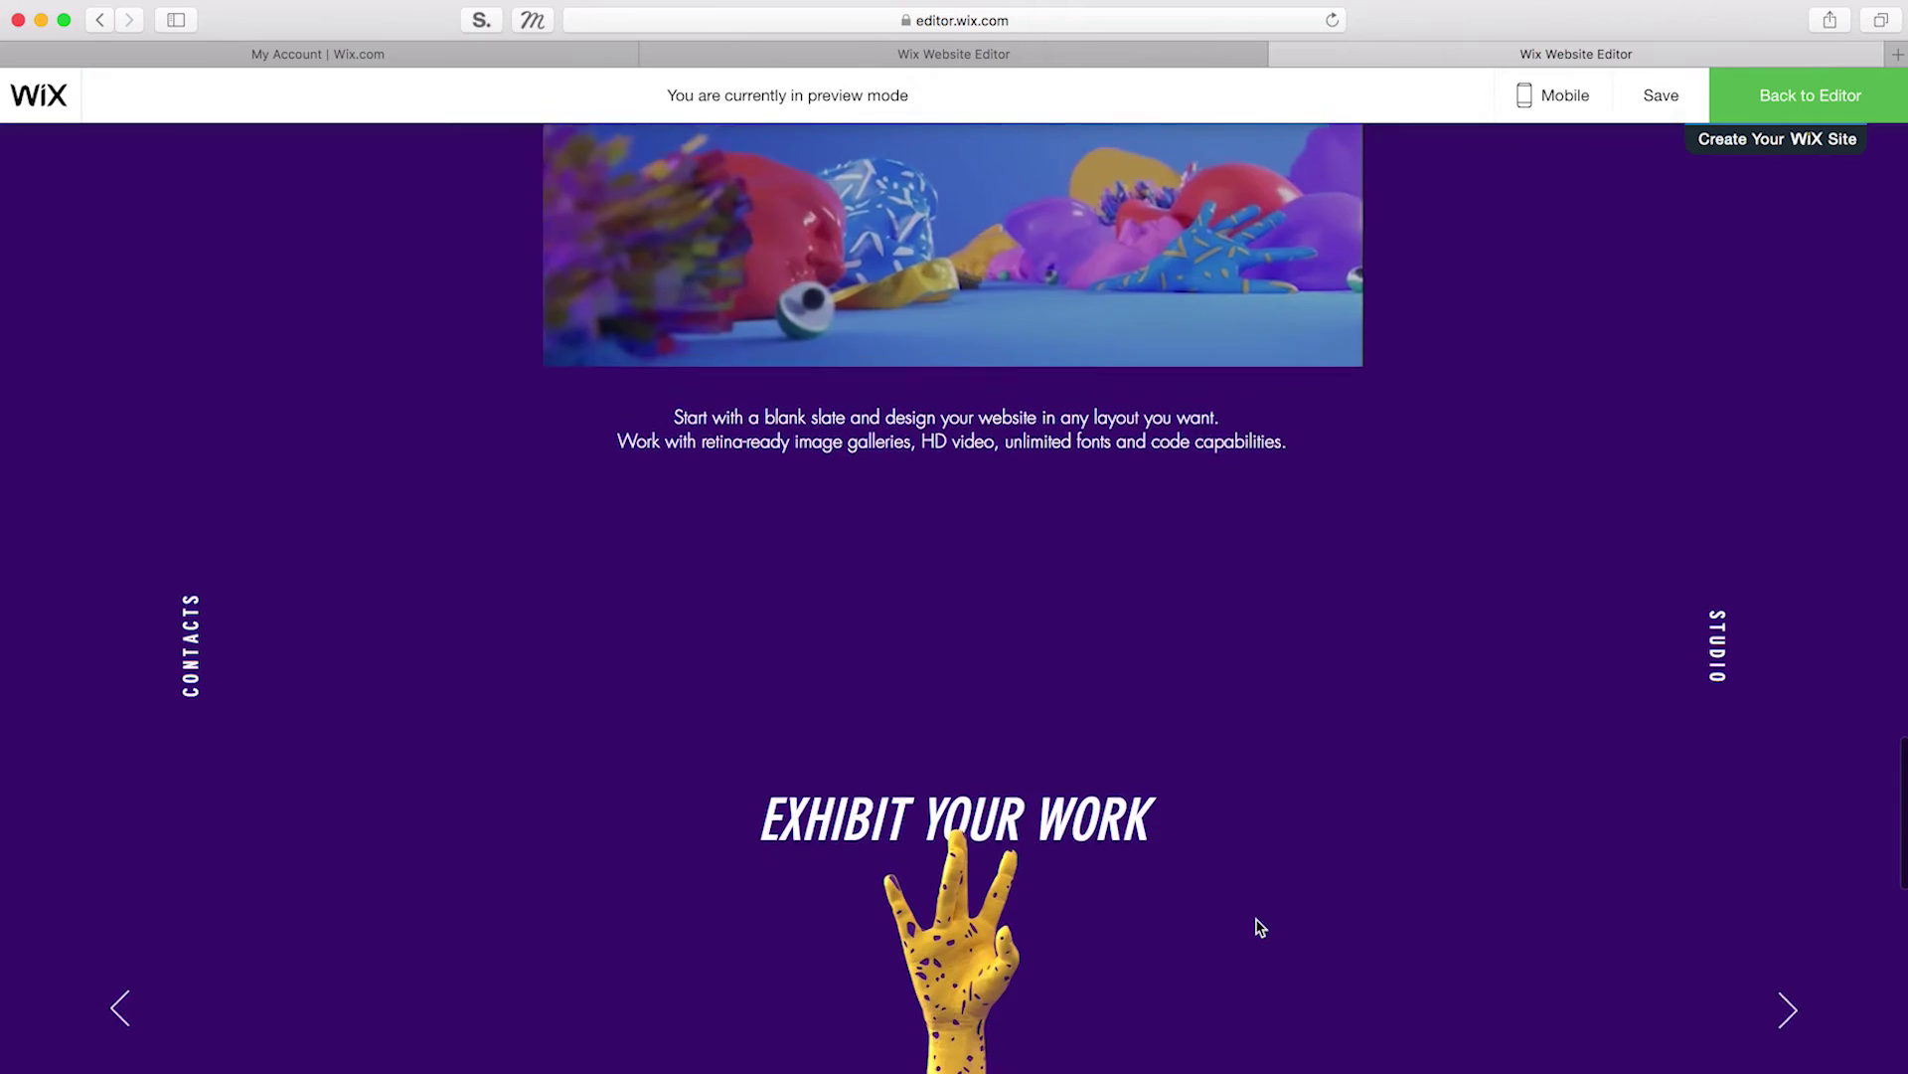
{"action": "scroll", "coordinate": [1256, 926], "scroll_direction": "up", "scroll_amount": 3}
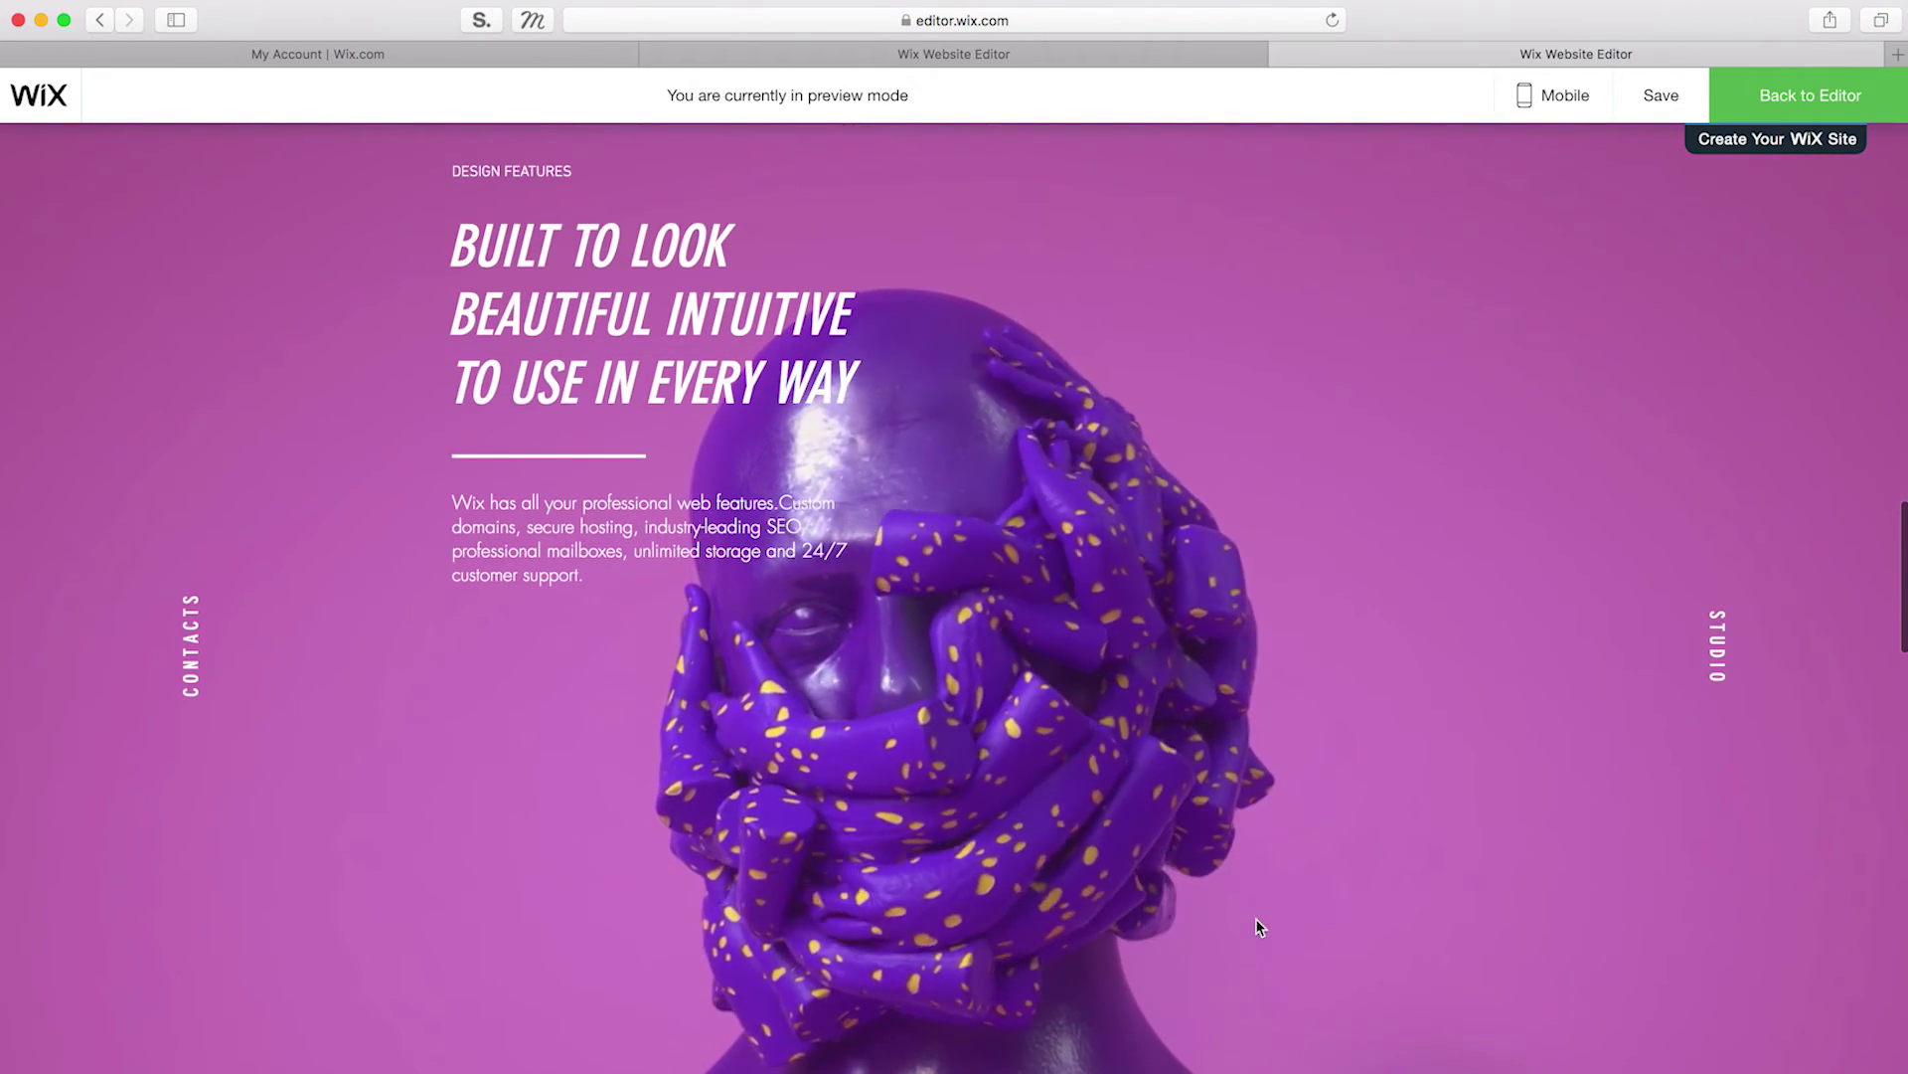
{"action": "scroll", "coordinate": [1255, 926], "scroll_direction": "up", "scroll_amount": 10}
{"action": "scroll", "coordinate": [1260, 927], "scroll_direction": "up", "scroll_amount": 10}
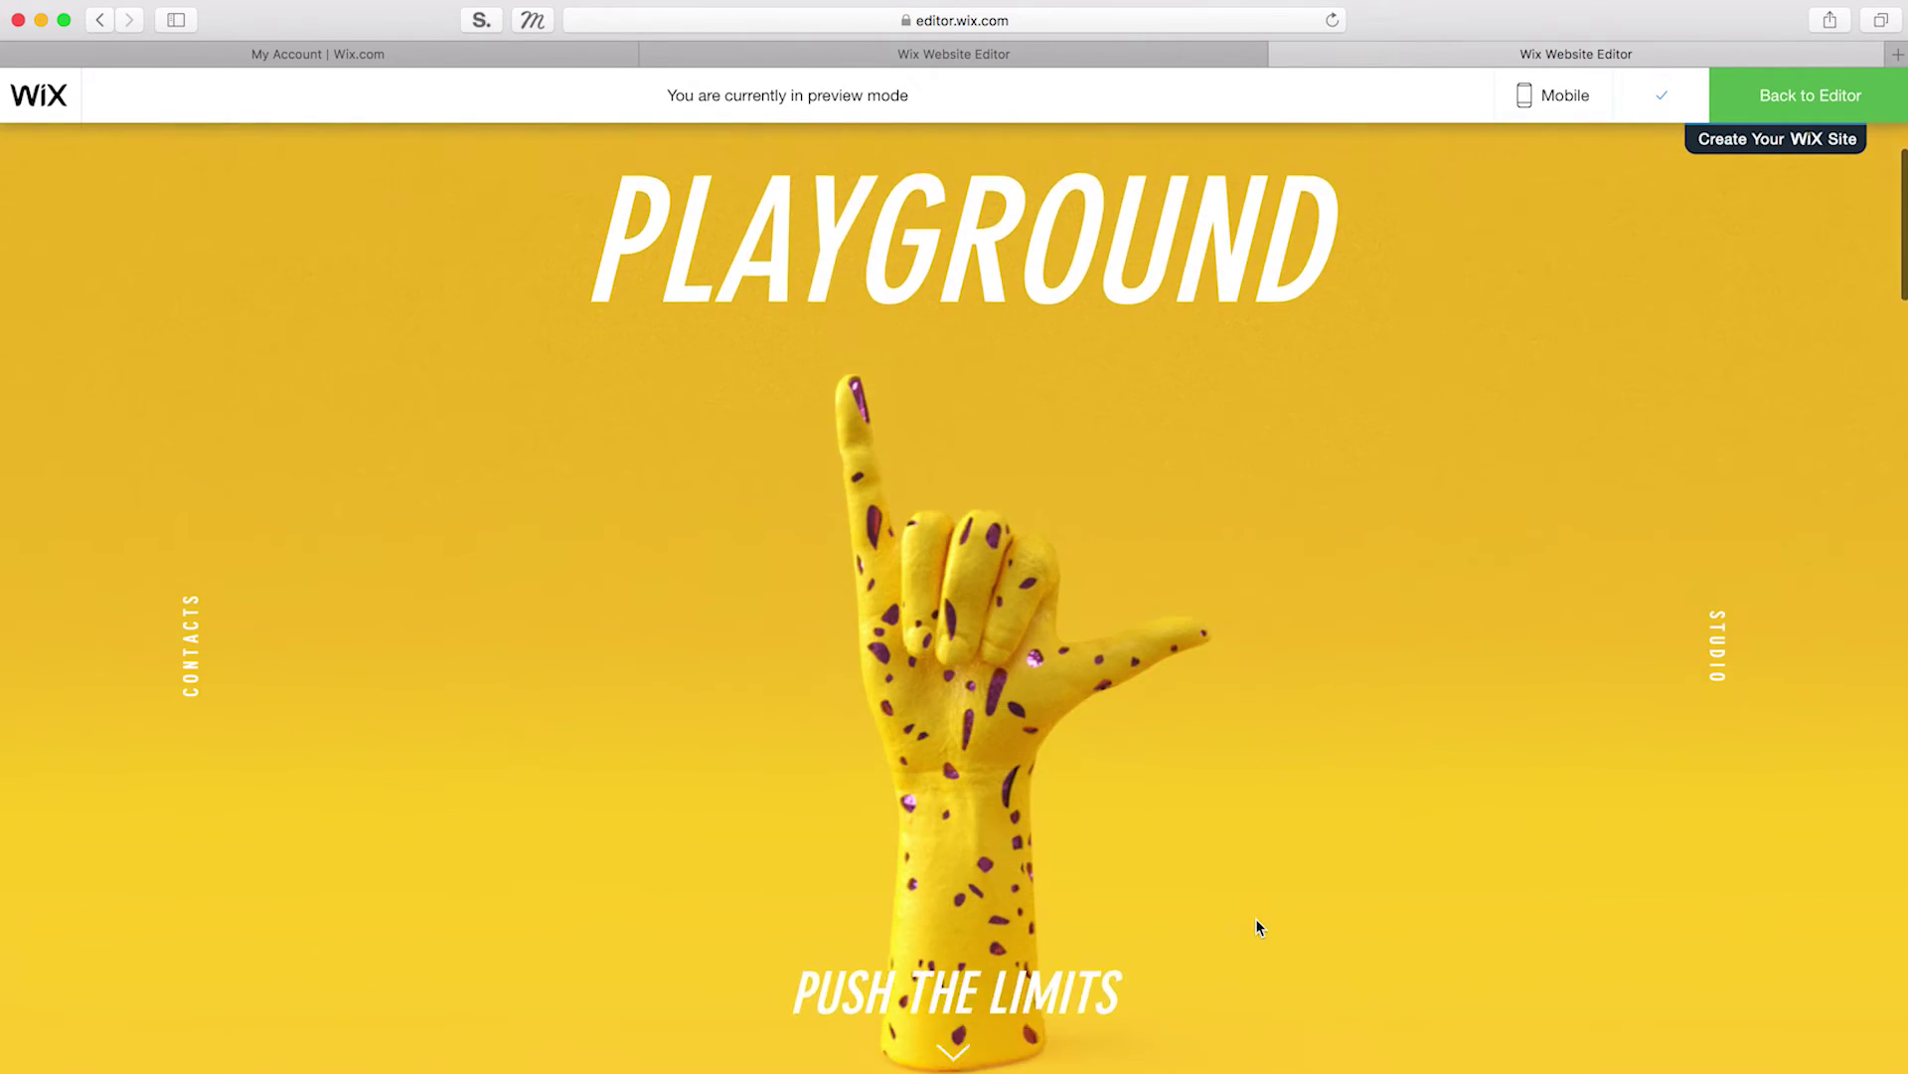
{"action": "left_click", "coordinate": [1759, 112]}
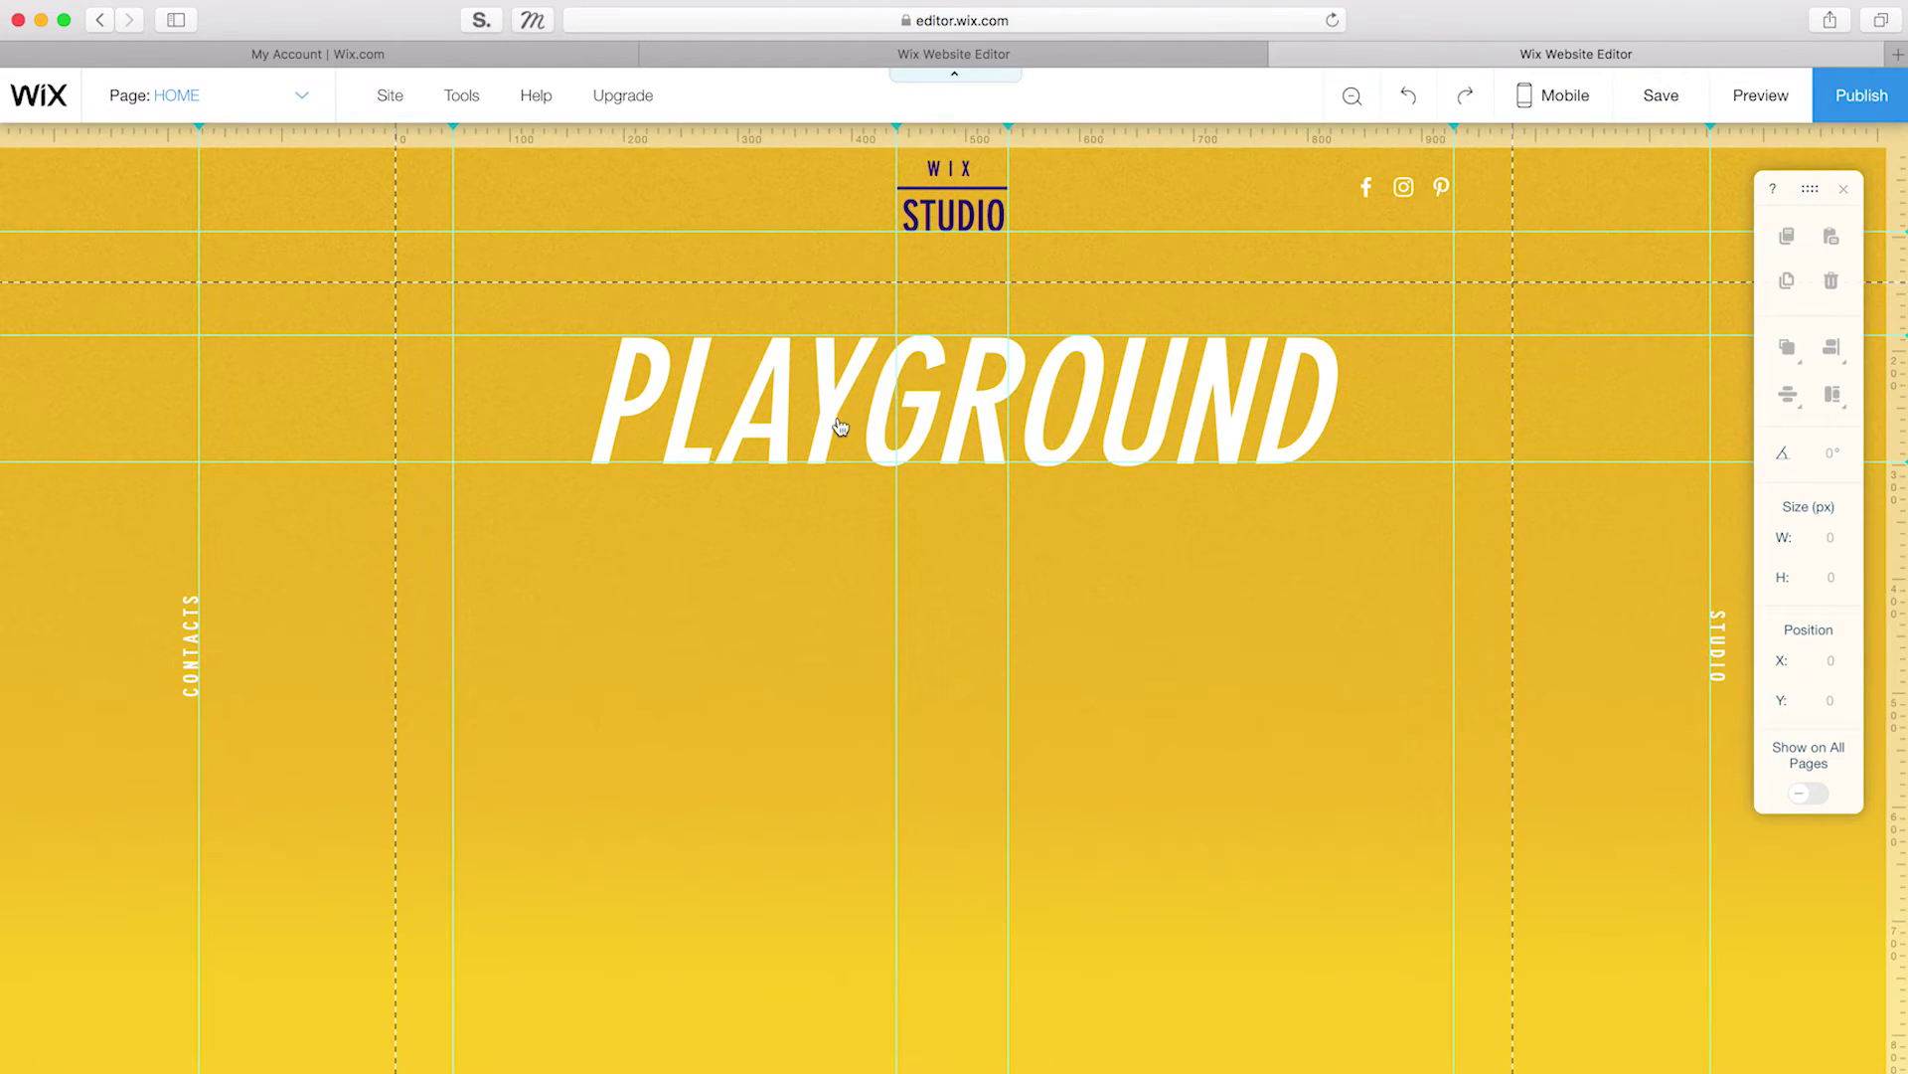
Step: Give the PLAYGROUND heading a Slide-In animation from the top and replay its preview
{"action": "left_click", "coordinate": [835, 415]}
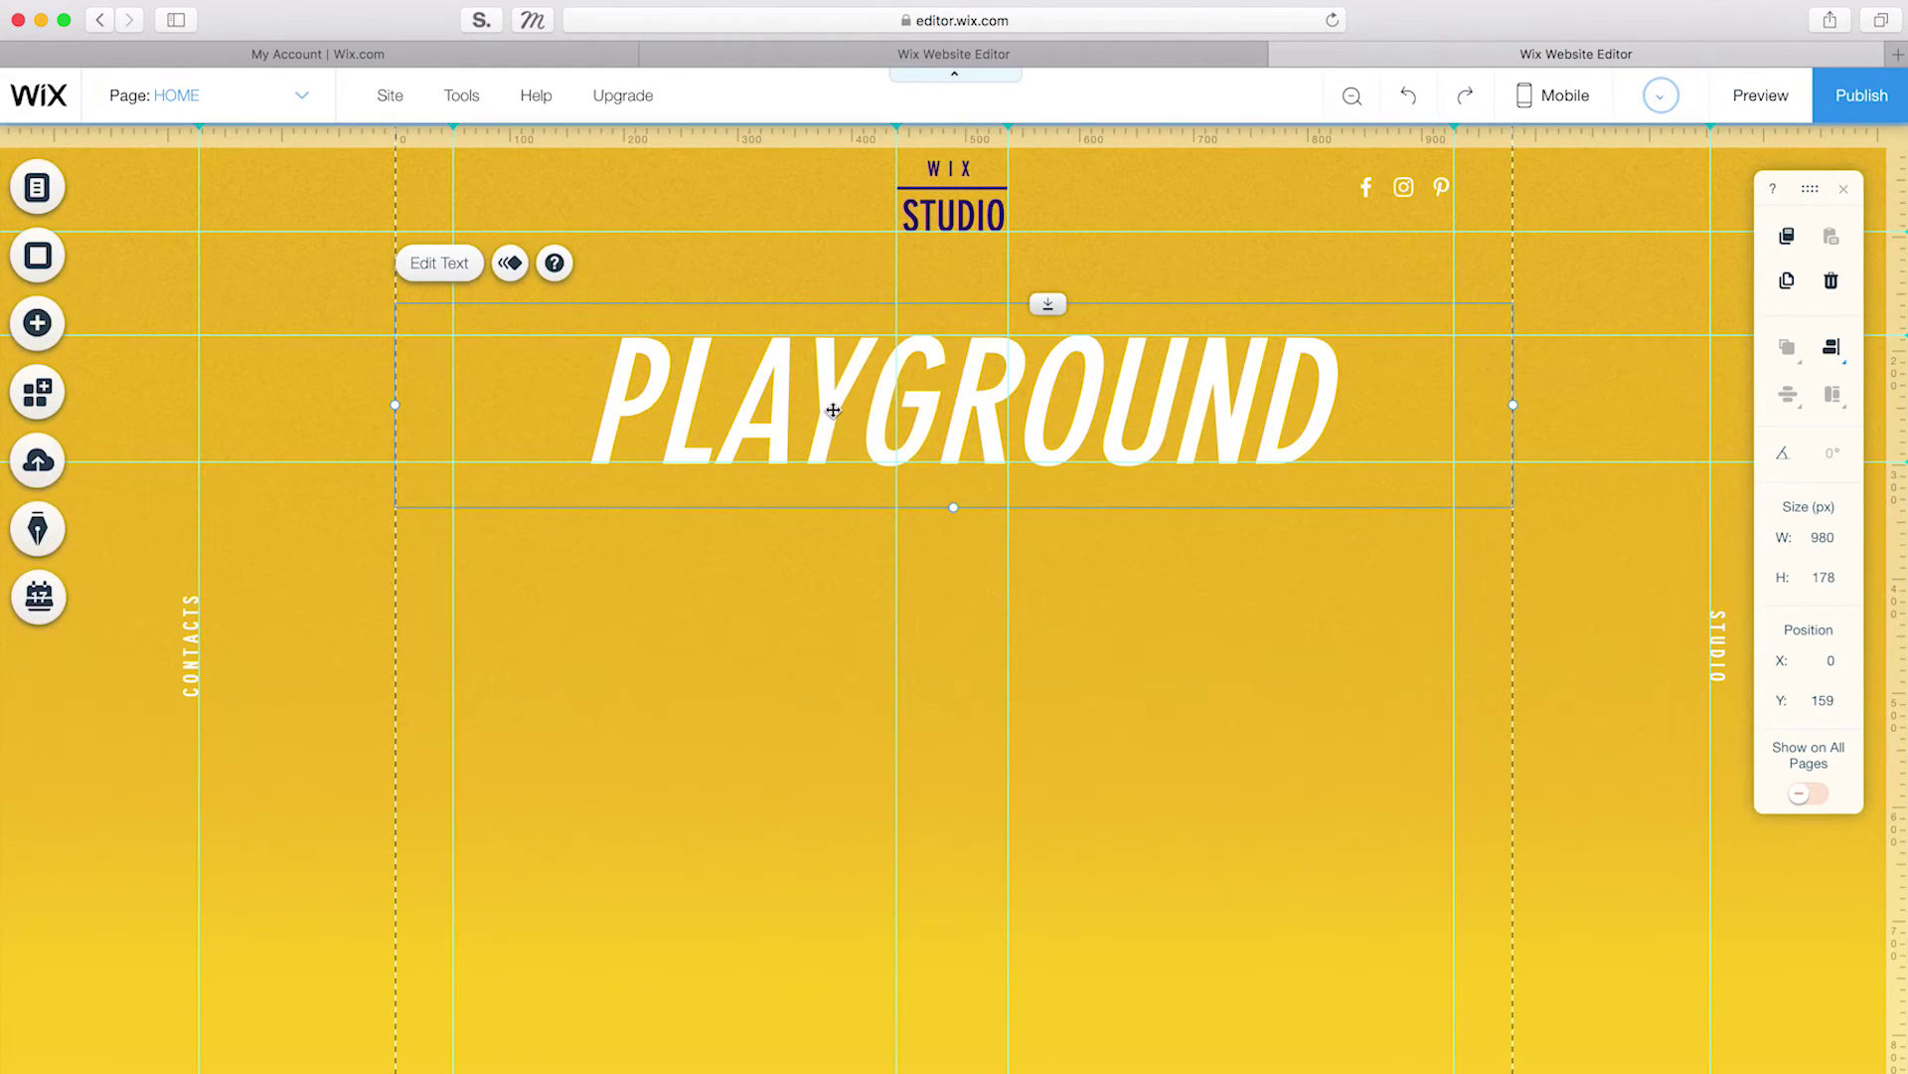
{"action": "left_click", "coordinate": [512, 267]}
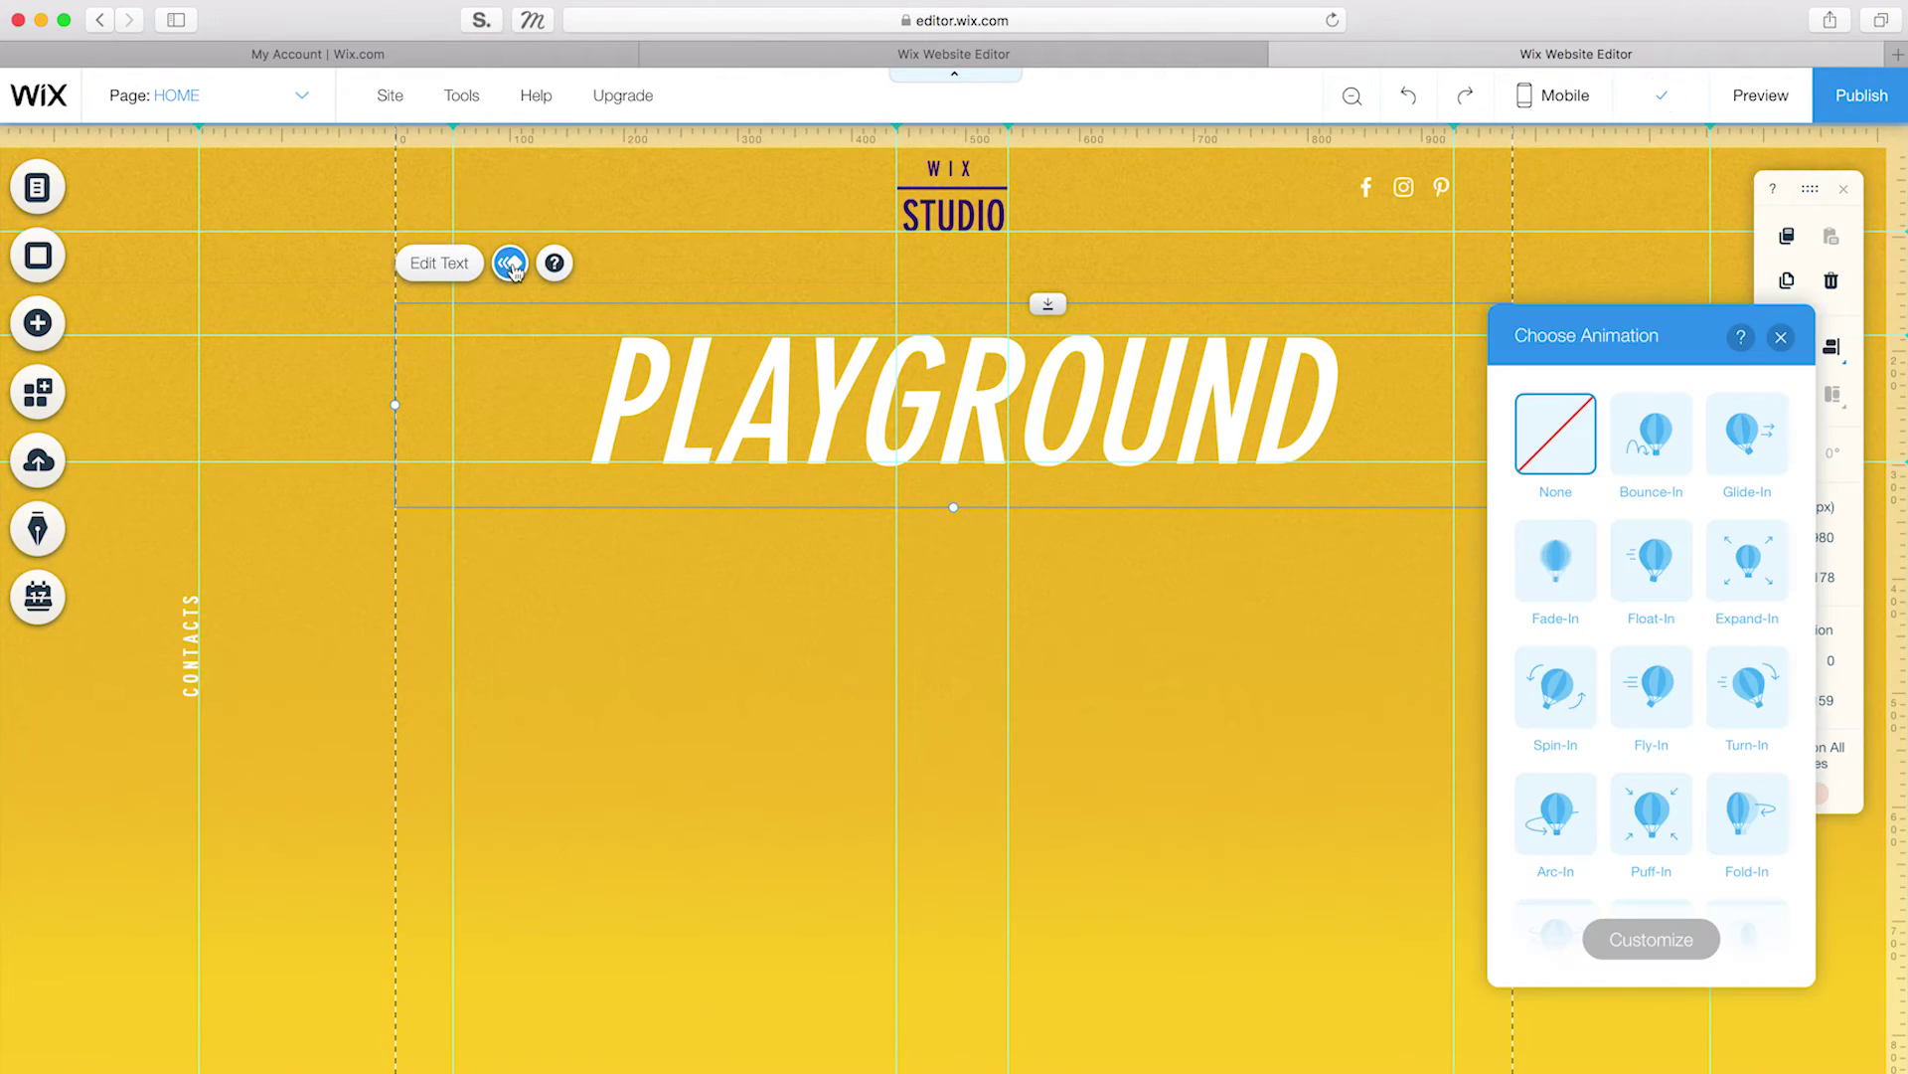
{"action": "scroll", "coordinate": [1576, 731], "scroll_direction": "down", "scroll_amount": 2}
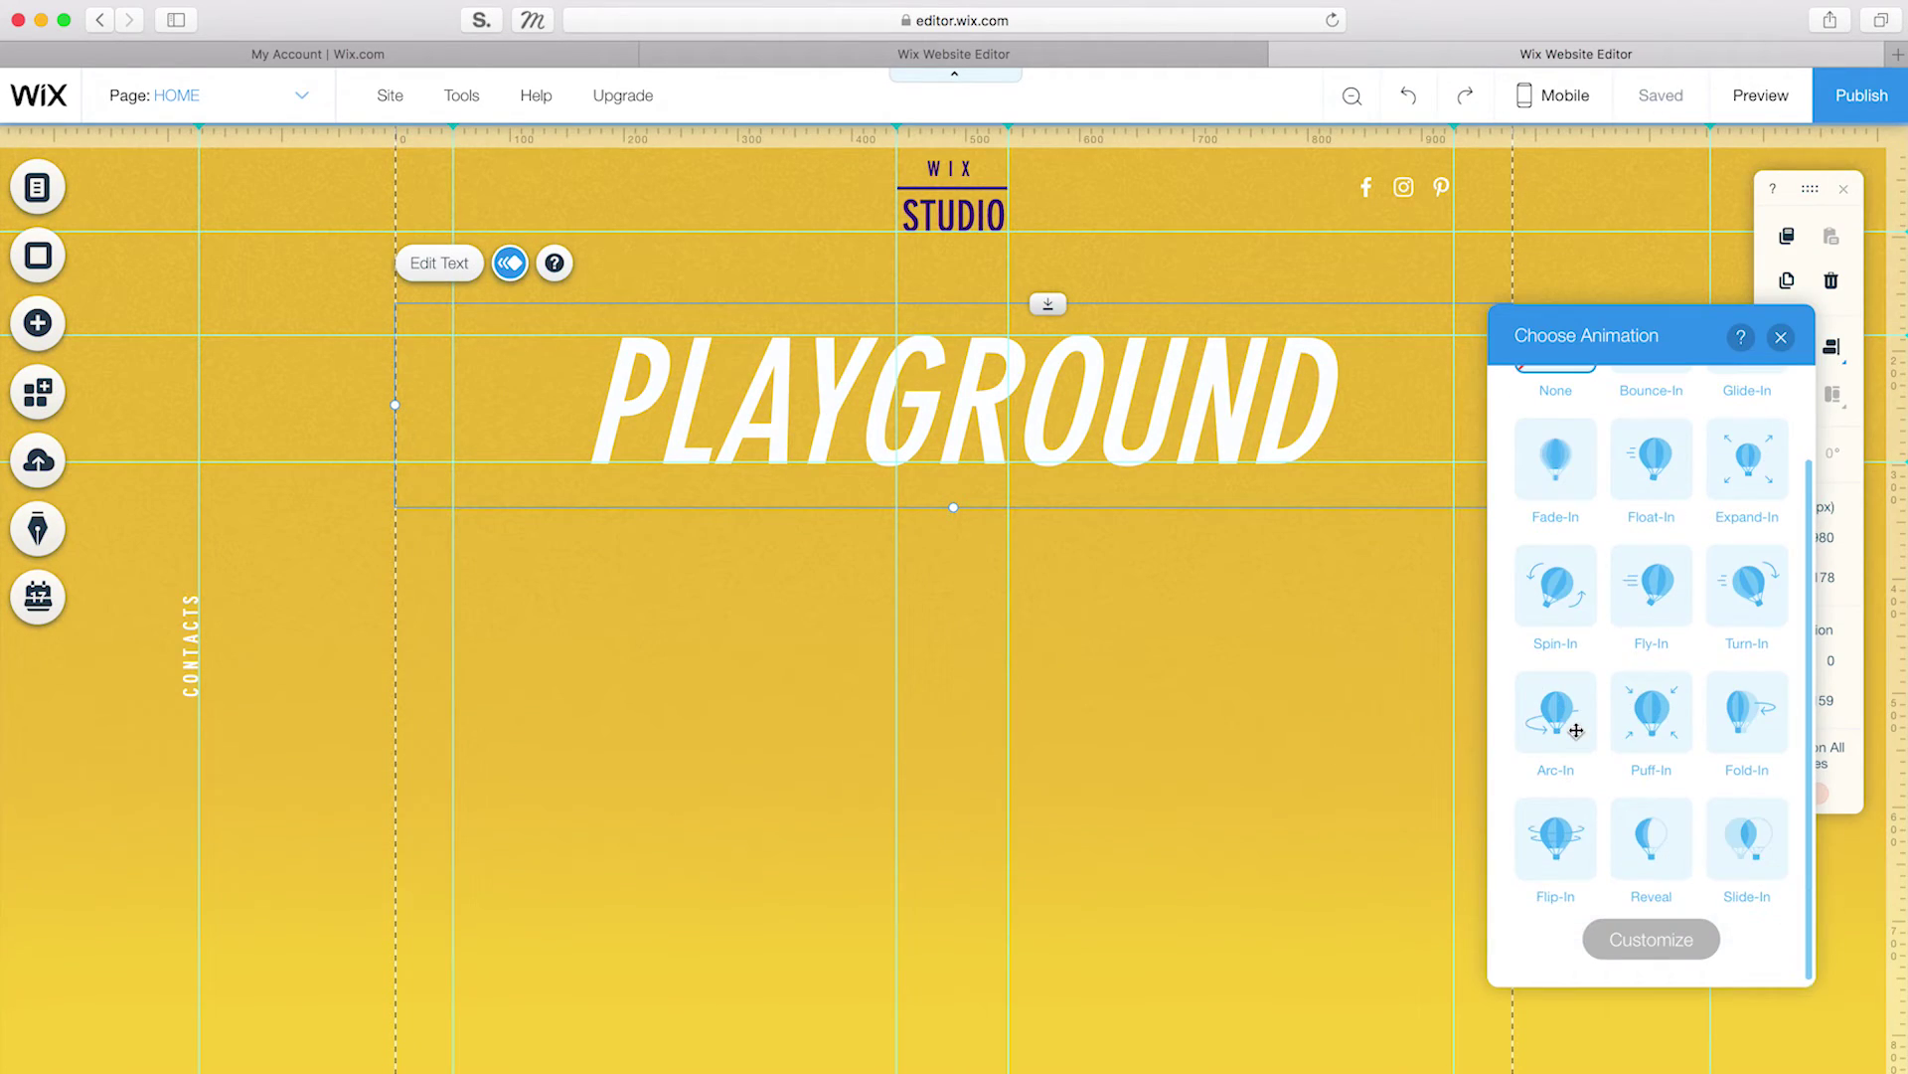
{"action": "left_click", "coordinate": [1730, 825]}
{"action": "left_click", "coordinate": [1674, 946]}
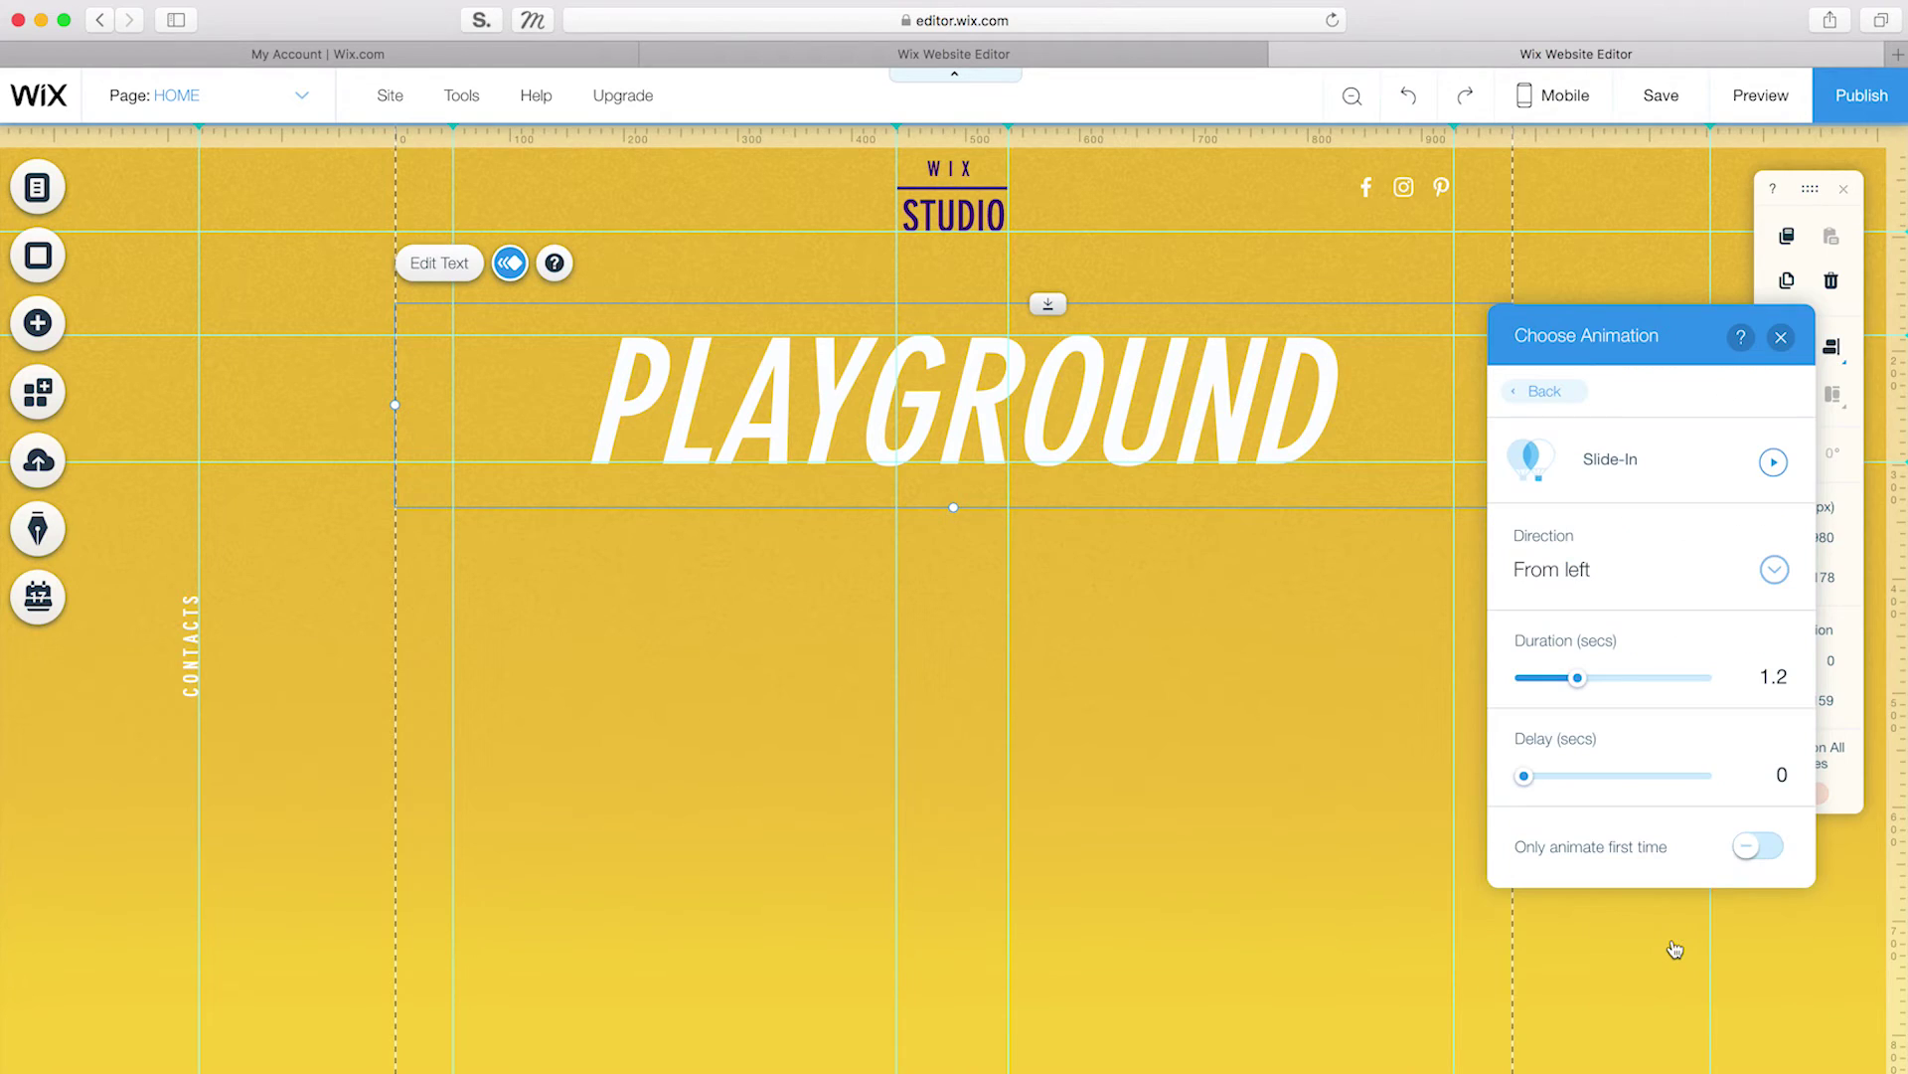
{"action": "left_click", "coordinate": [1775, 572]}
{"action": "left_click", "coordinate": [1672, 462]}
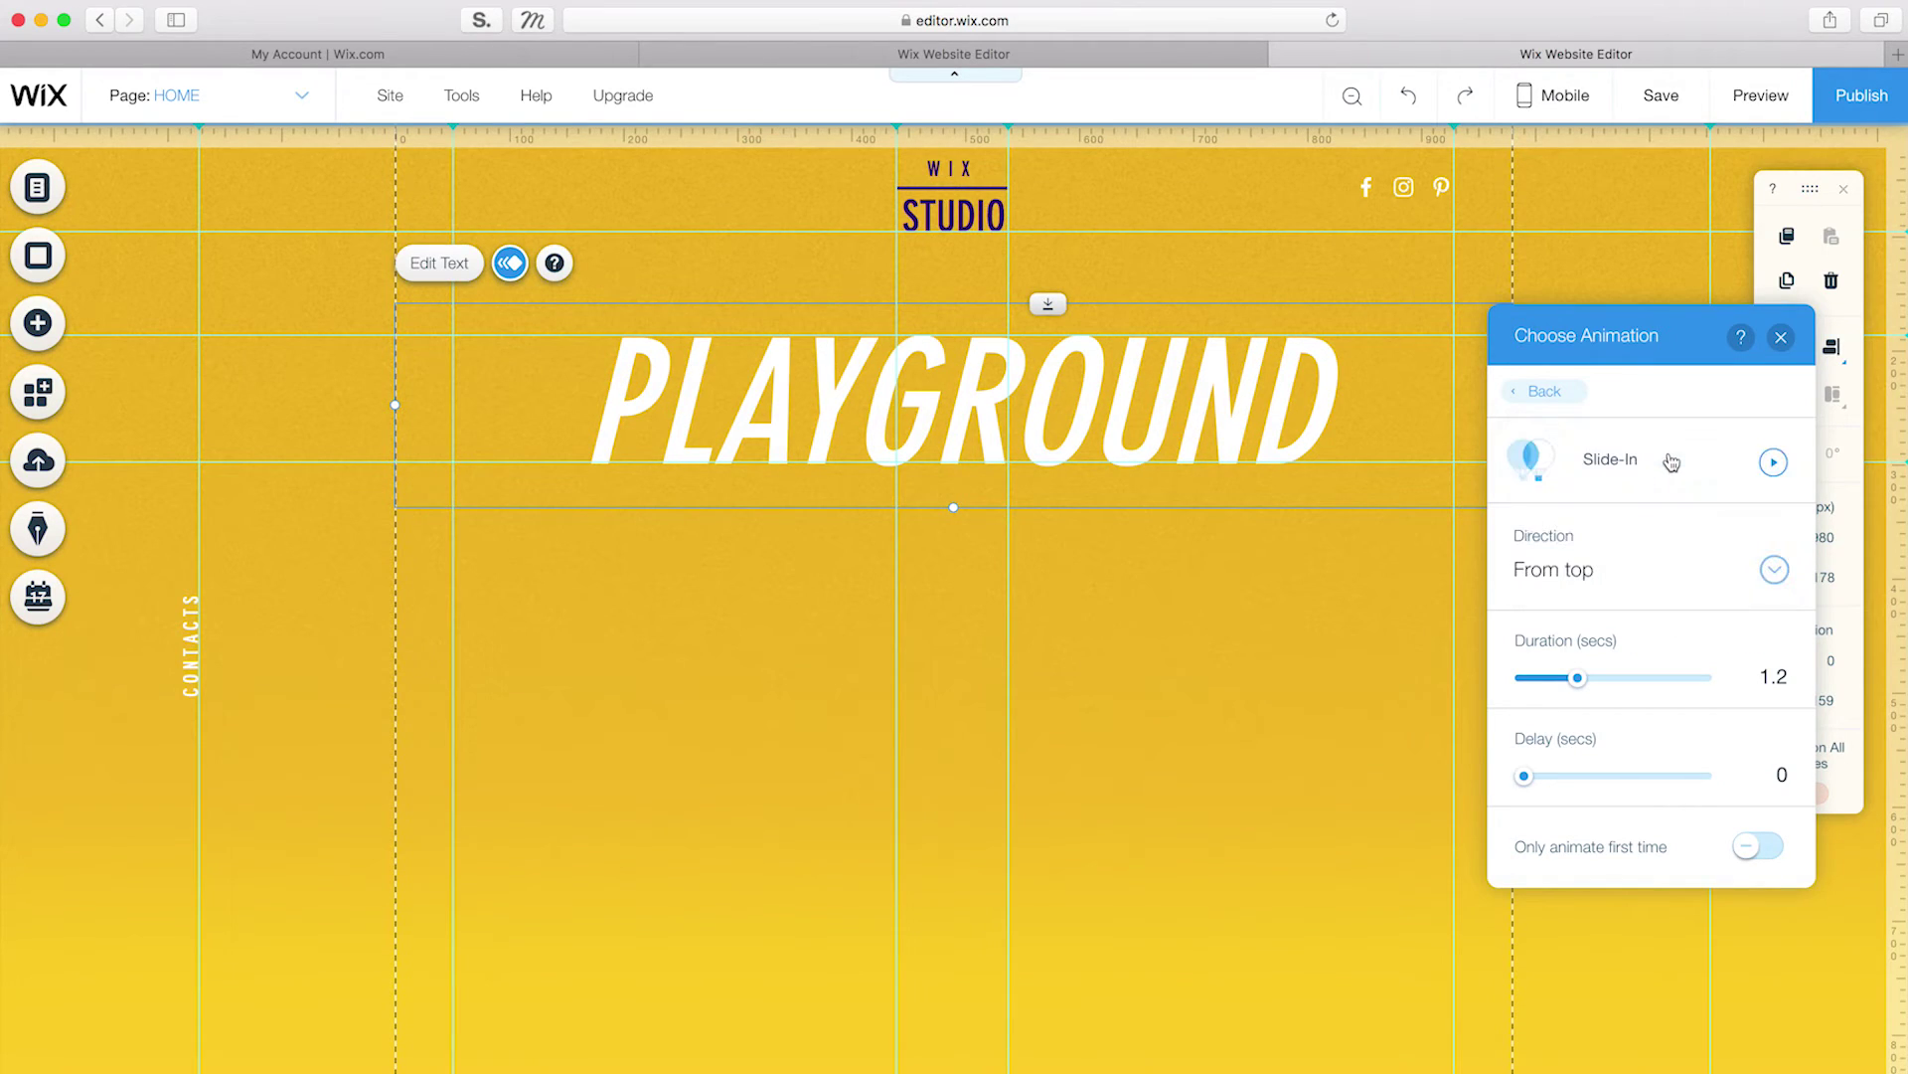
{"action": "left_click", "coordinate": [1772, 464]}
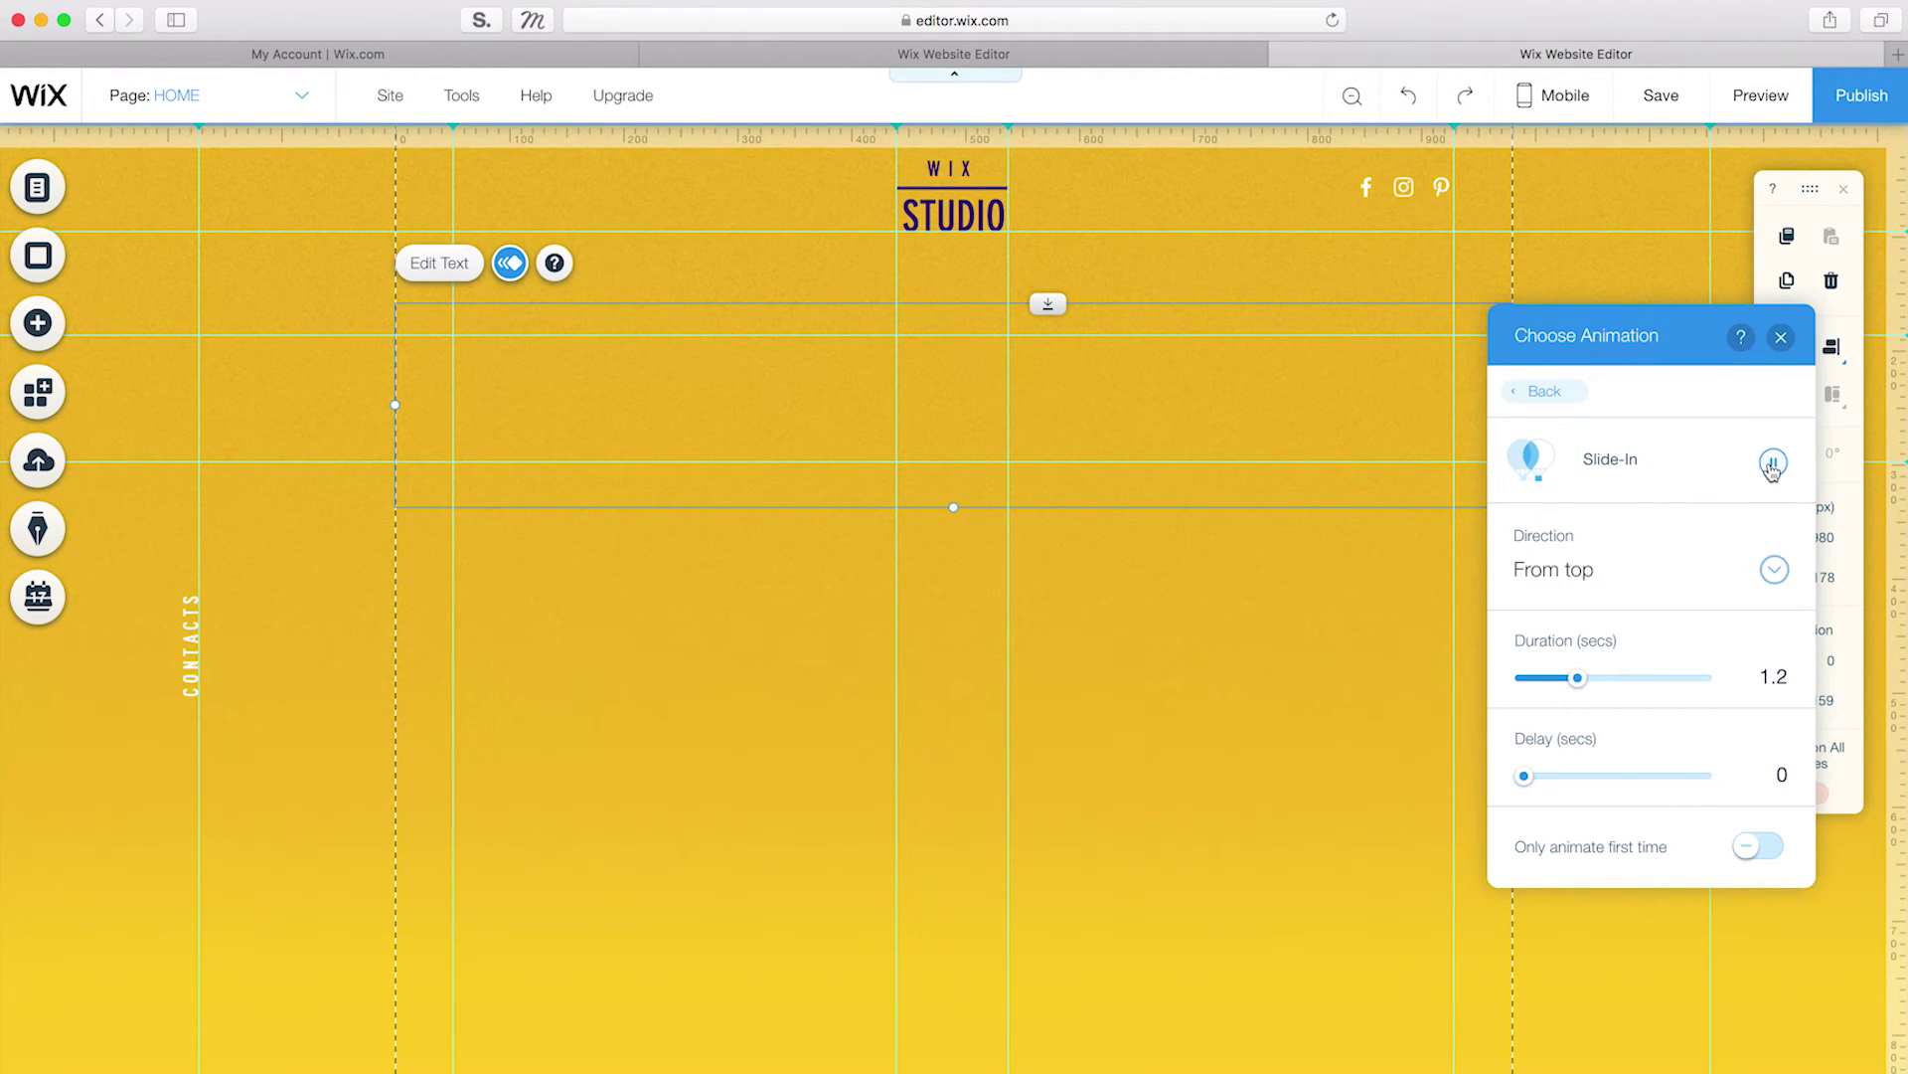
{"action": "left_click", "coordinate": [1781, 339]}
Step: Open animation choices for the vertical CONTACTS and STUDIO texts, then dismiss them
{"action": "left_click", "coordinate": [189, 657]}
{"action": "left_click", "coordinate": [443, 525]}
{"action": "left_click", "coordinate": [1729, 619]}
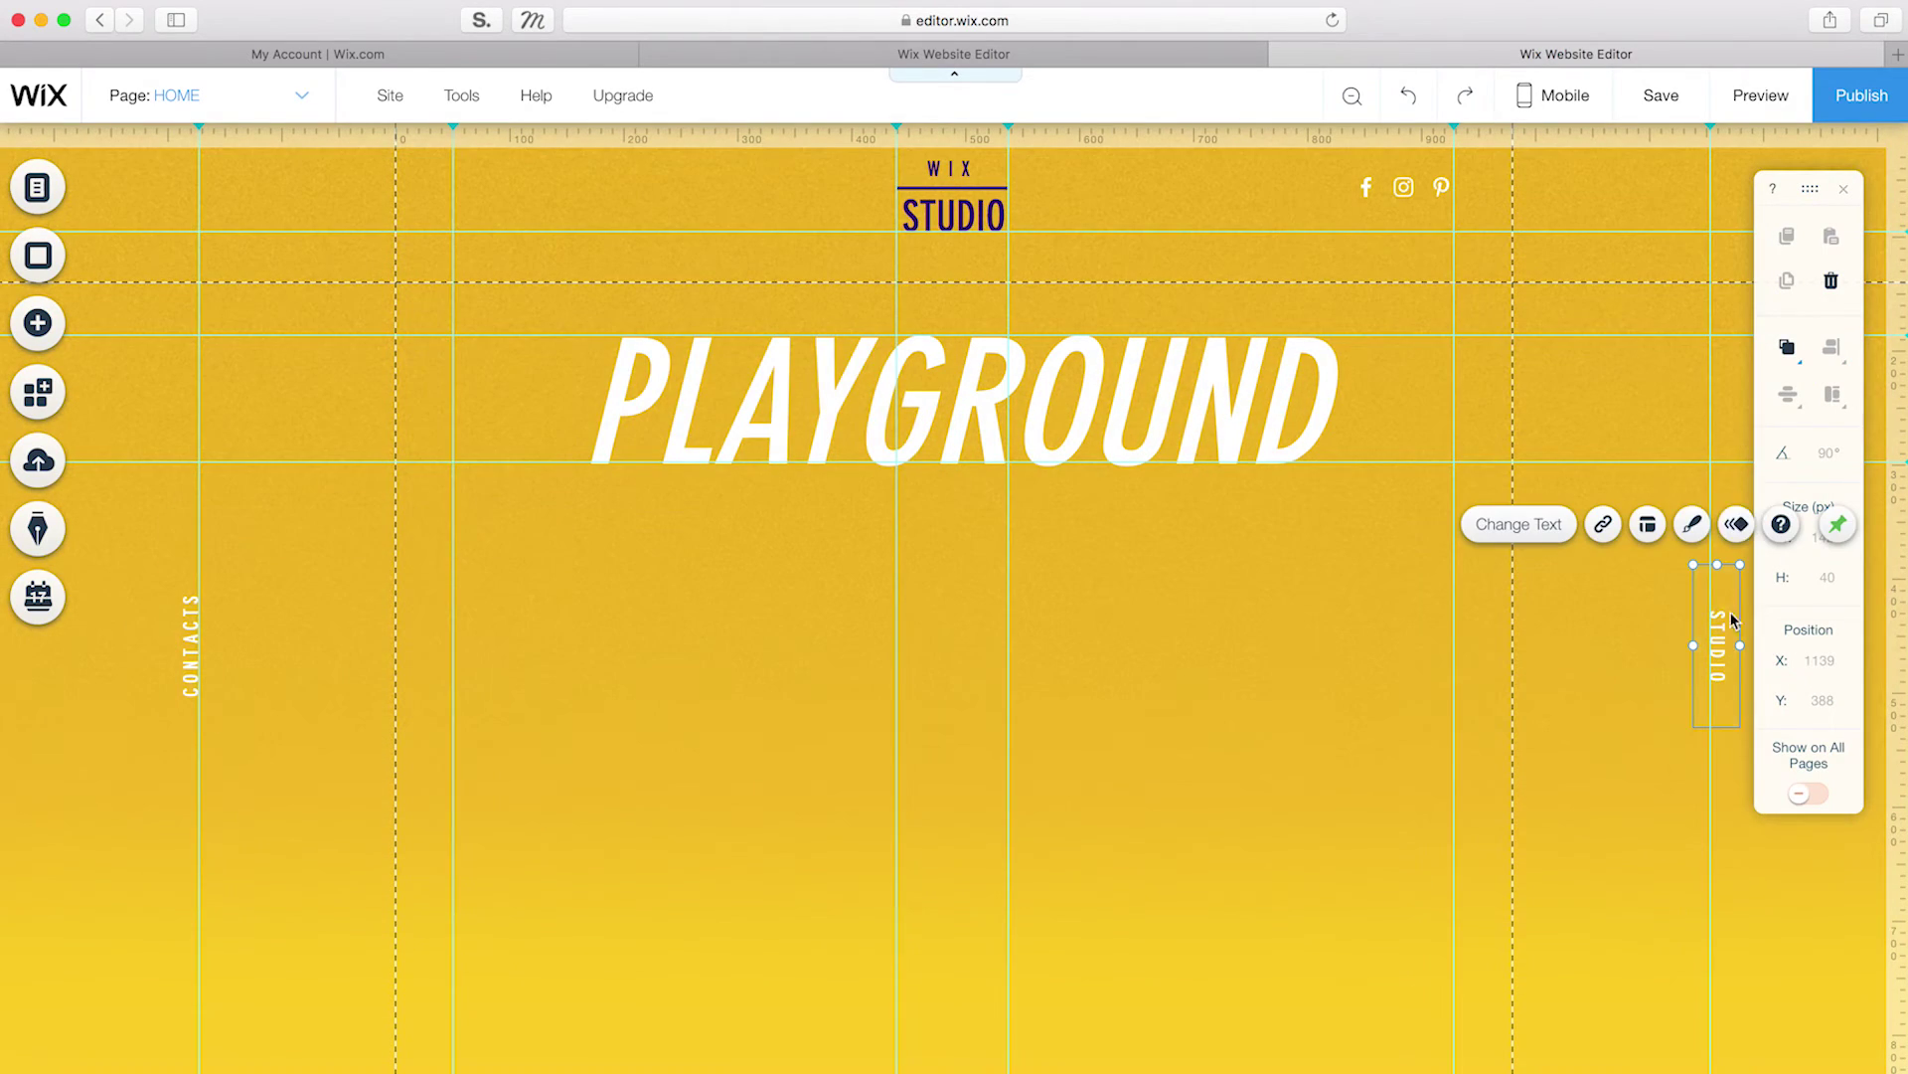
{"action": "left_click", "coordinate": [1737, 523]}
{"action": "key", "text": "Escape"}
Step: Open the animation settings for the PUSH THE LIMITS element and scroll down
{"action": "right_click", "coordinate": [1261, 623]}
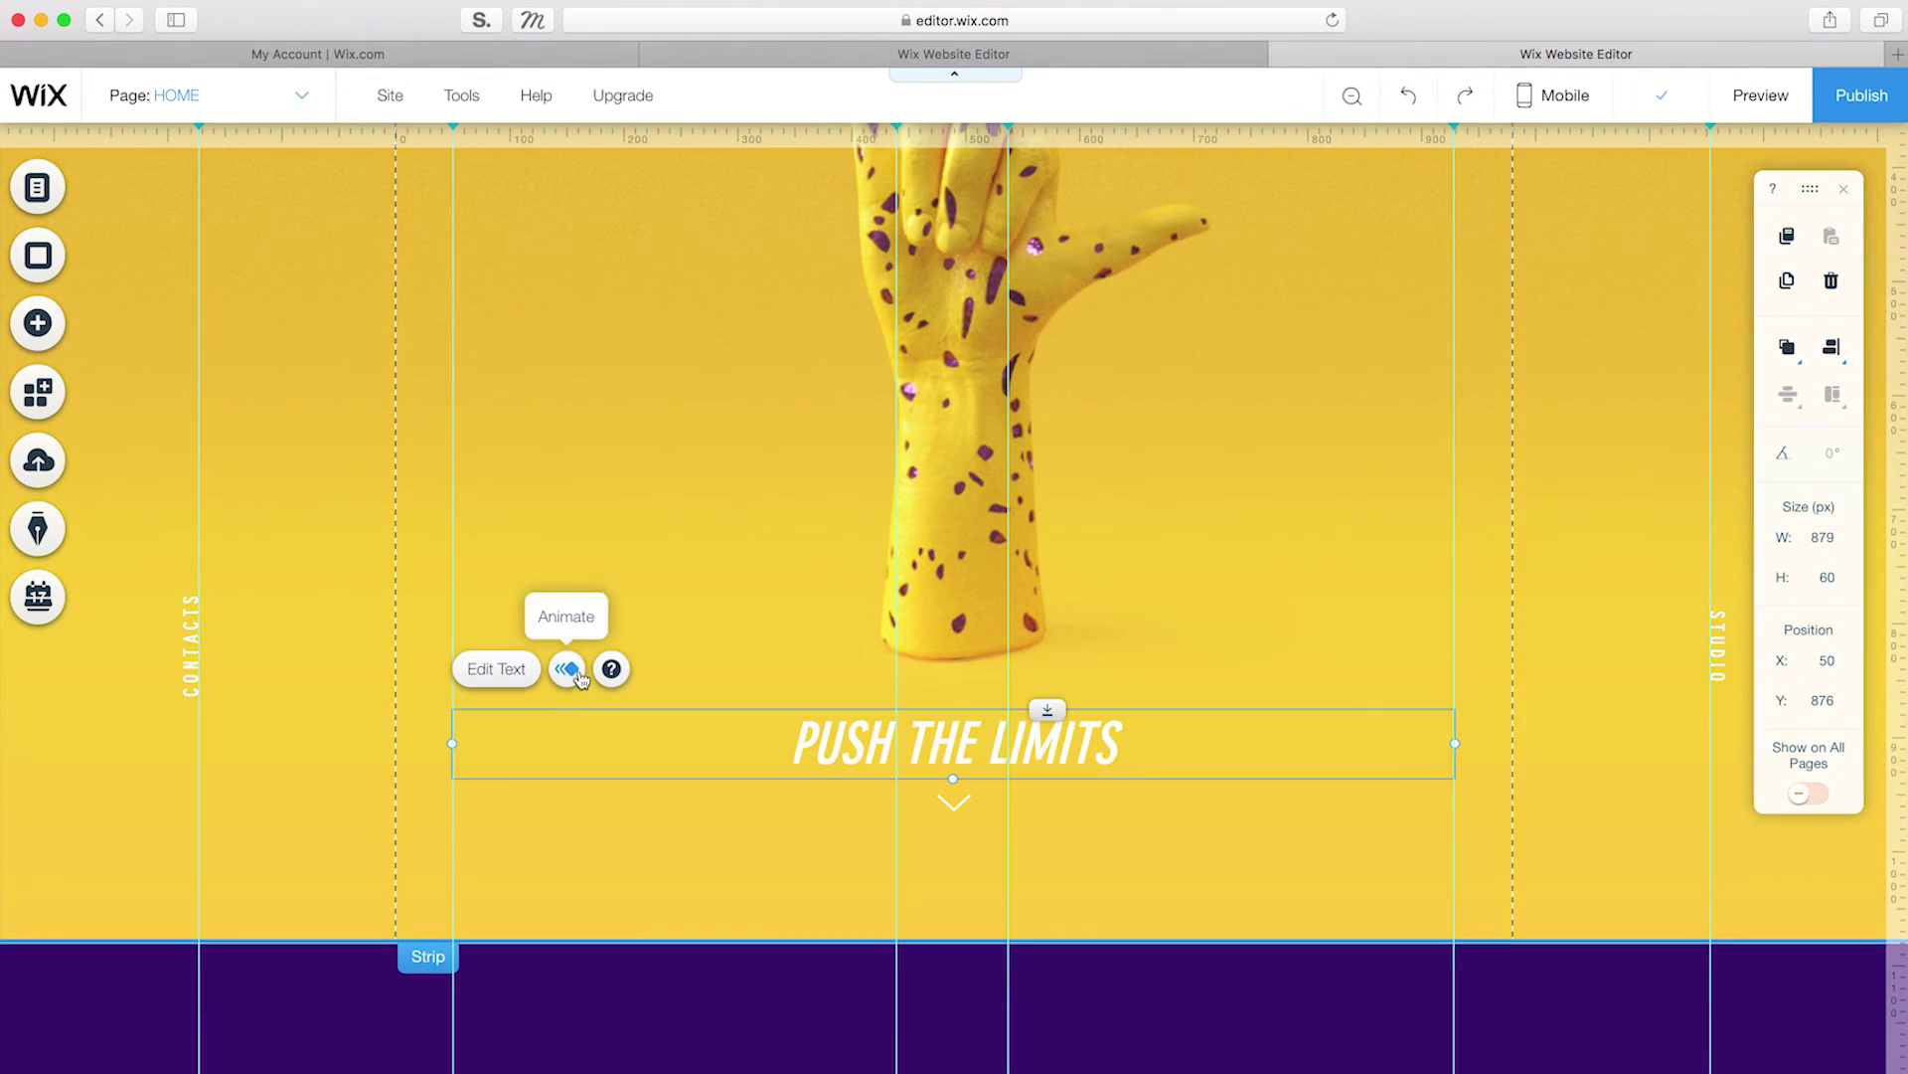
{"action": "left_click", "coordinate": [568, 669]}
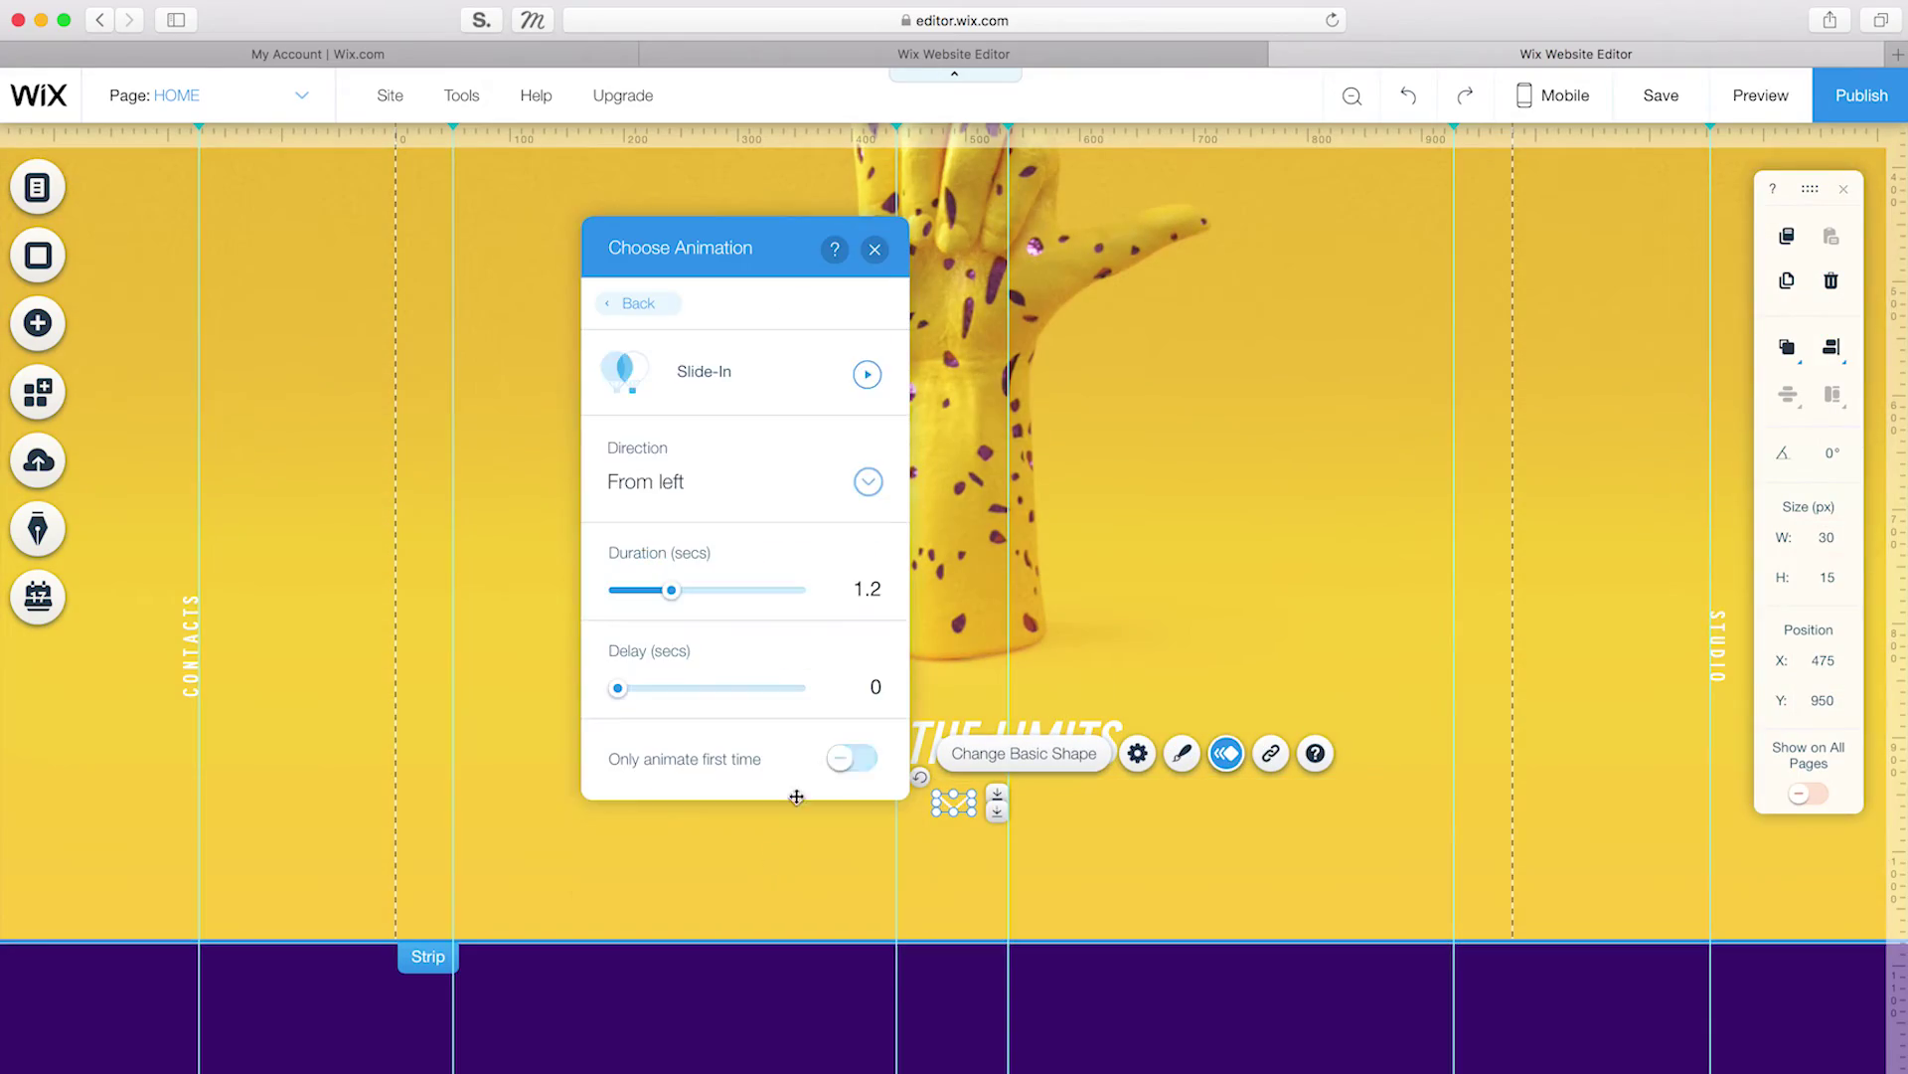
{"action": "scroll", "coordinate": [796, 797], "scroll_direction": "down", "scroll_amount": 10}
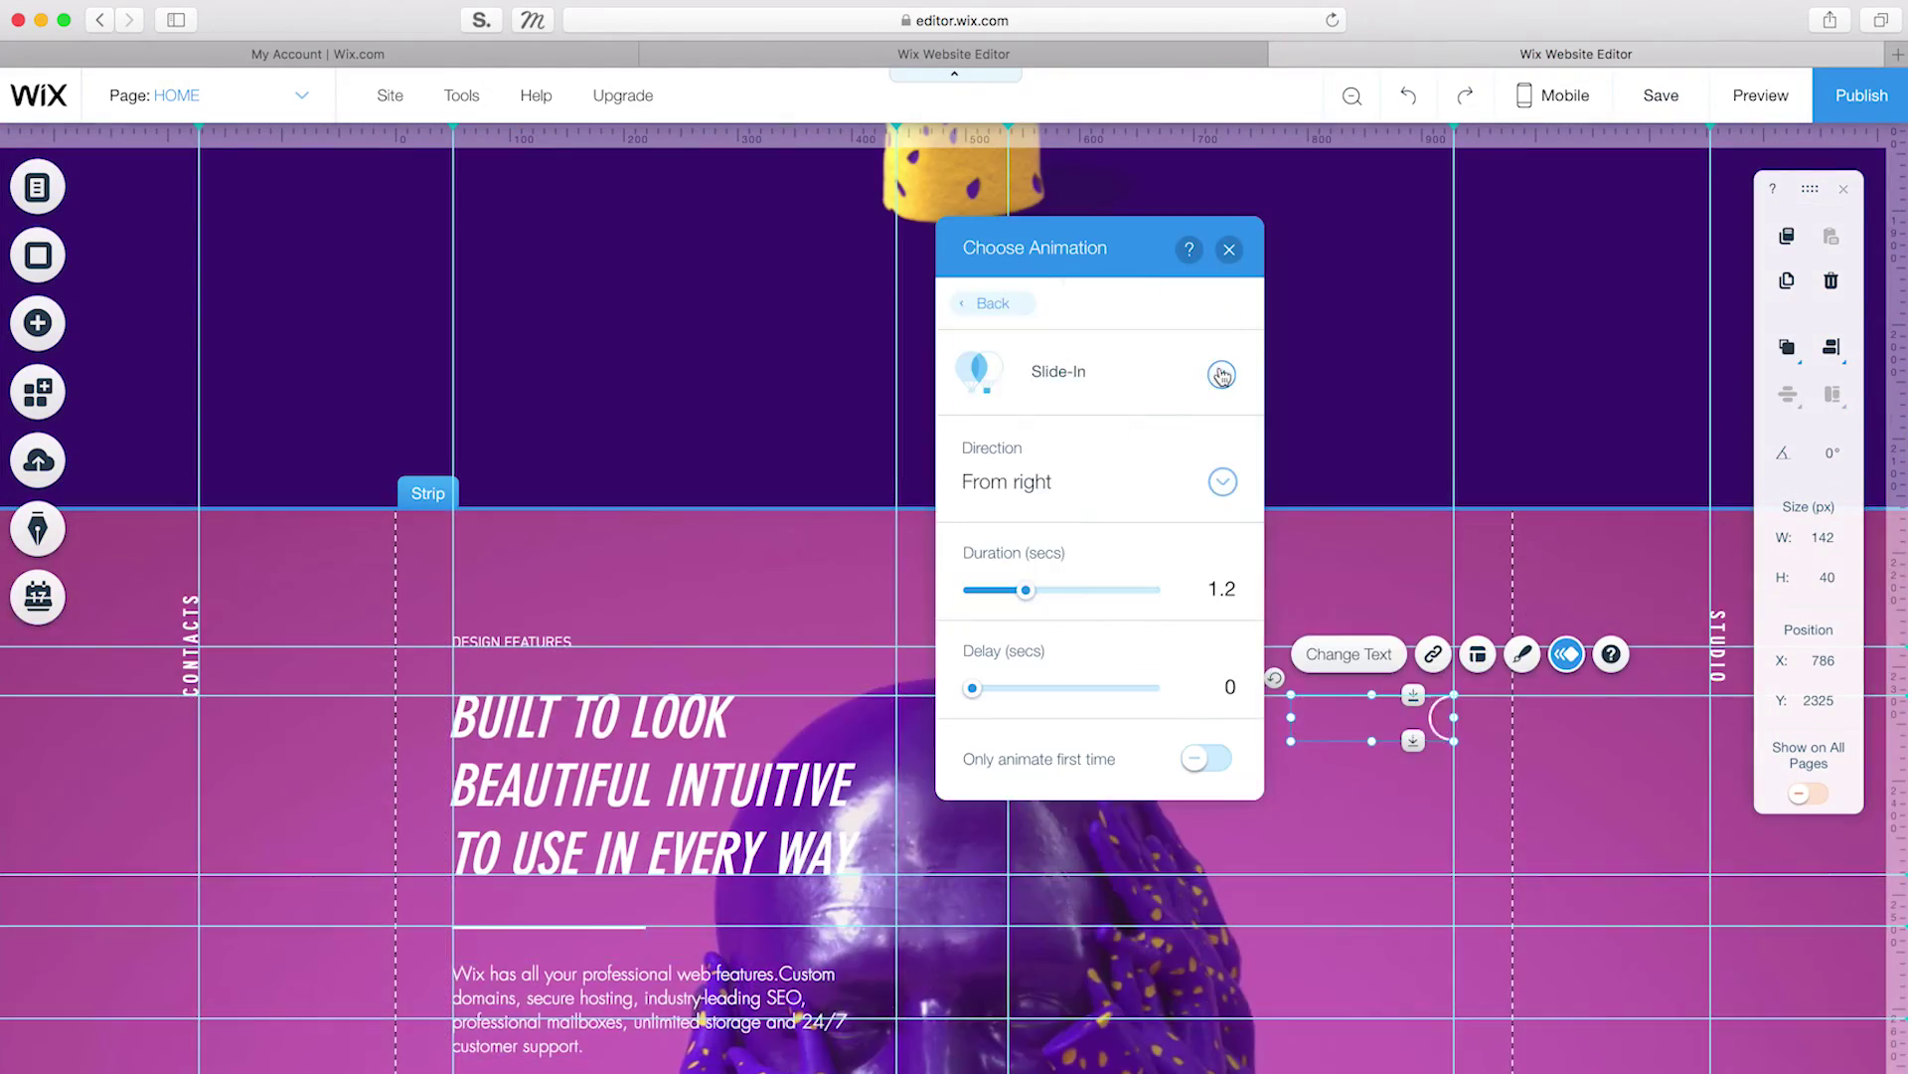
{"action": "scroll", "coordinate": [1392, 547], "scroll_direction": "down", "scroll_amount": 20}
Step: Bring up layering options for the testimonial heading further down the page
{"action": "right_click", "coordinate": [1344, 550]}
{"action": "mouse_move", "coordinate": [1498, 550]}
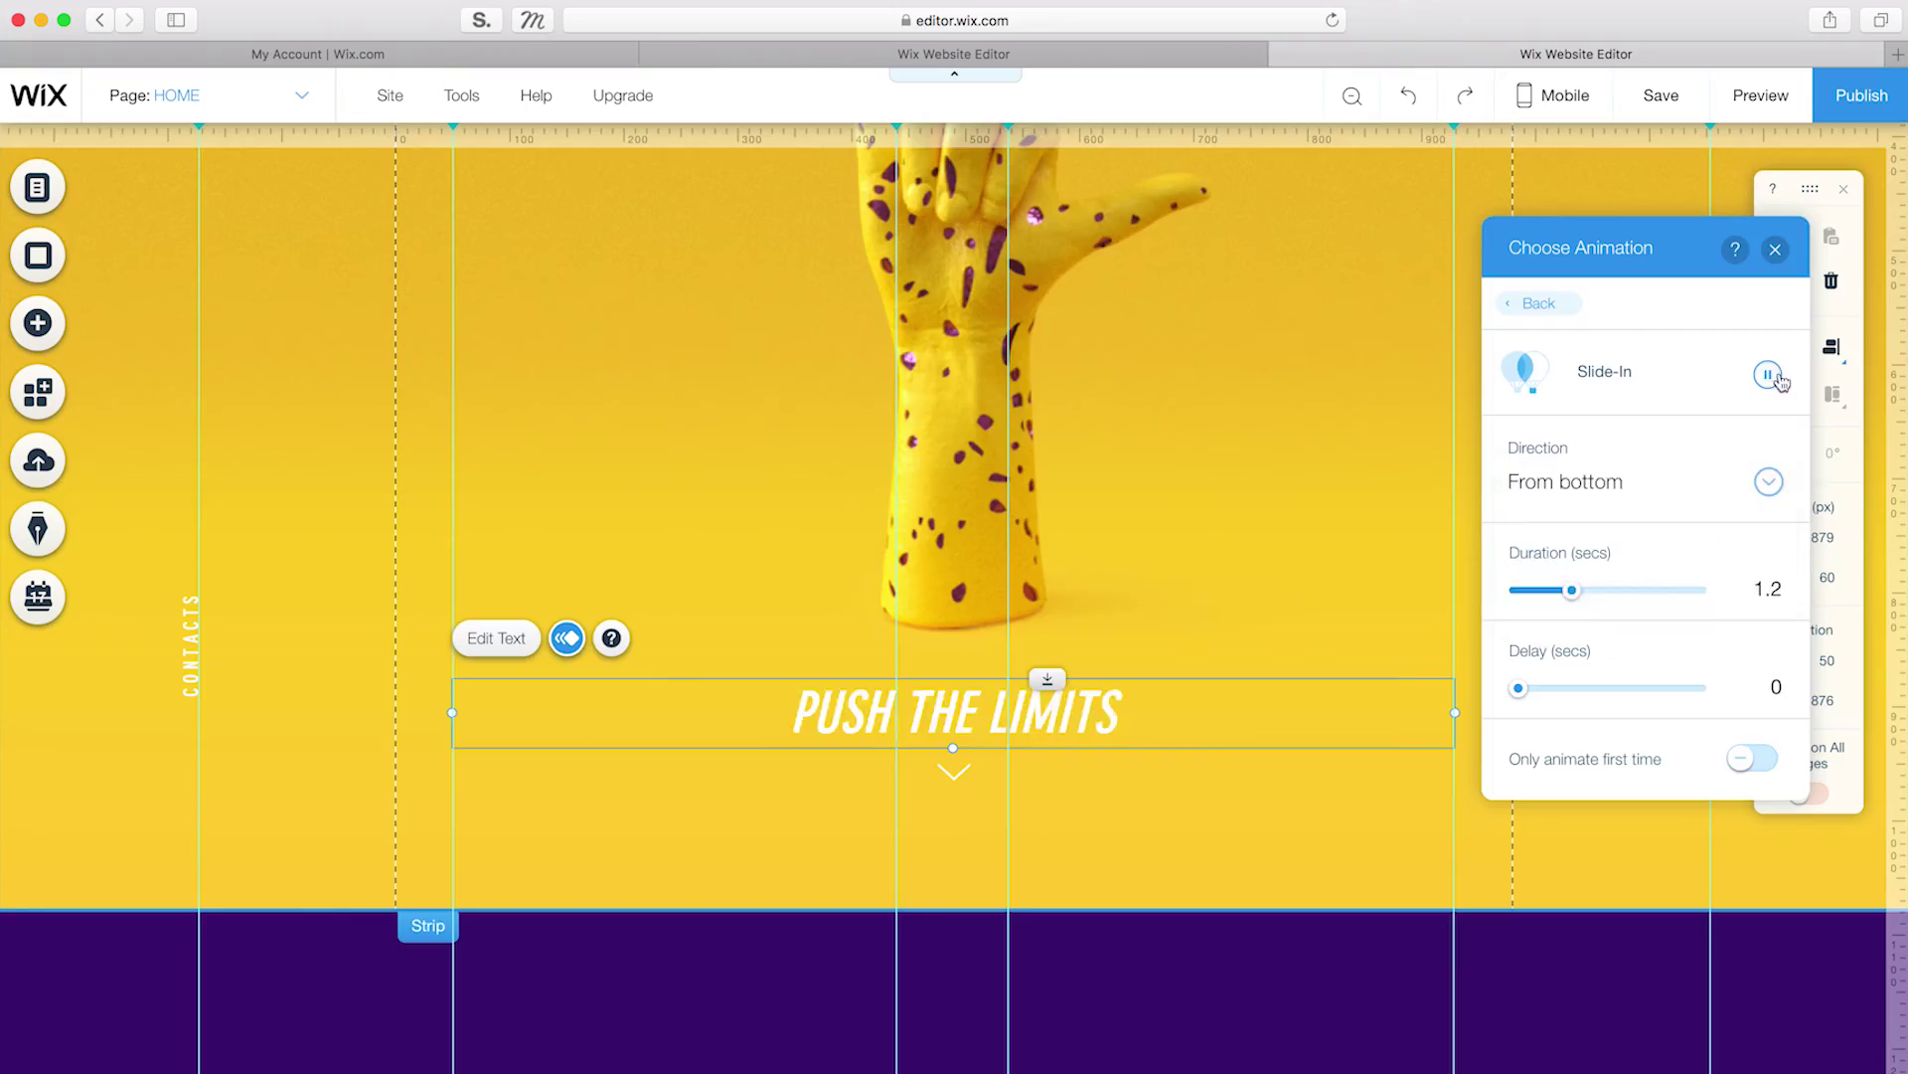
{"action": "scroll", "coordinate": [1093, 844], "scroll_direction": "down", "scroll_amount": 10}
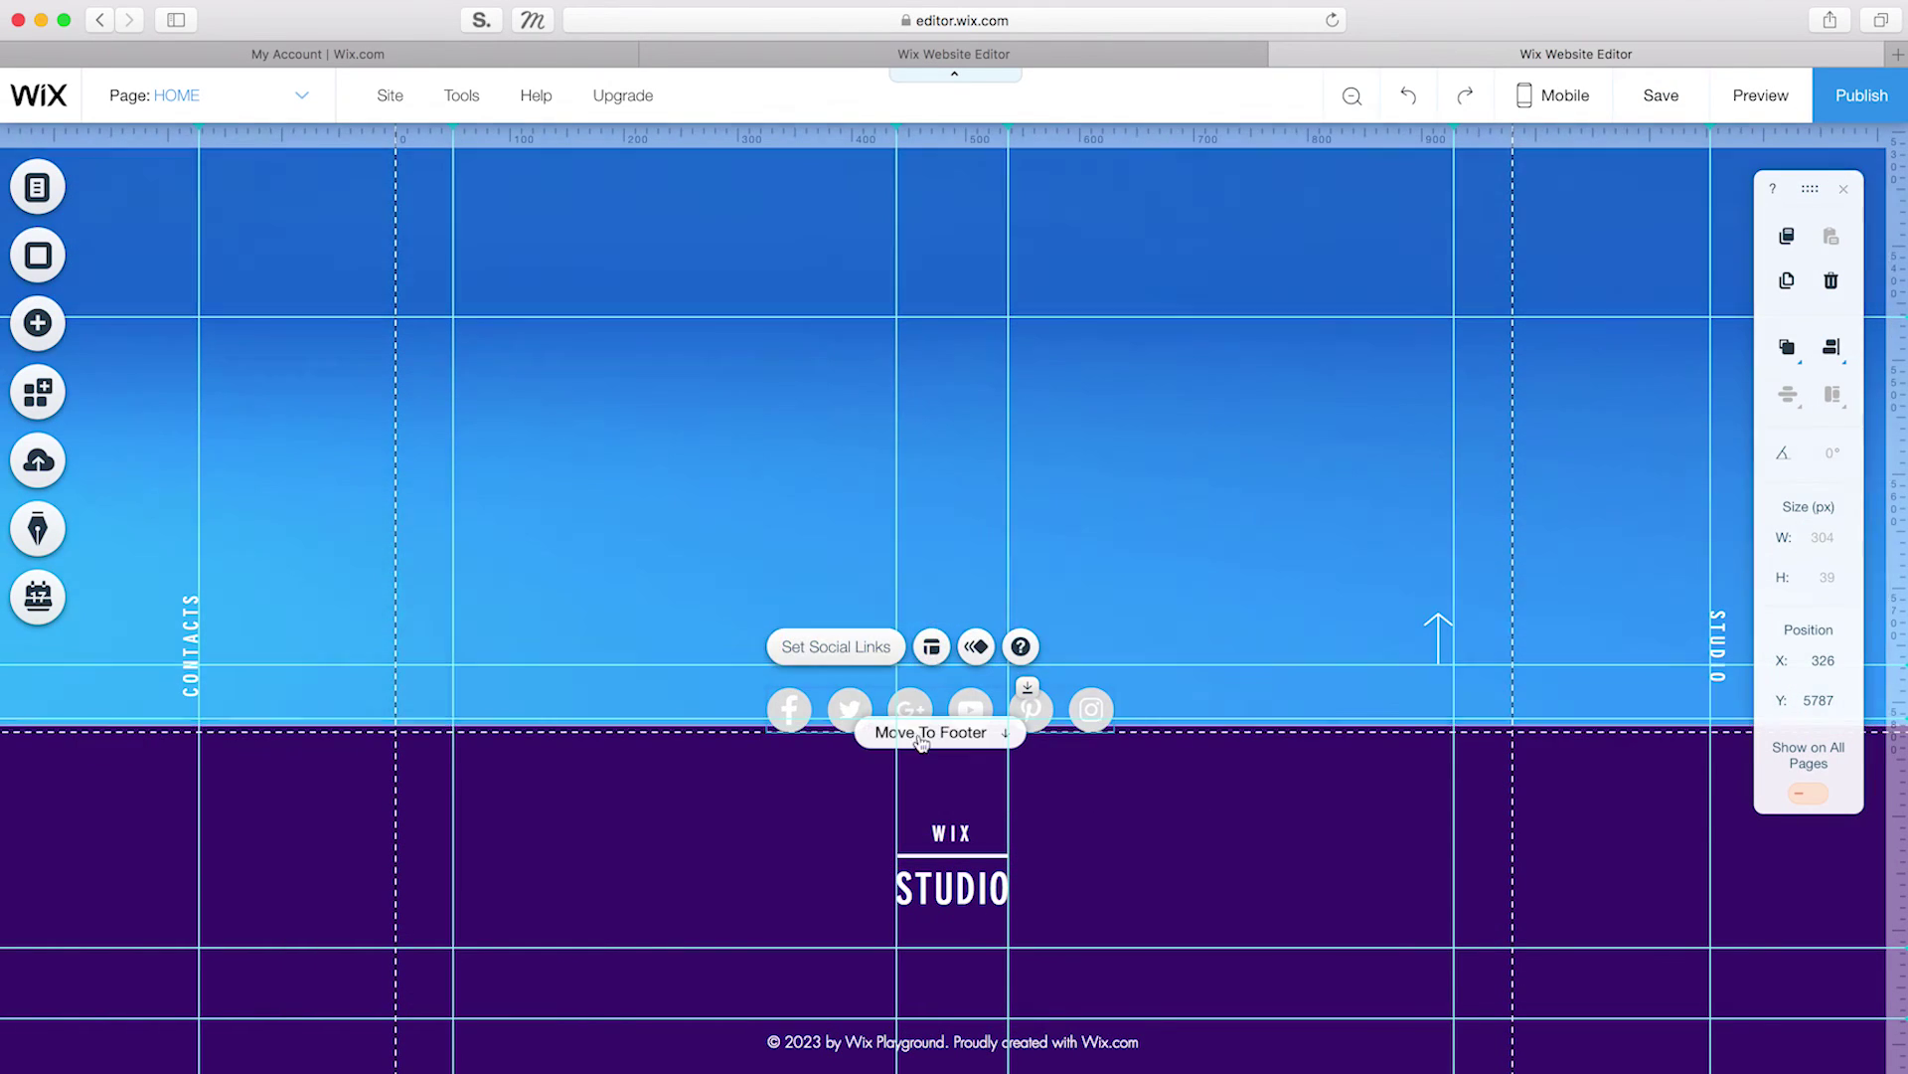
Step: Move the social bar into the footer with Facebook, Instagram and Pinterest icons sized 23 px
{"action": "left_click", "coordinate": [922, 740]}
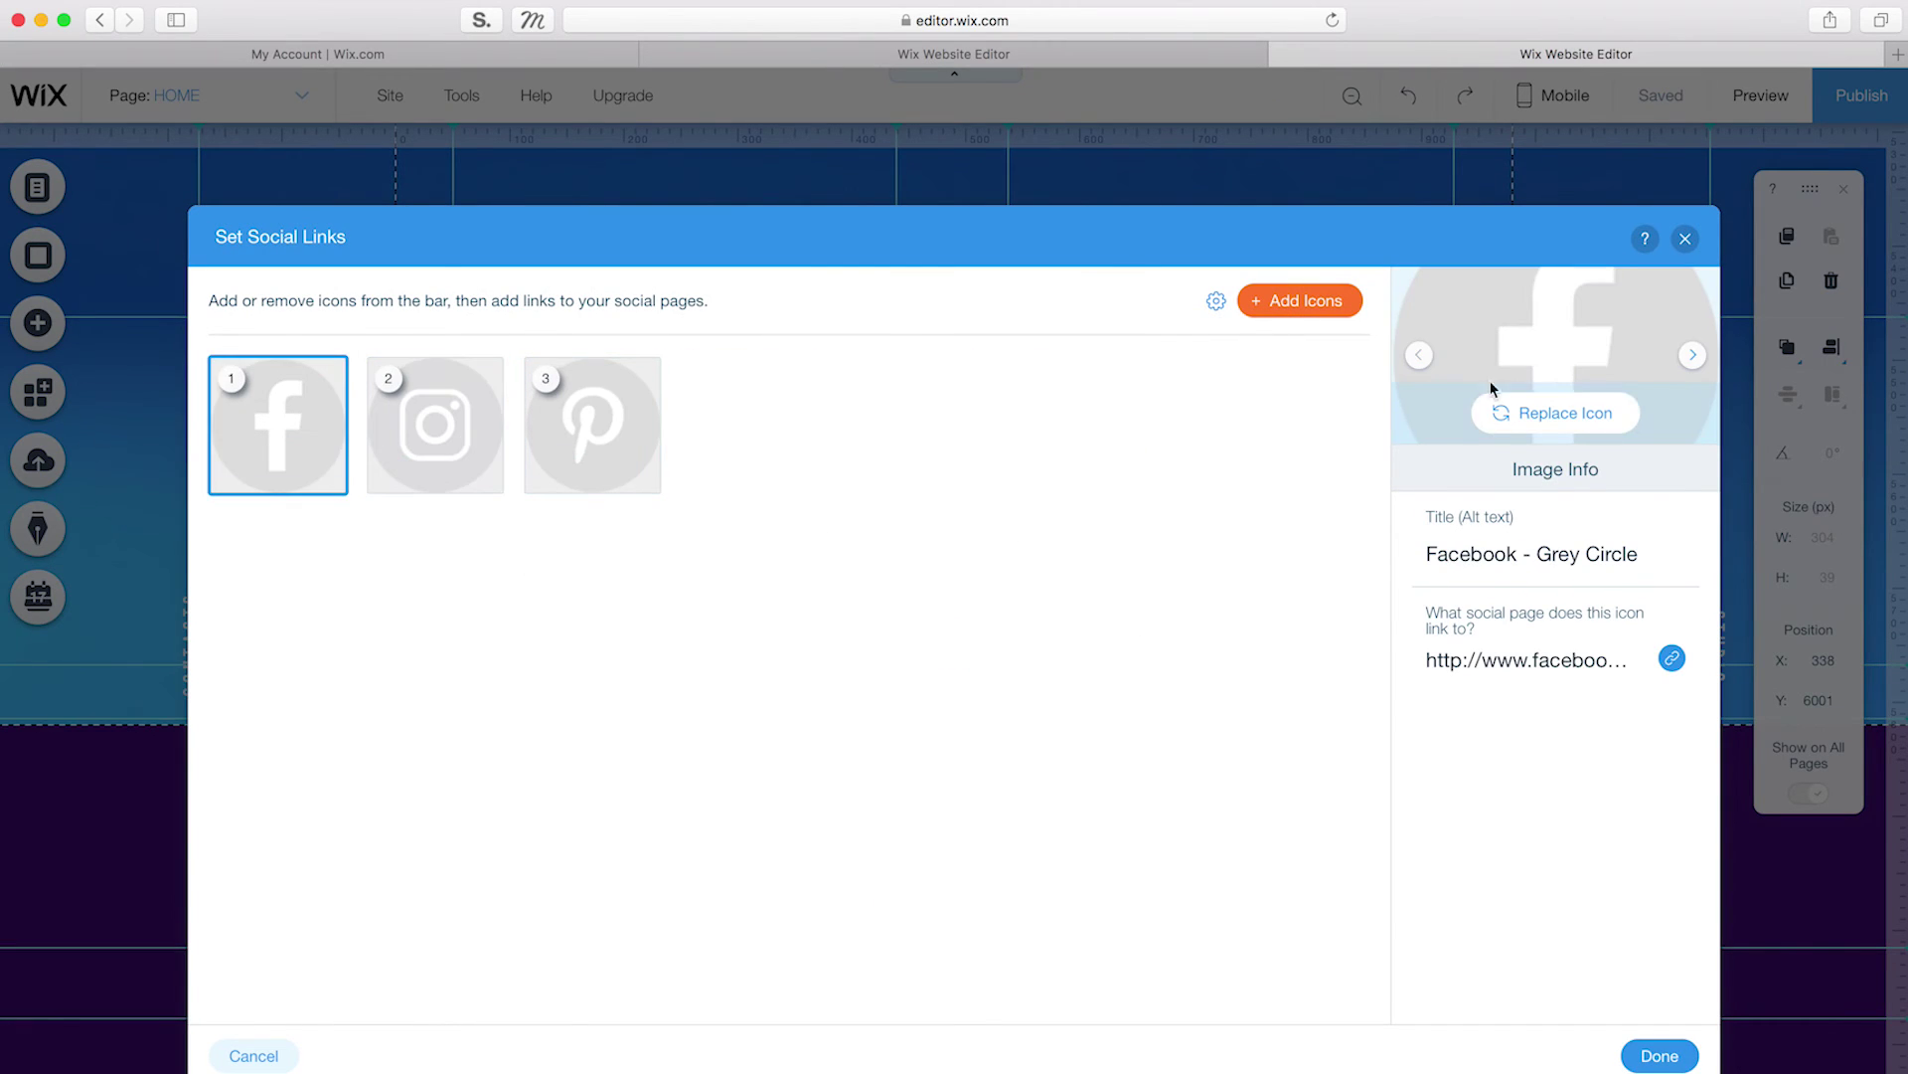
{"action": "left_click", "coordinate": [1493, 403]}
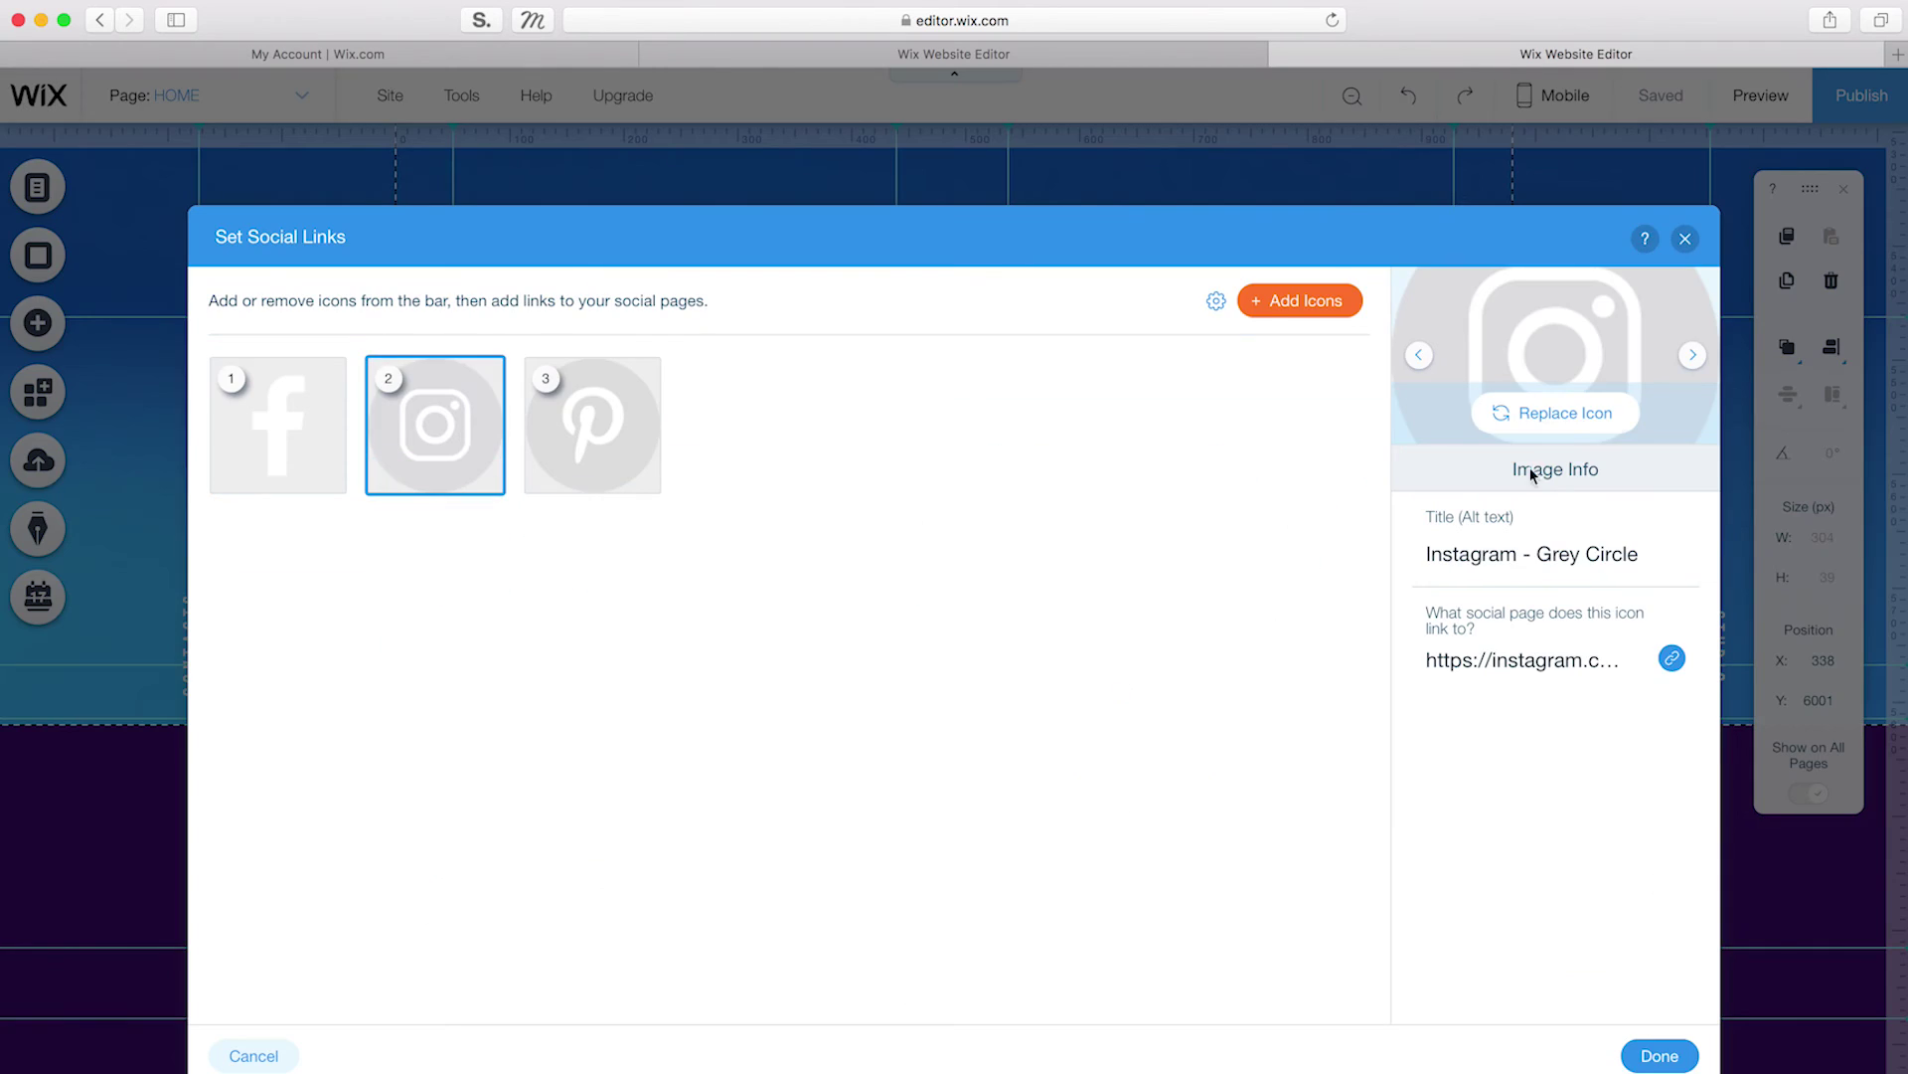
{"action": "left_click", "coordinate": [1526, 412]}
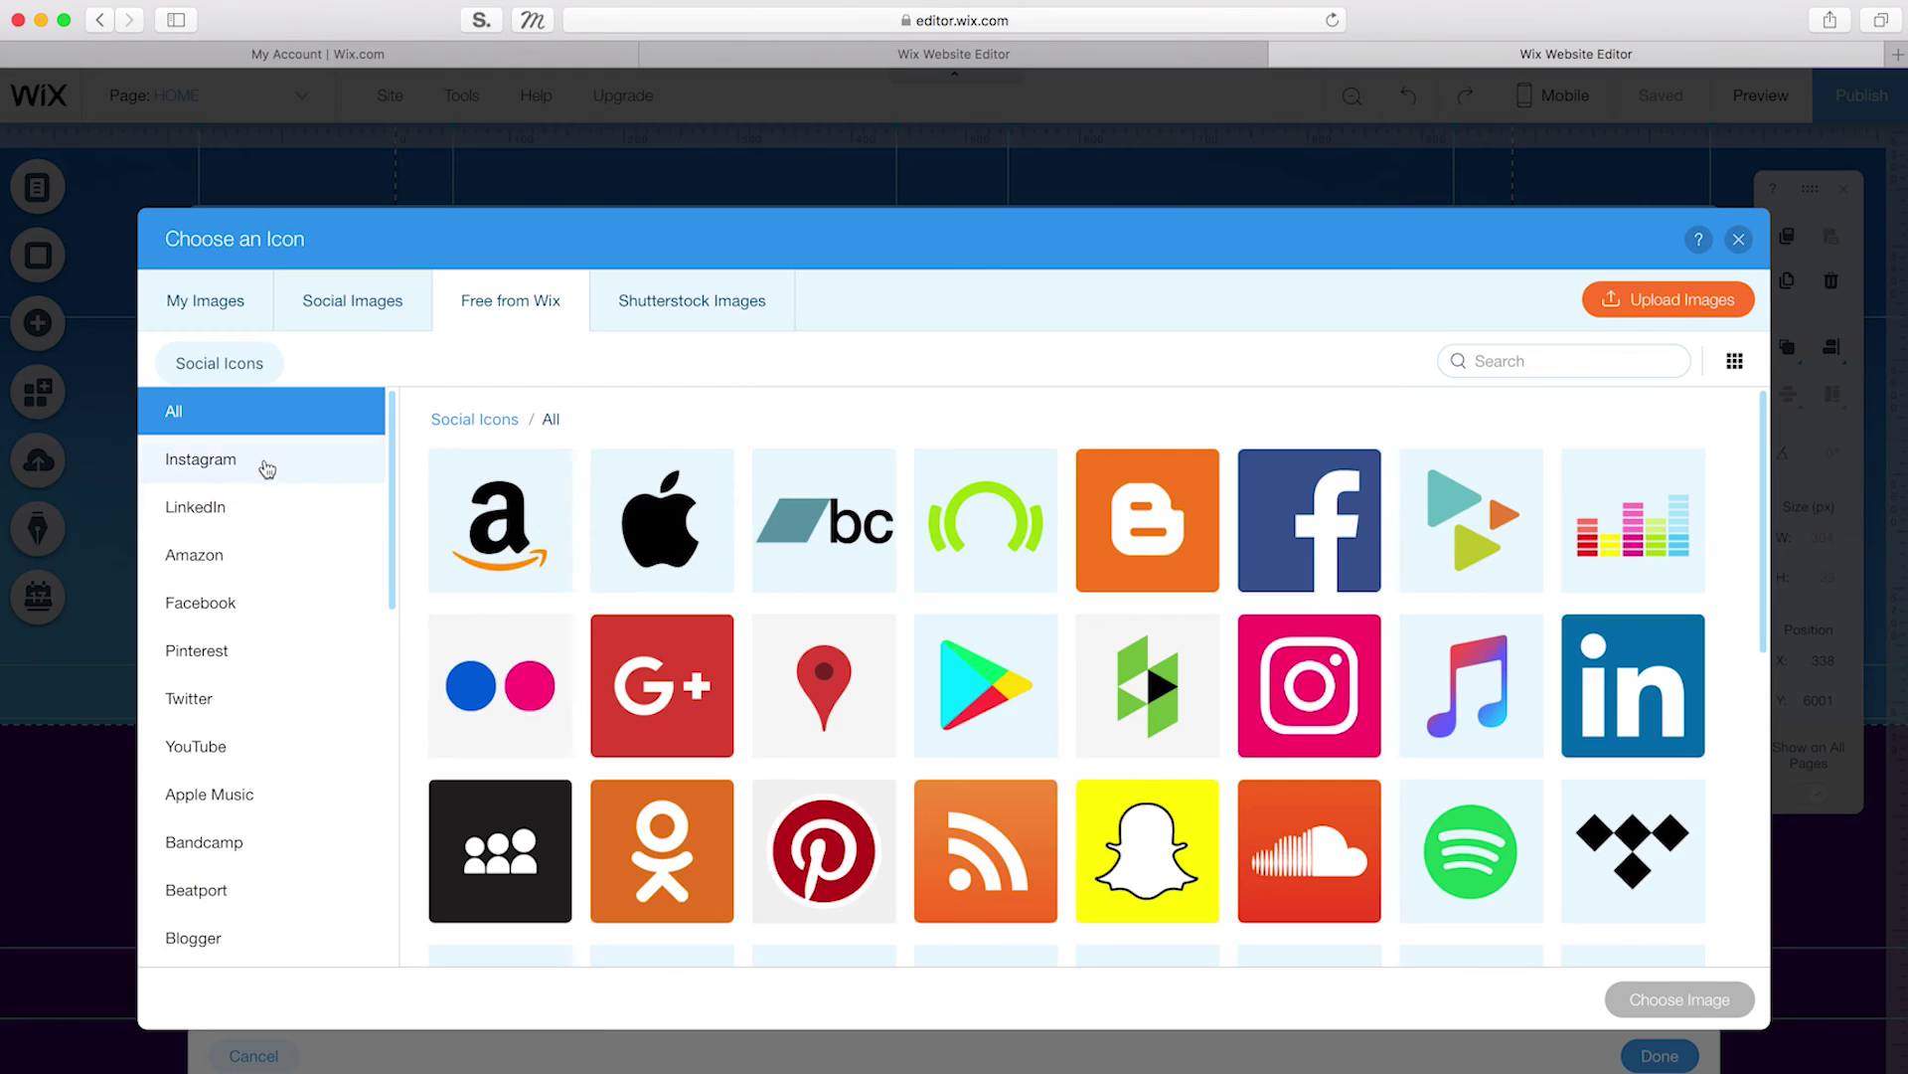
{"action": "left_click", "coordinate": [266, 468]}
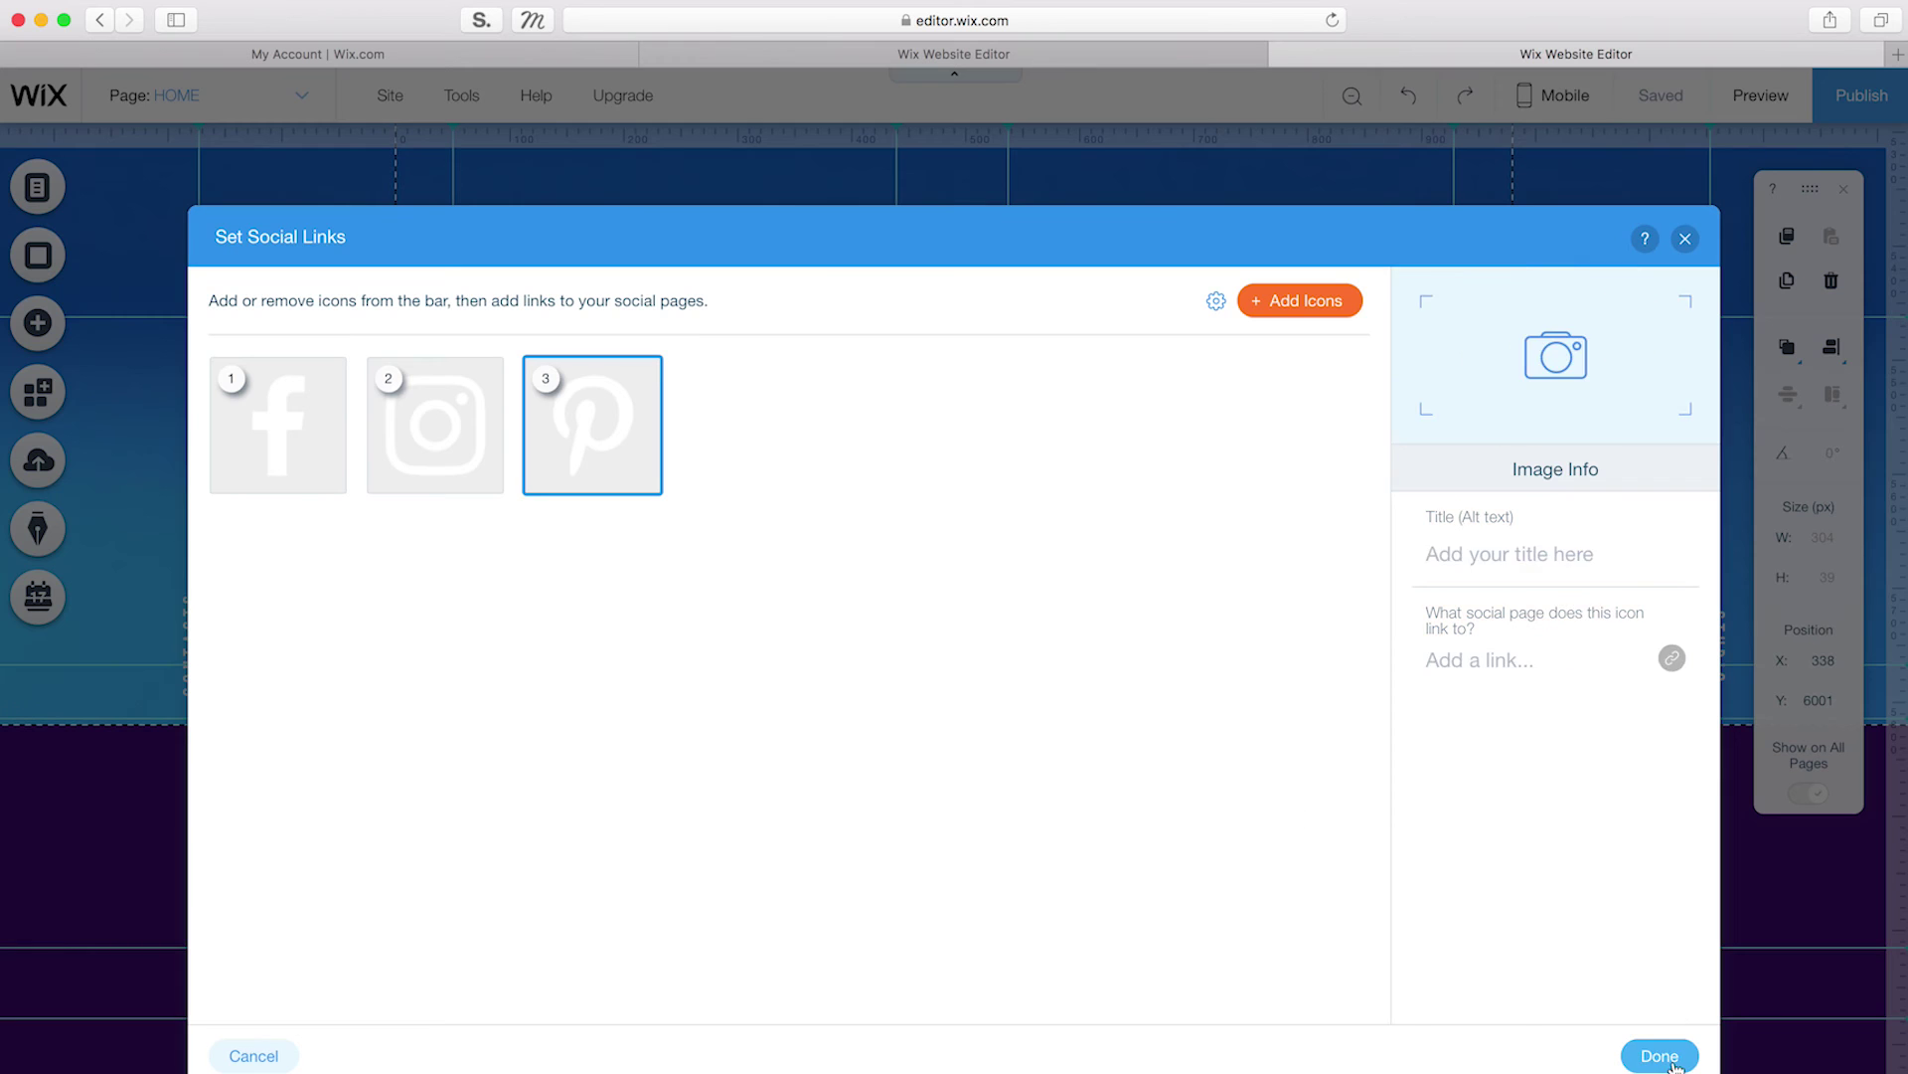
{"action": "left_click", "coordinate": [1660, 1056]}
{"action": "left_click", "coordinate": [945, 890]}
{"action": "left_click", "coordinate": [719, 516]}
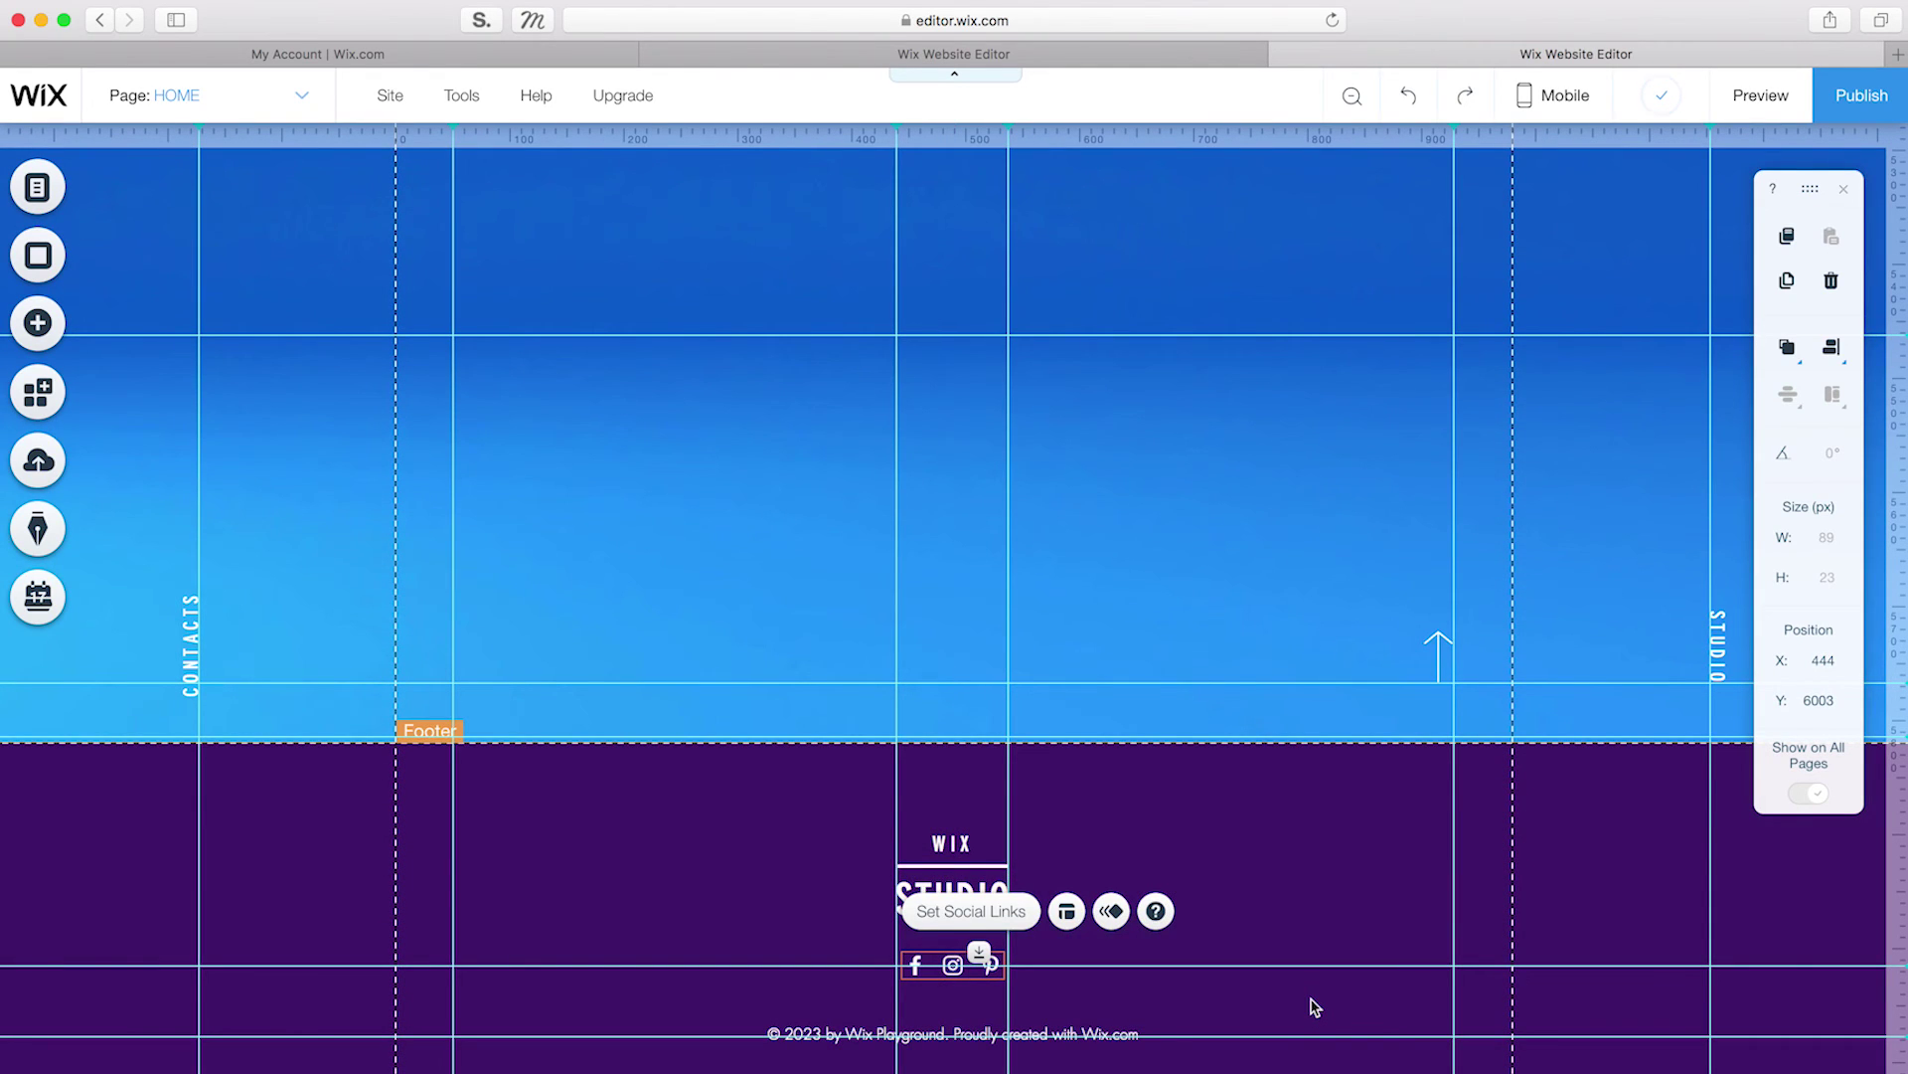
Step: Preview the site and scroll up from the footer to the yellow hand hero
{"action": "key", "text": "super+shift+p"}
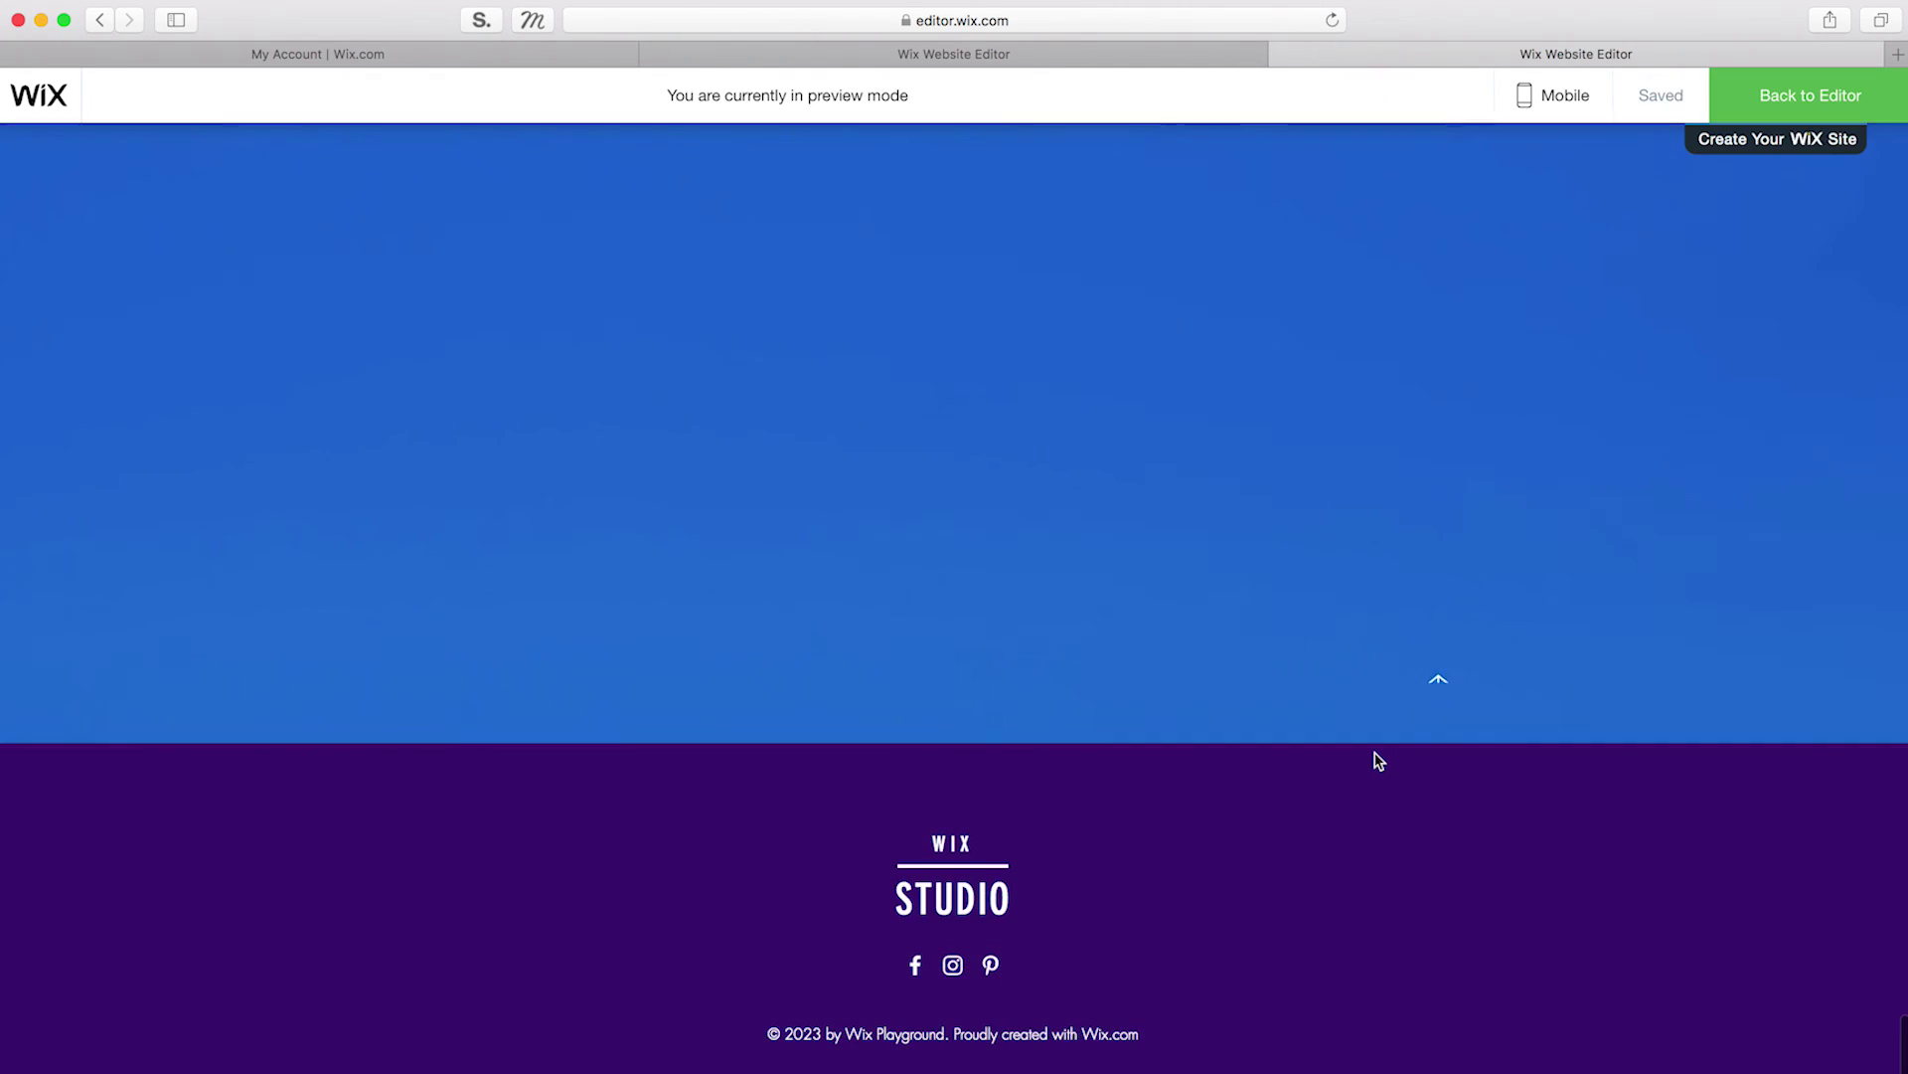
{"action": "scroll", "coordinate": [1377, 761], "scroll_direction": "up", "scroll_amount": 10}
{"action": "scroll", "coordinate": [1377, 762], "scroll_direction": "up", "scroll_amount": 10}
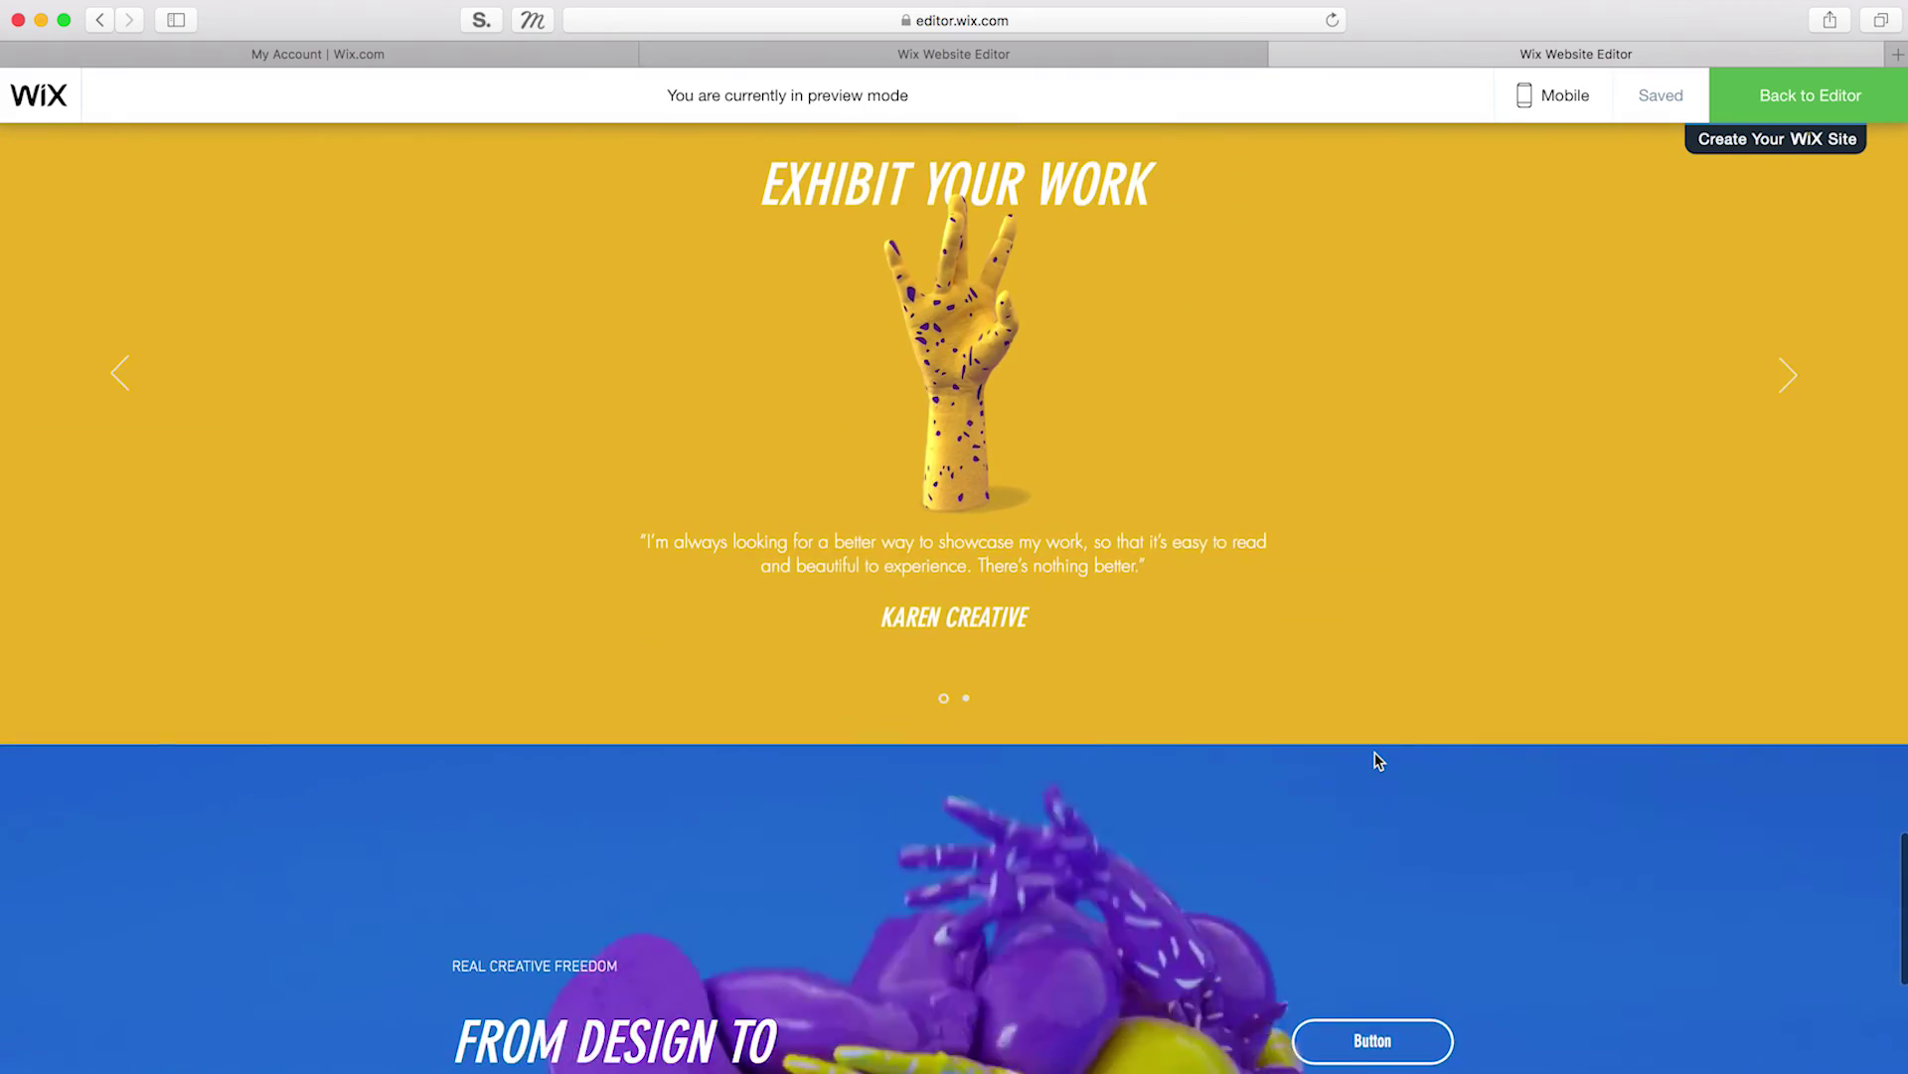
{"action": "scroll", "coordinate": [1378, 761], "scroll_direction": "up", "scroll_amount": 10}
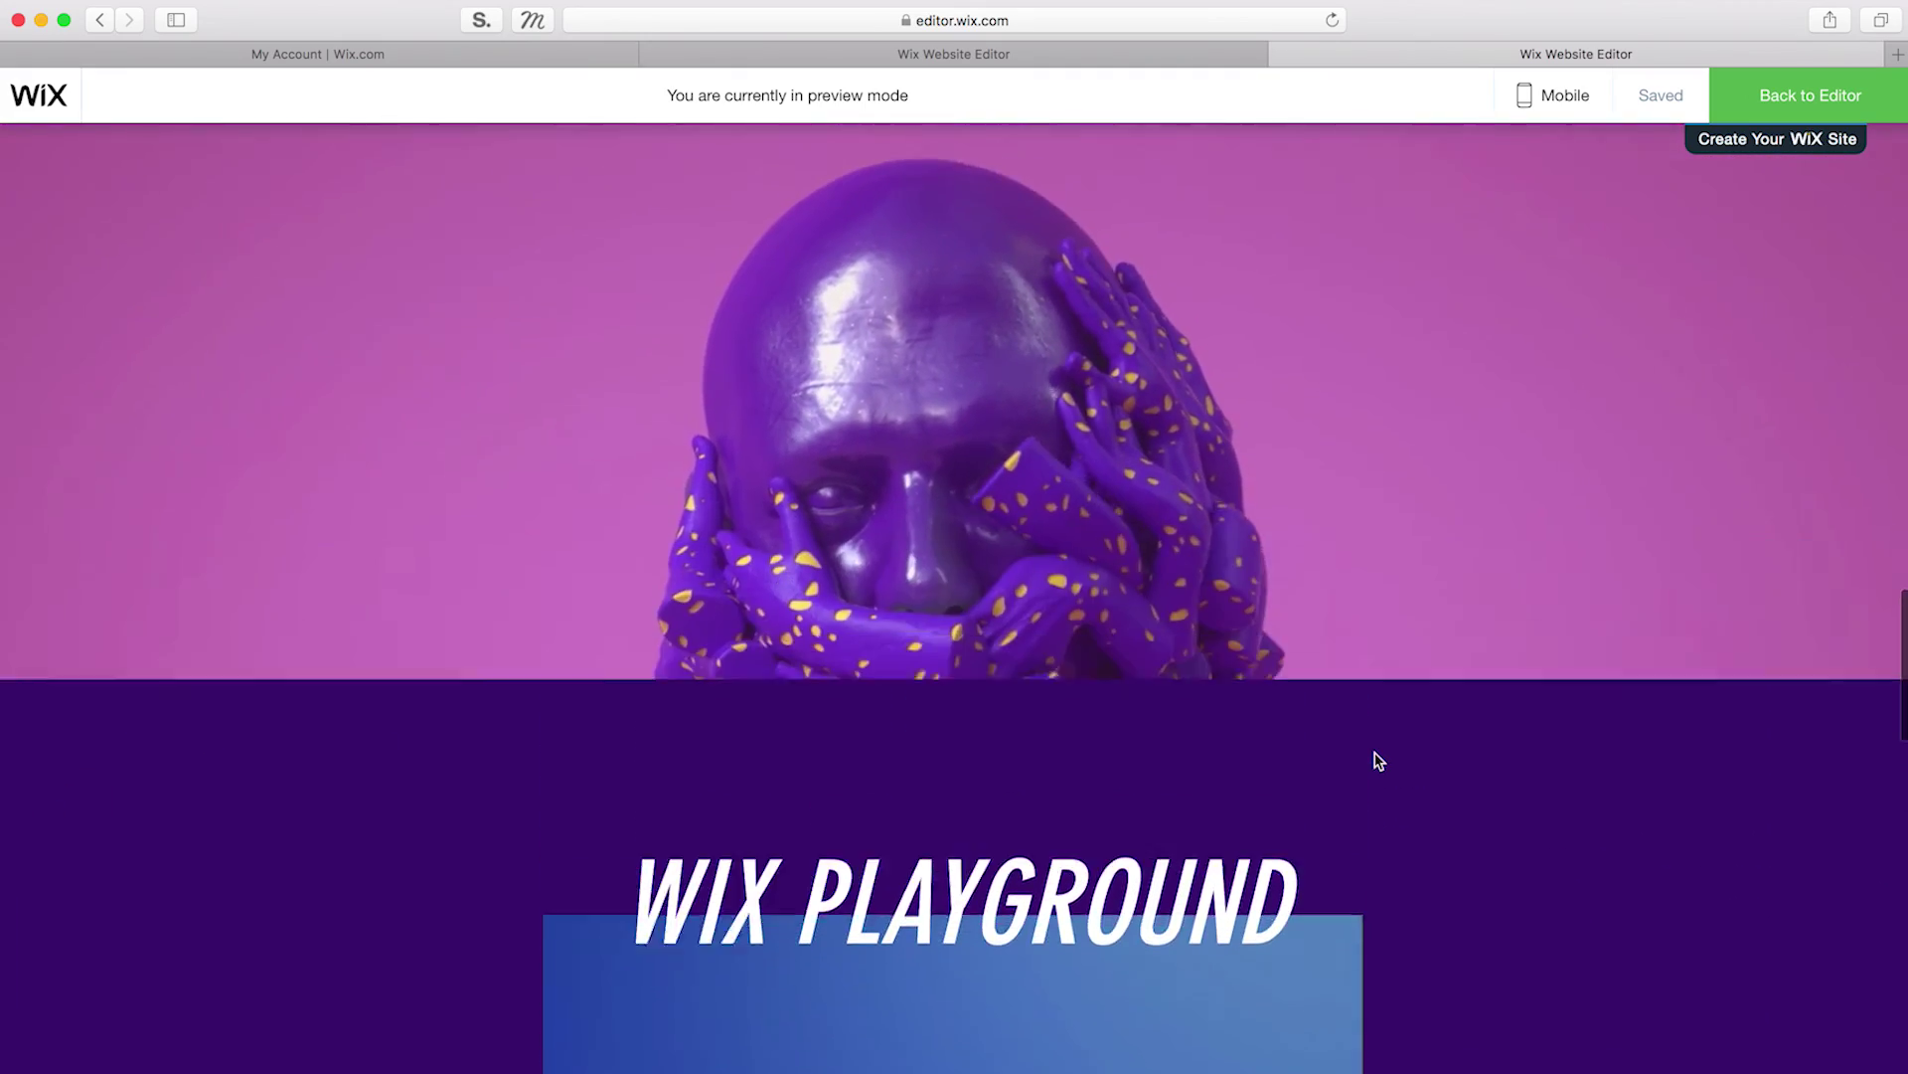
{"action": "scroll", "coordinate": [1376, 761], "scroll_direction": "up", "scroll_amount": 10}
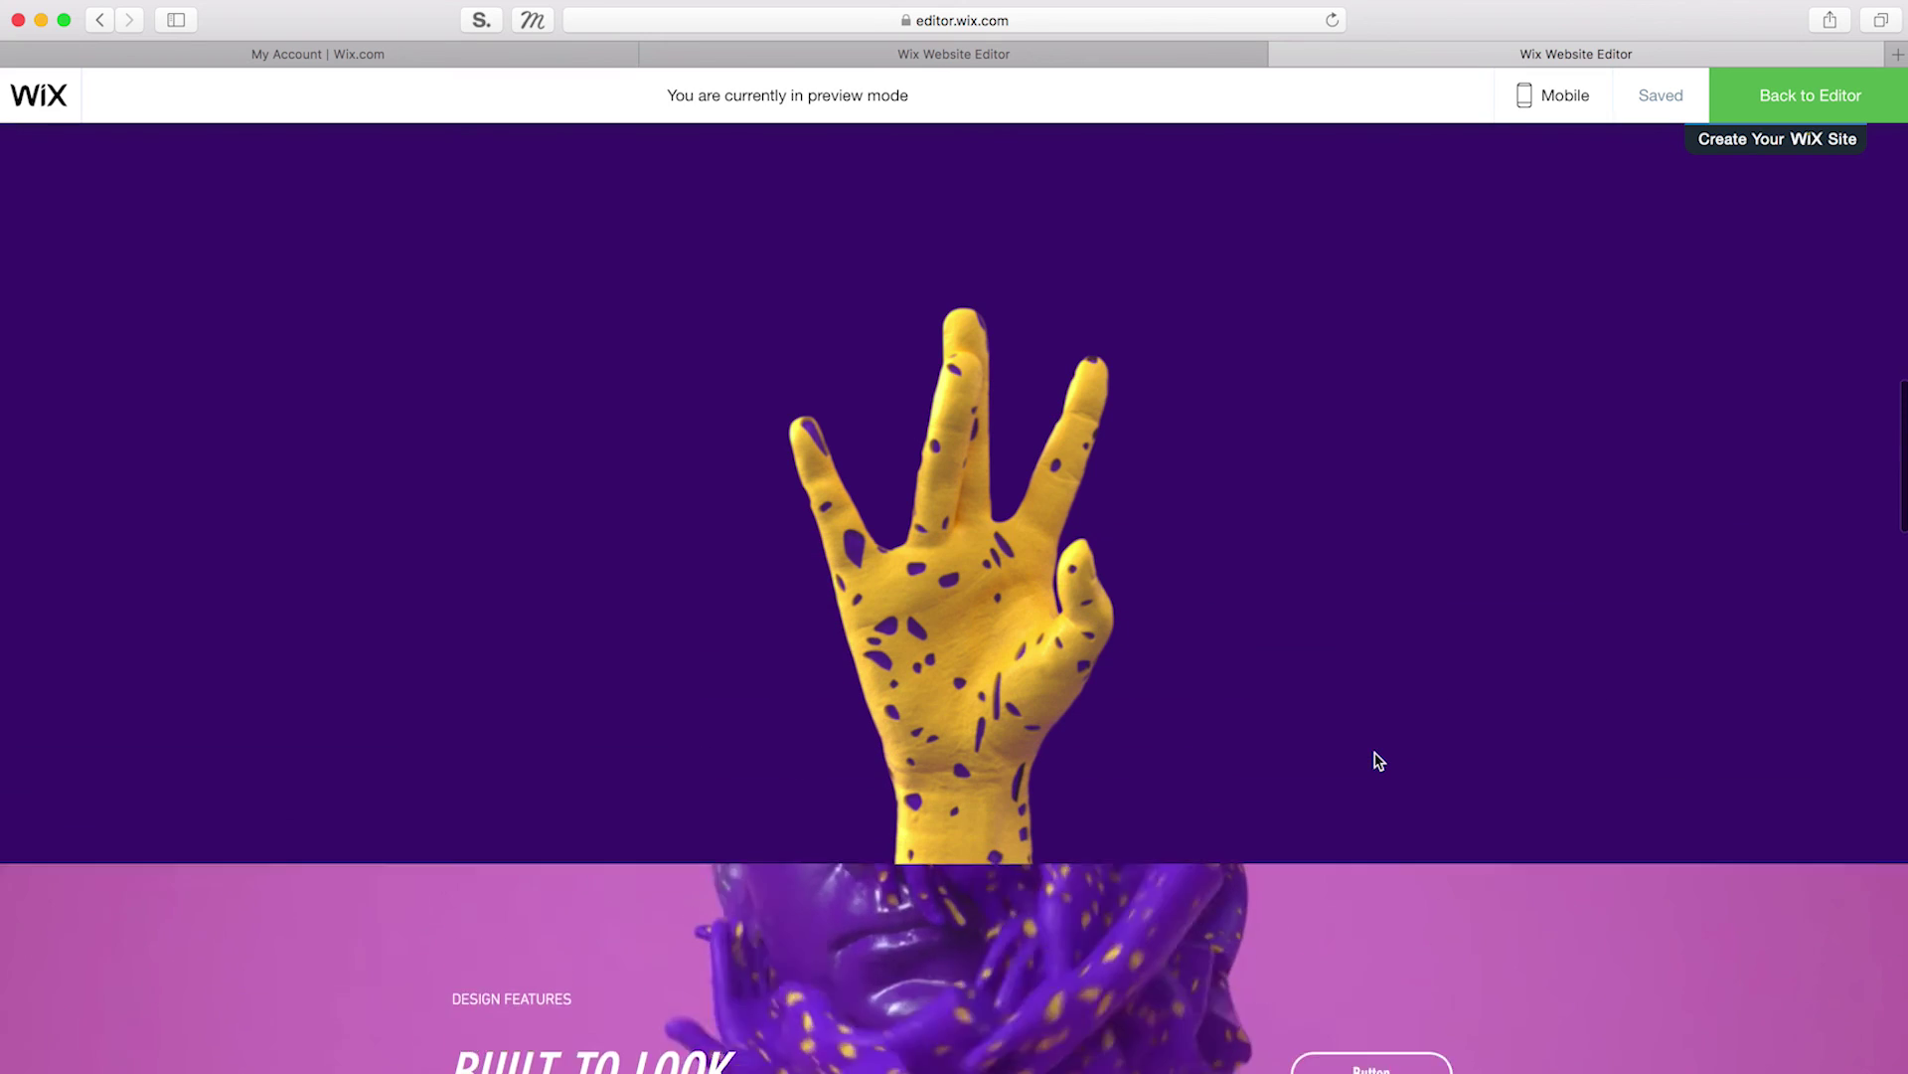
{"action": "scroll", "coordinate": [1375, 761], "scroll_direction": "up", "scroll_amount": 3}
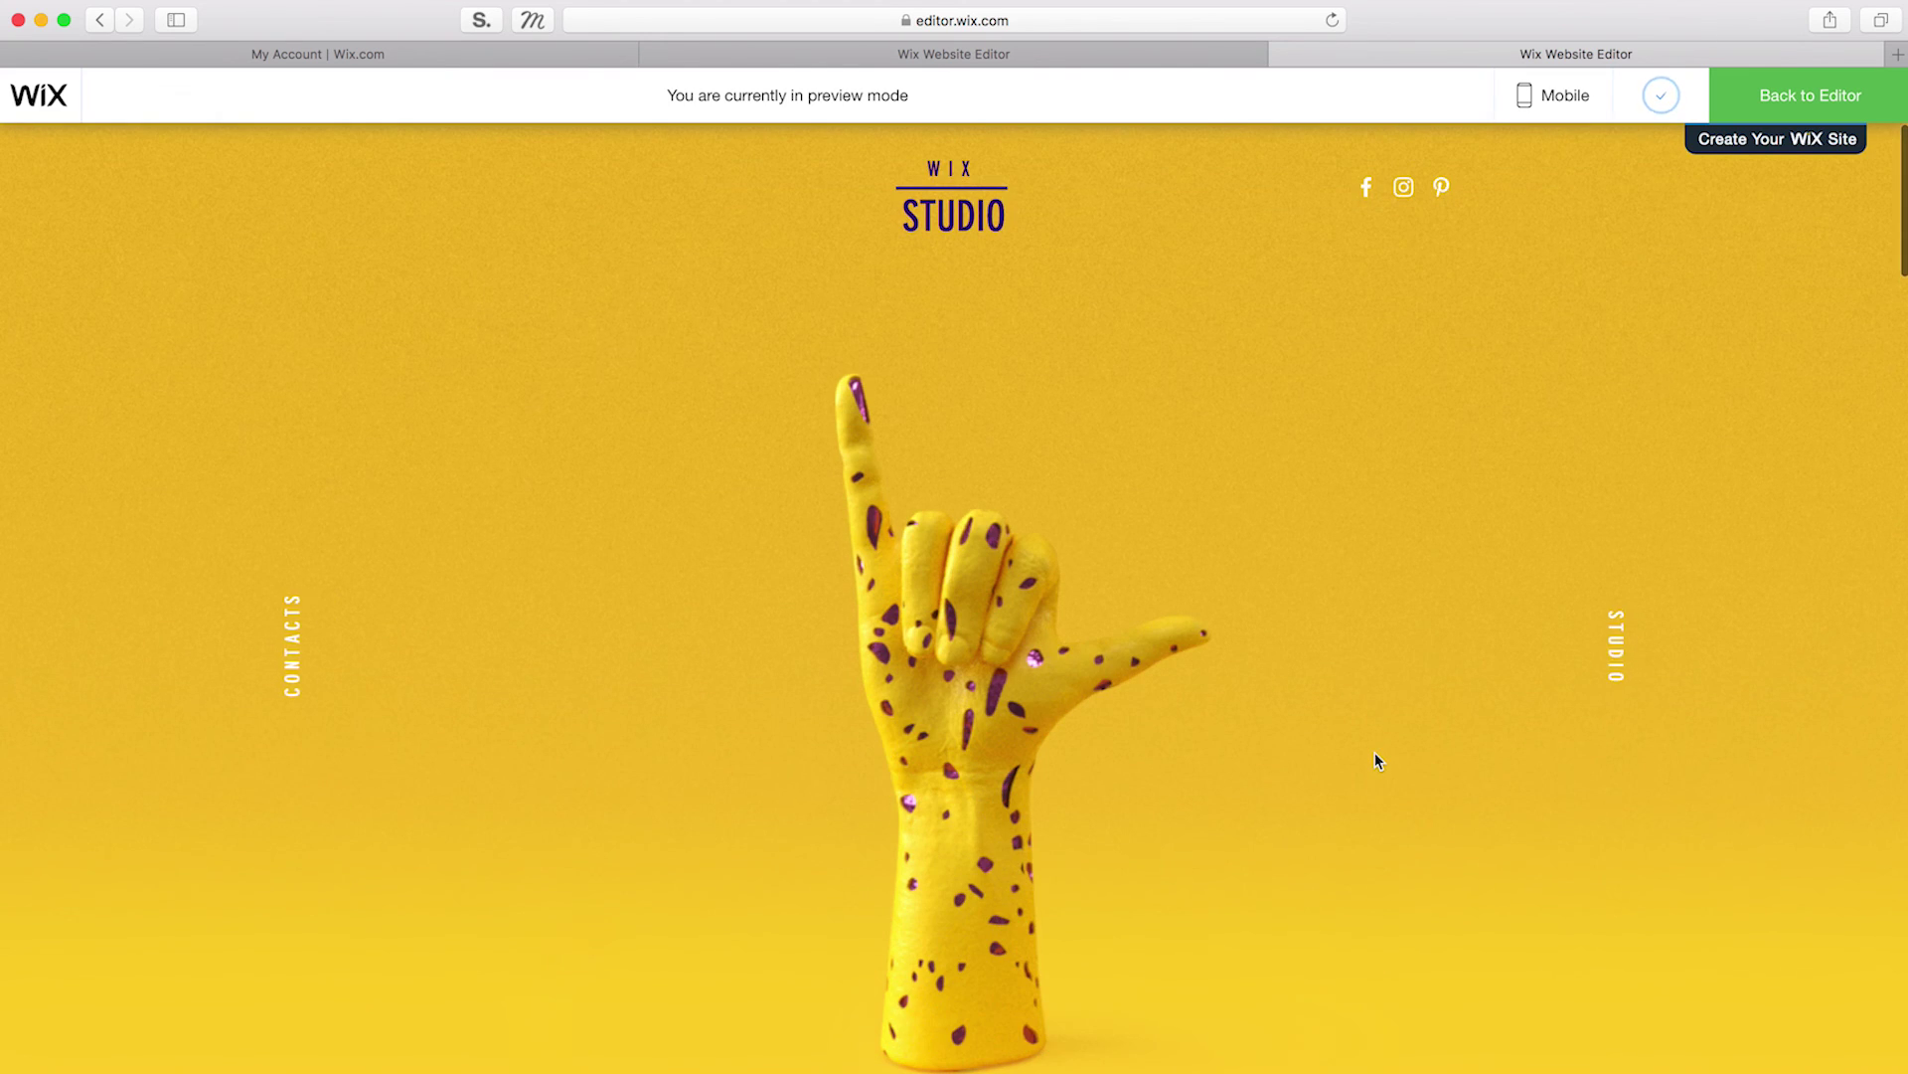